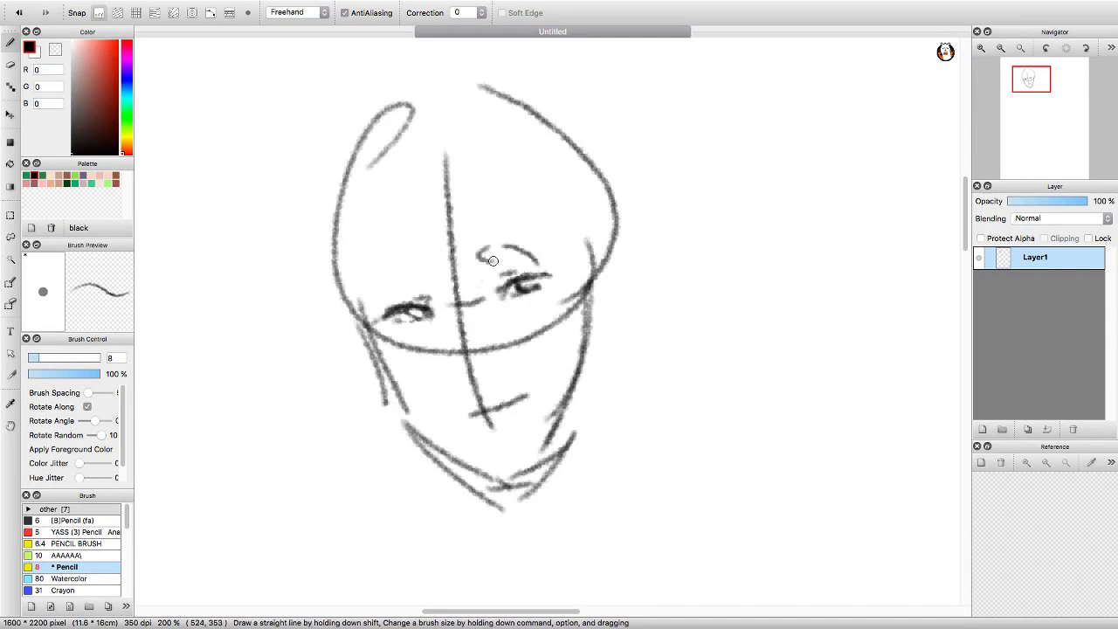
Sketch angled eyebrows above both eyes and a short nose mark on the face's centre line.
left_click_drag(482, 259, 556, 256)
scroll(389, 284, "down", 3)
left_click_drag(455, 304, 463, 299)
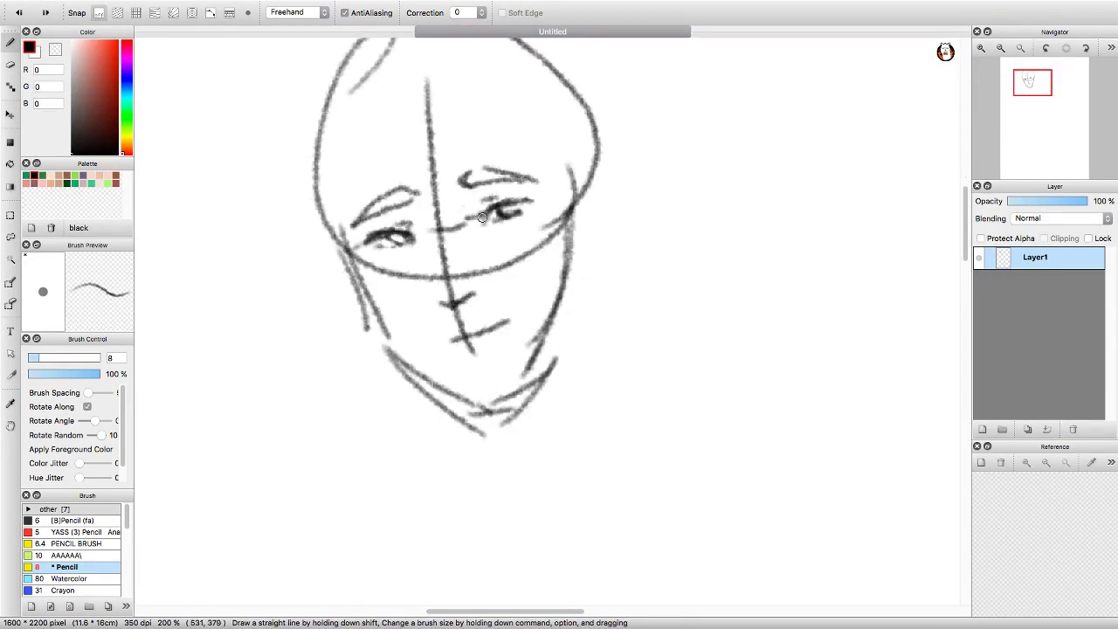
key("super+z")
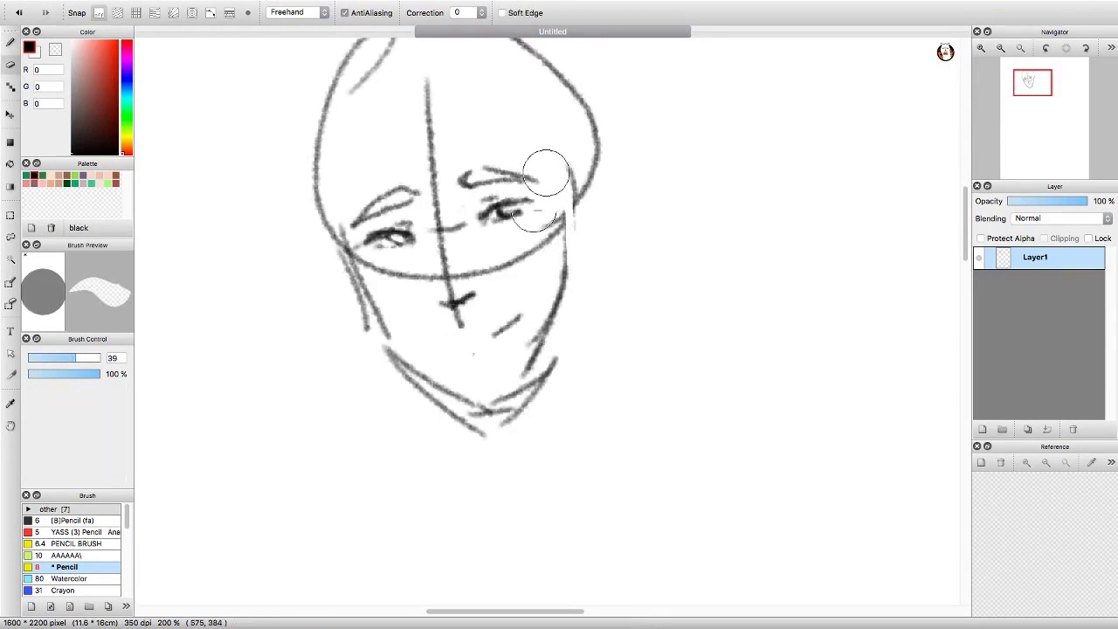
Erase the old right cheek contour and redraw the jawline tapering to the chin.
left_click_drag(519, 376, 564, 369)
left_click_drag(384, 350, 546, 371)
mouse_move(471, 410)
left_mouse_down()
mouse_move(586, 181)
mouse_move(683, 222)
left_mouse_up()
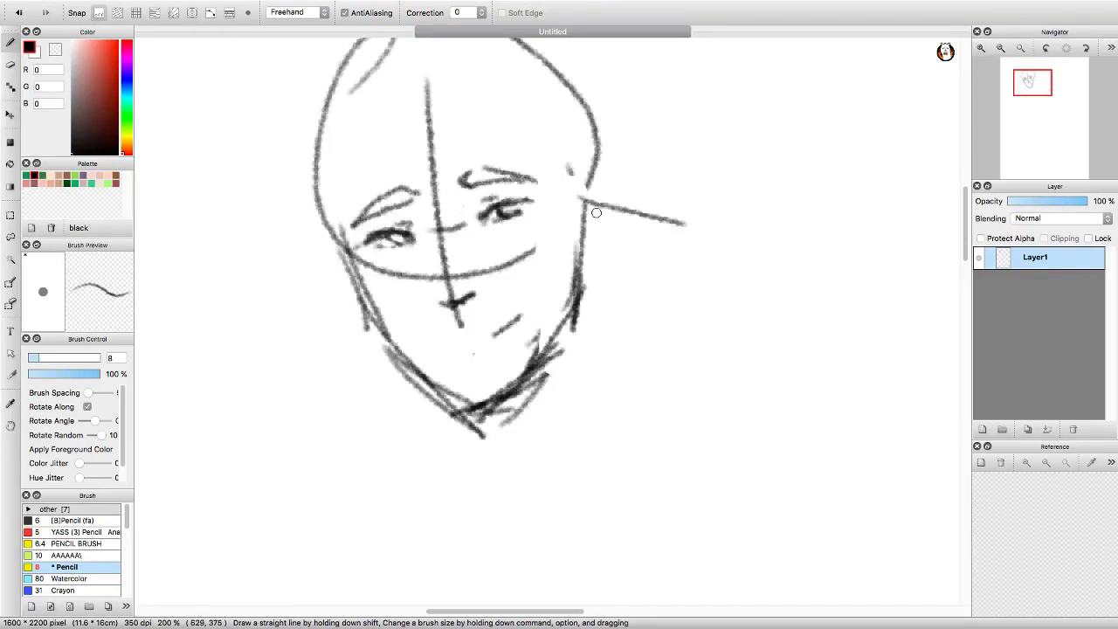
Sketch spiky, webbed fin ears on both sides of the head.
left_click_drag(610, 181, 680, 159)
left_click_drag(596, 220, 622, 338)
scroll(611, 262, "left", 3)
mouse_move(410, 262)
left_mouse_down()
mouse_move(358, 376)
mouse_move(311, 340)
left_mouse_up()
scroll(350, 306, "down", 3)
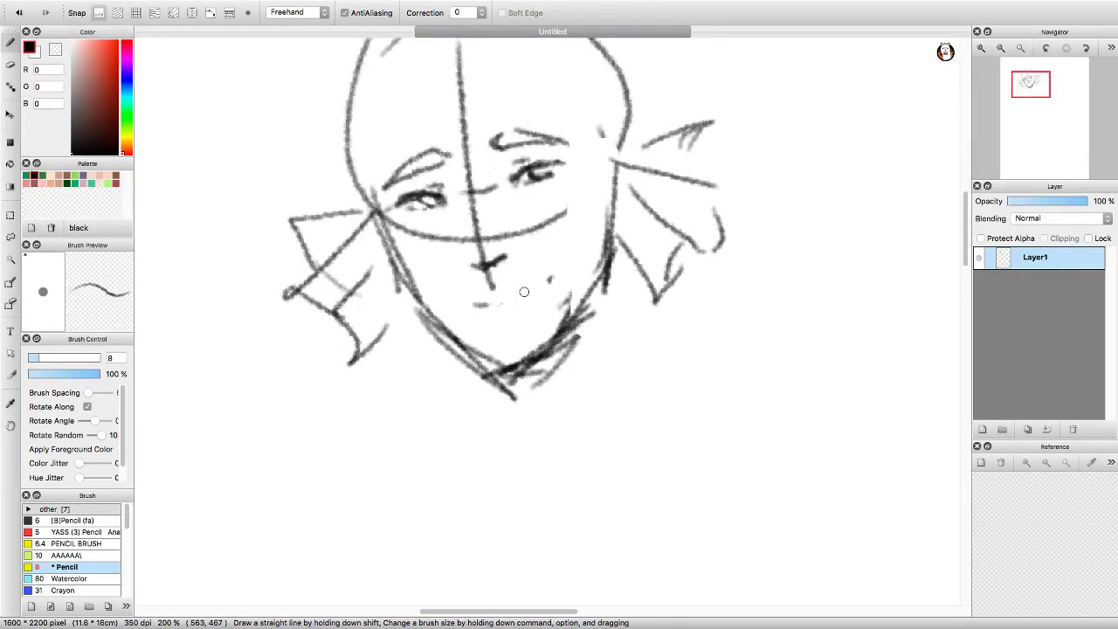
Sketch a slanted smiling mouth and erase the vertical and curved guidelines across the face.
scroll(546, 312, "up", 3)
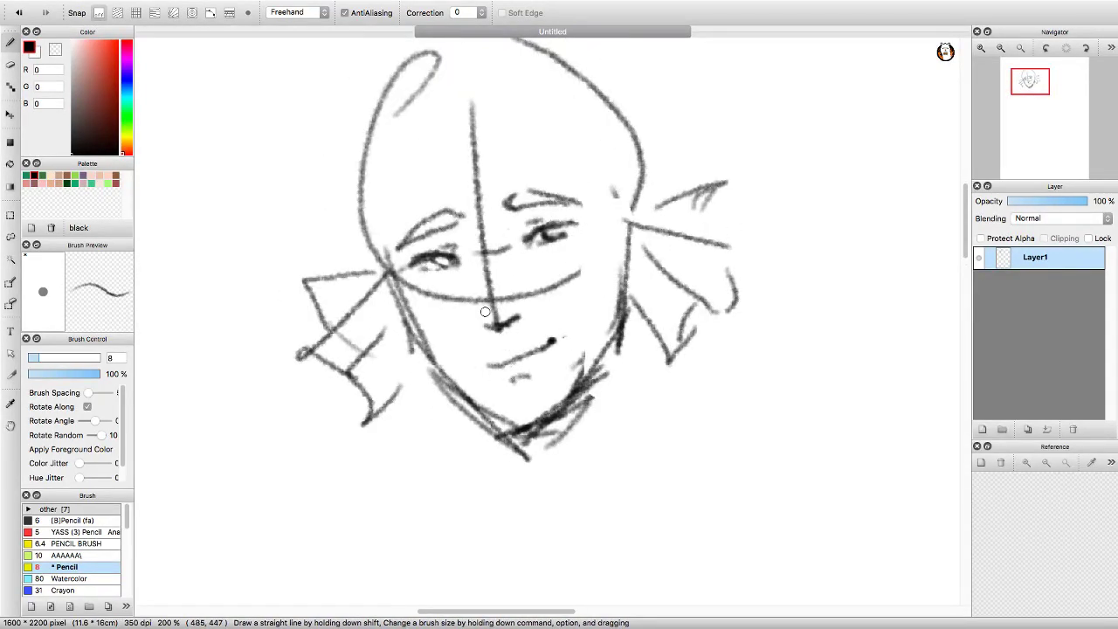
left_click_drag(445, 300, 576, 273)
left_click_drag(472, 105, 481, 282)
scroll(481, 282, "down", 2)
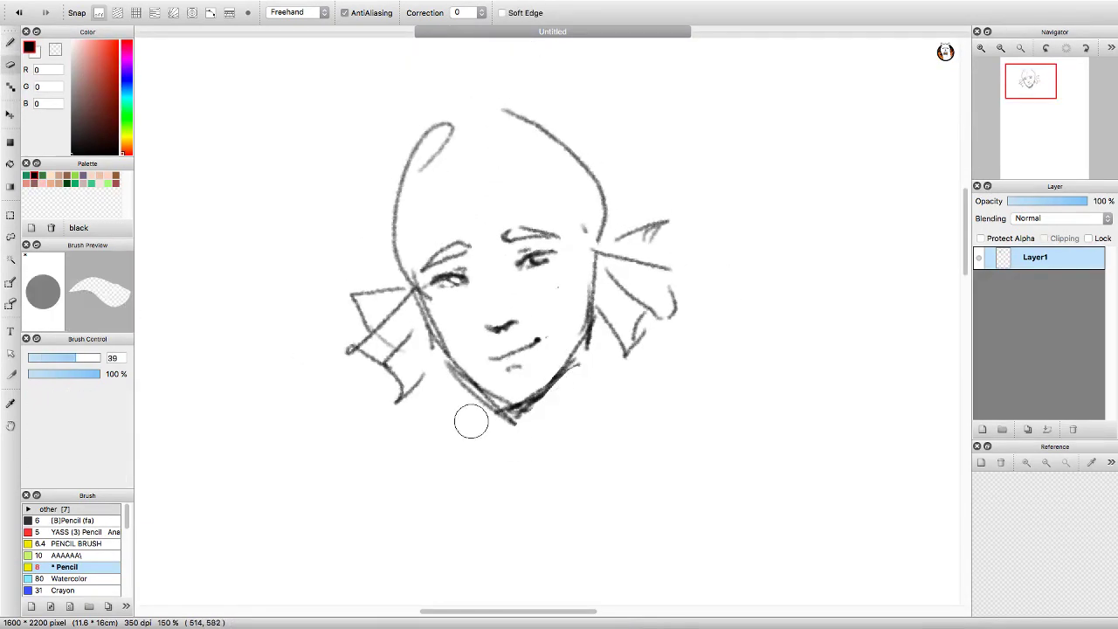
Lasso the right-hand eye and eyebrow, shift them slightly toward the nose, and clear the selection.
key("l")
mouse_move(497, 219)
left_mouse_down()
mouse_move(510, 205)
mouse_move(543, 213)
left_mouse_up()
key("ctrl+t")
key("Return")
key("ctrl+d")
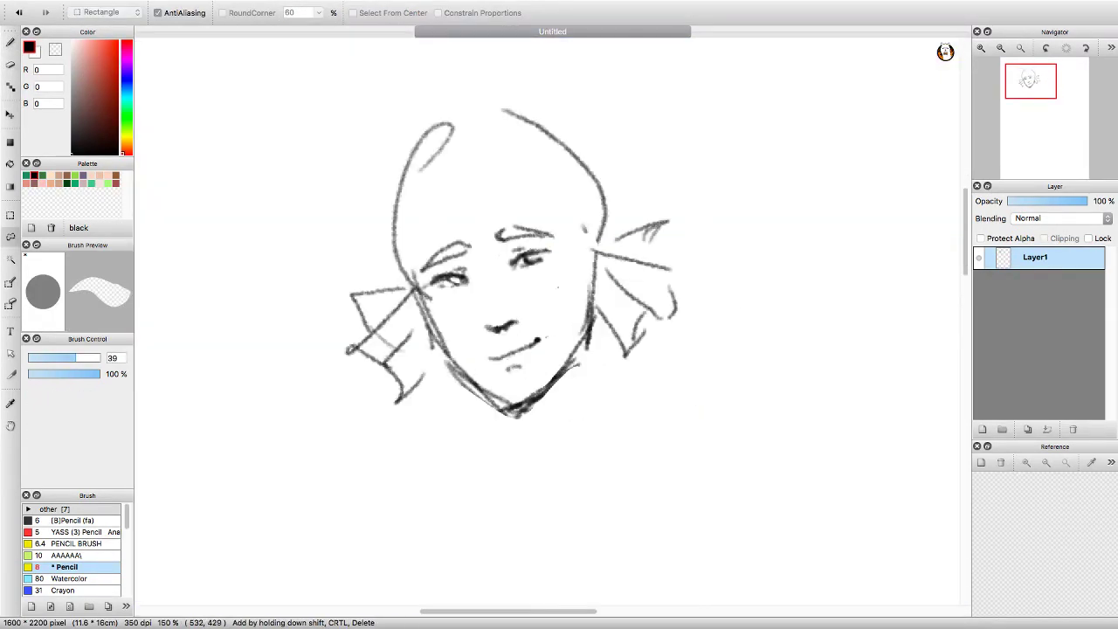
Draw long, pointed bangs falling over the forehead and a curved lock beside the right-hand eye.
key("b")
left_click_drag(454, 172, 447, 244)
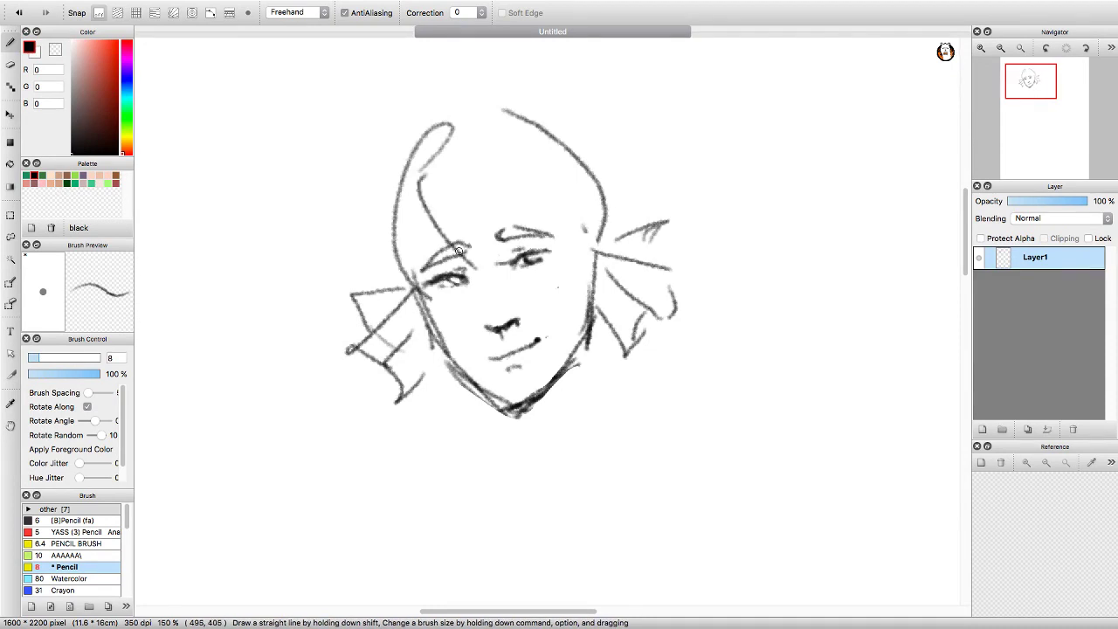
scroll(502, 259, "down", 2)
scroll(489, 253, "up", 2)
left_click_drag(436, 141, 431, 219)
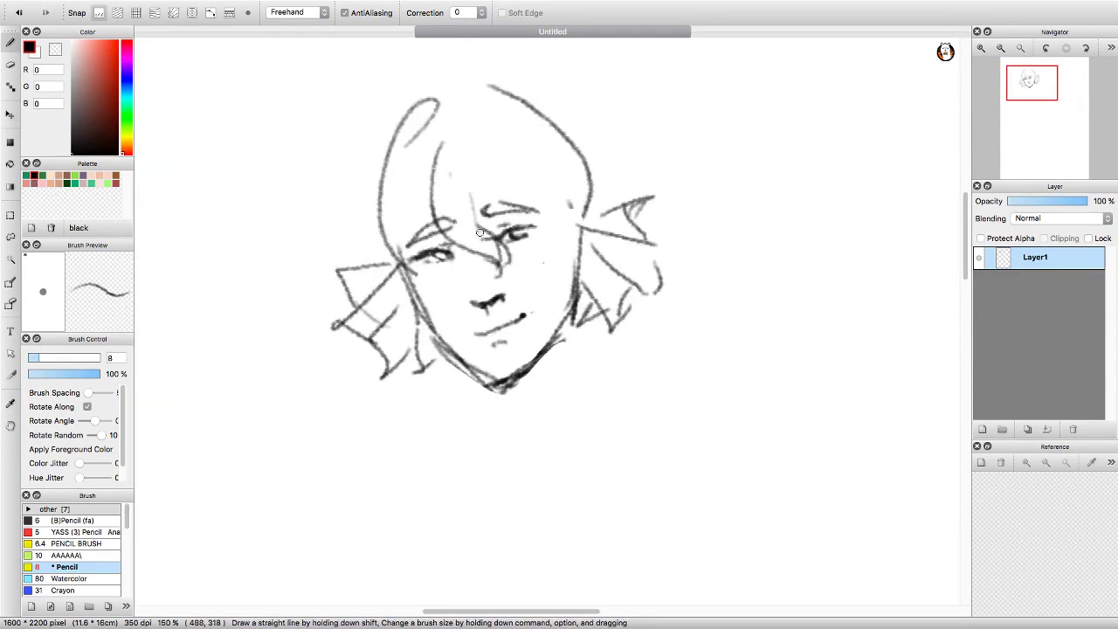
left_click_drag(498, 146, 476, 214)
left_click_drag(535, 185, 551, 252)
left_click_drag(559, 250, 528, 262)
Erase the overlapping head and fin lines on the right and draw the outer hair contour there.
key("e")
left_click_drag(584, 226, 583, 270)
key("b")
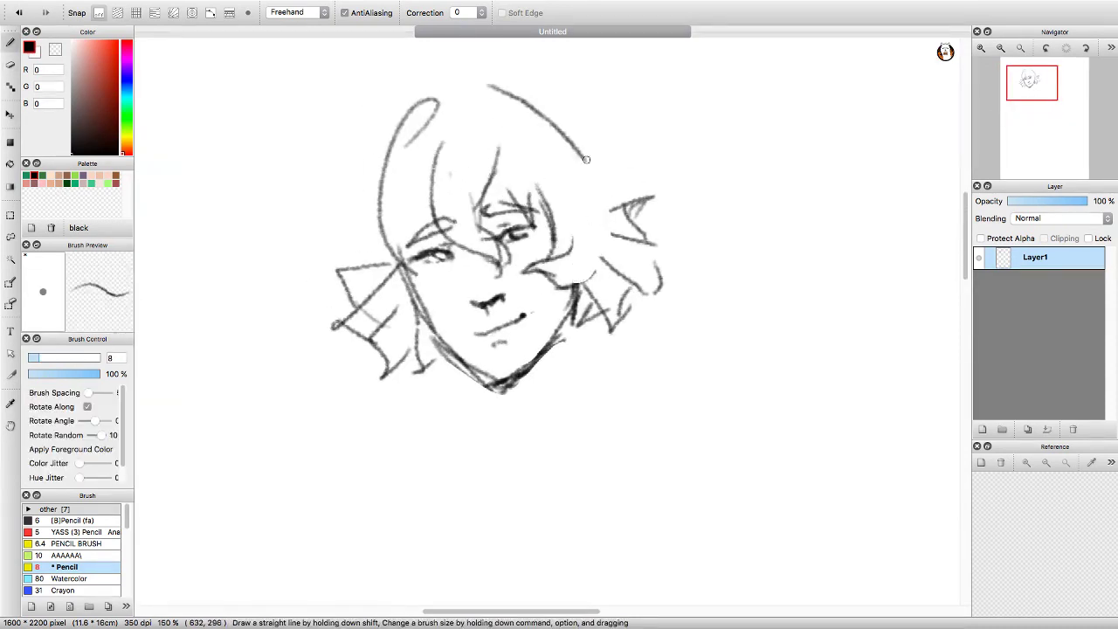
left_click_drag(611, 157, 603, 271)
Replace the left head outline with wavy side locks and add the flicked outer hair contour.
scroll(524, 262, "left", 2)
key("e")
mouse_move(454, 210)
left_mouse_down()
mouse_move(472, 256)
mouse_move(411, 250)
left_mouse_up()
key("b")
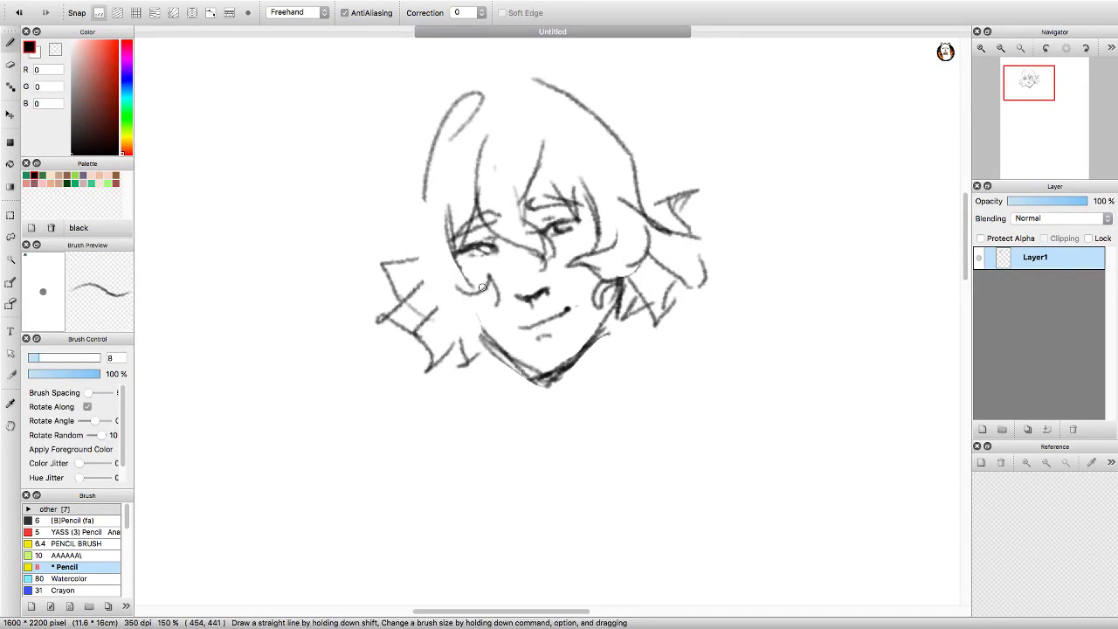
left_click_drag(482, 286, 452, 302)
mouse_move(444, 202)
left_mouse_down()
mouse_move(417, 322)
mouse_move(397, 274)
mouse_move(447, 167)
left_mouse_up()
scroll(411, 262, "up", 2)
left_click_drag(423, 241, 484, 152)
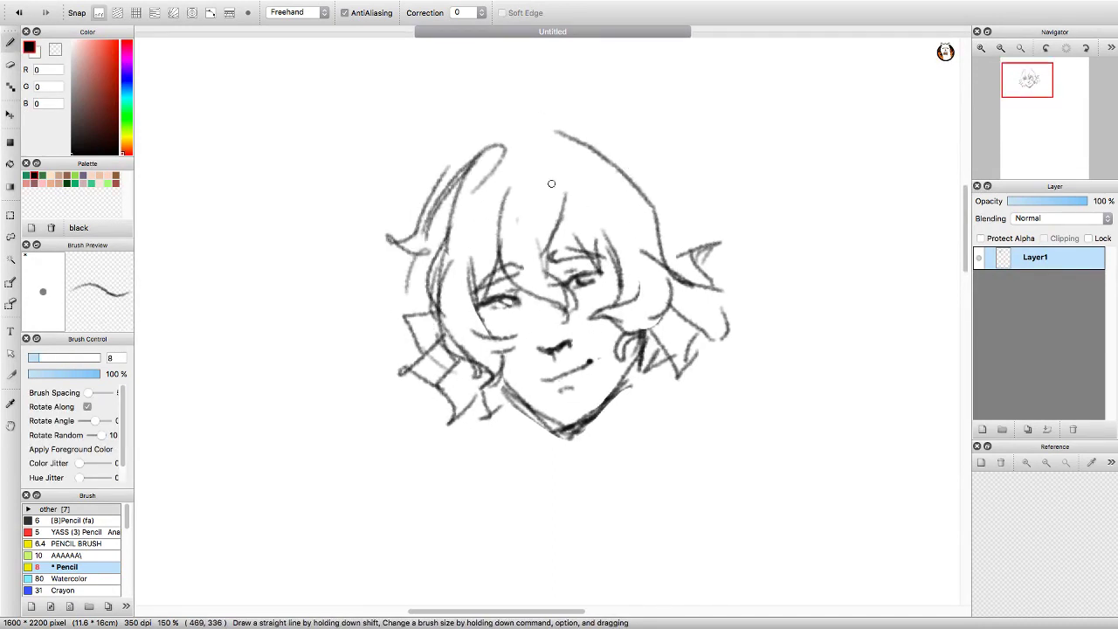
scroll(551, 184, "down", 3)
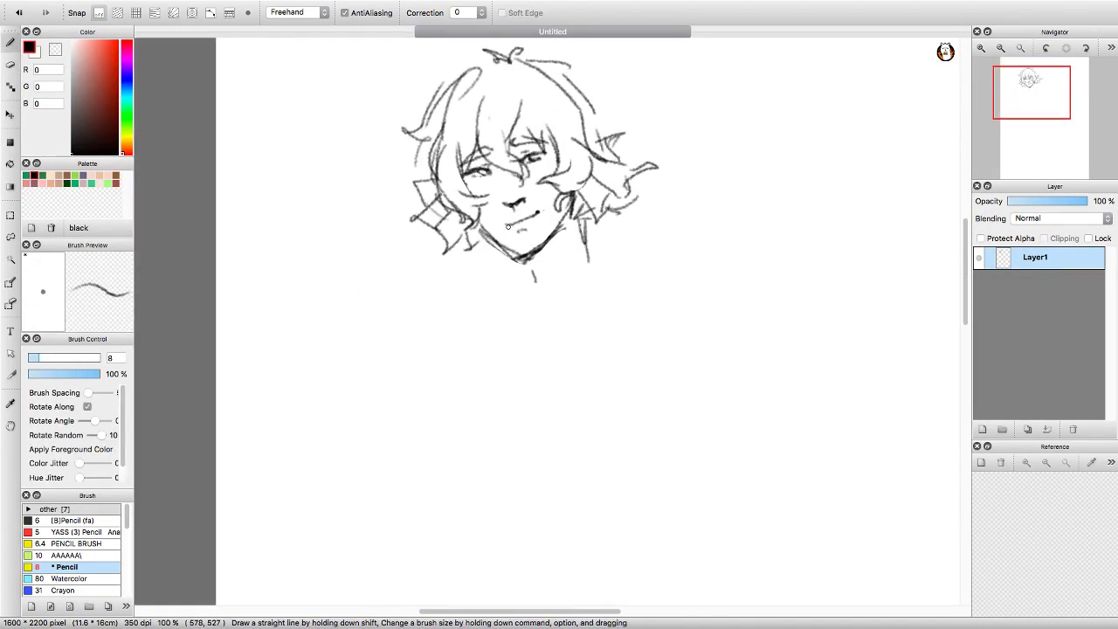
Draw both sides of the neck below the chin and jaw.
left_click_drag(512, 245, 505, 304)
left_click_drag(582, 242, 564, 305)
scroll(537, 279, "down", 2)
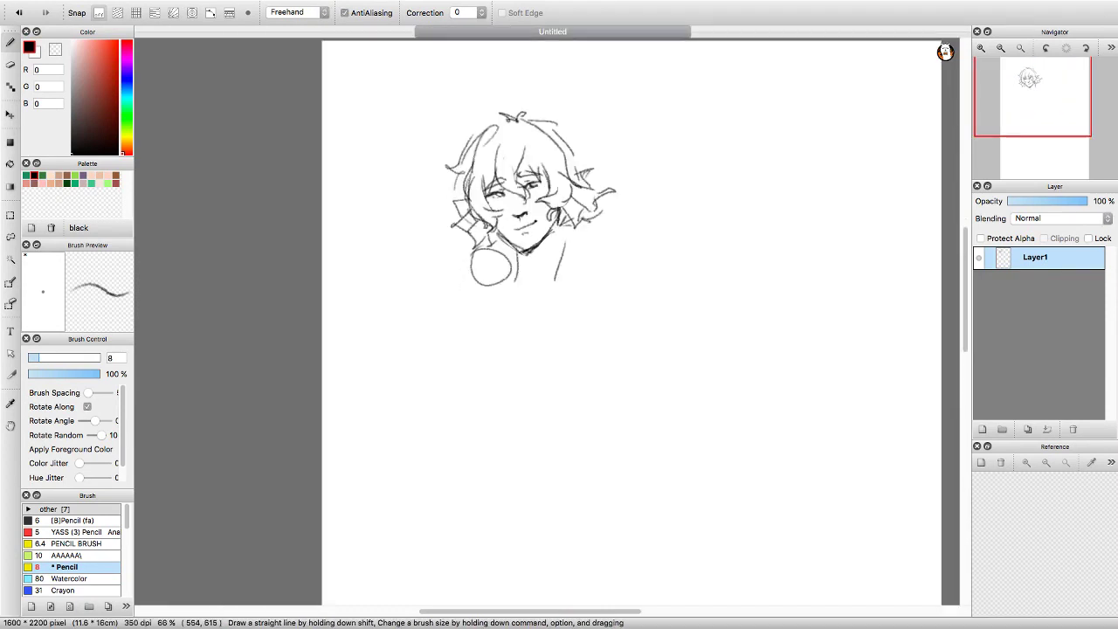
left_click_drag(550, 262, 542, 287)
left_click_drag(489, 249, 502, 255)
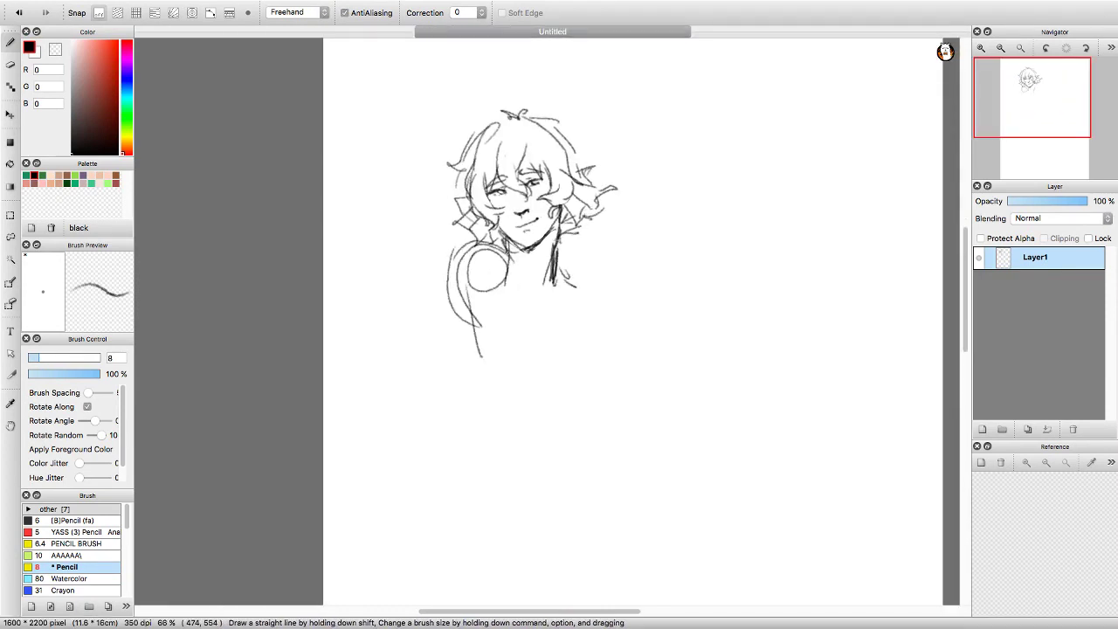
key("super+z")
key("super+z")
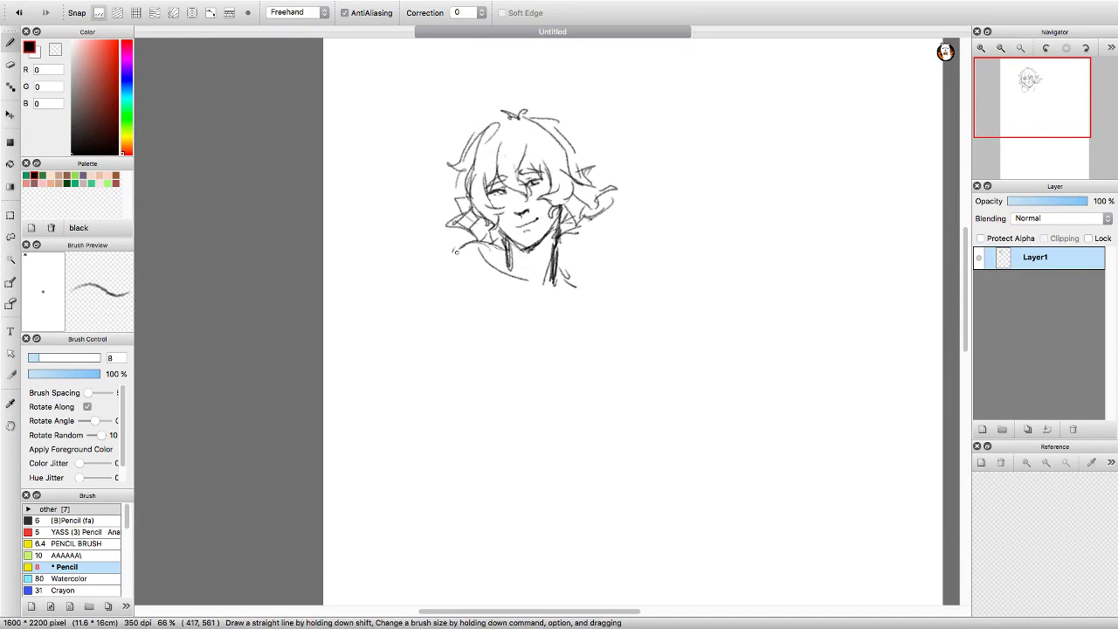
key("super+z")
key("super+z")
key("super+z")
Sketch the sloping shoulder line, the torso's left side, and looping curves across the chest and waist.
left_click_drag(454, 268, 502, 397)
left_click_drag(447, 251, 572, 295)
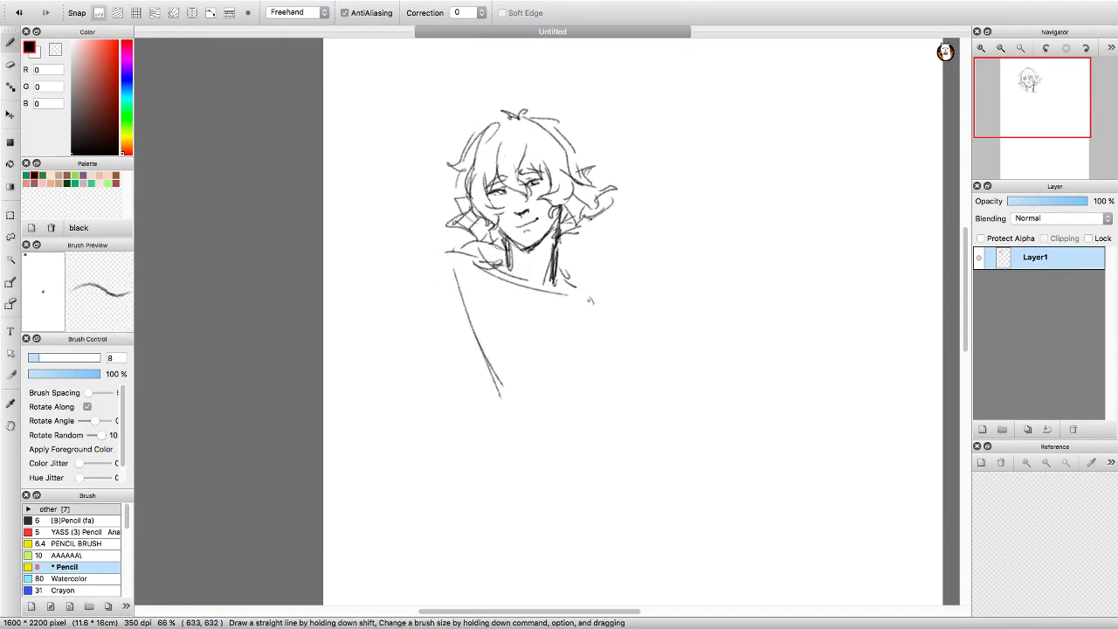
left_click_drag(511, 408, 585, 314)
left_click_drag(594, 337, 572, 412)
left_click_drag(524, 384, 529, 462)
Rough in the arms with an angled left forearm line and rounded strokes at the right shoulder.
left_click_drag(456, 262, 489, 428)
key("super+z")
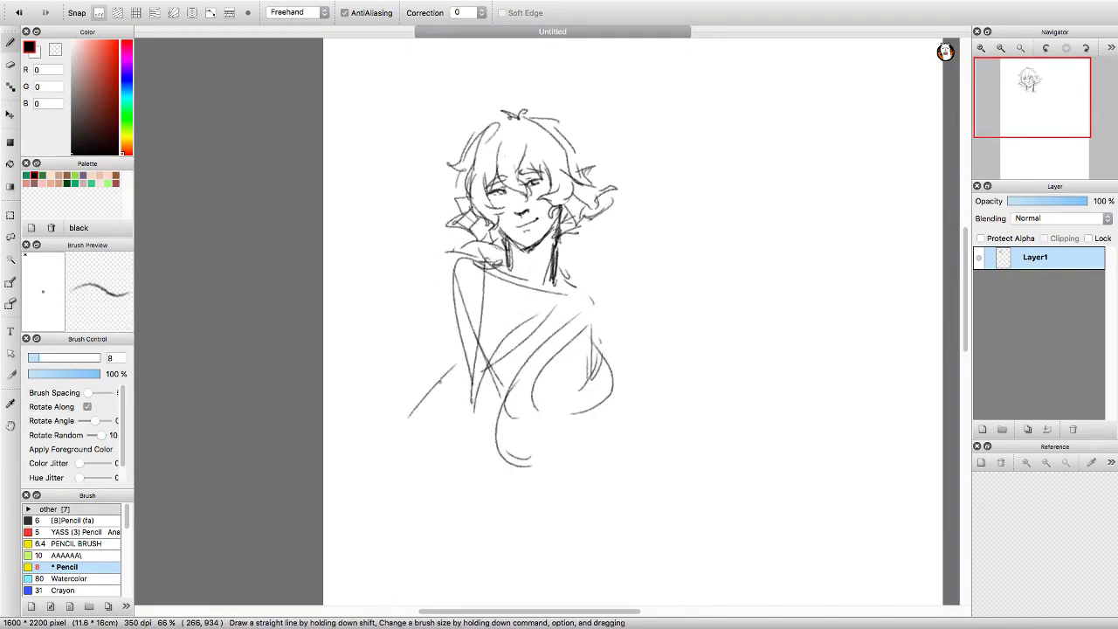
key("super+z")
left_click_drag(392, 332, 454, 406)
left_click_drag(599, 311, 618, 346)
key("super+minus")
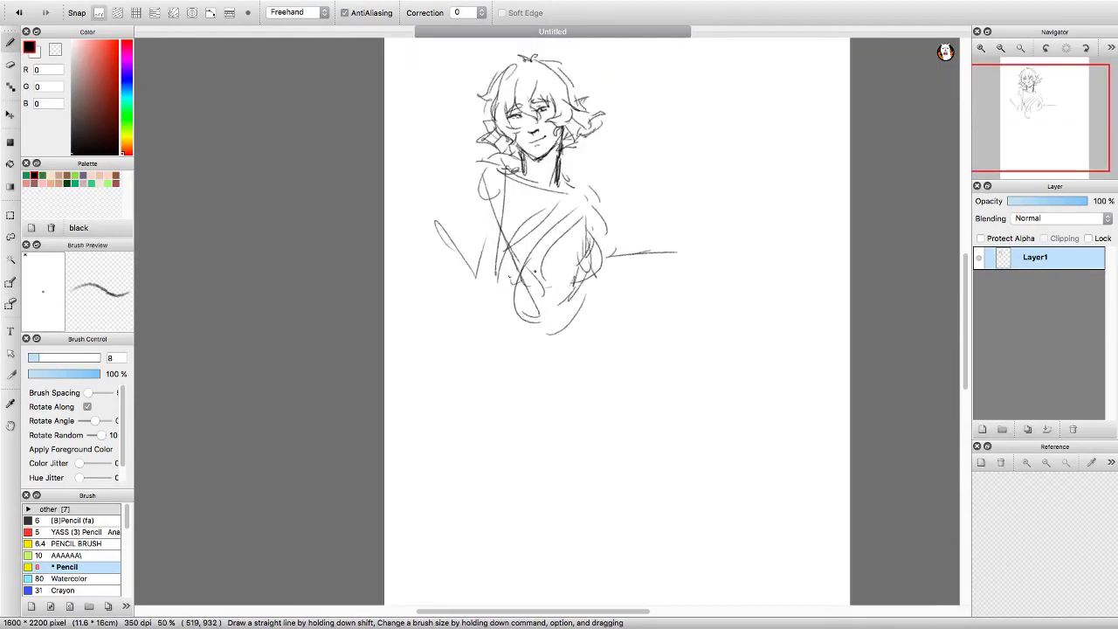
Sketch the rounded hips and a long mermaid tail curving downward below the torso.
left_click_drag(489, 240, 524, 341)
left_click_drag(581, 235, 526, 345)
left_click_drag(635, 435, 489, 521)
left_click_drag(498, 314, 502, 489)
left_click_drag(511, 456, 464, 451)
Draw a flowing tail fin with several rounded lobes at the tail's end.
left_click_drag(555, 463, 686, 429)
left_click_drag(611, 454, 616, 533)
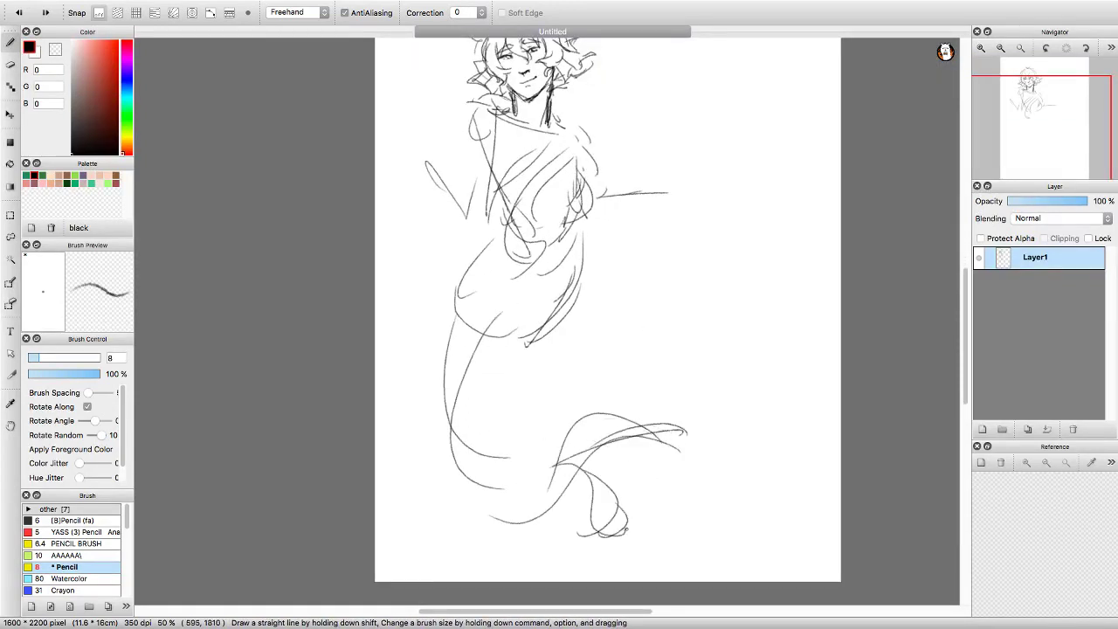
left_click_drag(633, 460, 734, 476)
left_click_drag(612, 494, 563, 555)
Reinforce the tail's contour lines, add a ruffled fin at the left hip, and strengthen the torso's side.
left_click_drag(549, 318, 481, 494)
left_click_drag(441, 421, 569, 518)
scroll(611, 350, "up", 3)
left_click_drag(514, 313, 454, 402)
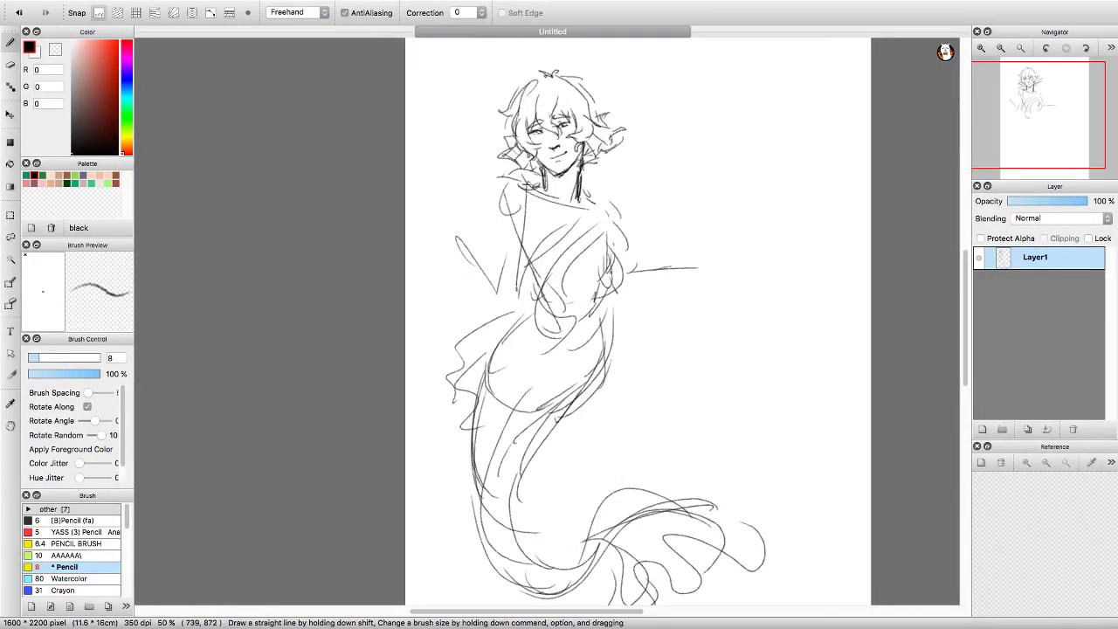
mouse_move(567, 218)
left_mouse_down()
mouse_move(624, 266)
mouse_move(611, 335)
left_mouse_up()
scroll(611, 349, "up", 2)
Lasso the head, apply a transform to it, and clear the selection.
key("m")
left_click_drag(413, 55, 645, 243)
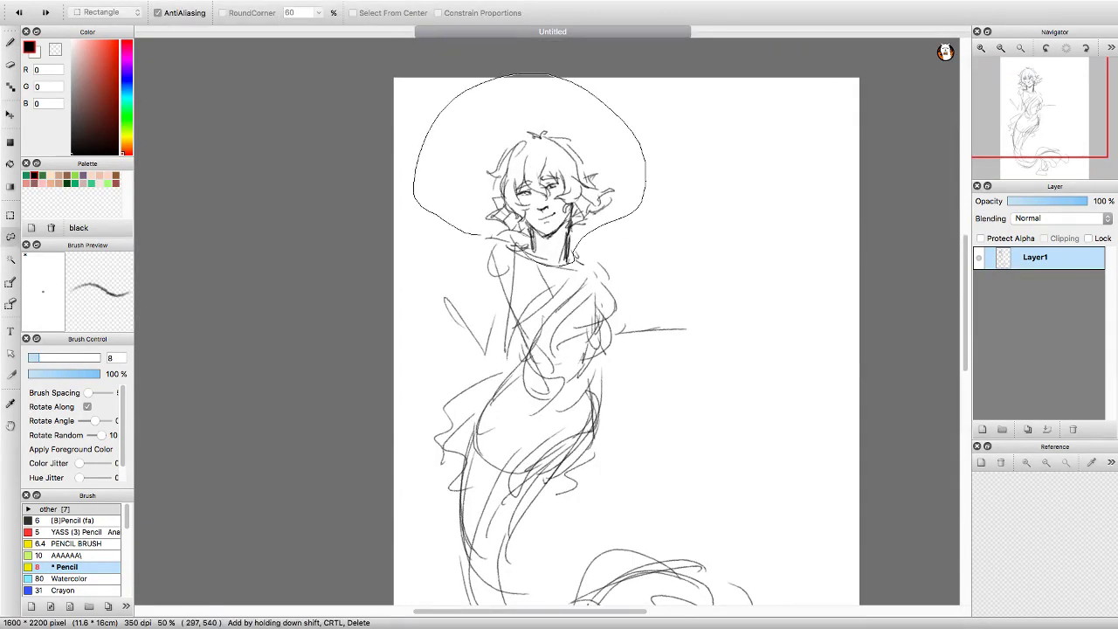
key("super+t")
key("Return")
key("super+d")
Refine the outlines of both eyes while checking the face in a horizontally flipped view.
key("b")
scroll(578, 250, "up", 4)
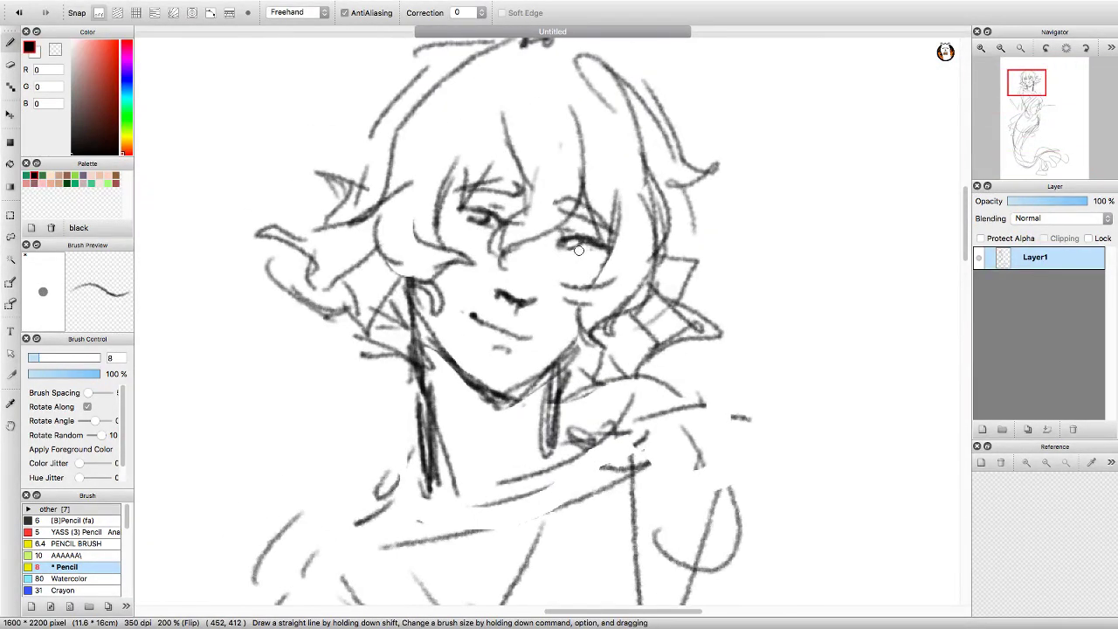
key("h")
scroll(517, 255, "down", 5)
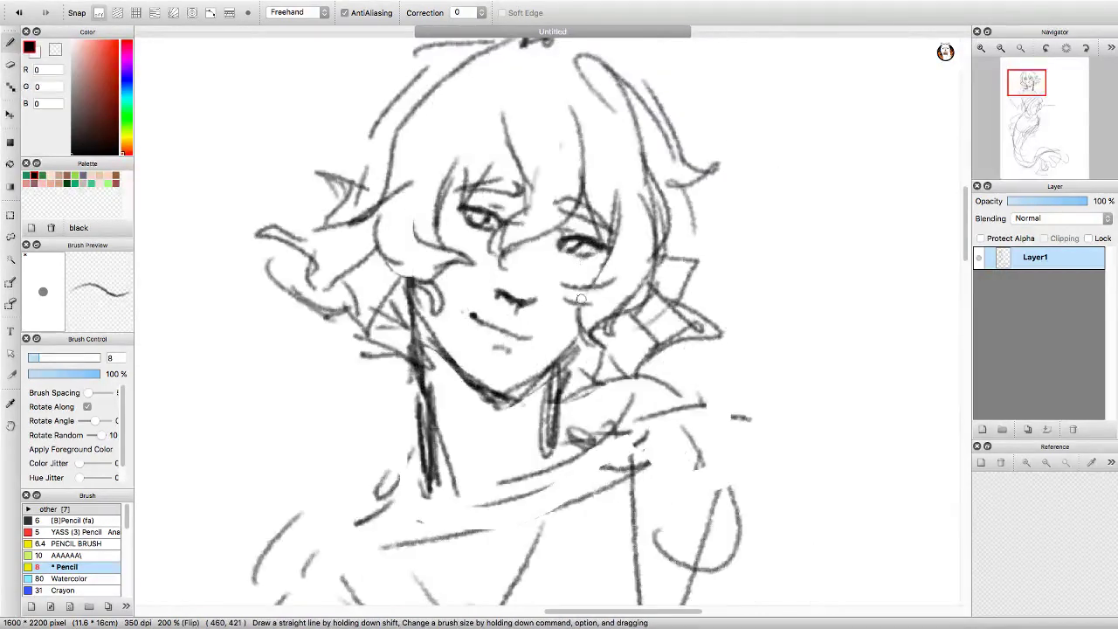
scroll(596, 270, "up", 3)
left_click_drag(576, 270, 595, 270)
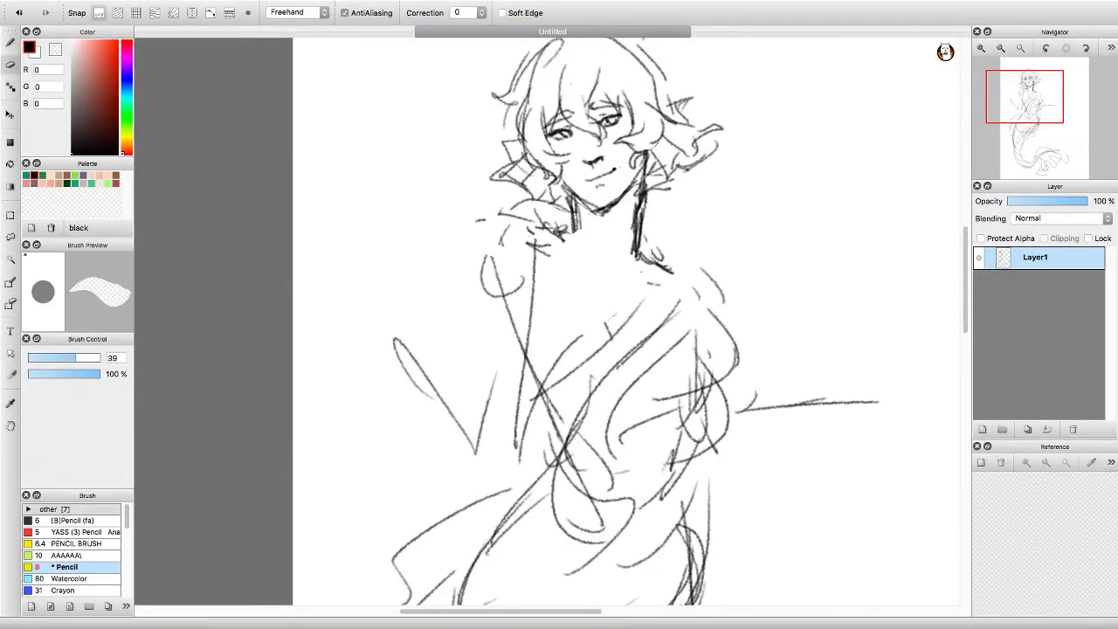
Sketch the left shoulder and upper arm, erasing the rough circle and old arm lines around them.
key("b")
scroll(611, 259, "down", 1)
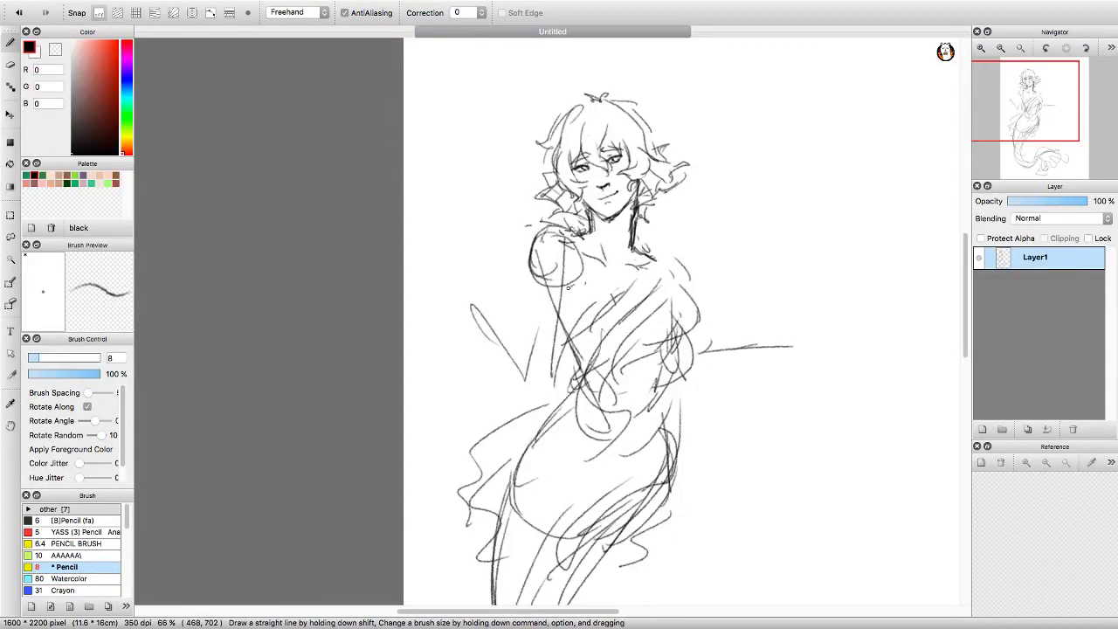
left_click_drag(568, 287, 532, 316)
key("e")
left_click_drag(534, 245, 568, 306)
key("b")
Replace the angular left forearm guide with curved forearm strokes and round off the elbow.
left_click_drag(489, 306, 533, 348)
left_click_drag(456, 279, 529, 325)
key("e")
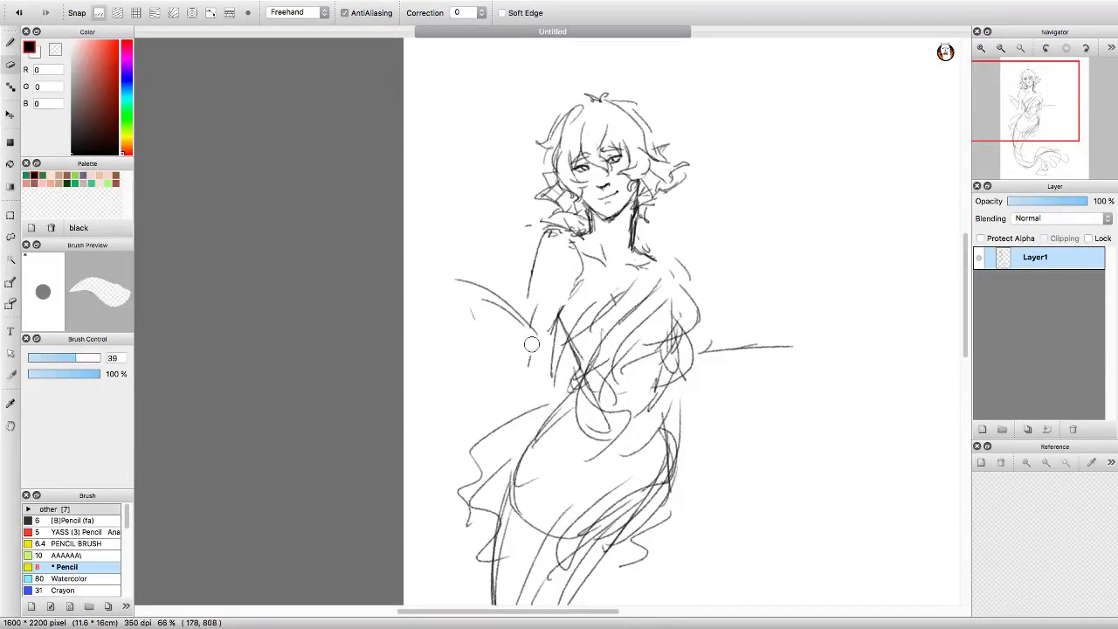
key("b")
left_click_drag(577, 287, 556, 330)
Move the entire figure to the right and slightly upward on the canvas using a transform.
key("ctrl+t")
scroll(465, 269, "up", 2)
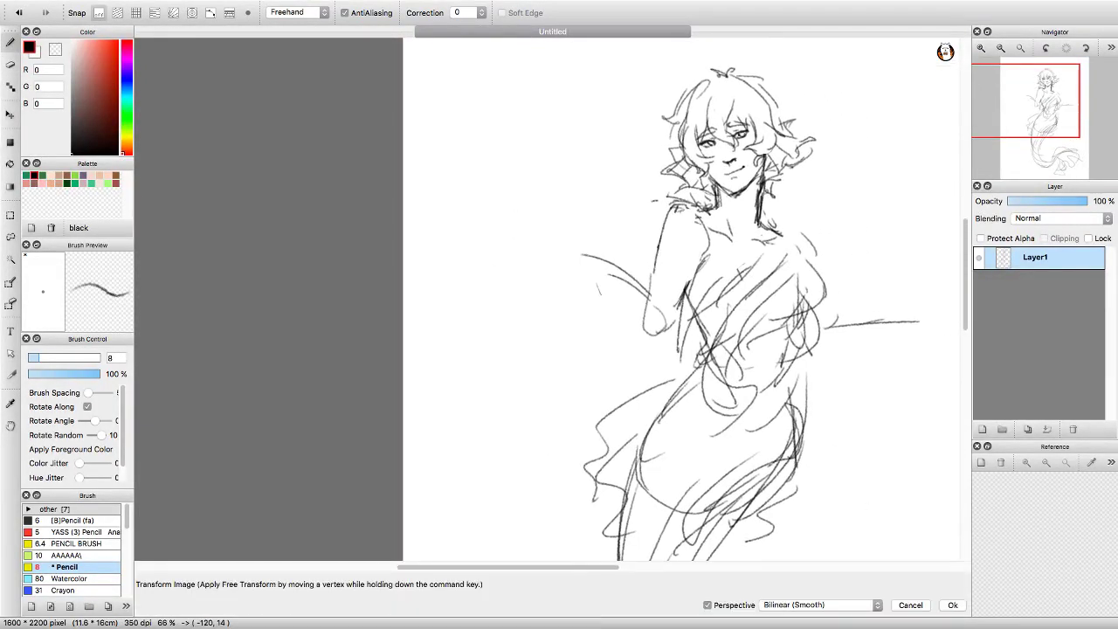
key("Escape")
scroll(602, 332, "up", 1)
scroll(620, 366, "down", 3)
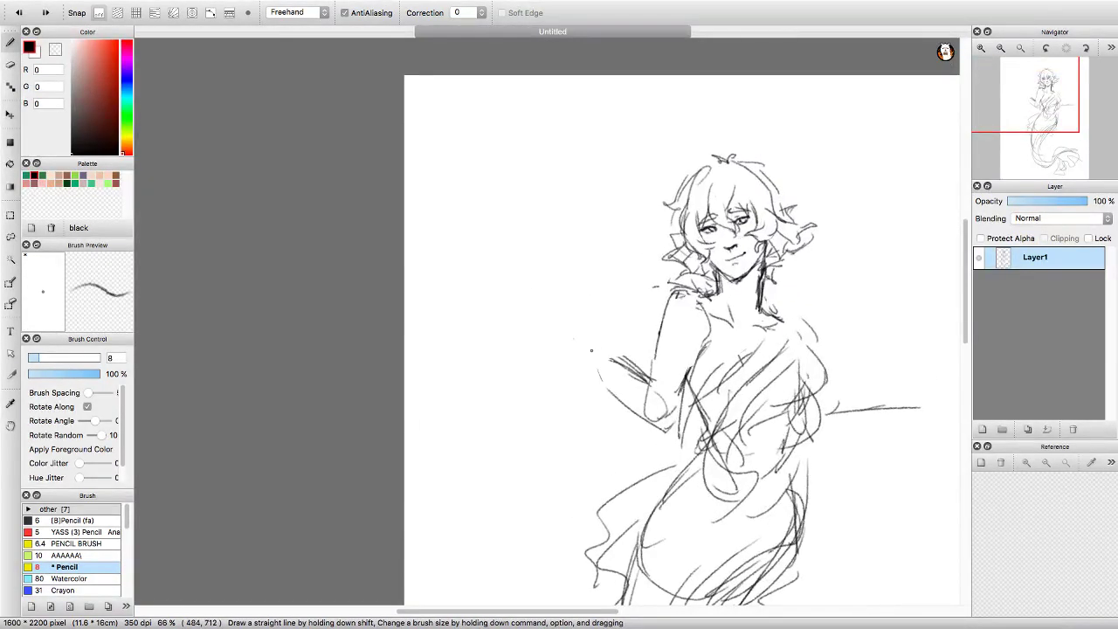
Clean up and darken the left upper arm, elbow, and diagonal forearm outlines.
key("e")
key("b")
mouse_move(666, 320)
left_mouse_down()
mouse_move(641, 397)
mouse_move(663, 433)
left_mouse_up()
key("e")
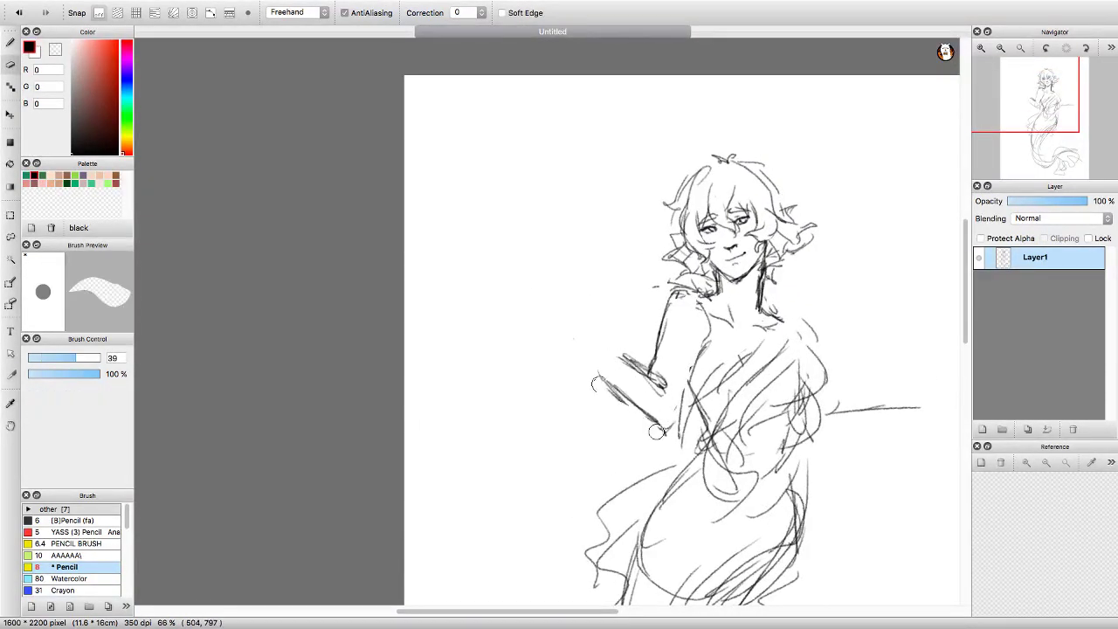
left_click_drag(630, 367, 662, 436)
key("b")
left_click_drag(655, 348, 686, 428)
Erase stray lines near the left shoulder and add small curled locks to the hair's left edge.
scroll(690, 314, "down", 1)
key("e")
left_click_drag(702, 267, 674, 277)
key("b")
left_click_drag(665, 204, 644, 221)
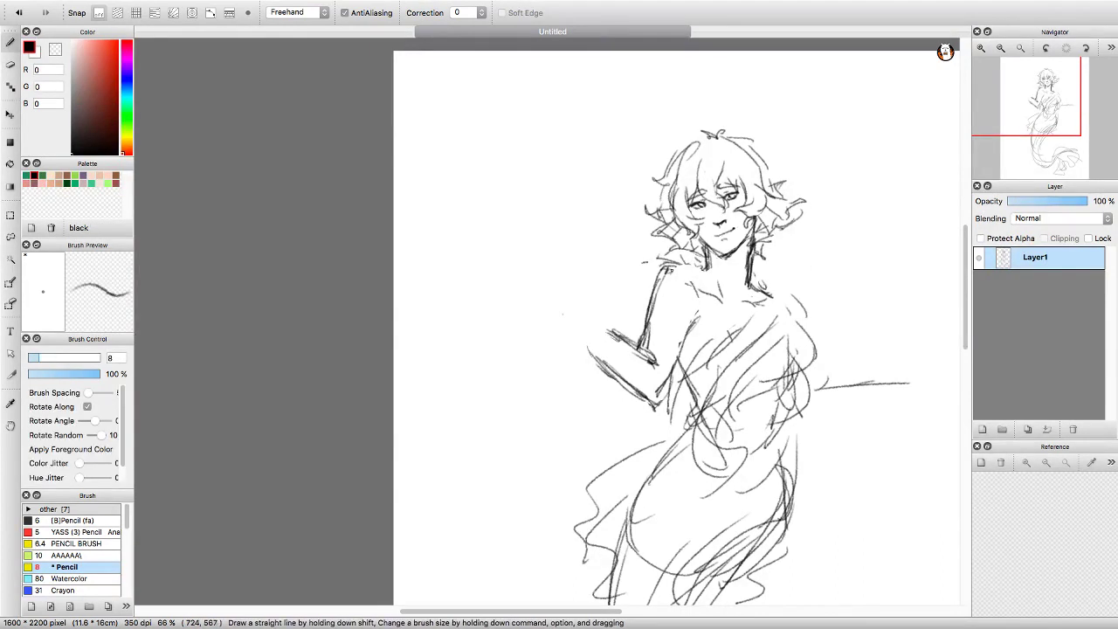
Try extending the left forearm farther outward and ending it with a raised hand.
key("e")
mouse_move(603, 298)
left_mouse_down()
mouse_move(585, 349)
mouse_move(600, 354)
left_mouse_up()
key("b")
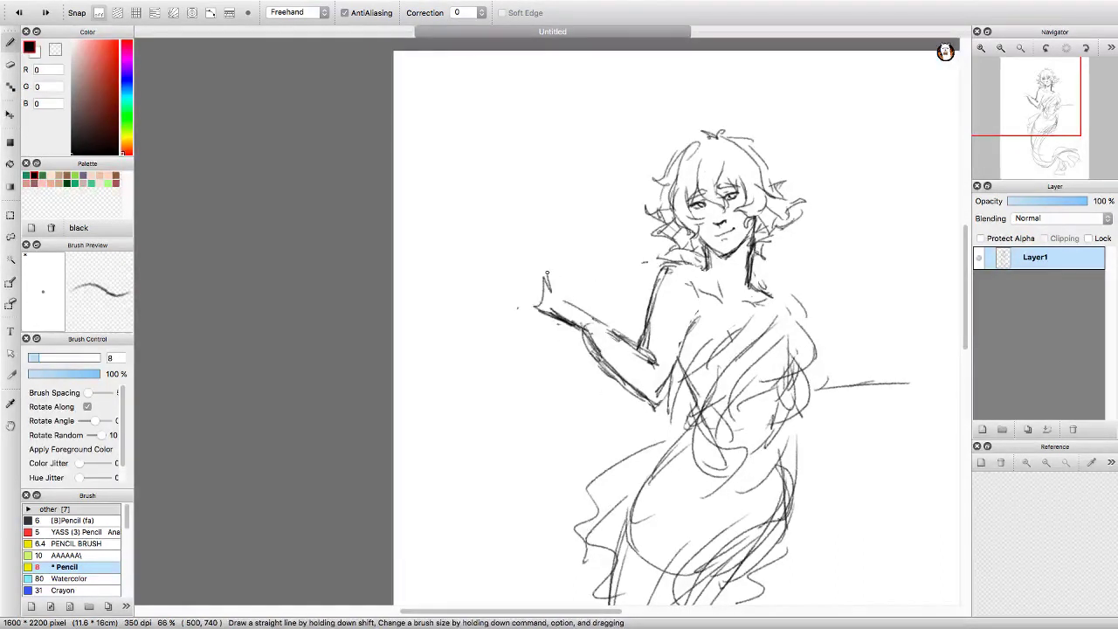
Erase the outstretched left forearm and hand, and redraw them bent more steeply upward from the elbow.
key("e")
left_click_drag(550, 279, 650, 406)
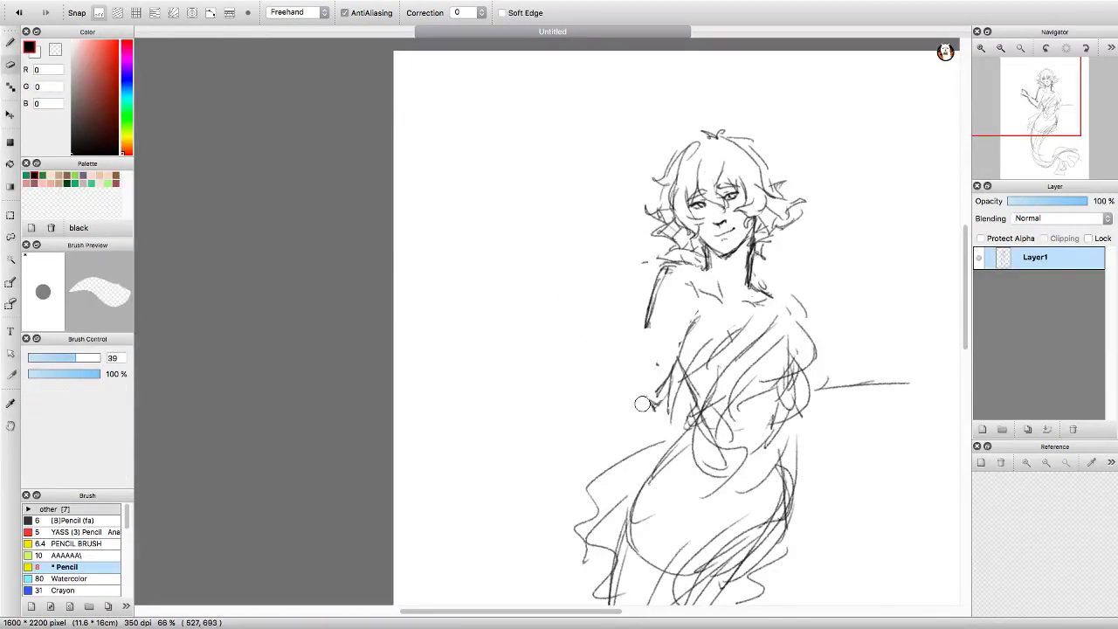
key("b")
scroll(594, 297, "right", 1)
left_click_drag(577, 267, 611, 380)
Lasso the raised left forearm and hand, and transform them to sit lower beside the body.
key("m")
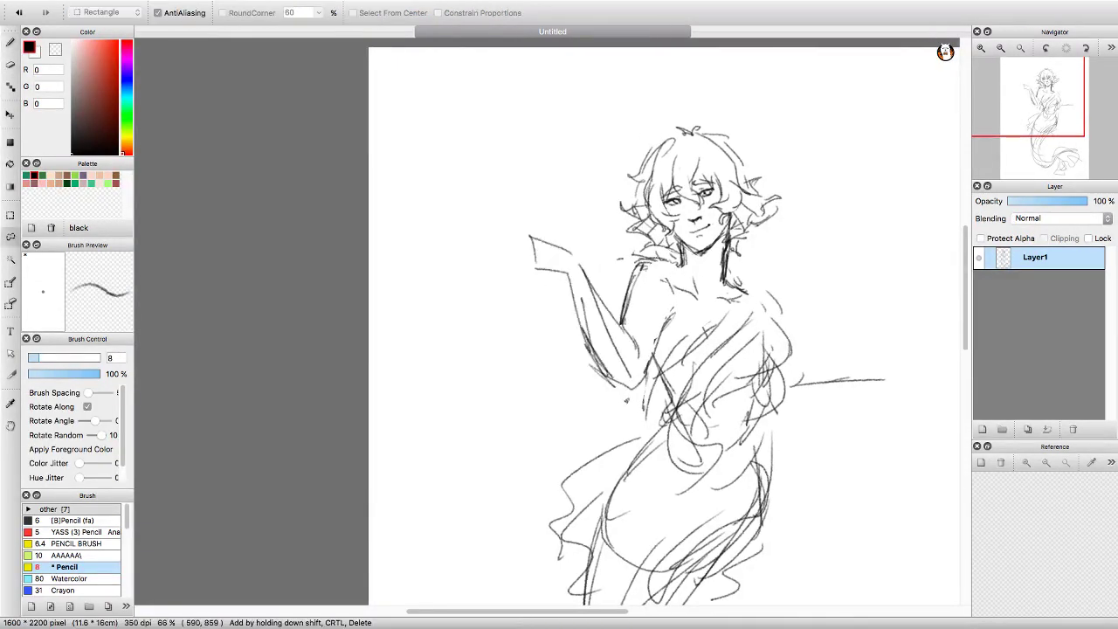
key("super+t")
mouse_move(512, 187)
left_mouse_down()
mouse_move(616, 362)
mouse_move(528, 253)
left_mouse_up()
key("Return")
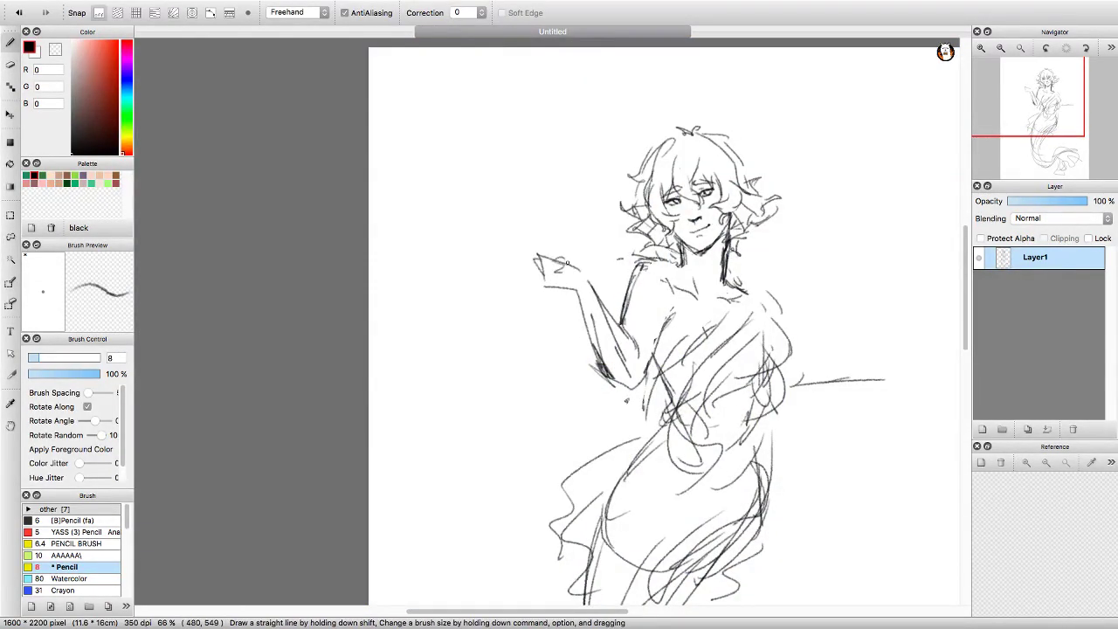
Sketch a long draped sleeve with inner fold lines hanging from the horizontal right forearm.
scroll(664, 323, "down", 2)
left_click_drag(756, 295, 759, 461)
key("super+z")
left_click_drag(760, 316, 742, 500)
key("super+z")
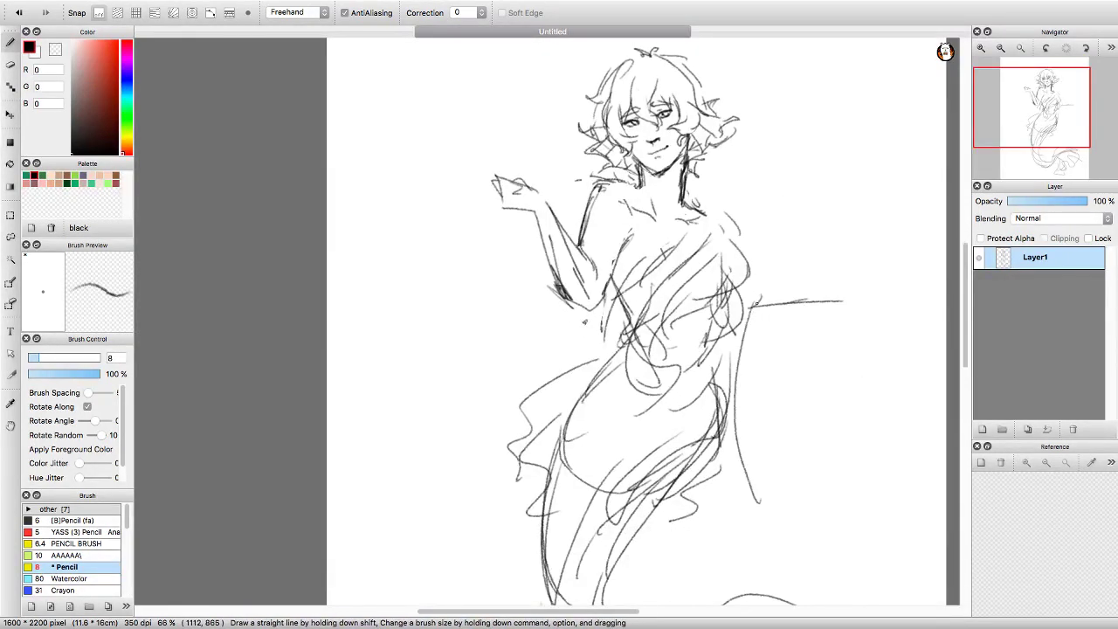
left_click_drag(759, 297, 758, 503)
left_click_drag(756, 368, 748, 485)
left_click_drag(756, 302, 768, 489)
left_click_drag(795, 292, 779, 410)
Erase the old bulging outline of the right upper arm and the stray lines at its elbow.
key("e")
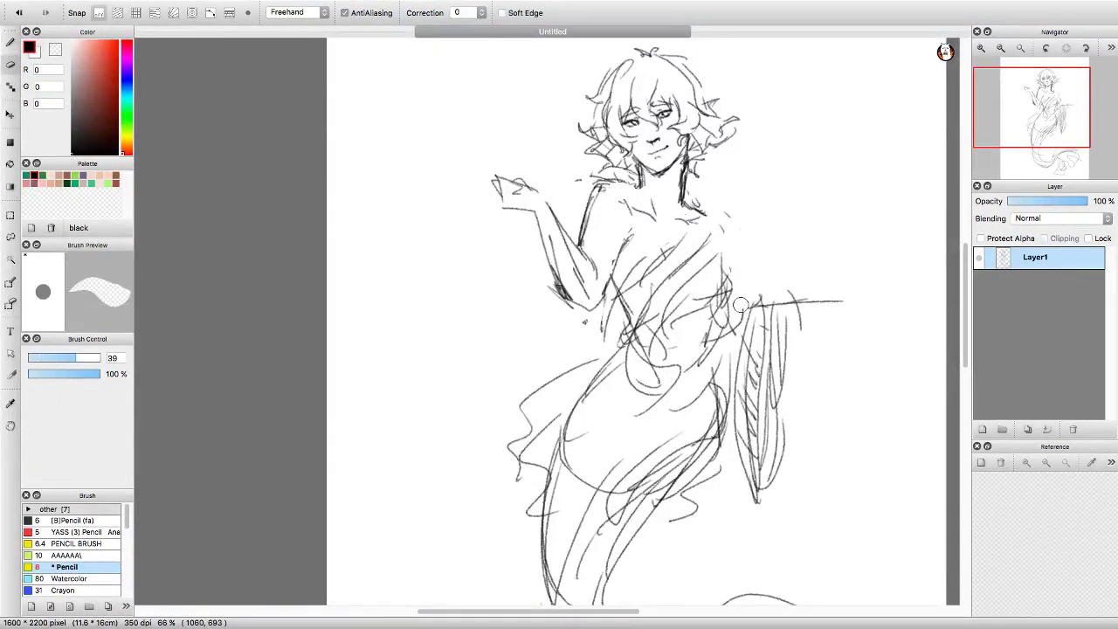
left_click_drag(734, 298, 747, 311)
key("b")
Refine the raised left hand and sketch draped cloth running diagonally from the right shoulder across the chest.
scroll(664, 323, "up", 2)
scroll(663, 323, "left", 1)
scroll(633, 378, "up", 2)
scroll(611, 340, "left", 1)
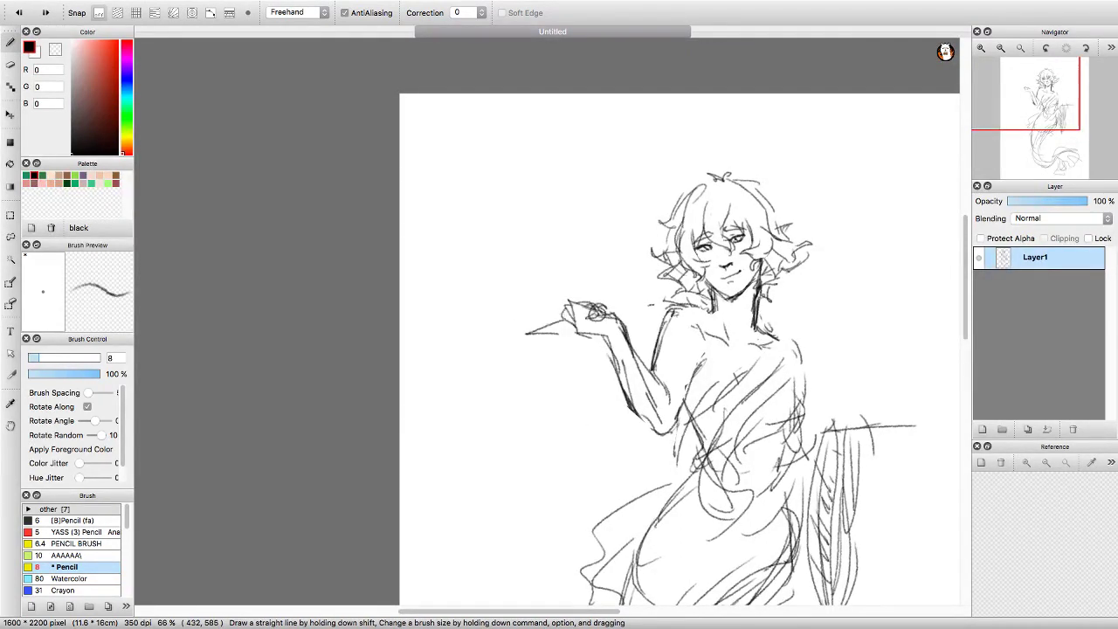
left_click_drag(786, 332, 689, 515)
scroll(664, 349, "right", 1)
Erase the tangled construction lines over the abdomen below the chest drape.
key("e")
left_click_drag(742, 454, 649, 526)
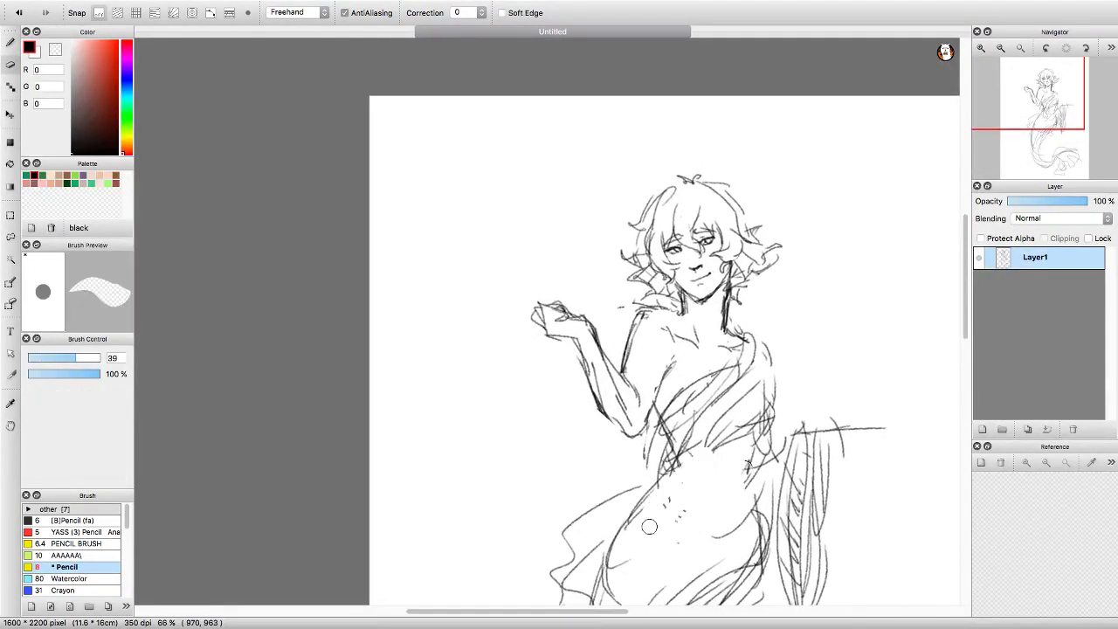
key("b")
scroll(670, 454, "down", 4)
scroll(670, 454, "right", 1)
scroll(715, 399, "down", 3)
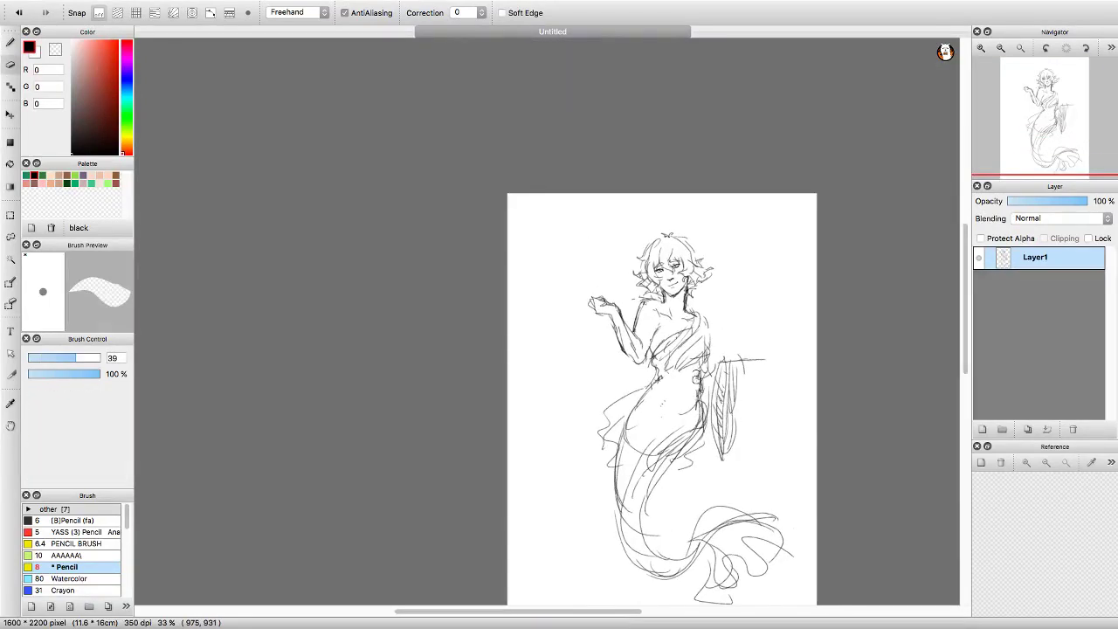
Sketch cloth bands wrapped low across the hips and add wavy lines on the bare abdomen.
scroll(690, 385, "up", 1)
left_click_drag(623, 439, 710, 435)
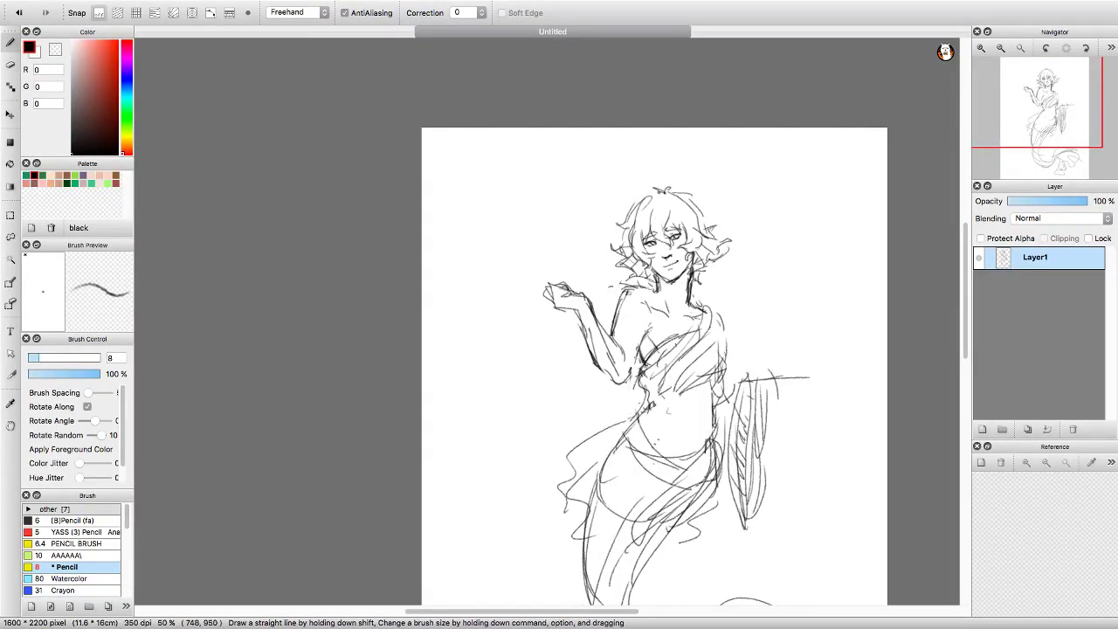
scroll(647, 417, "up", 2)
key("e")
key("b")
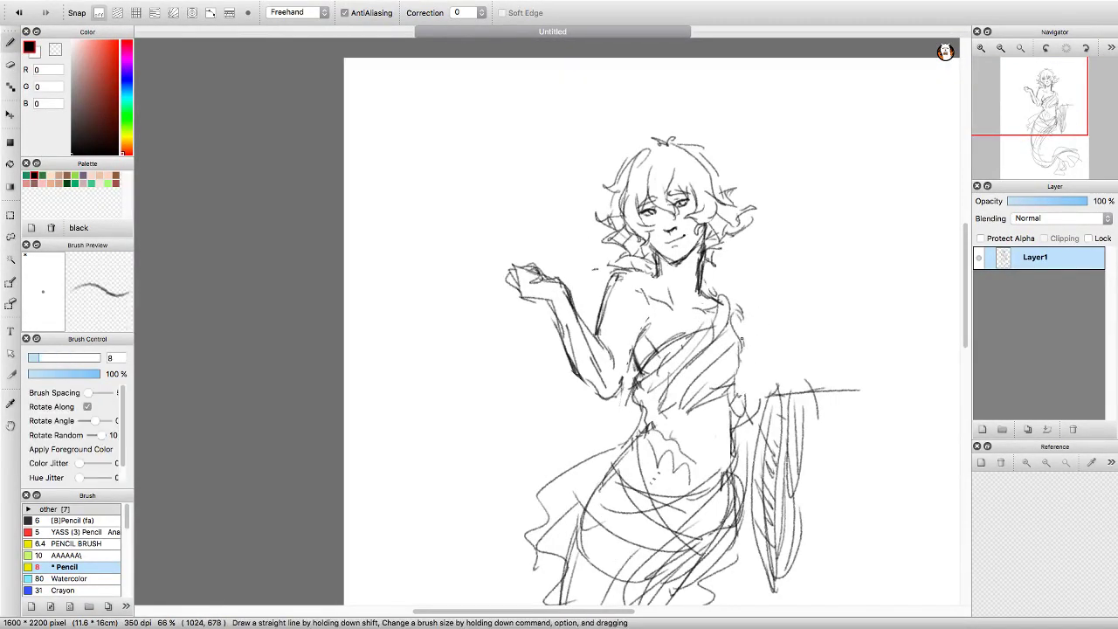
Refine the left waist contour and redraw the collarbone and neck lines.
scroll(666, 435, "up", 1)
key("e")
key("b")
mouse_move(667, 435)
left_mouse_down()
mouse_move(641, 375)
mouse_move(663, 416)
left_mouse_up()
left_click_drag(615, 371, 666, 467)
key("m")
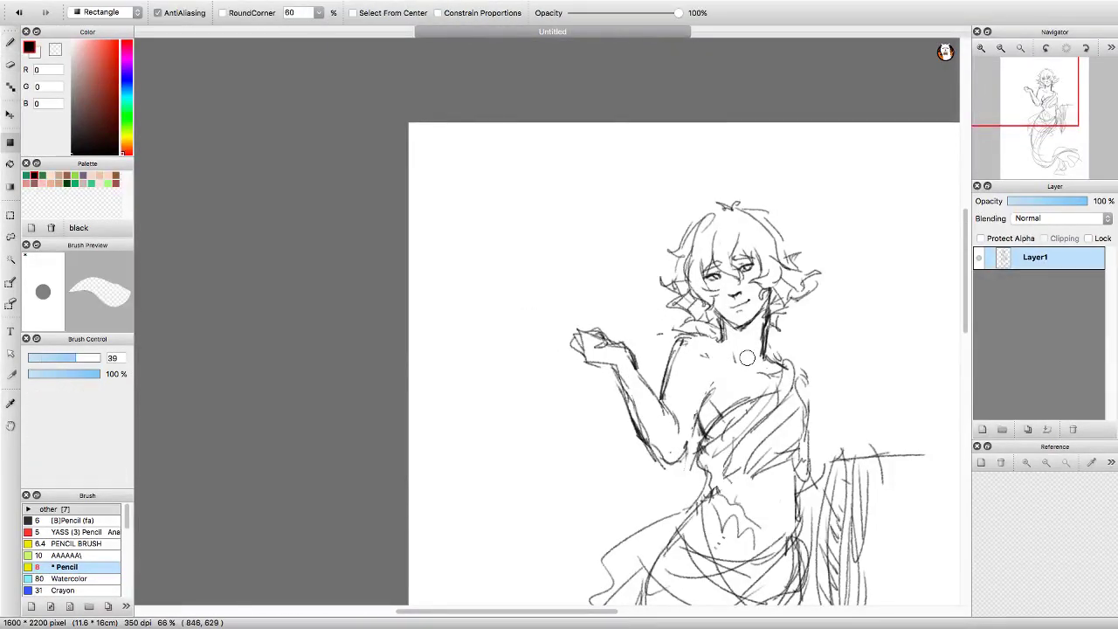
key("b")
scroll(604, 288, "down", 1)
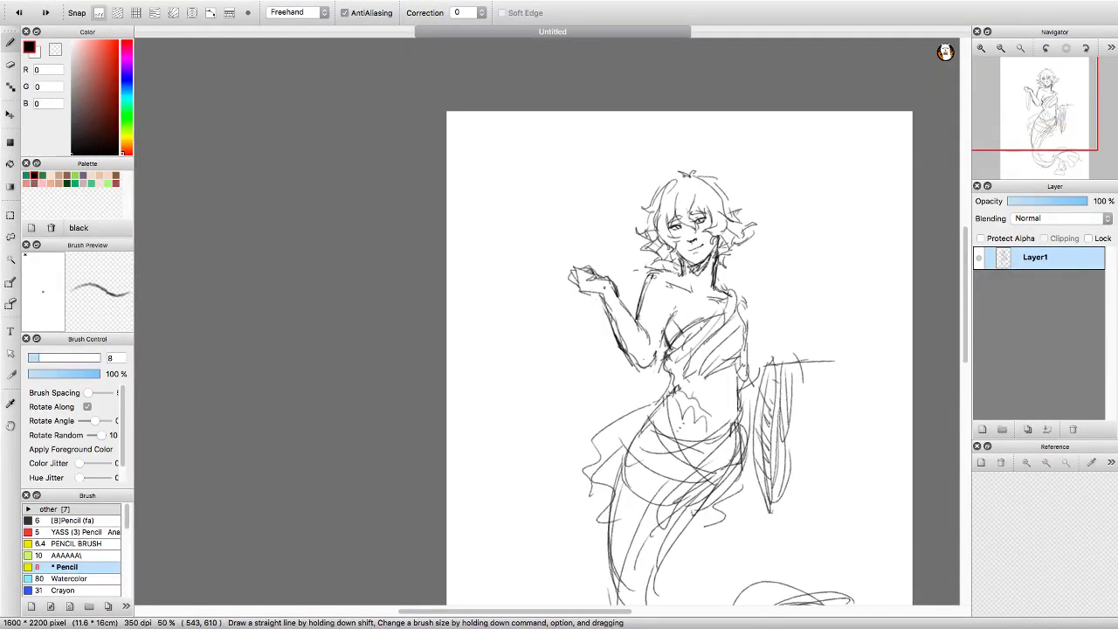
Sketch a long scarf hanging from the raised left hand, with a curly looped outer edge.
left_click_drag(597, 290, 603, 445)
left_click_drag(585, 293, 547, 408)
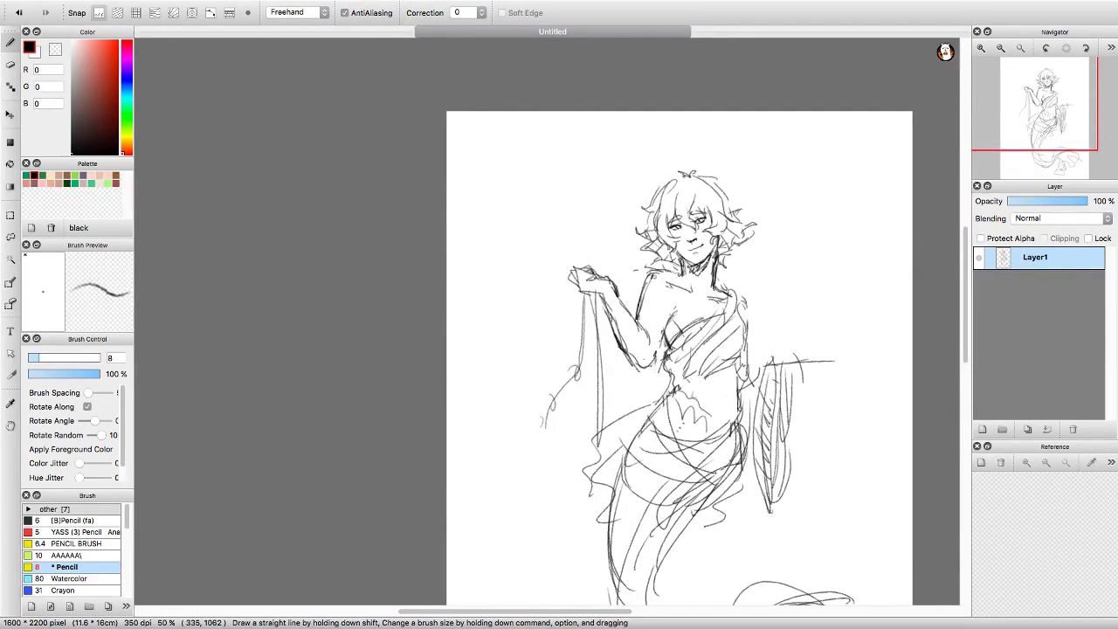
scroll(662, 283, "up", 5)
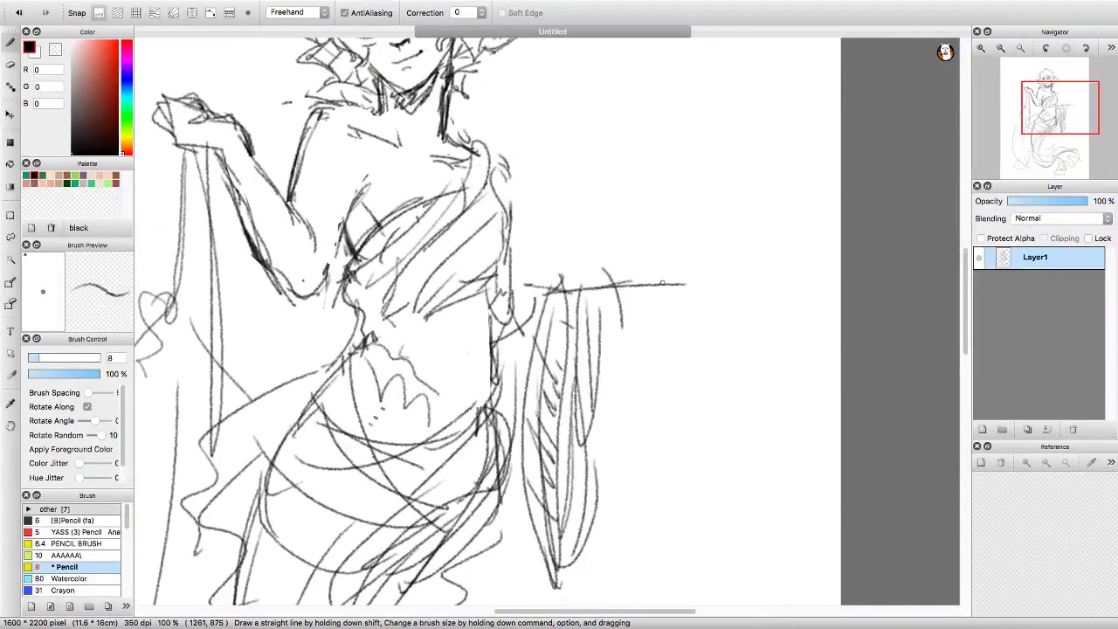
Sketch a raised fist at the end of the right forearm and clean up its wrist lines.
left_click_drag(615, 328, 679, 315)
scroll(664, 288, "left", 2)
mouse_move(716, 236)
left_mouse_down()
mouse_move(695, 325)
mouse_move(701, 284)
left_mouse_up()
left_click_drag(672, 300, 706, 297)
mouse_move(711, 241)
left_mouse_down()
mouse_move(738, 335)
mouse_move(694, 266)
mouse_move(698, 296)
mouse_move(716, 306)
left_mouse_up()
key("ctrl+z")
key("e")
scroll(707, 297, "down", 3)
scroll(705, 314, "up", 1)
key("b")
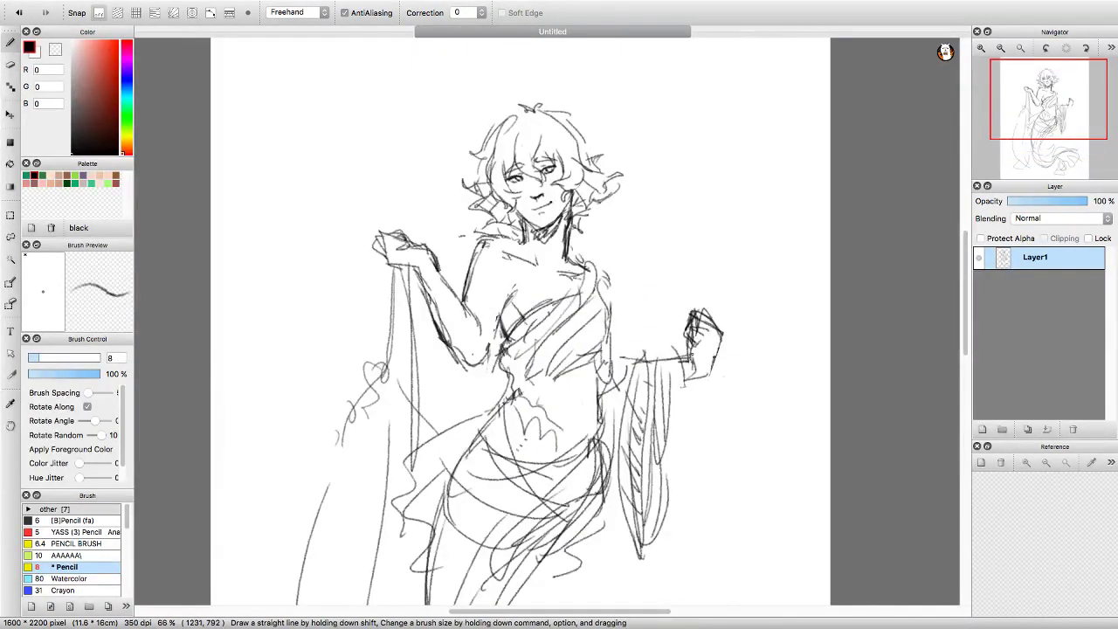
Select the right forearm with its fist and sleeve, and transform them to sit closer to the body.
key("m")
key("ctrl+t")
key("Return")
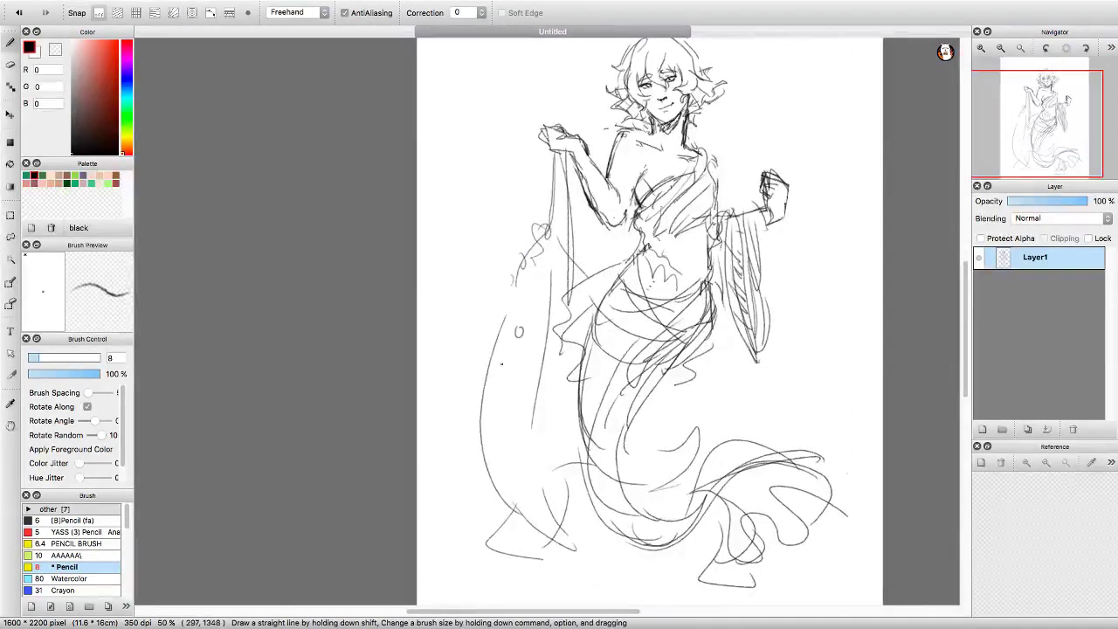
Add small oval spots along the curved panel of the hanging scarf.
left_click_drag(506, 462, 507, 470)
scroll(542, 285, "down", 1)
key("ctrl+t")
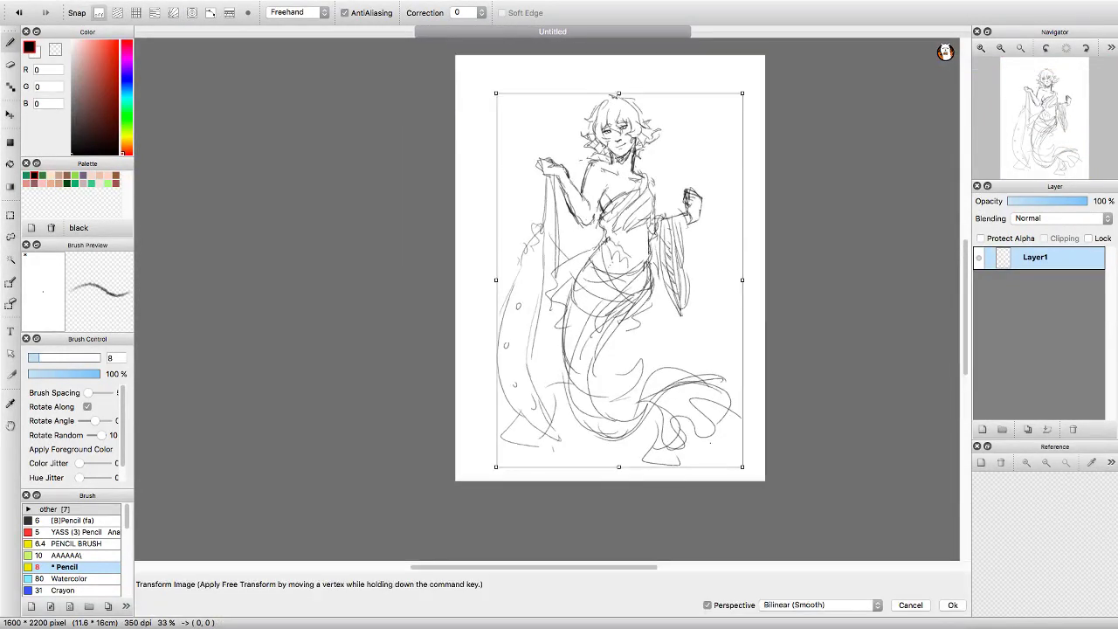
key("Escape")
Erase the hip wraps and overlapping upper-tail lines, and redraw smooth side contours from waist to tail.
key("e")
left_click_drag(604, 300, 605, 275)
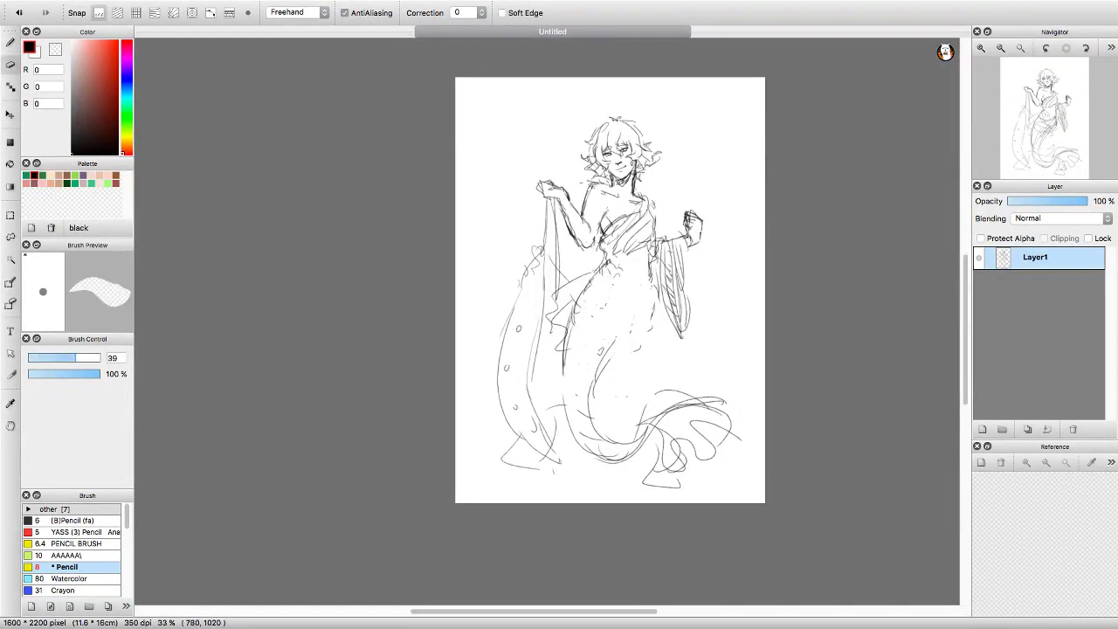
key("b")
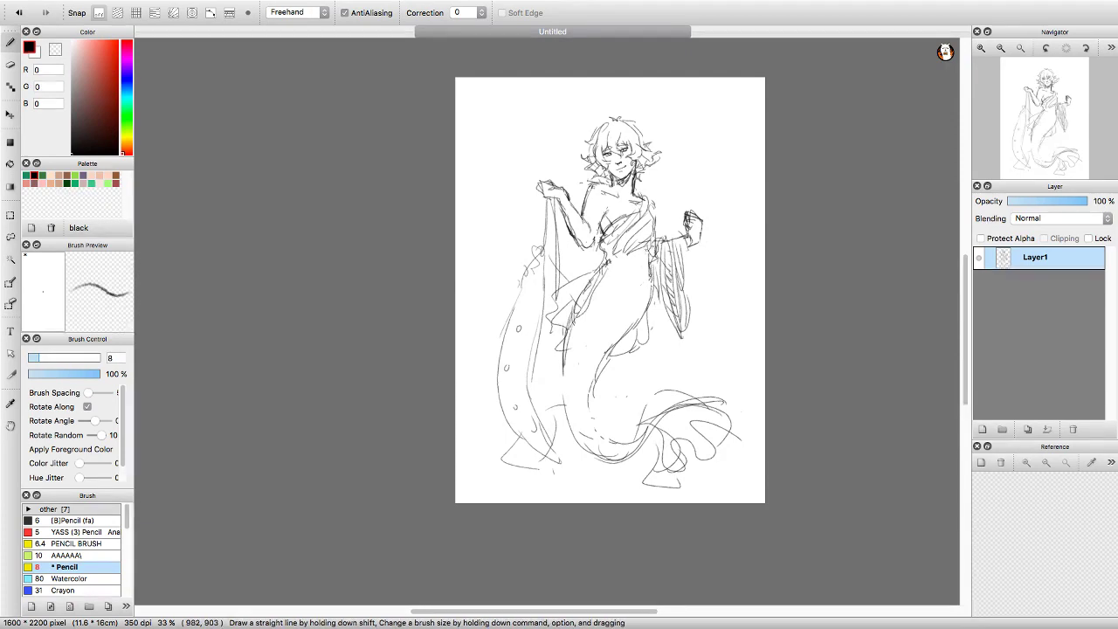
Scale the whole sketch down slightly and move it toward the upper-left of the page.
key("ctrl+t")
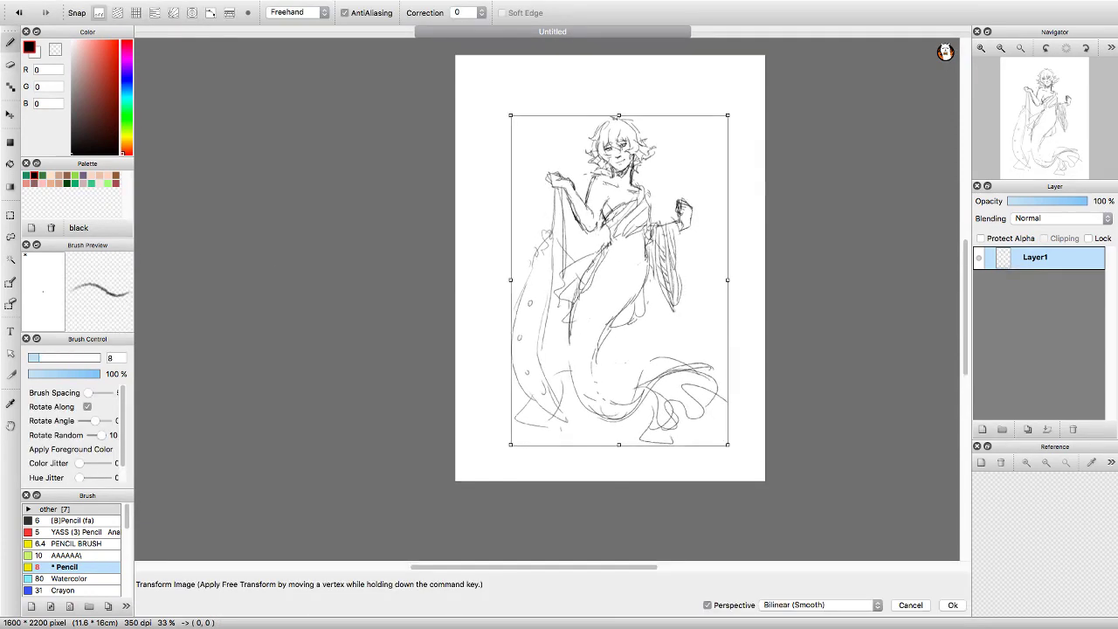
left_click_drag(621, 245, 552, 244)
key("Return")
Lasso the lower body and tail, and rotate them slightly clockwise.
key("ctrl+plus")
key("l")
mouse_move(650, 262)
left_mouse_down()
mouse_move(670, 271)
mouse_move(563, 367)
mouse_move(574, 286)
left_mouse_up()
key("ctrl+t")
left_click_drag(864, 489, 851, 515)
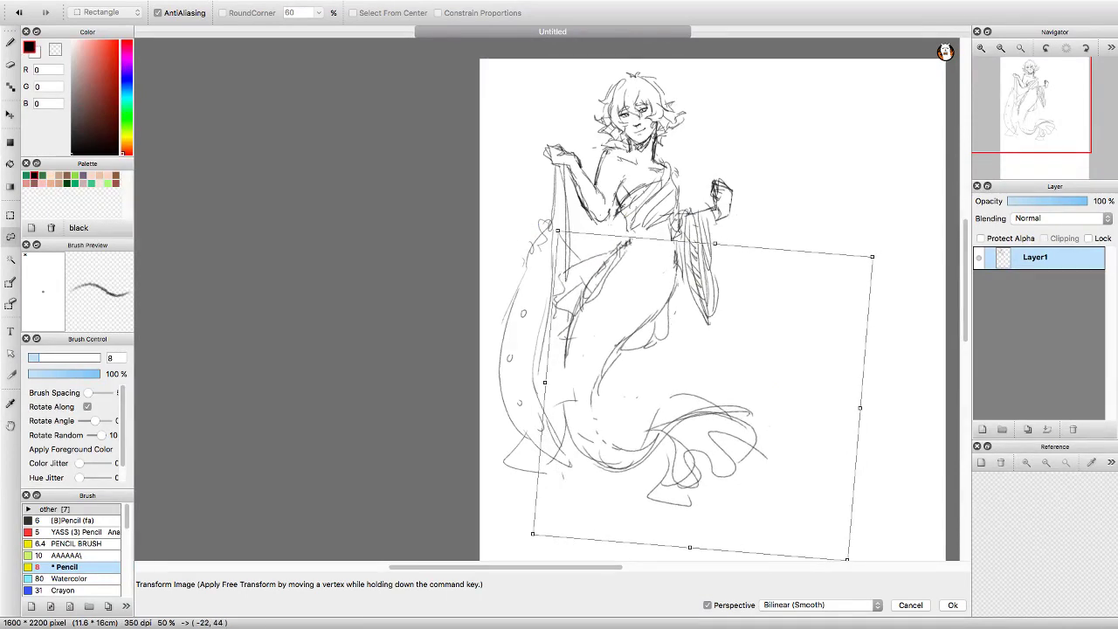
key("Return")
Reconnect the waist to the tail with new contours, adding curved hip drapery and a fuller tail fin.
key("b")
left_click_drag(695, 245, 651, 348)
scroll(628, 332, "down", 1)
left_click_drag(651, 254, 594, 411)
scroll(621, 342, "up", 1)
mouse_move(611, 341)
left_mouse_down()
mouse_move(607, 401)
mouse_move(690, 440)
left_mouse_up()
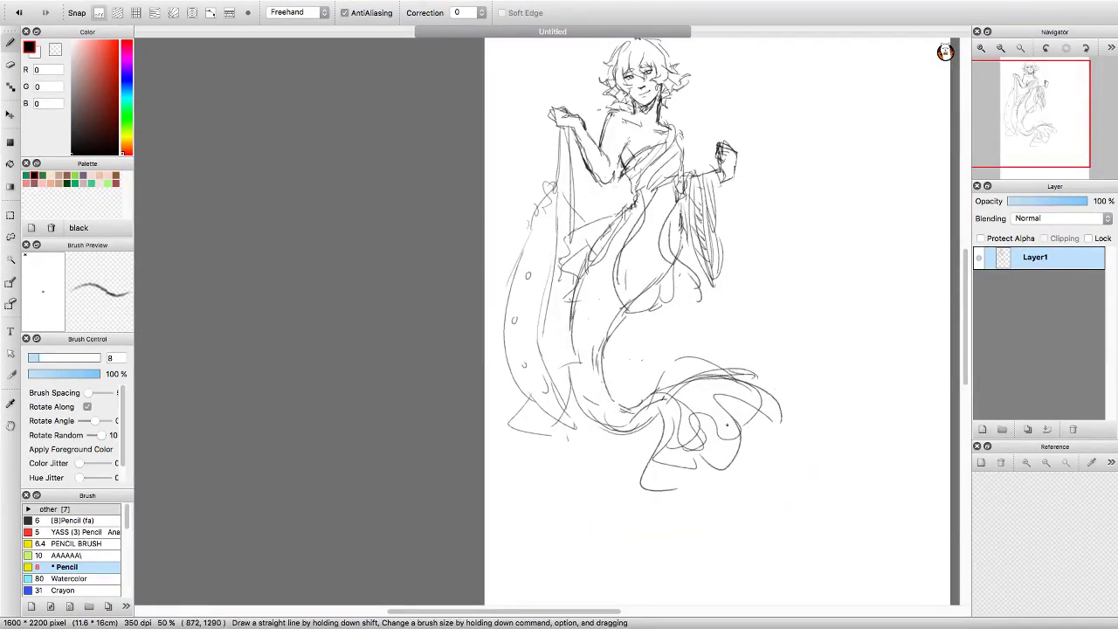
Sketch a small ragged fin along the underside of the left forearm.
scroll(727, 426, "up", 2)
scroll(694, 323, "down", 2)
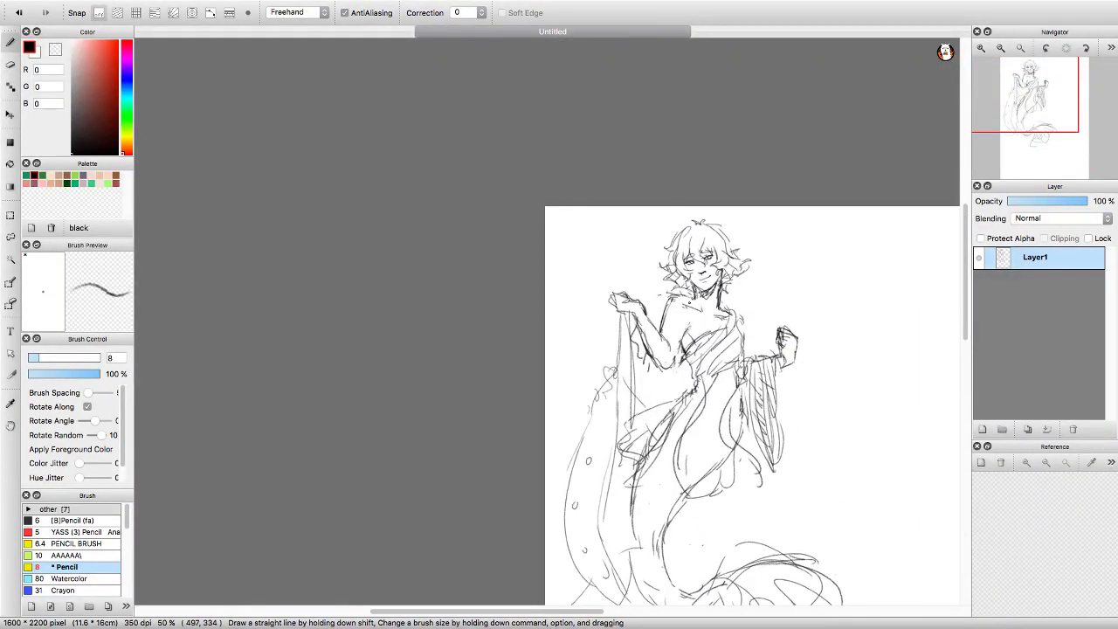
scroll(668, 293, "up", 2)
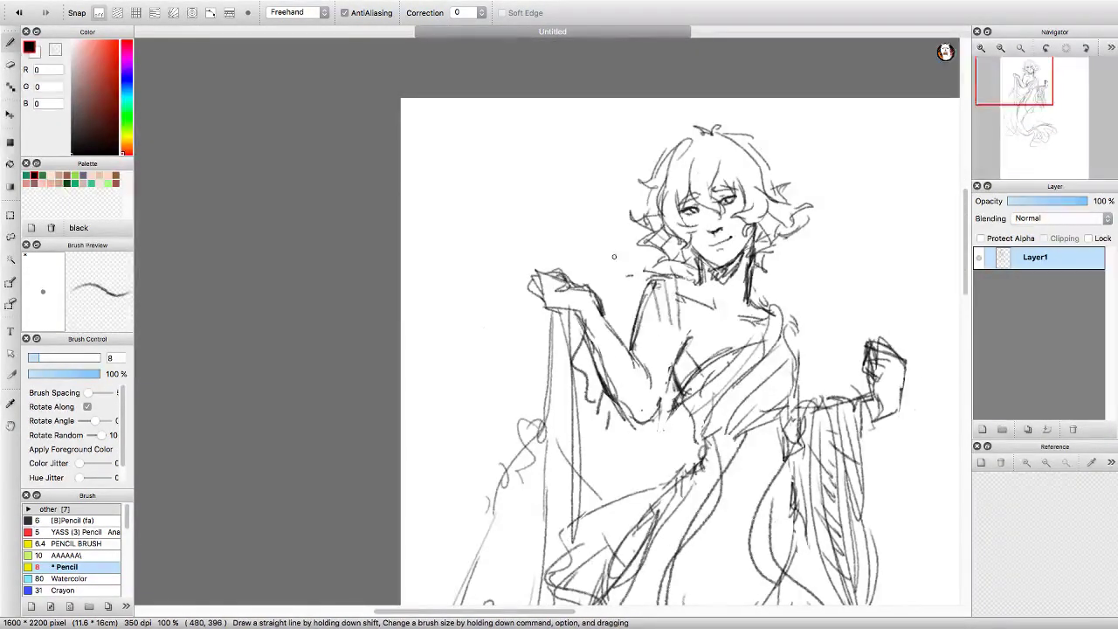
Set the pencil color to muted green (120, 176, 144) and hatch scale patches on the face, shoulder, chest and arms.
left_click(123, 108)
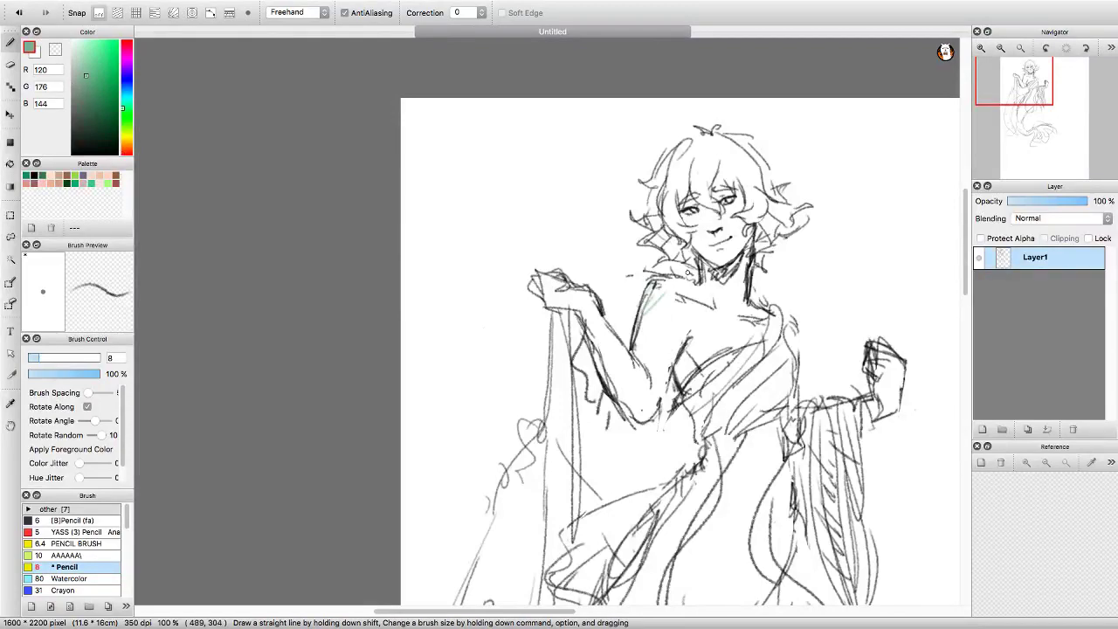
scroll(584, 310, "right", 3)
scroll(584, 309, "down", 3)
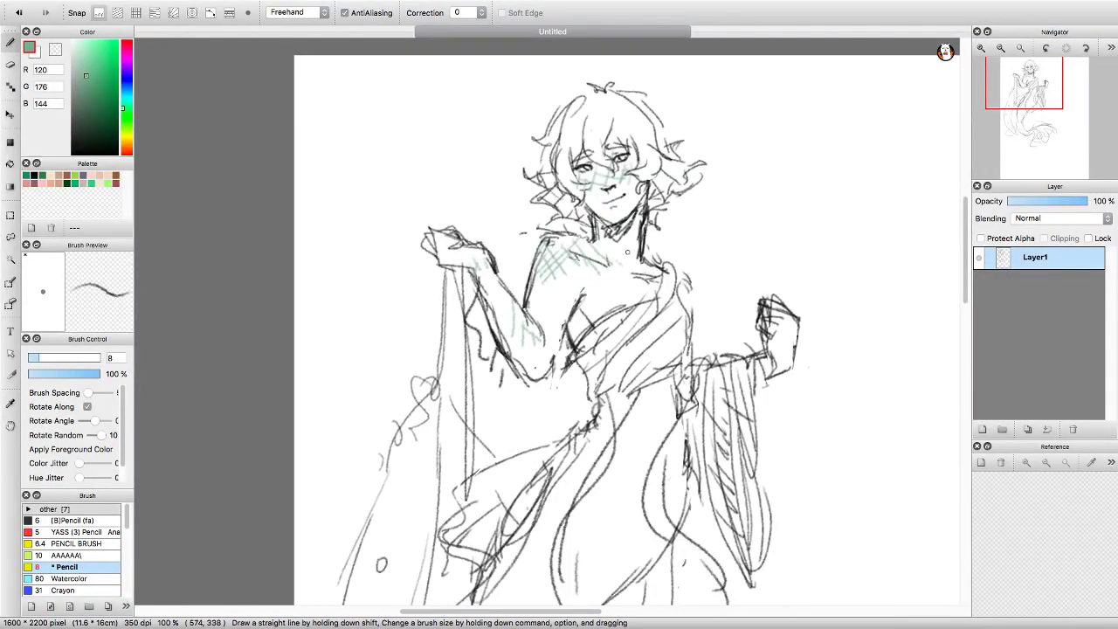
scroll(620, 272, "down", 2)
scroll(619, 272, "down", 3)
scroll(620, 272, "left", 2)
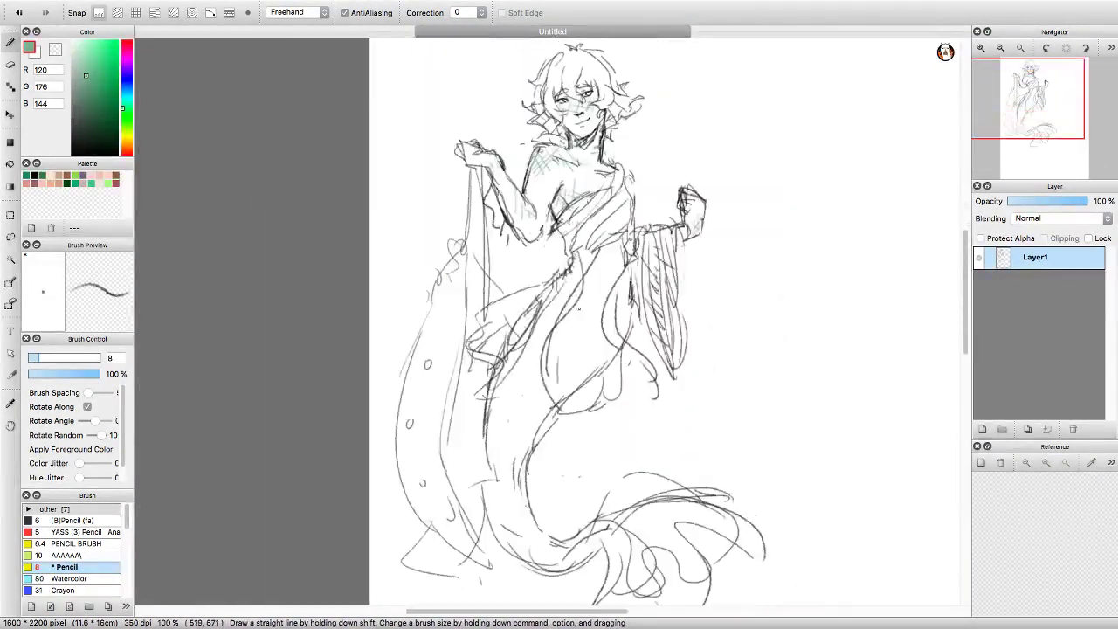
Redraw and darken the contours of the tail's lower bend in black.
left_click_drag(489, 401, 594, 450)
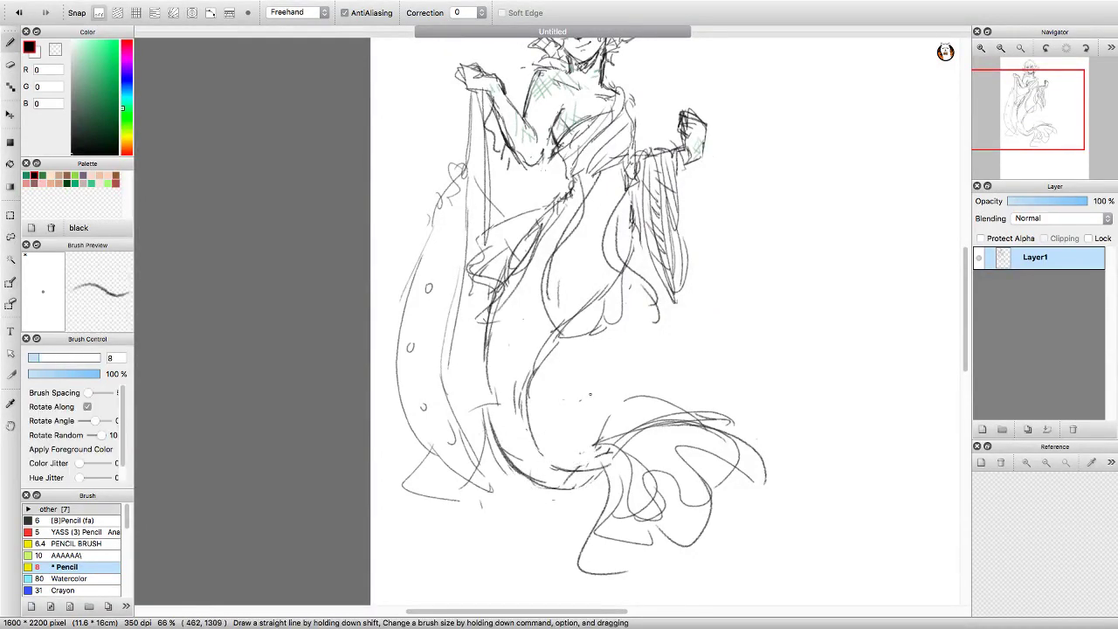
scroll(502, 379, "up", 5)
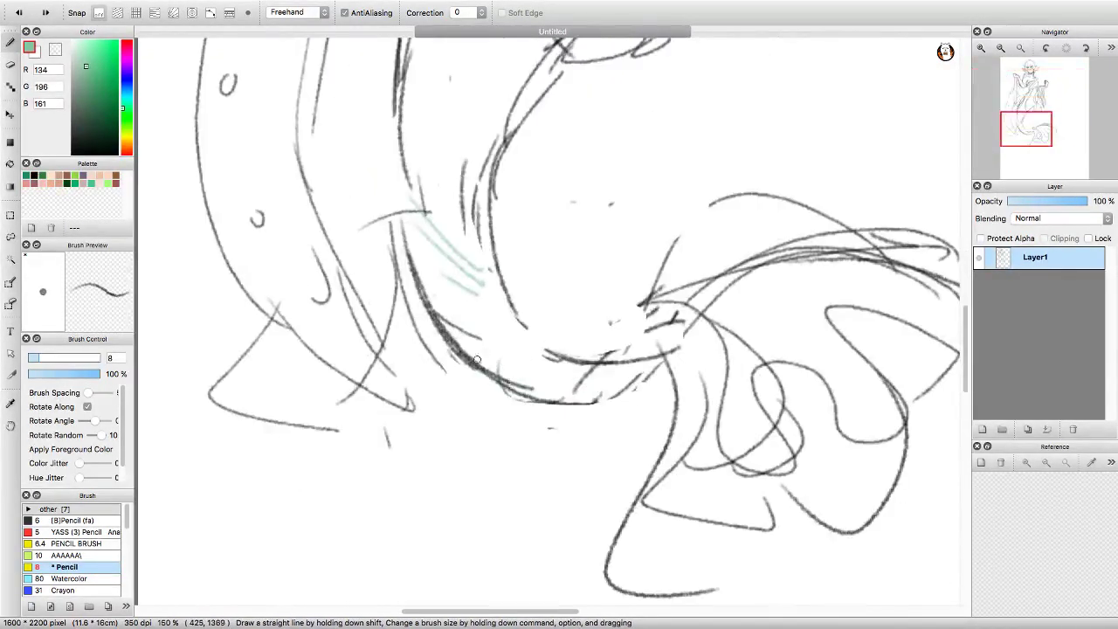
Hatch the tail from its lower bend up to the hips in light green (134, 196, 161).
scroll(501, 379, "down", 3)
scroll(652, 299, "down", 2)
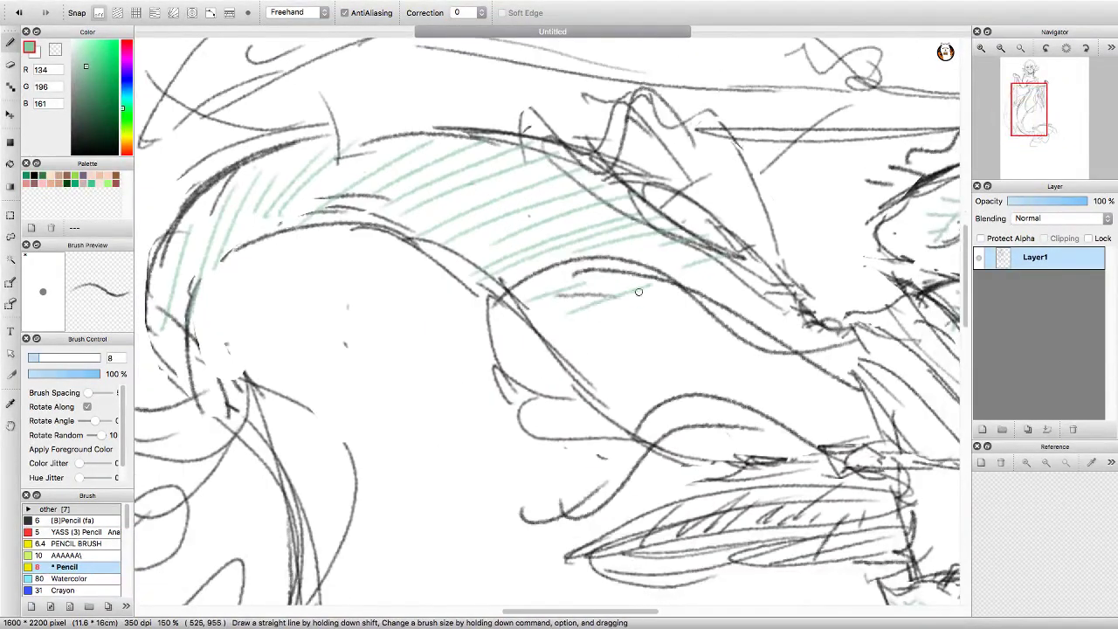
left_click_drag(729, 382, 805, 361)
left_click_drag(783, 426, 847, 389)
left_click_drag(683, 445, 757, 429)
Crosshatch the tail and hips with light green lines in the opposite direction to suggest scales.
key("h")
scroll(541, 314, "up", 3)
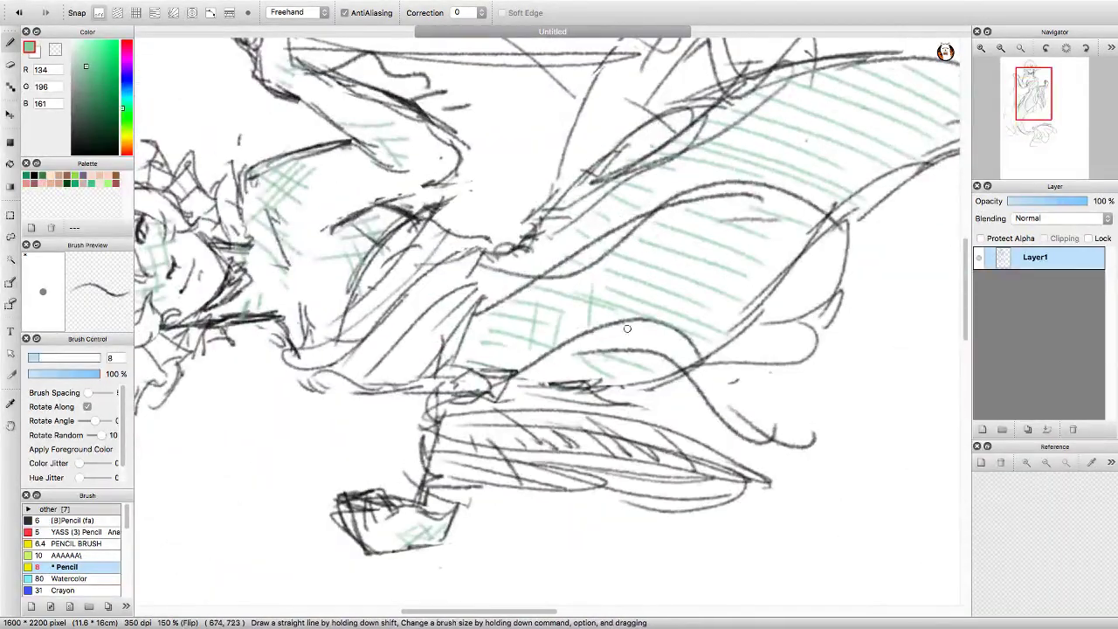
left_click_drag(716, 210, 709, 243)
left_click_drag(786, 192, 737, 276)
left_click_drag(824, 227, 853, 268)
scroll(853, 268, "down", 5)
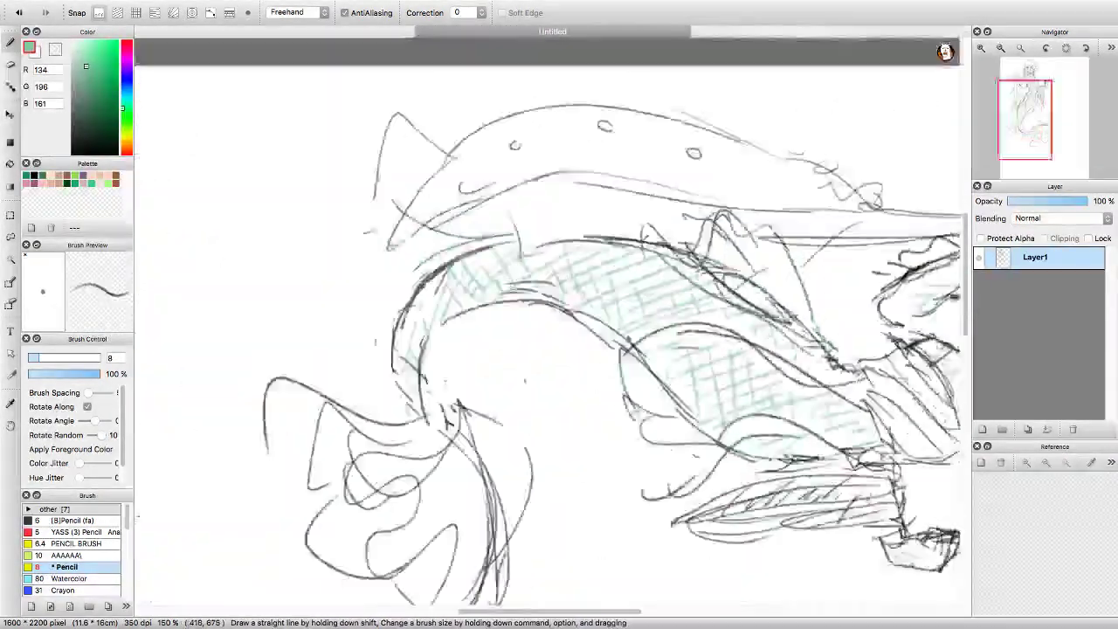
Scale the whole sketch down again and place it in the upper-left part of the page.
key("h")
scroll(771, 325, "up", 2)
key("super+t")
left_click_drag(771, 324, 761, 311)
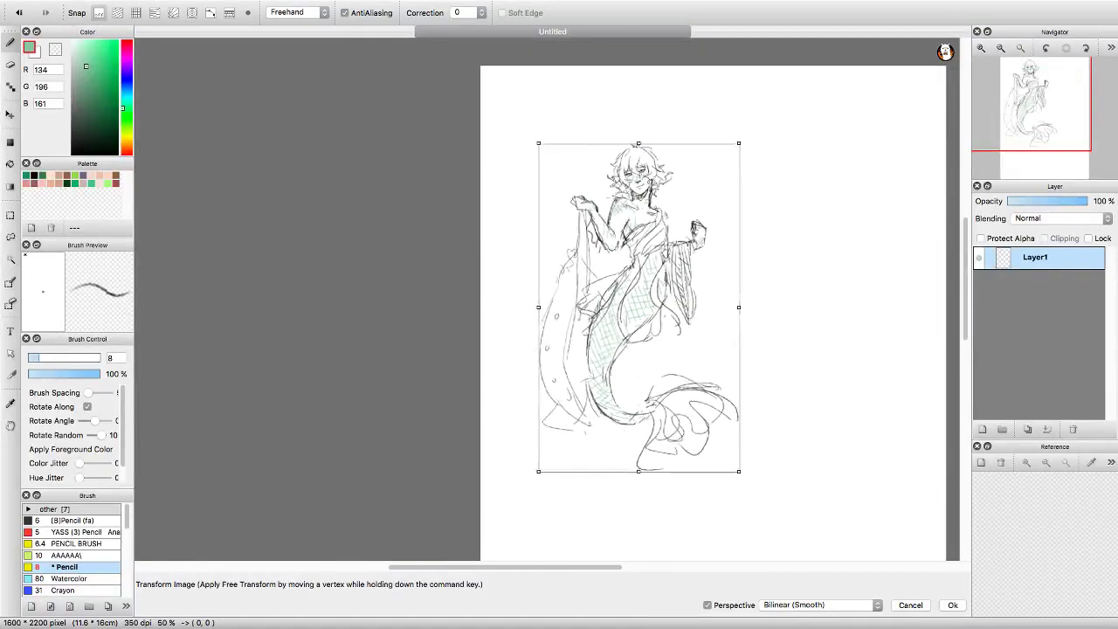
key("Return")
Shade the left forearm fin and the small hip fin in darker green (87, 127, 88).
scroll(254, 266, "up", 3)
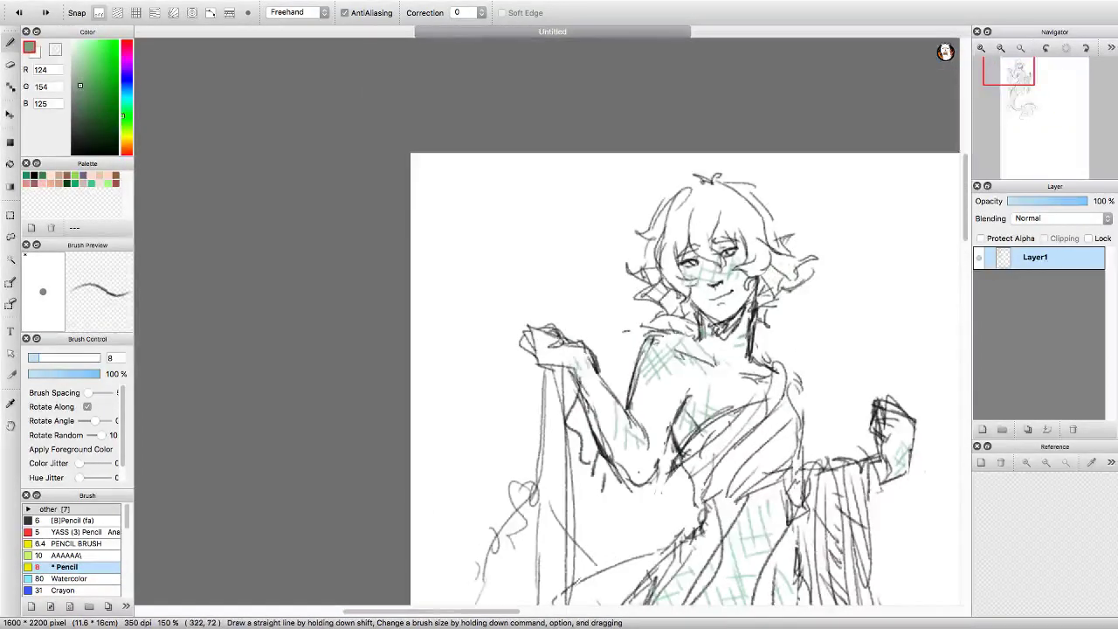
scroll(657, 282, "down", 10)
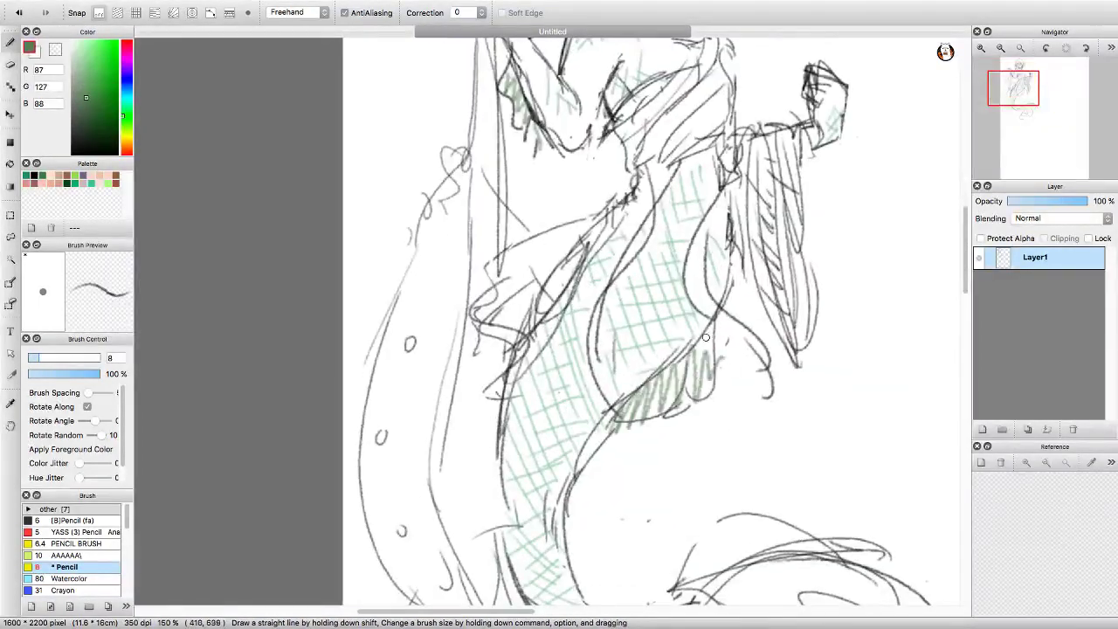
Draw curved dark green rays fanning out from the tail's end across the tail fin.
scroll(550, 243, "left", 2)
scroll(550, 243, "down", 4)
key("h")
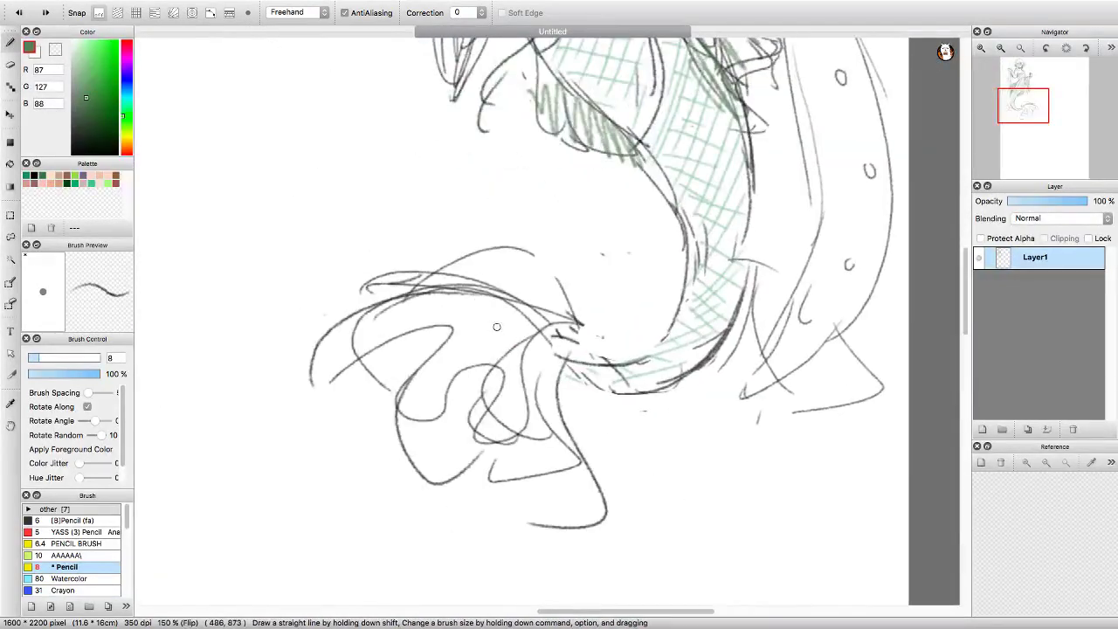
mouse_move(470, 459)
left_mouse_down()
mouse_move(411, 297)
mouse_move(437, 436)
left_mouse_up()
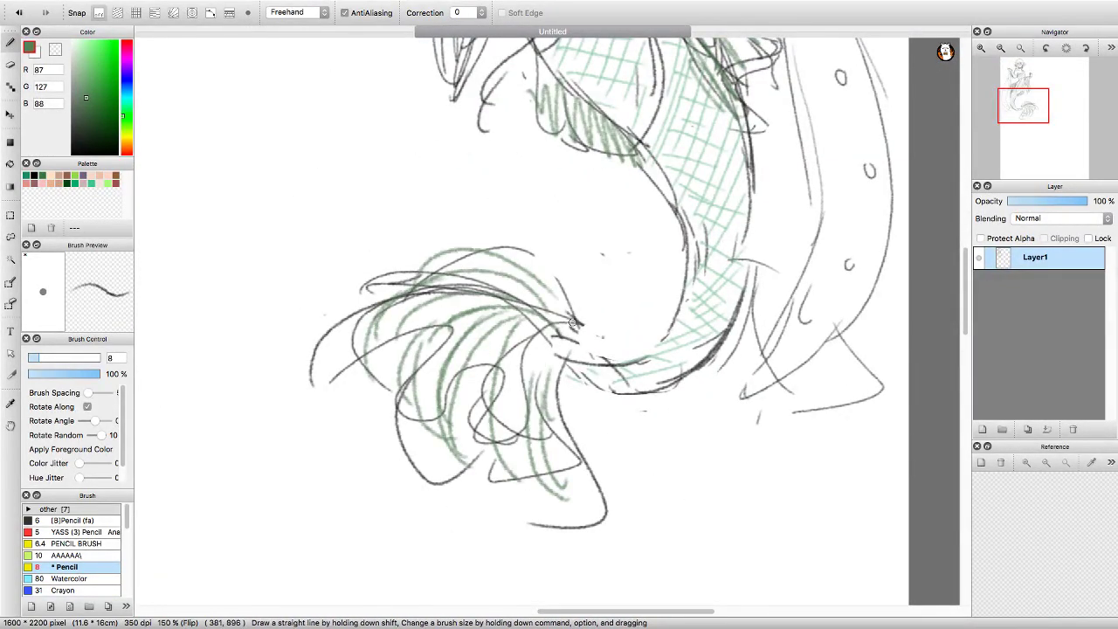
Shade the draped top and the flowing sash edges over the hips in dark green (0, 120, 5).
key("h")
scroll(550, 305, "down", 5)
scroll(567, 175, "up", 5)
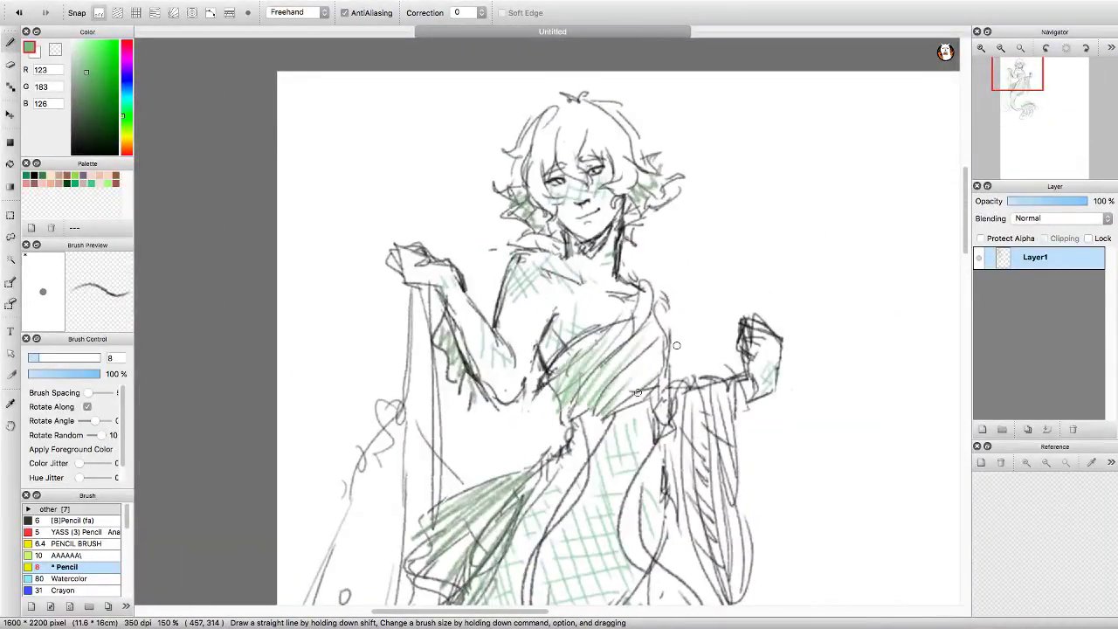
scroll(612, 323, "down", 3)
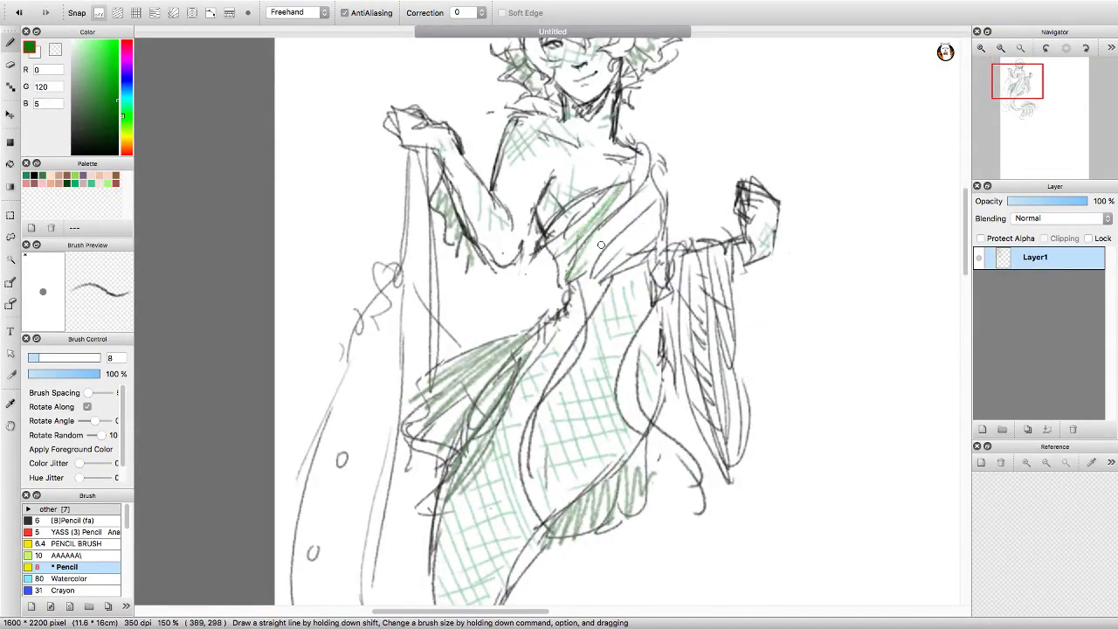
scroll(601, 244, "down", 1)
left_click_drag(655, 138, 630, 169)
scroll(601, 244, "up", 3)
scroll(600, 245, "down", 3)
scroll(614, 313, "down", 2)
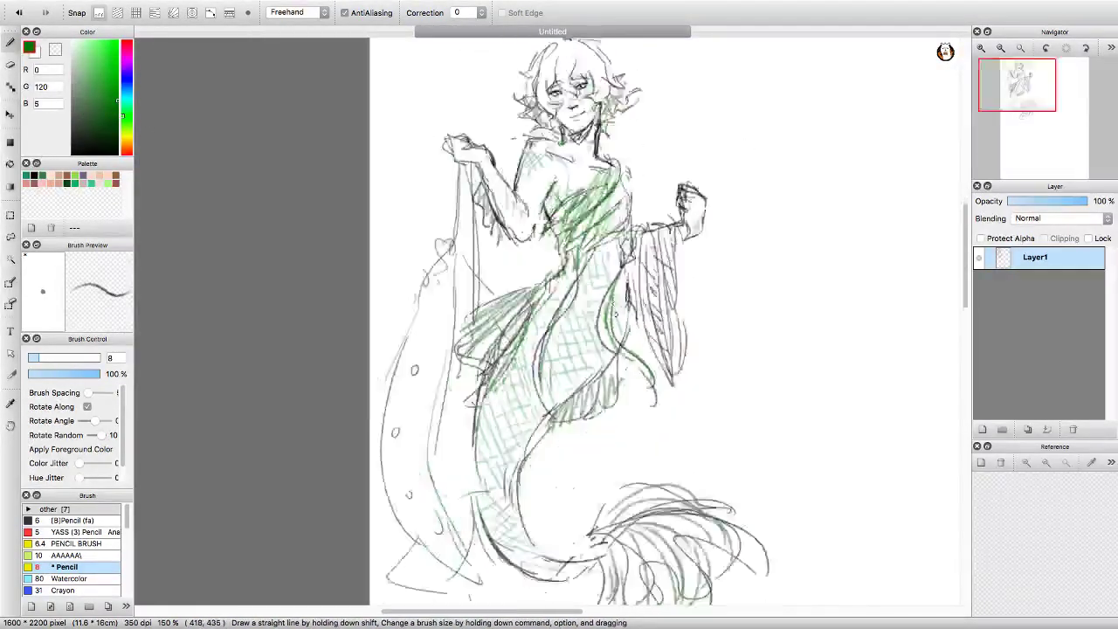
scroll(615, 313, "up", 2)
left_click(541, 389, "alt")
scroll(526, 273, "up", 2)
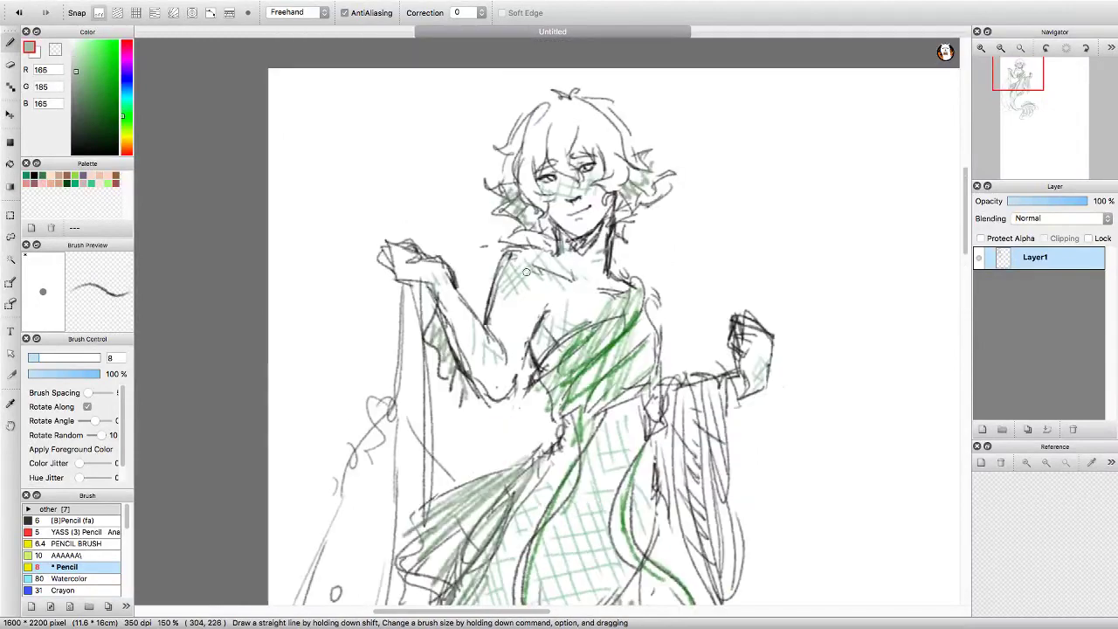
scroll(527, 273, "up", 1)
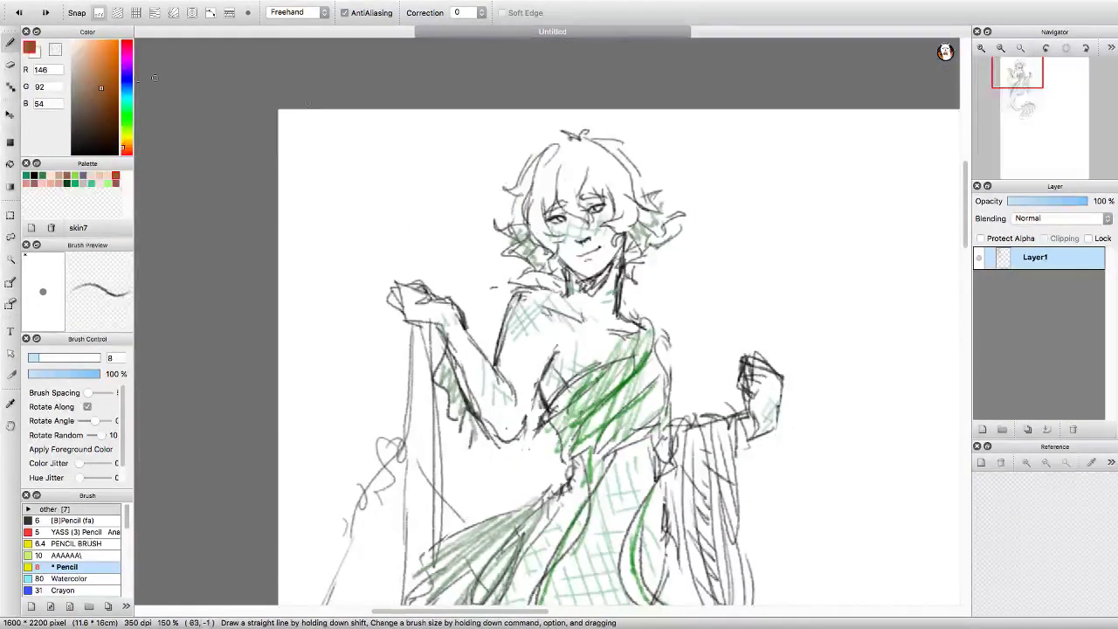
Try hatching the hair and eyebrows in orange-brown (156, 70, 0).
left_click(122, 143)
left_click(122, 147)
left_click_drag(594, 152, 623, 203)
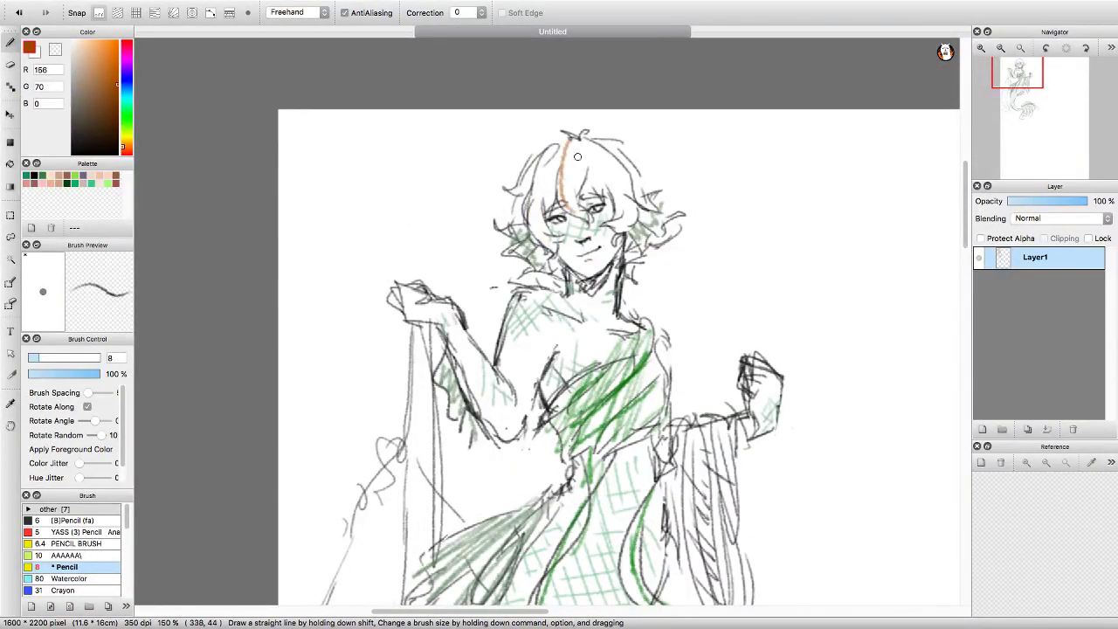
key("h")
left_click_drag(491, 192, 539, 247)
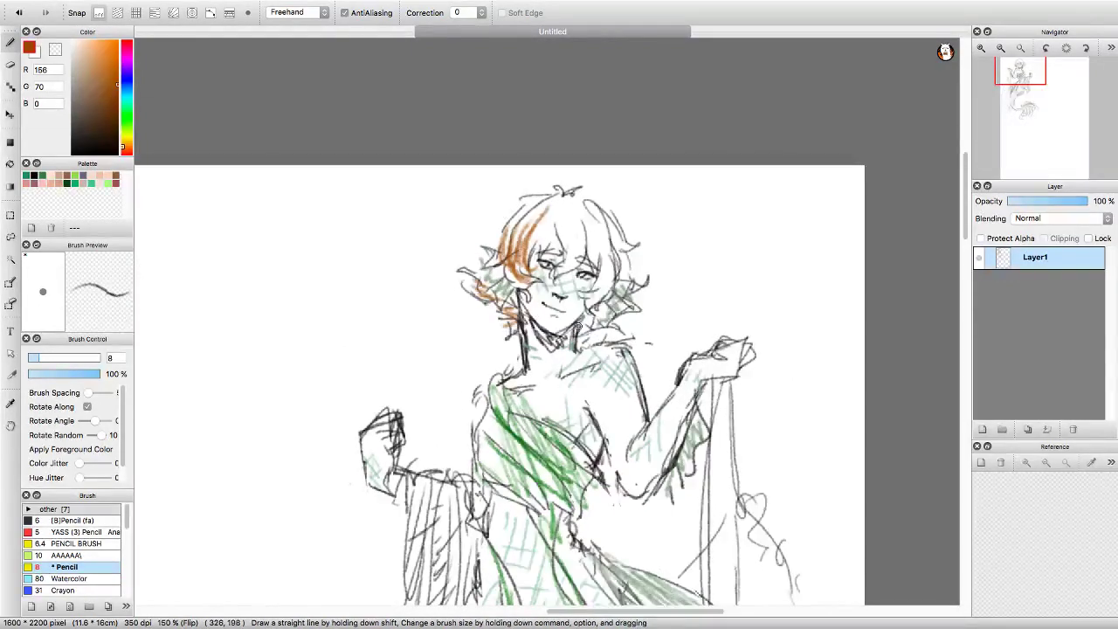
key("h")
key("ctrl+plus")
left_click_drag(617, 199, 653, 267)
left_click_drag(528, 206, 494, 336)
left_click_drag(563, 161, 534, 175)
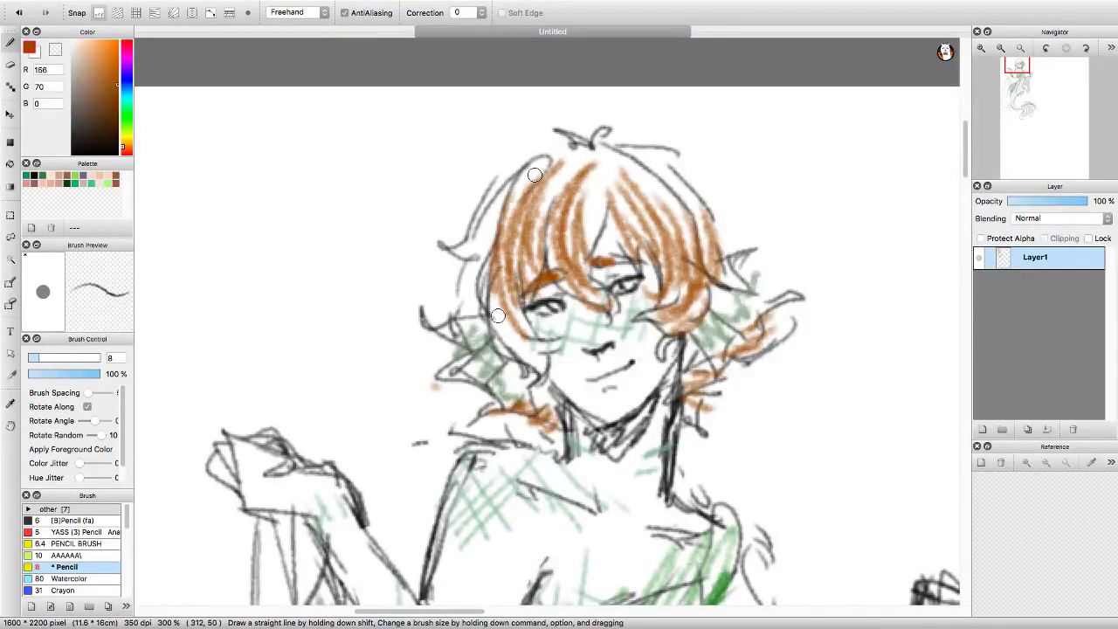
left_click_drag(494, 244, 532, 353)
left_click_drag(612, 147, 659, 188)
Undo the orange-brown hatching on the hair and eyebrows.
key("ctrl+minus")
key("ctrl+minus")
key("ctrl+minus")
key("ctrl+minus")
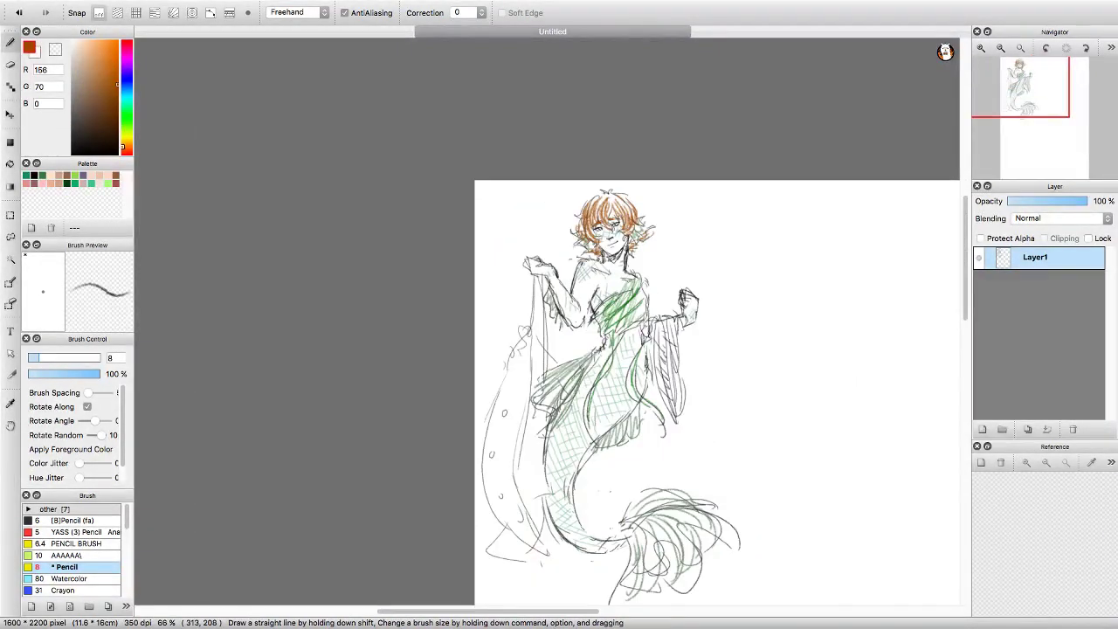
key("ctrl+plus")
key("ctrl+plus")
key("ctrl+plus")
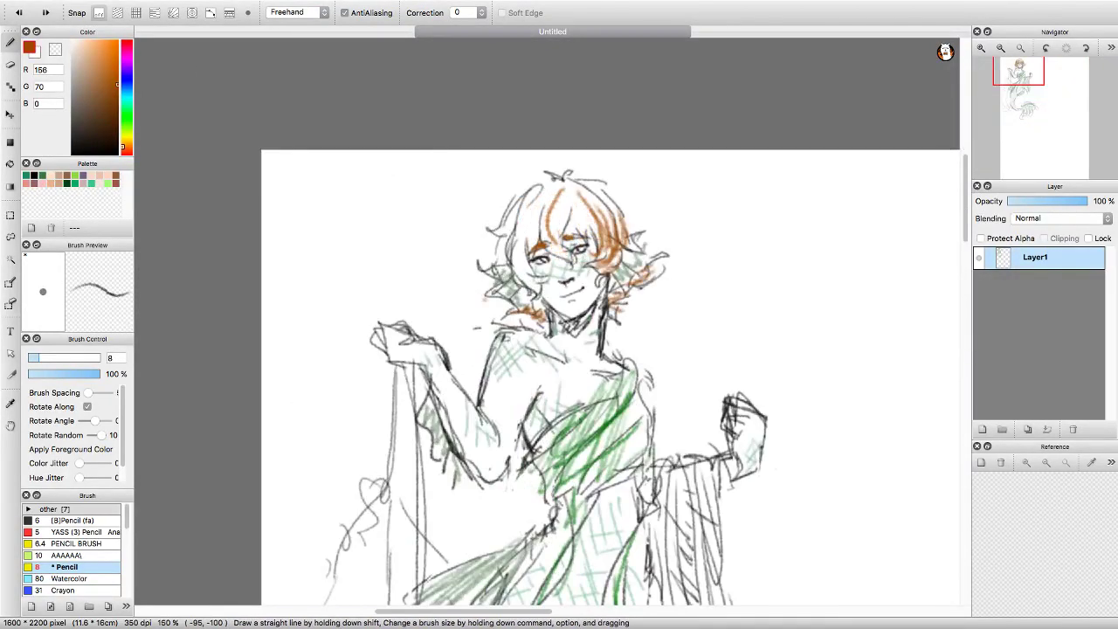
key("ctrl+z")
Hatch the bangs and the hair ends beside the neck in light brown (192, 148, 112), undoing unwanted strokes.
left_click_drag(524, 197, 520, 279)
left_click_drag(559, 188, 611, 262)
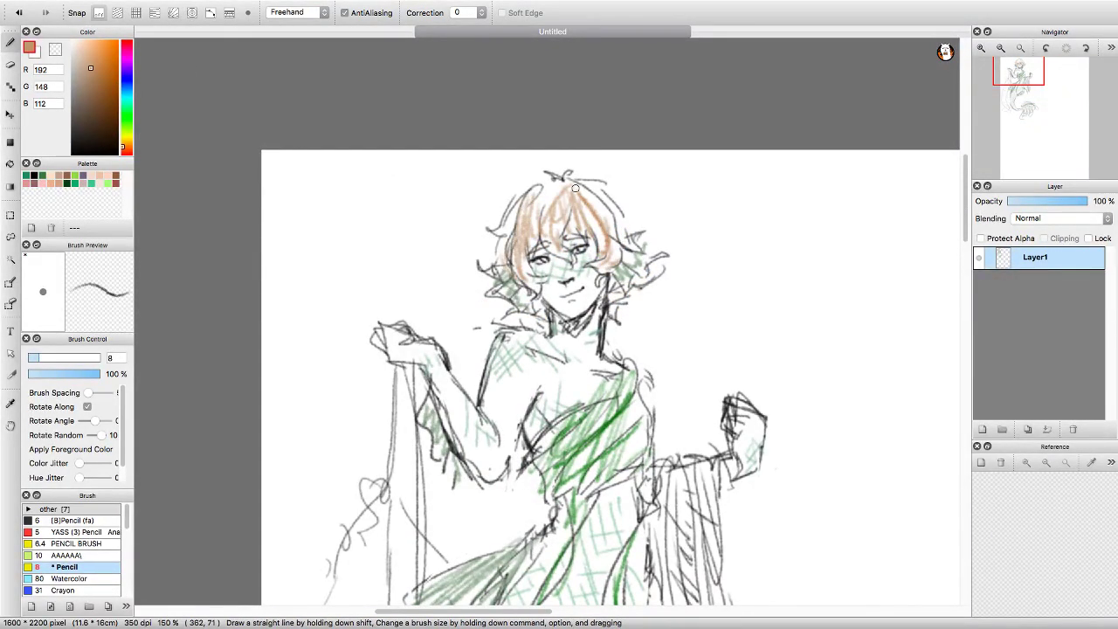
key("ctrl+z")
key("ctrl+z")
mouse_move(517, 208)
left_mouse_down()
mouse_move(528, 285)
mouse_move(565, 262)
left_mouse_up()
left_click_drag(564, 202, 622, 267)
left_click_drag(530, 295, 541, 313)
left_click_drag(646, 271, 603, 318)
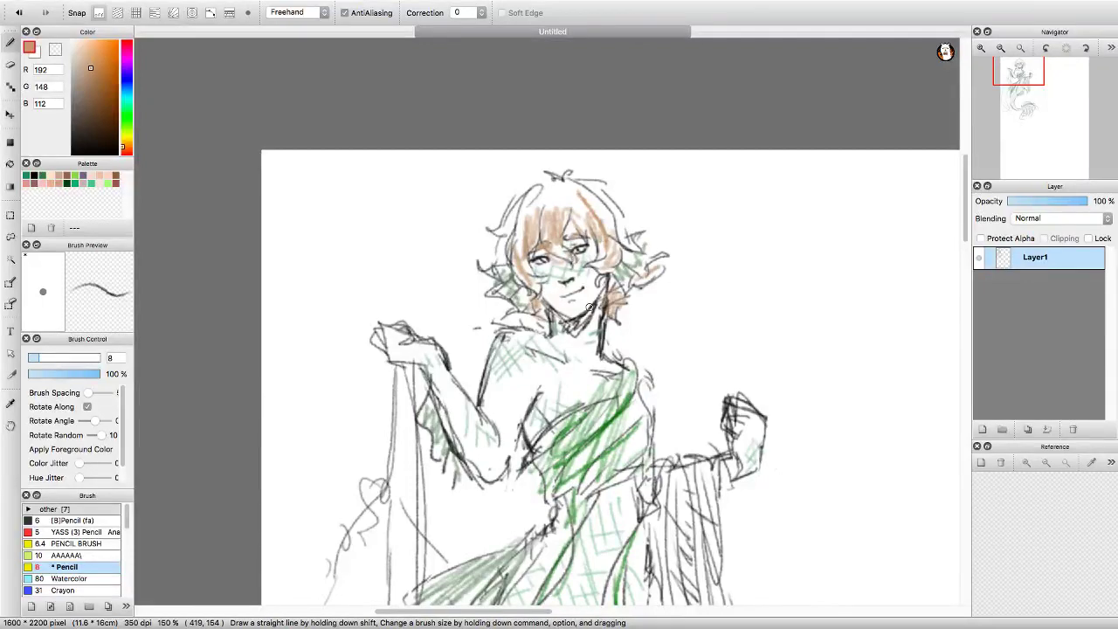
Add a new layer above the finished character's layer for the second sketch.
key("ctrl+minus")
key("ctrl+minus")
key("ctrl+minus")
key("ctrl+plus")
key("ctrl+shift+n")
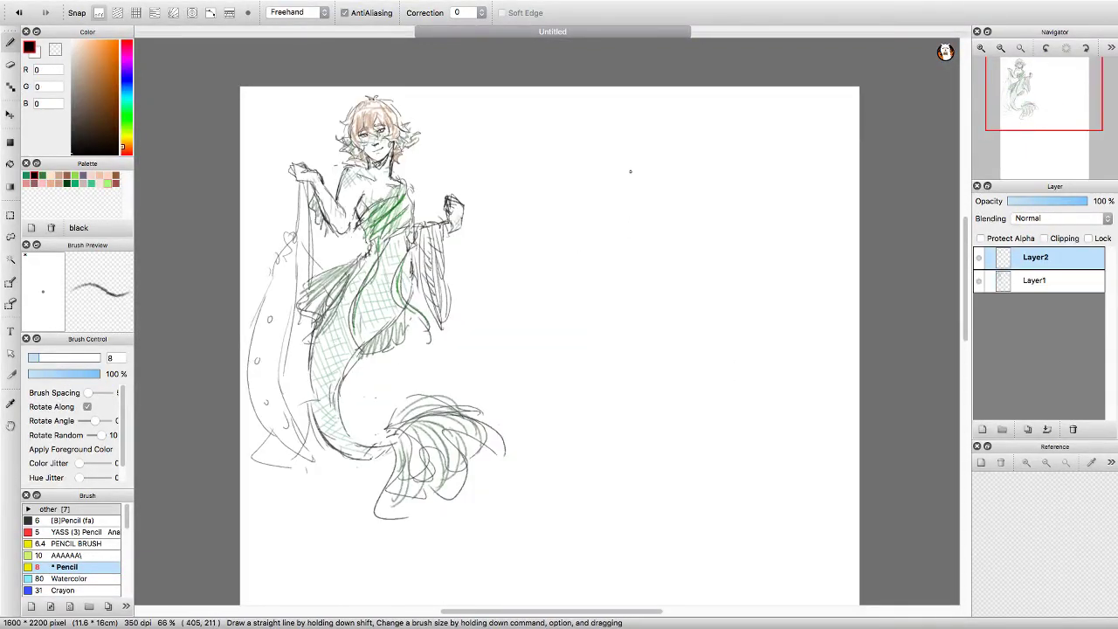
Rename the first sketch's layer as PIDGE, hide it, and draw a black head circle on the new layer.
mouse_move(480, 163)
left_mouse_down()
mouse_move(522, 240)
mouse_move(547, 213)
left_mouse_up()
key("ctrl+plus")
key("ctrl+plus")
key("ctrl+z")
Try adding an eye guide, a center line and short jaw lines to the head circle.
left_click_drag(456, 229, 579, 242)
key("ctrl+minus")
left_click_drag(506, 226, 508, 307)
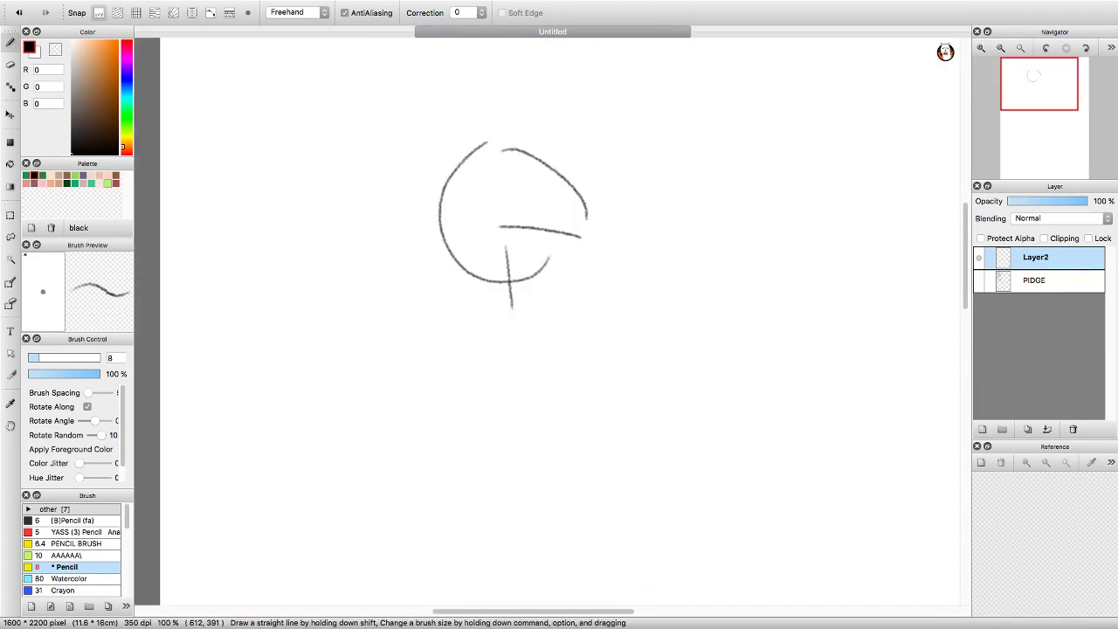
left_click_drag(581, 234, 511, 317)
left_click_drag(462, 278, 504, 309)
key("ctrl+z")
key("ctrl+z")
key("ctrl+z")
key("ctrl+z")
key("ctrl+z")
key("ctrl+z")
Draw two jaw lines tapering to a pointed chin and a slanted eye guide on the head.
left_click_drag(589, 220, 573, 323)
left_click_drag(493, 275, 566, 322)
left_click_drag(527, 229, 583, 253)
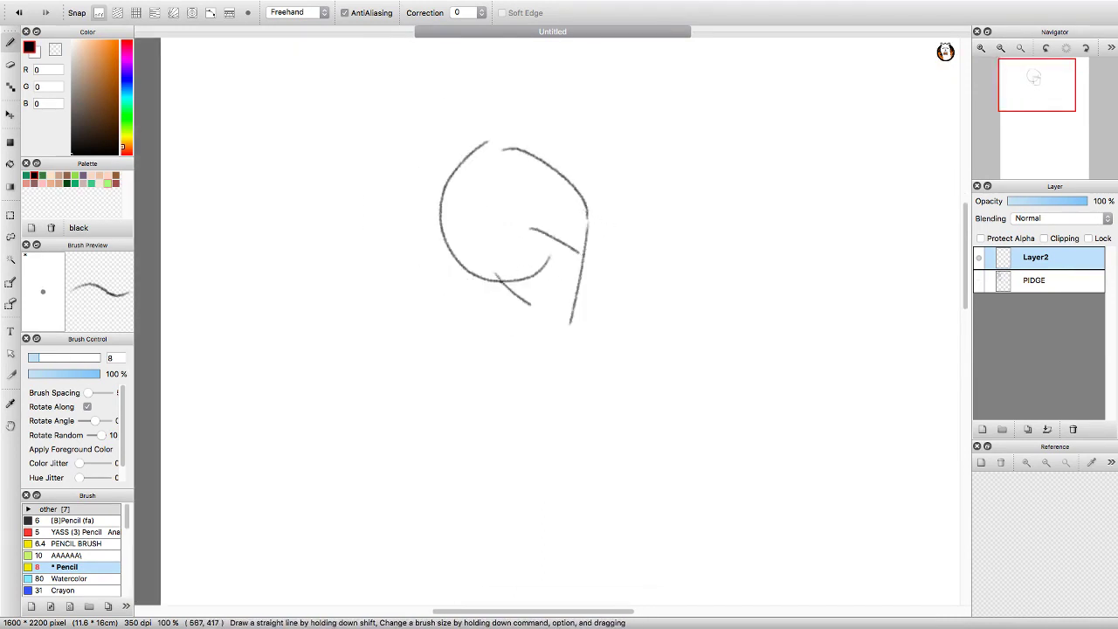
Sketch a fin-shaped ear with fanned ribs extending from the back of the head.
key("ctrl+plus")
mouse_move(280, 280)
left_mouse_down()
mouse_move(399, 259)
mouse_move(441, 335)
left_mouse_up()
key("ctrl+z")
key("ctrl+minus")
left_click_drag(465, 278, 434, 321)
Undo the slanted guide line and draw two narrow eyes with dark pupils.
key("ctrl+plus")
key("ctrl+plus")
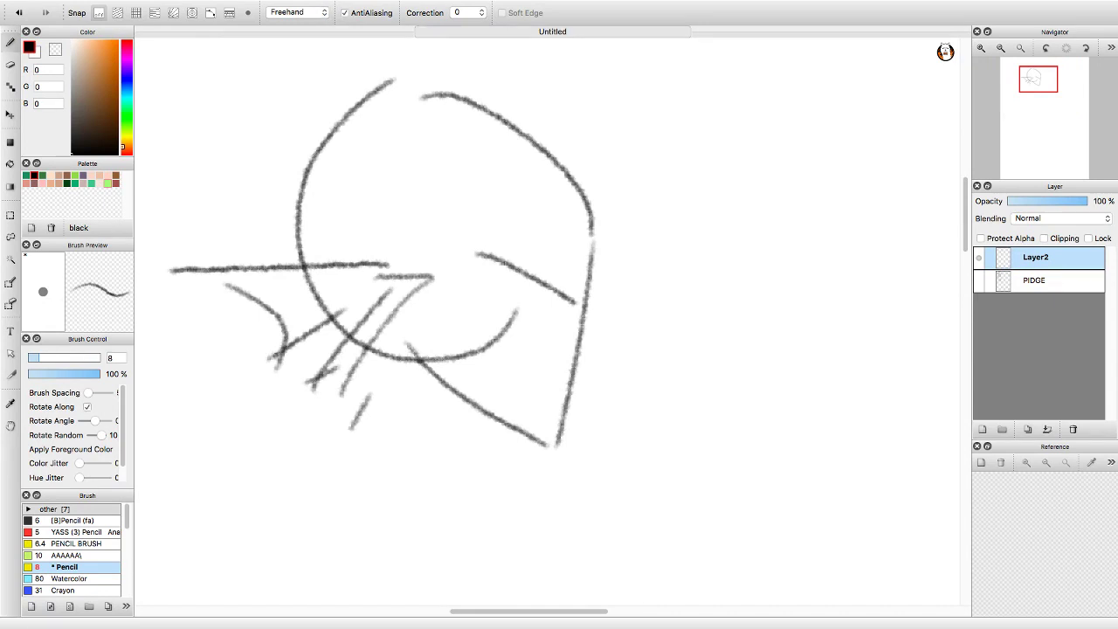
mouse_move(482, 260)
left_mouse_down()
mouse_move(540, 267)
mouse_move(567, 301)
mouse_move(503, 278)
left_mouse_up()
key("ctrl+z")
key("ctrl+plus")
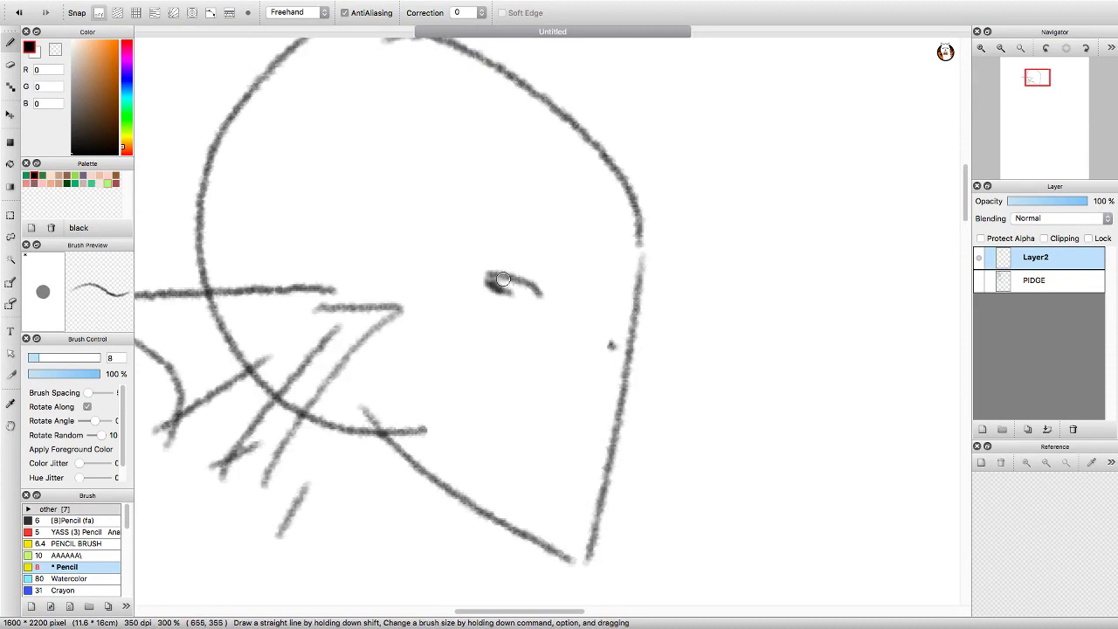
left_click_drag(612, 314, 617, 315)
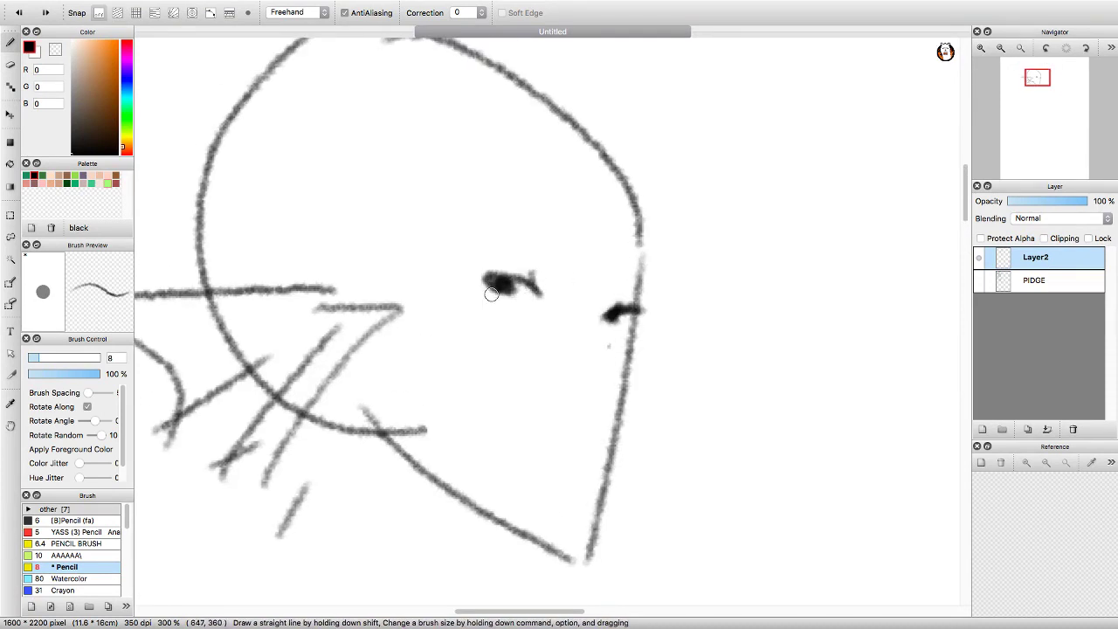
Draw angled eyebrows above both eyes, undoing the first brow stroke.
mouse_move(491, 293)
left_mouse_down()
mouse_move(504, 252)
mouse_move(559, 253)
left_mouse_up()
key("ctrl+z")
left_click_drag(598, 281, 642, 258)
left_click_drag(467, 241, 502, 232)
Try to sketch the nose line between the eyes.
key("ctrl+minus")
key("ctrl+plus")
key("ctrl+plus")
mouse_move(562, 304)
left_mouse_down()
mouse_move(576, 332)
mouse_move(550, 340)
mouse_move(585, 336)
left_mouse_up()
key("ctrl+z")
key("ctrl+z")
key("ctrl+z")
key("ctrl+minus")
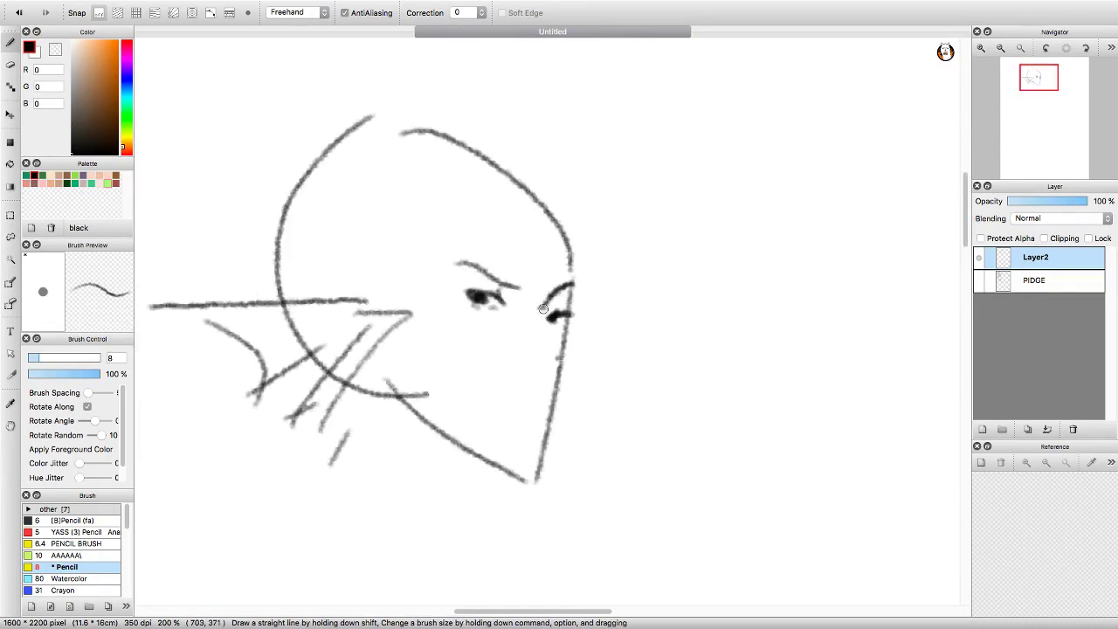
Erase the upper back of the head circle, keeping the forehead curve.
scroll(542, 308, "down", 3)
key("e")
scroll(437, 261, "up", 3)
left_click_drag(323, 288, 482, 163)
key("Return")
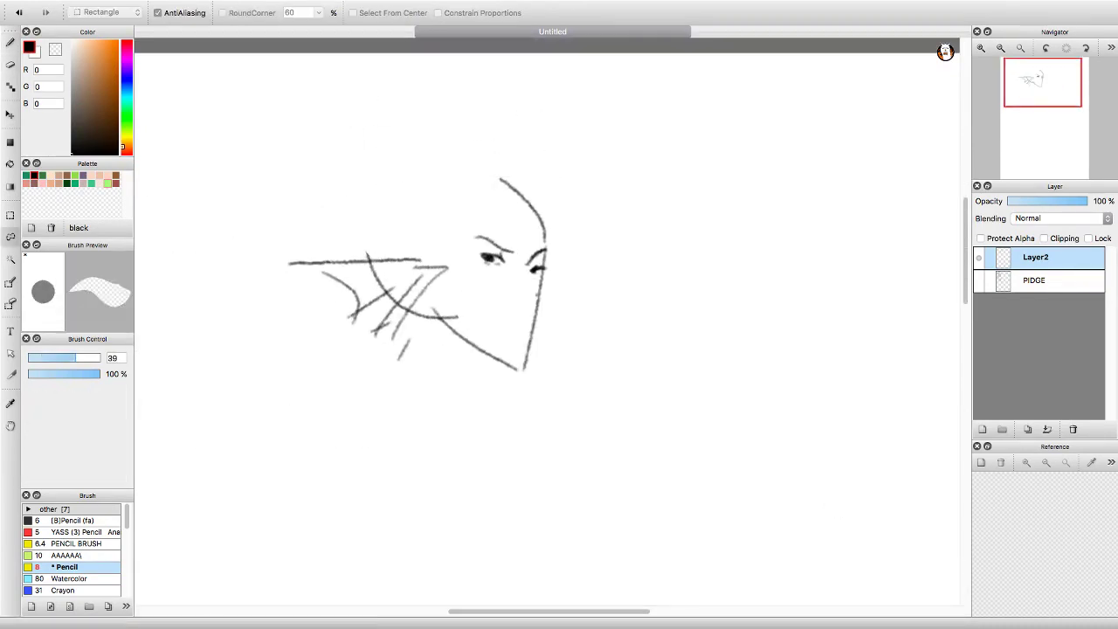
Move the selected fin ear slightly closer to the face.
key("super+t")
left_click_drag(376, 253, 411, 254)
key("Return")
Draw the mouth line and add the nose with its bridge and nostril.
scroll(511, 325, "up", 5)
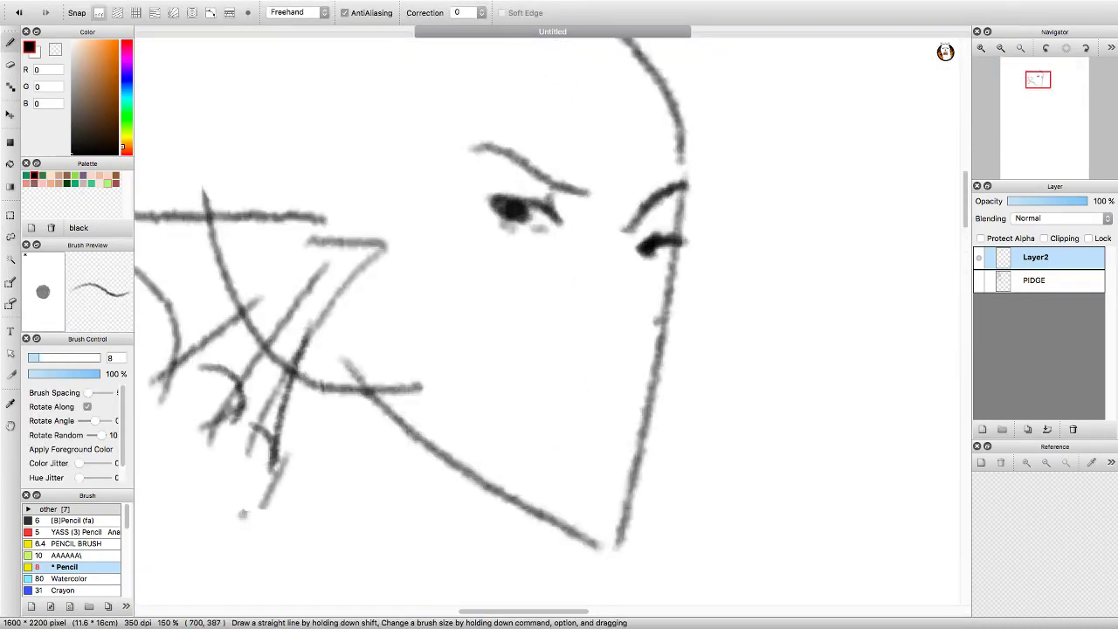
scroll(511, 325, "up", 2)
left_click_drag(512, 443, 618, 463)
scroll(640, 401, "down", 2)
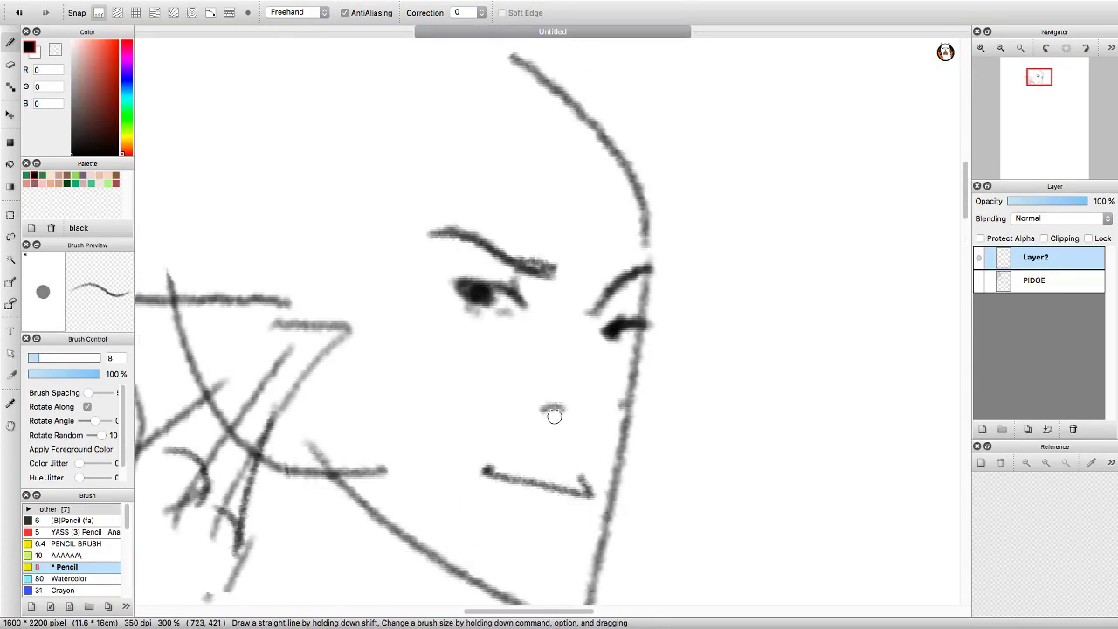
left_click_drag(615, 316, 587, 417)
left_click_drag(629, 295, 655, 281)
scroll(621, 310, "down", 2)
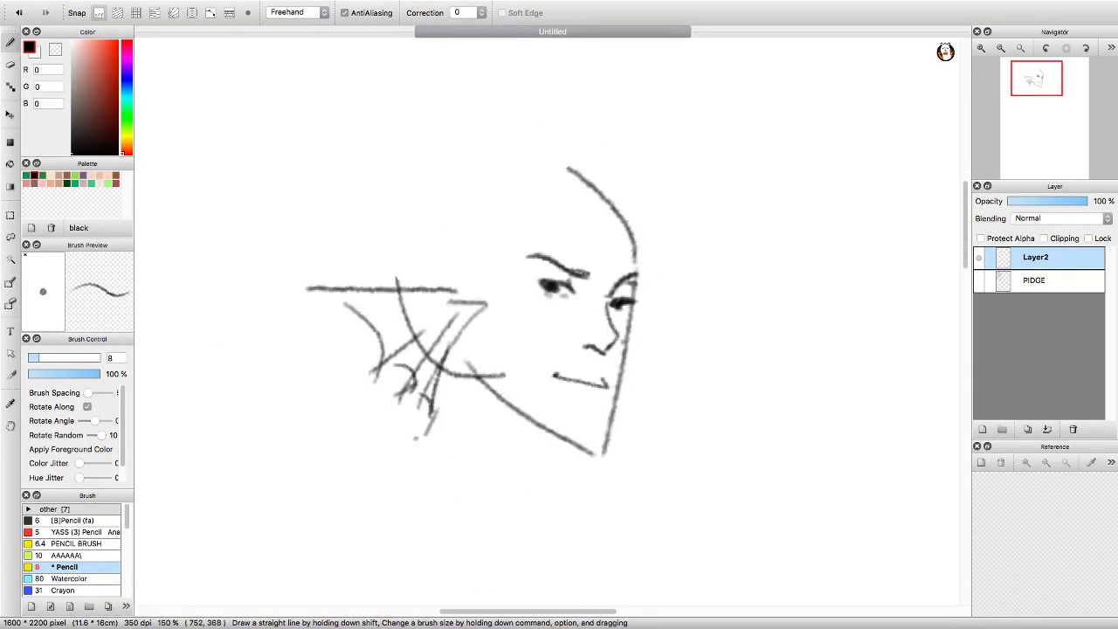
Replace the straight far-side face line with a contoured cheek and chin outline.
scroll(534, 396, "down", 3)
scroll(515, 382, "right", 2)
scroll(588, 240, "up", 2)
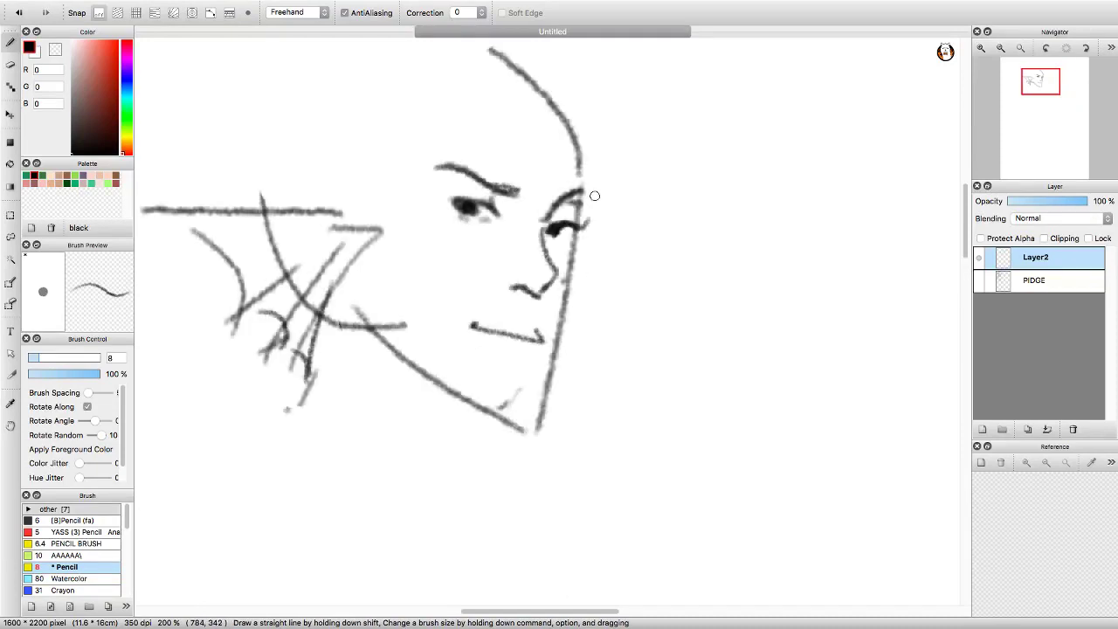
mouse_move(580, 205)
left_mouse_down()
mouse_move(590, 257)
mouse_move(582, 248)
mouse_move(528, 425)
left_mouse_up()
key("e")
mouse_move(571, 262)
left_mouse_down()
mouse_move(519, 324)
mouse_move(537, 427)
left_mouse_up()
key("b")
left_click_drag(572, 332, 519, 424)
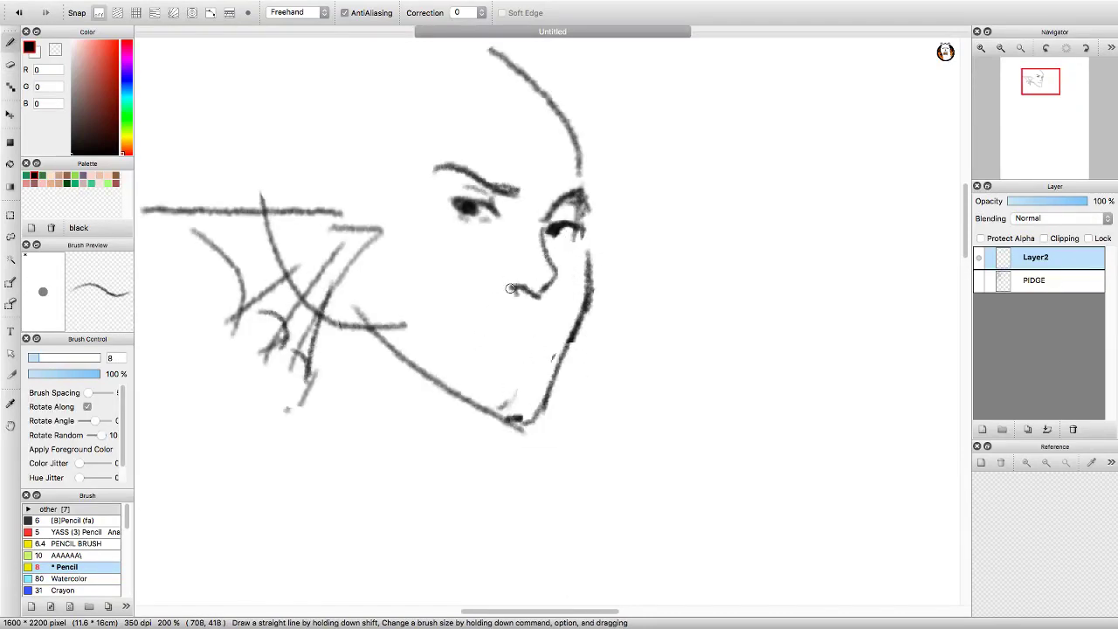
Refine the nostril and nose tip, and redraw the mouth as a curved smile.
left_click_drag(511, 288, 534, 297)
left_click_drag(559, 257, 532, 298)
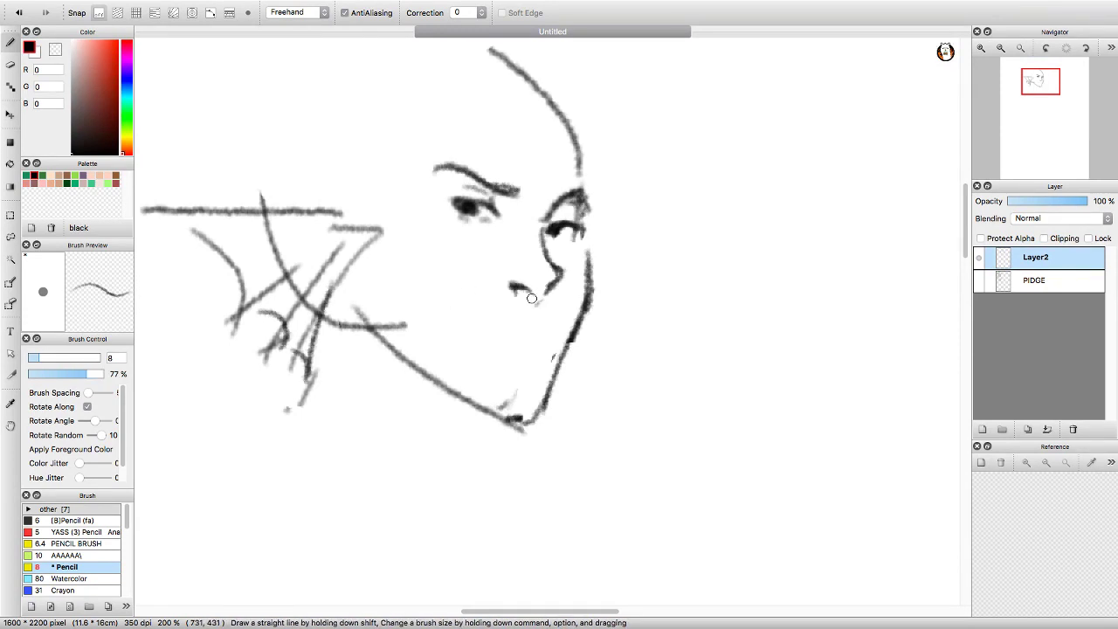
mouse_move(483, 342)
left_mouse_down()
mouse_move(535, 356)
mouse_move(523, 354)
left_mouse_up()
key("super+z")
key("super+z")
left_click_drag(448, 306, 512, 337)
Lasso the fin ear, scale it down slightly, apply the transform and deselect it.
scroll(637, 243, "up", 3)
scroll(636, 244, "left", 2)
scroll(637, 244, "down", 2)
scroll(524, 279, "left", 2)
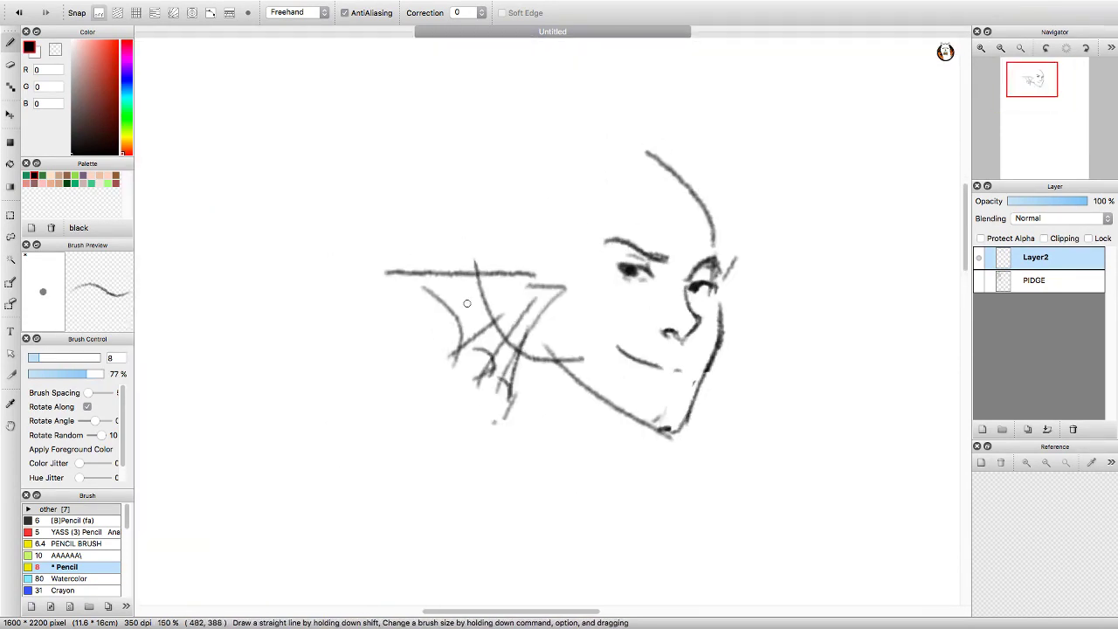
left_click(10, 236)
left_click_drag(401, 262, 410, 253)
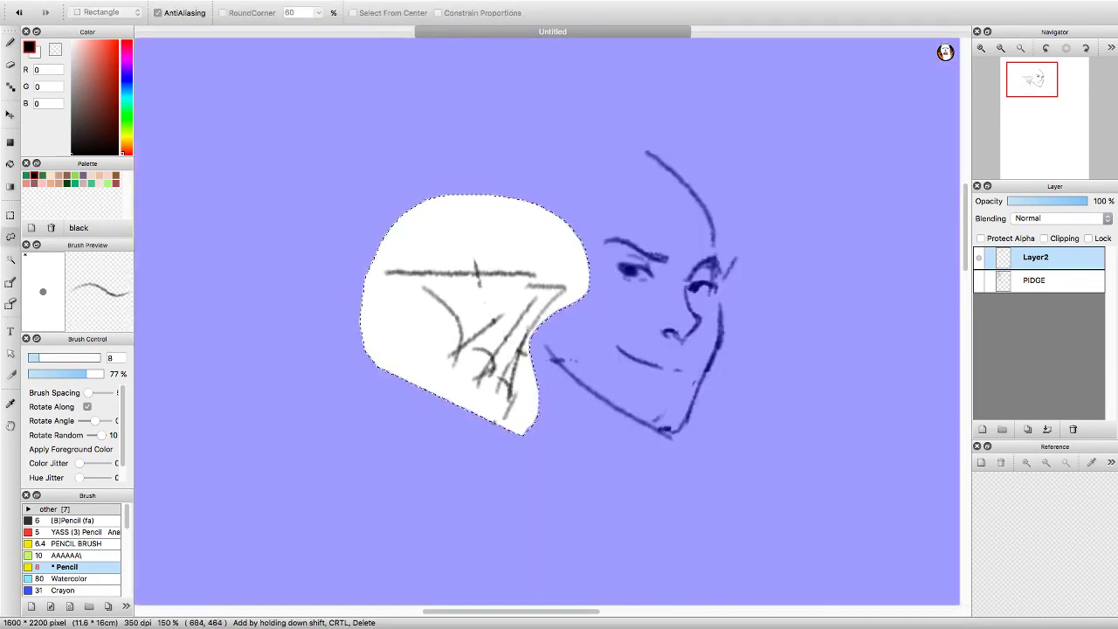
key("super+t")
left_click_drag(376, 209, 402, 192)
left_click(954, 601)
key("super+d")
key("b")
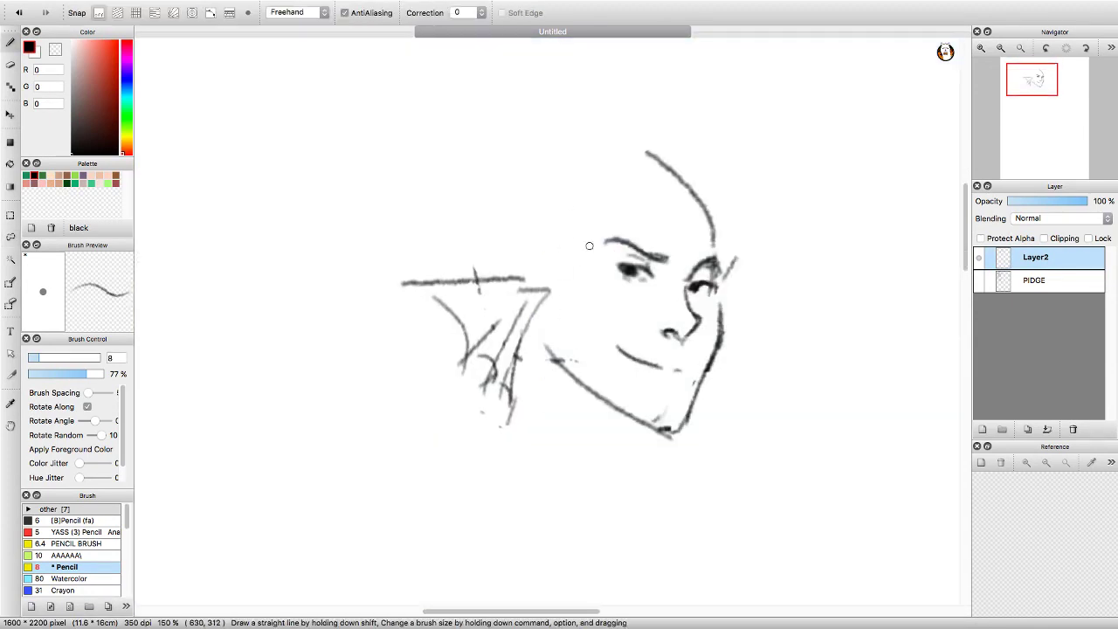
Erase the forehead outline and draw short curved bangs above the eyebrows.
left_click_drag(664, 149, 667, 229)
left_click_drag(657, 207, 631, 239)
left_click_drag(739, 255, 721, 264)
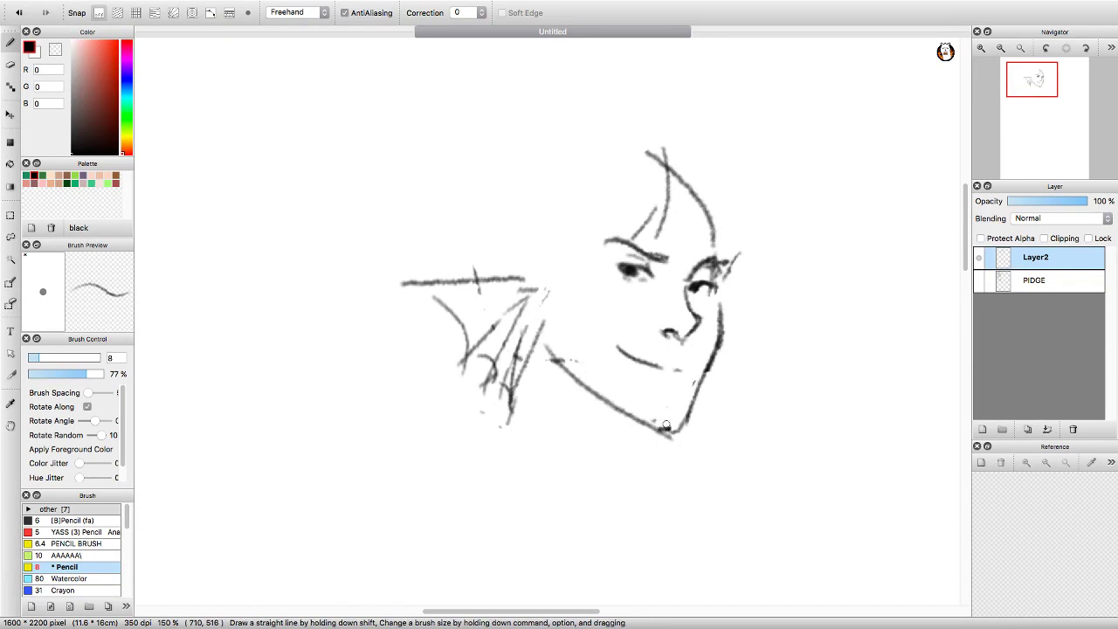
scroll(665, 426, "right", 3)
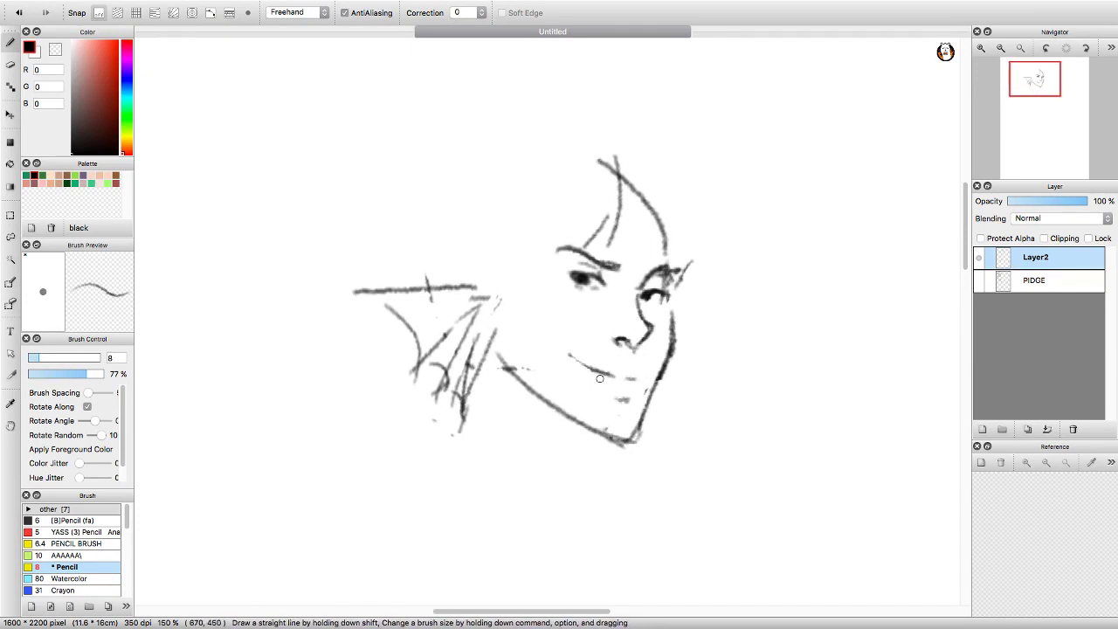
scroll(599, 378, "right", 3)
key("e")
left_click_drag(612, 192, 572, 283)
key("b")
left_click_drag(604, 225, 590, 281)
key("e")
key("b")
left_click_drag(577, 210, 540, 268)
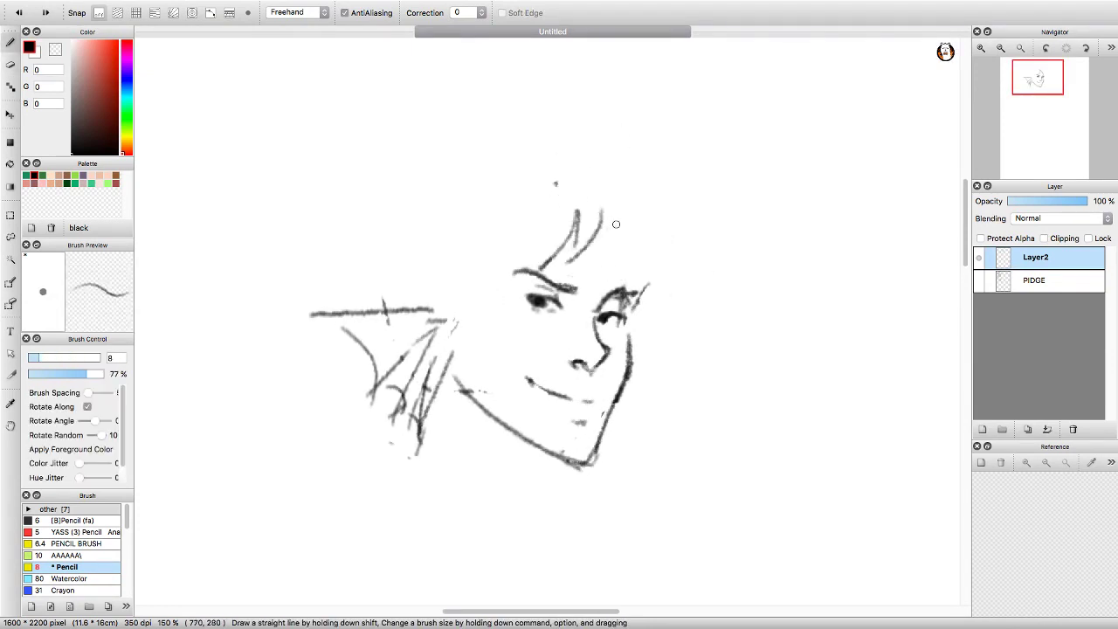
Draw longer hair strands framing both sides of the face.
left_click_drag(604, 194, 618, 262)
left_click_drag(648, 241, 653, 305)
left_click_drag(524, 240, 487, 325)
left_click_drag(512, 288, 489, 354)
left_click_drag(655, 301, 641, 349)
key("super+minus")
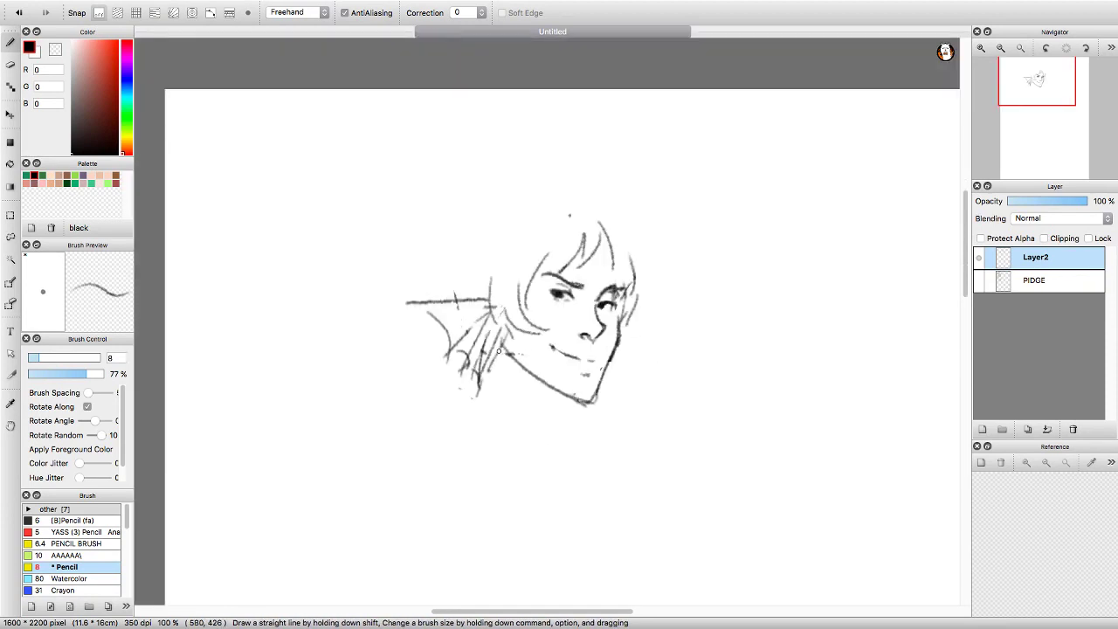
Sketch the crown and back of the hair with short spiky tufts, erasing stray lines on top.
left_click_drag(515, 181, 496, 212)
mouse_move(526, 194)
left_mouse_down()
mouse_move(610, 192)
mouse_move(656, 230)
left_mouse_up()
mouse_move(631, 249)
left_mouse_down()
mouse_move(619, 218)
mouse_move(662, 262)
left_mouse_up()
key("e")
left_click_drag(533, 179, 612, 188)
key("b")
left_click_drag(524, 188, 612, 201)
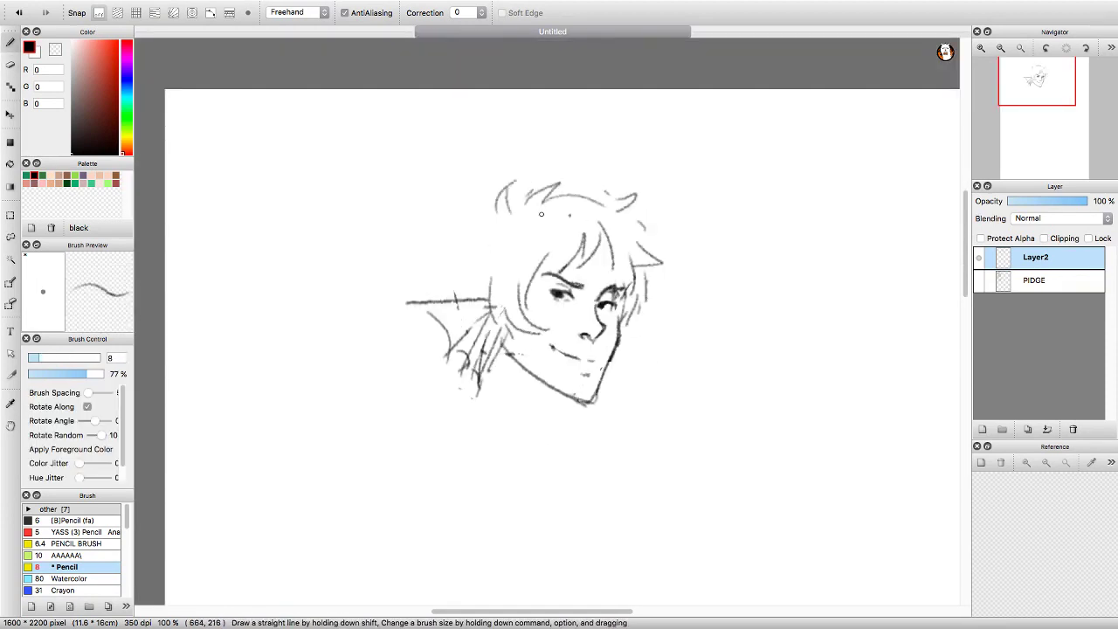
left_click_drag(535, 194, 600, 199)
left_click_drag(471, 240, 454, 288)
key("super+minus")
key("super+plus")
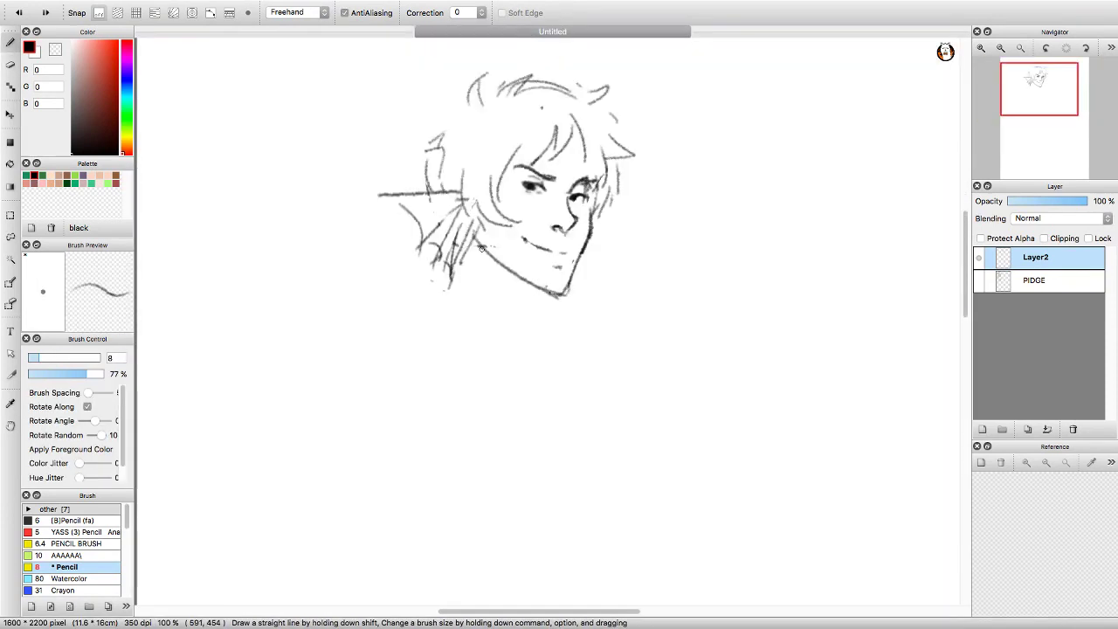
Sketch the neck below the jaw with a collar line and the first diagonal chest line.
key("super+minus")
left_click_drag(500, 244, 476, 273)
left_click_drag(478, 284, 517, 368)
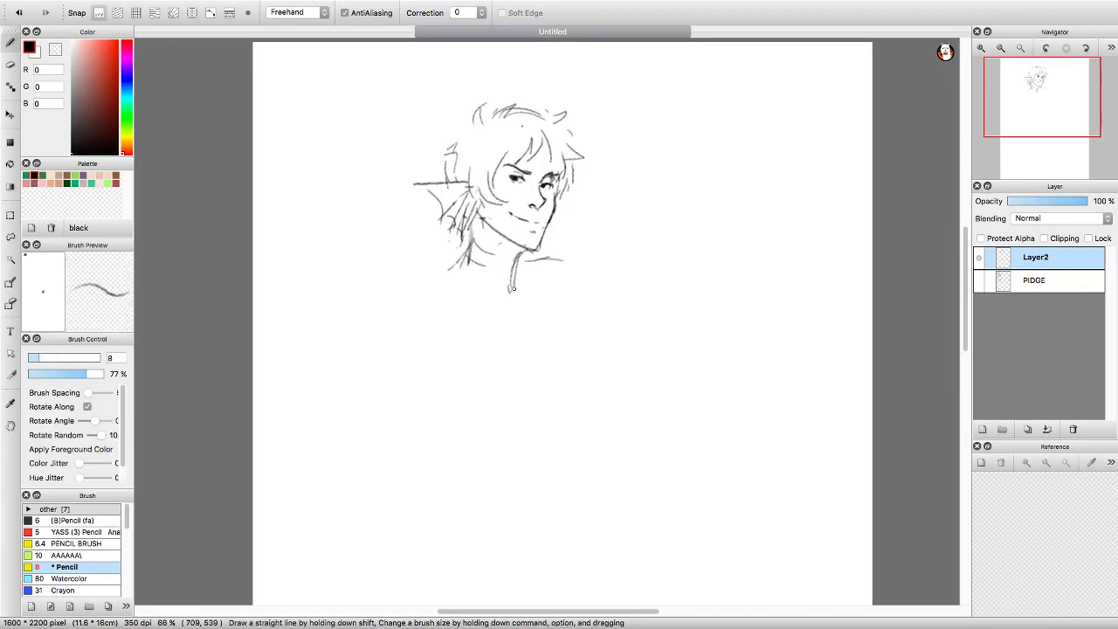
key("super+plus")
key("super+minus")
key("super+minus")
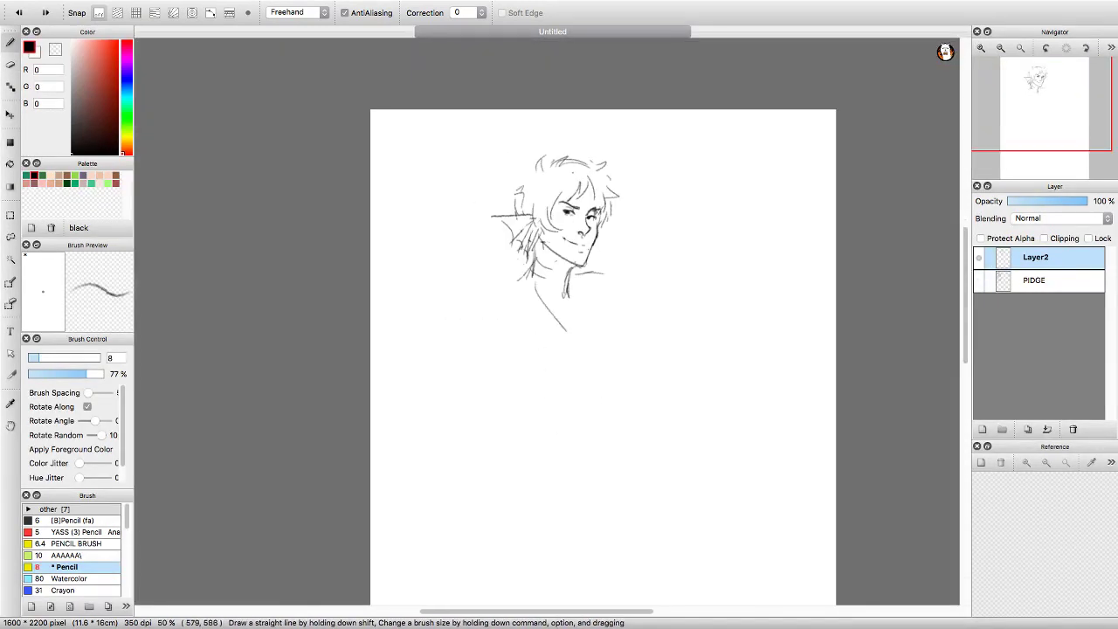
Rough in the torso's centre line, chest contours and outer arm lines, undoing the last strokes.
key("super+z")
left_click_drag(508, 305, 458, 446)
left_click_drag(602, 288, 643, 392)
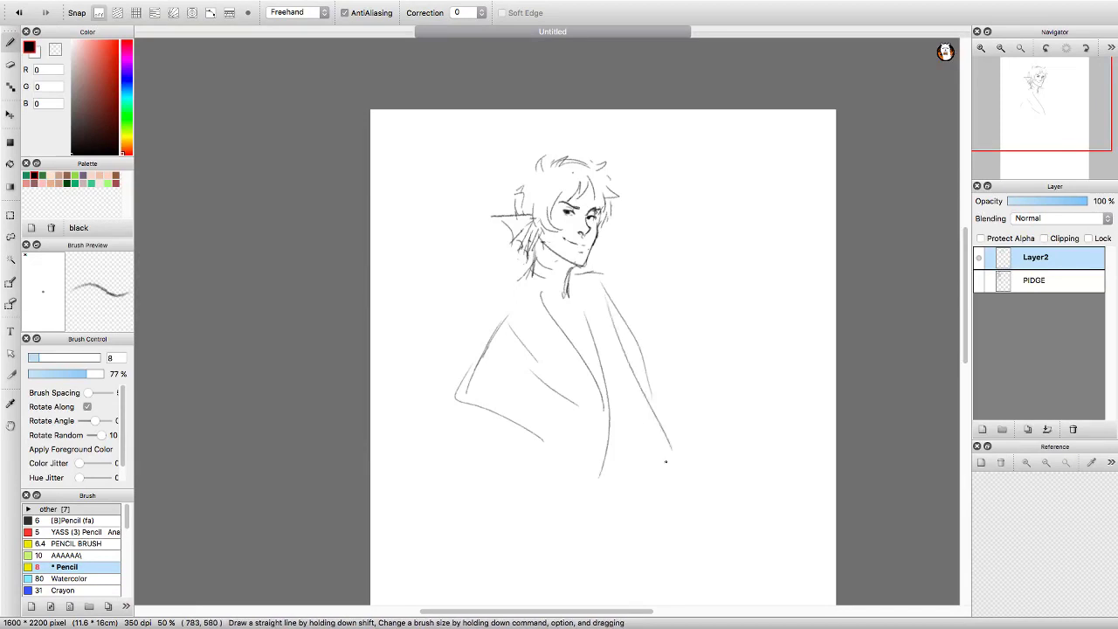
key("super+z")
key("super+z")
Draw the far shoulder curve and a long curved near arm with a round shoulder joint.
left_click_drag(622, 292, 643, 391)
left_click_drag(478, 432, 496, 510)
key("super+z")
key("super+z")
left_click_drag(522, 289, 498, 482)
scroll(524, 437, "down", 3)
left_click_drag(601, 265, 585, 358)
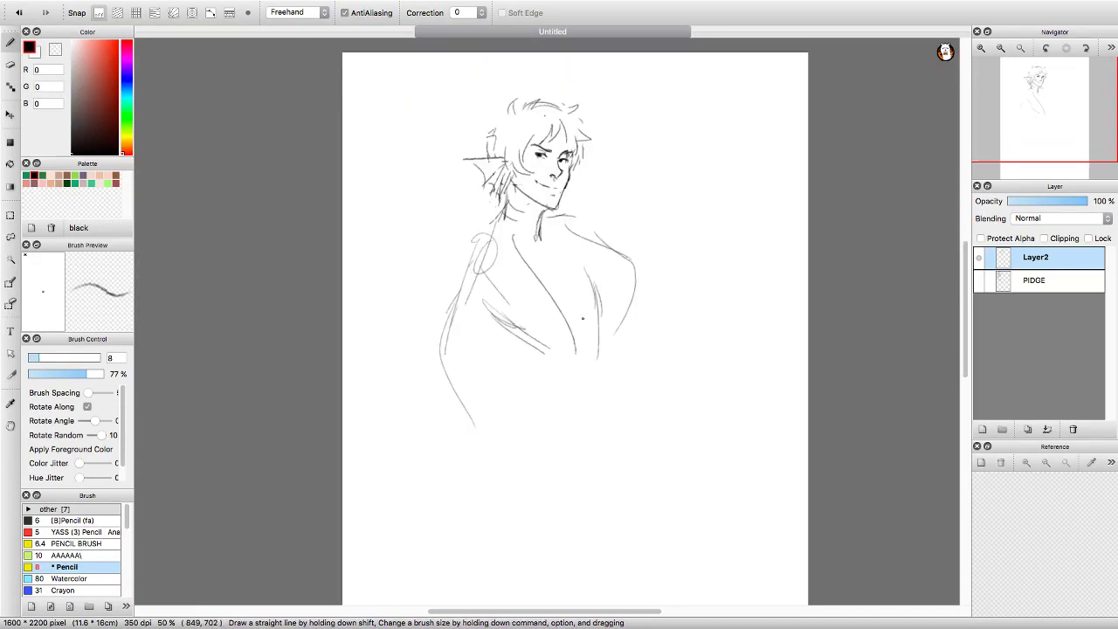
Undo the last strokes and draw both sides of the torso narrowing to the waist.
key("super+z")
key("super+z")
left_click_drag(496, 302, 531, 381)
left_click_drag(599, 267, 599, 344)
scroll(588, 273, "down", 2)
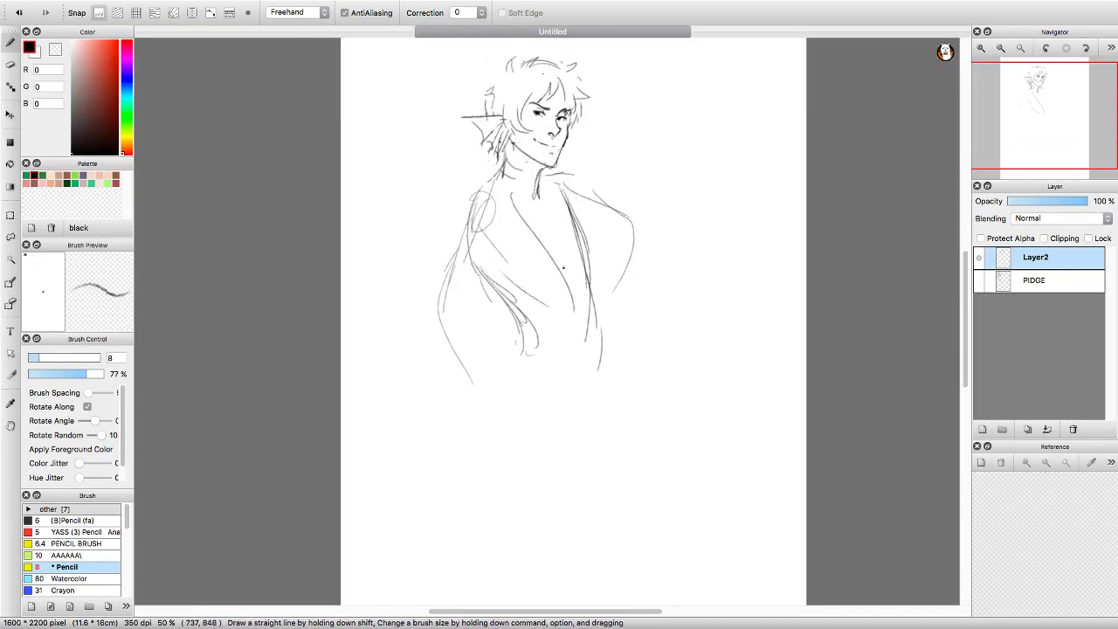
Rotate the whole sketch slightly counter-clockwise, scale it down a little and apply the transform.
scroll(587, 272, "right", 1)
key("super+t")
left_click_drag(646, 392, 642, 350)
left_click_drag(524, 219, 528, 183)
key("Return")
scroll(559, 314, "up", 2)
scroll(559, 314, "left", 1)
Sketch large sweeping curves below the waist for the hips and upper tail.
left_click_drag(627, 251, 608, 428)
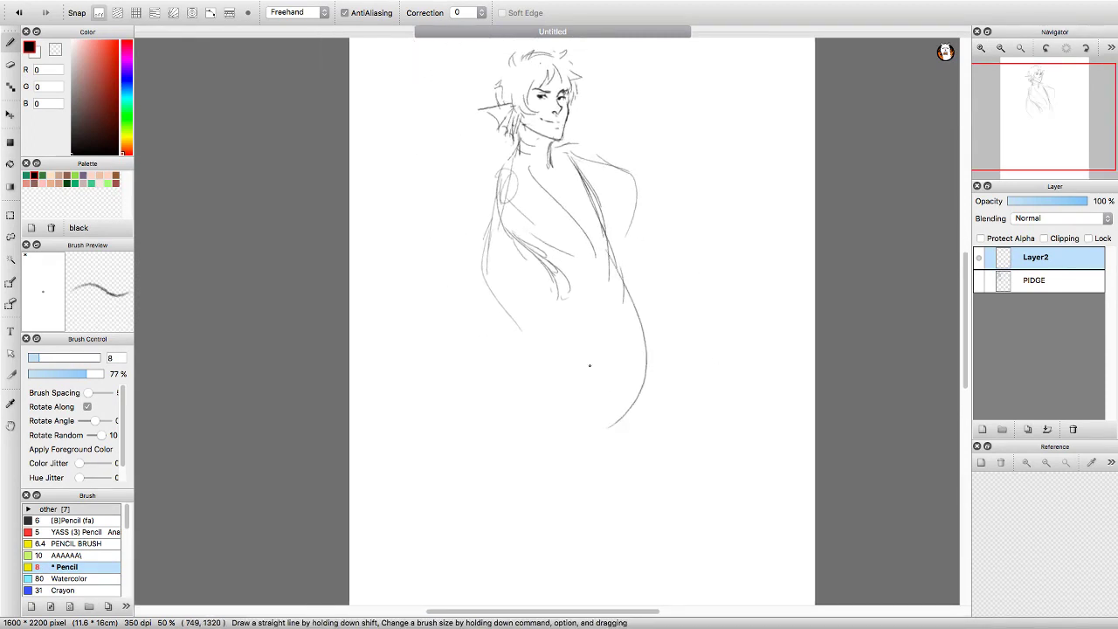
scroll(625, 276, "down", 2)
left_click_drag(620, 219, 578, 372)
left_click_drag(524, 244, 510, 358)
left_click_drag(536, 358, 631, 325)
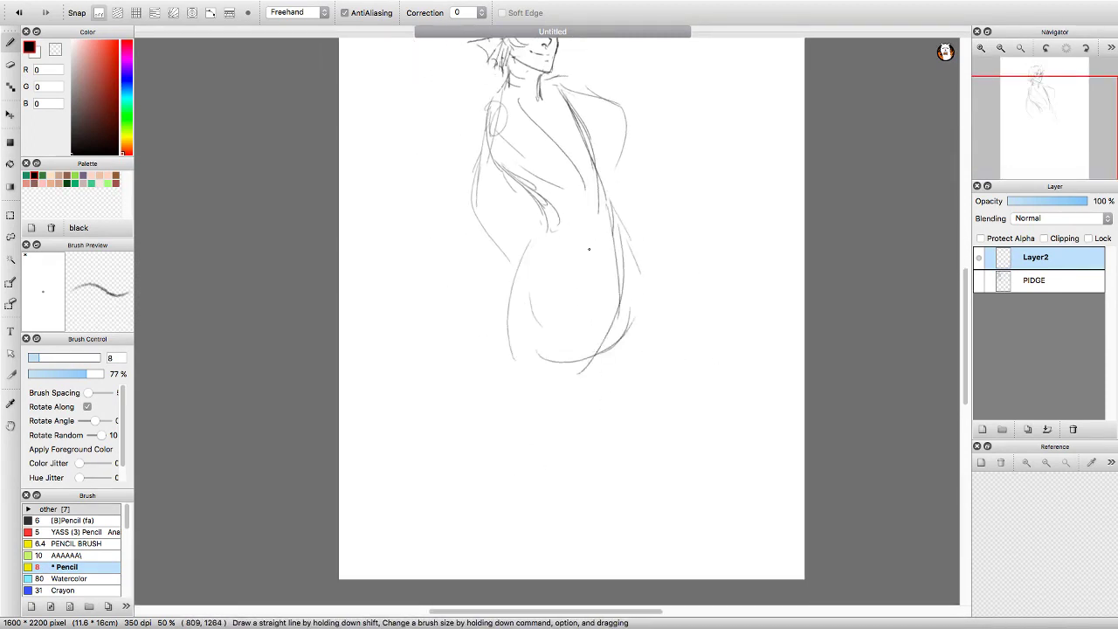
scroll(571, 321, "up", 2)
Rework the shoulders and hanging arms with rounded joint shapes, undoing the last misplaced stroke.
left_click_drag(480, 223, 465, 358)
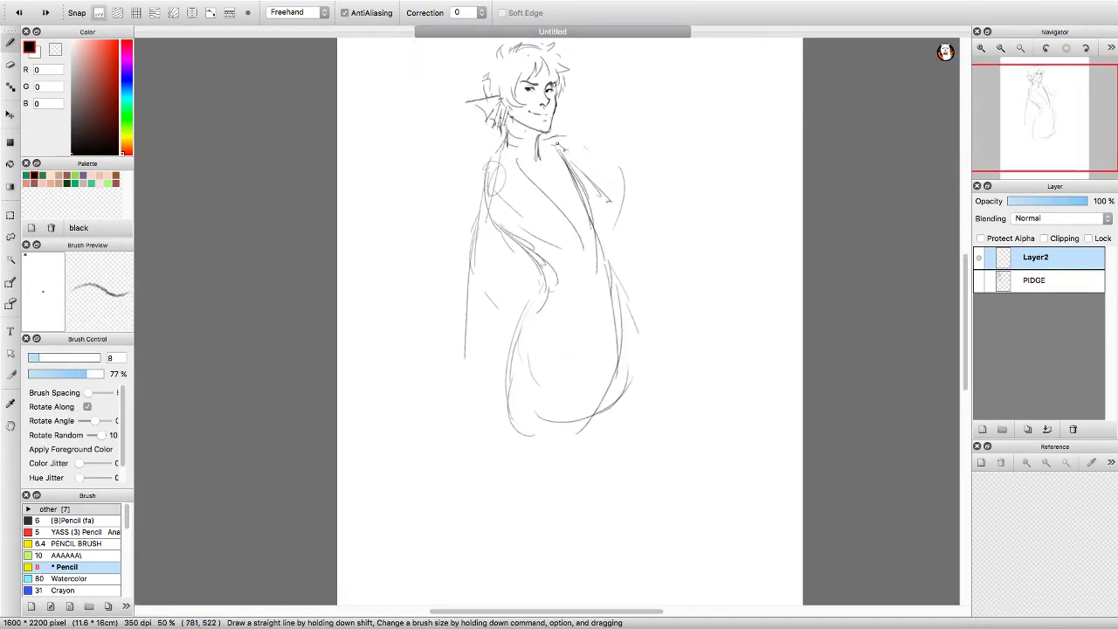
left_click_drag(557, 144, 613, 170)
left_click_drag(495, 164, 485, 210)
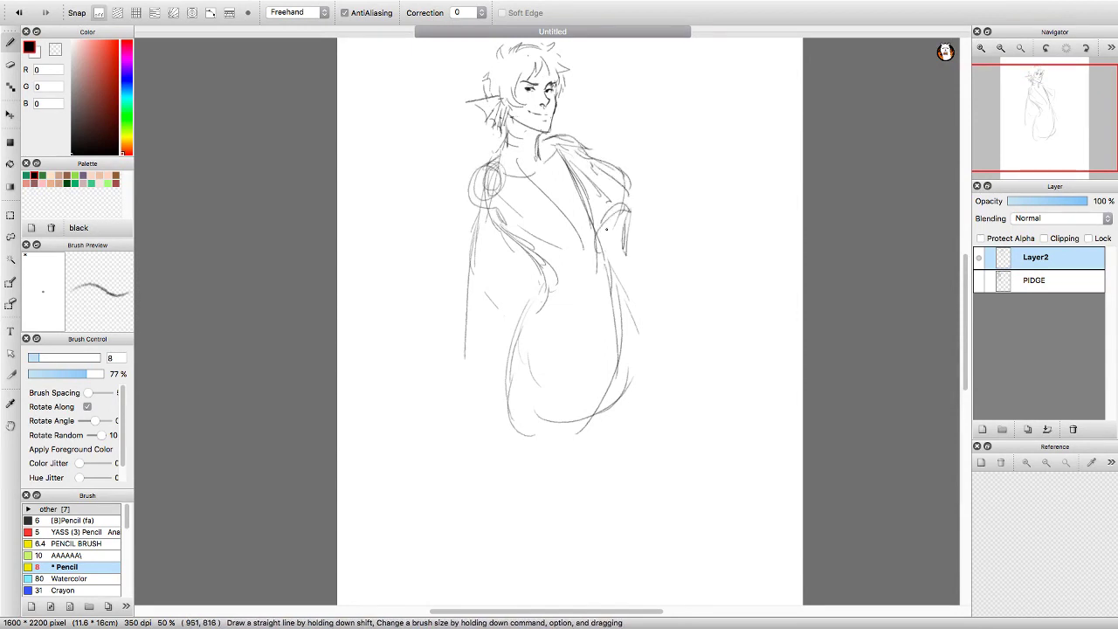
key("super+z")
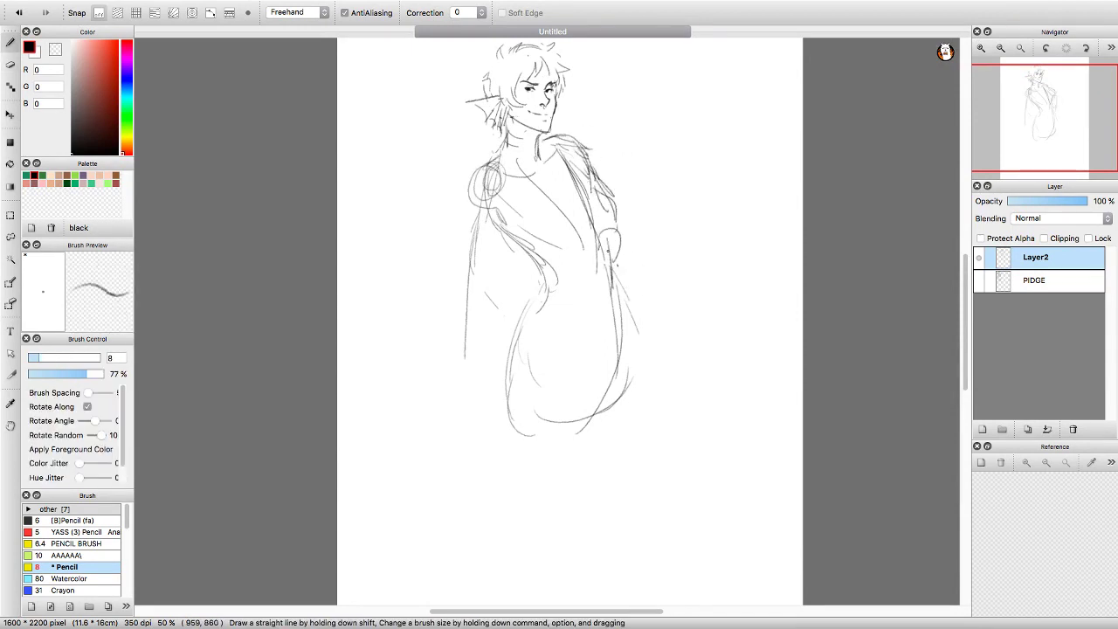
Erase both hanging arms and draw the near arm bent at the elbow, reaching back to the waist.
key("e")
left_click_drag(611, 201, 572, 148)
left_click_drag(472, 227, 468, 353)
key("b")
left_click_drag(474, 208, 527, 294)
Draw the far arm raised from the shoulder, with the forearm folded back towards the head.
left_click_drag(588, 133, 648, 100)
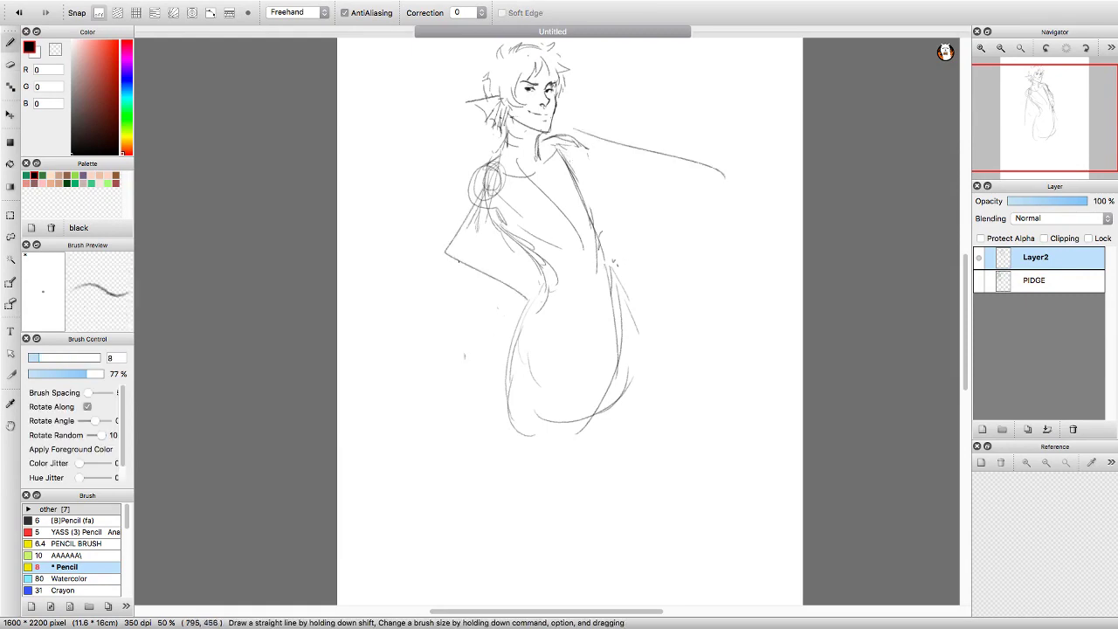
scroll(580, 96, "up", 2)
left_click_drag(580, 96, 611, 140)
key("super+minus")
key("super+minus")
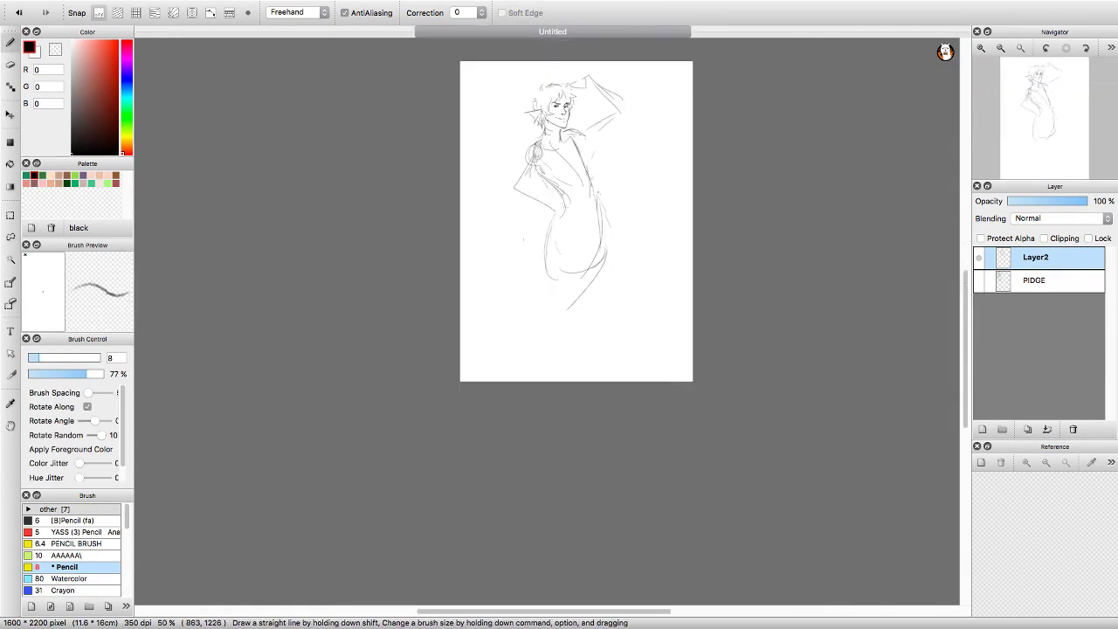
Scale the whole figure sketch down slightly and apply the transform.
key("super+t")
left_click_drag(624, 302, 613, 253)
key("Return")
key("super+plus")
key("super+plus")
key("super+plus")
key("super+plus")
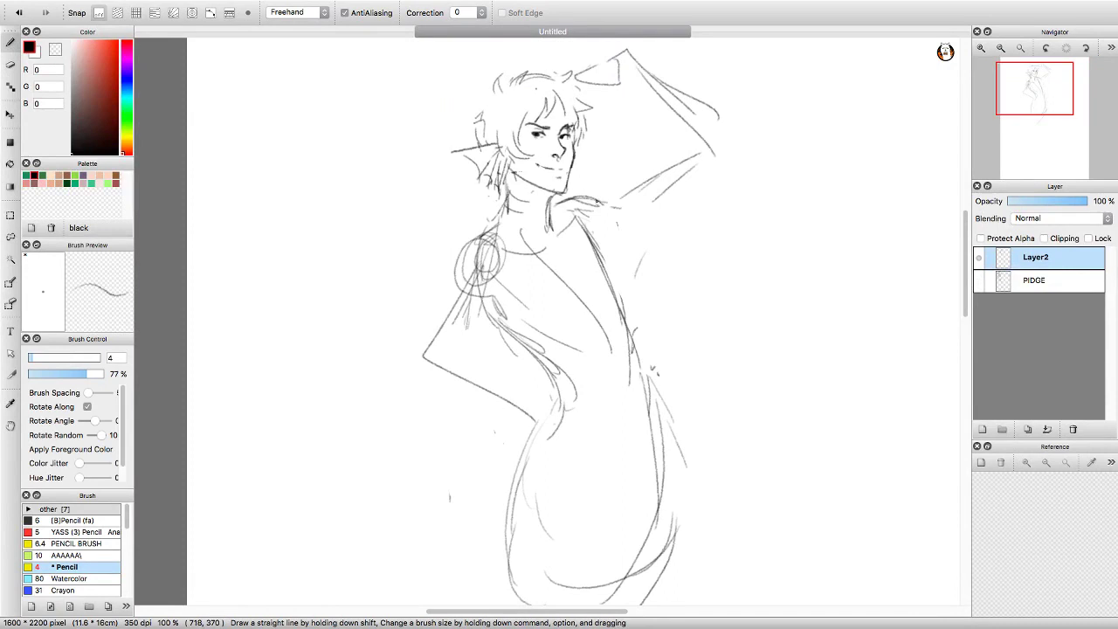
Erase the overlapping far shoulder lines and refine the armpit and chest contours.
key("e")
mouse_move(607, 203)
left_mouse_down()
mouse_move(666, 173)
mouse_move(581, 253)
left_mouse_up()
key("b")
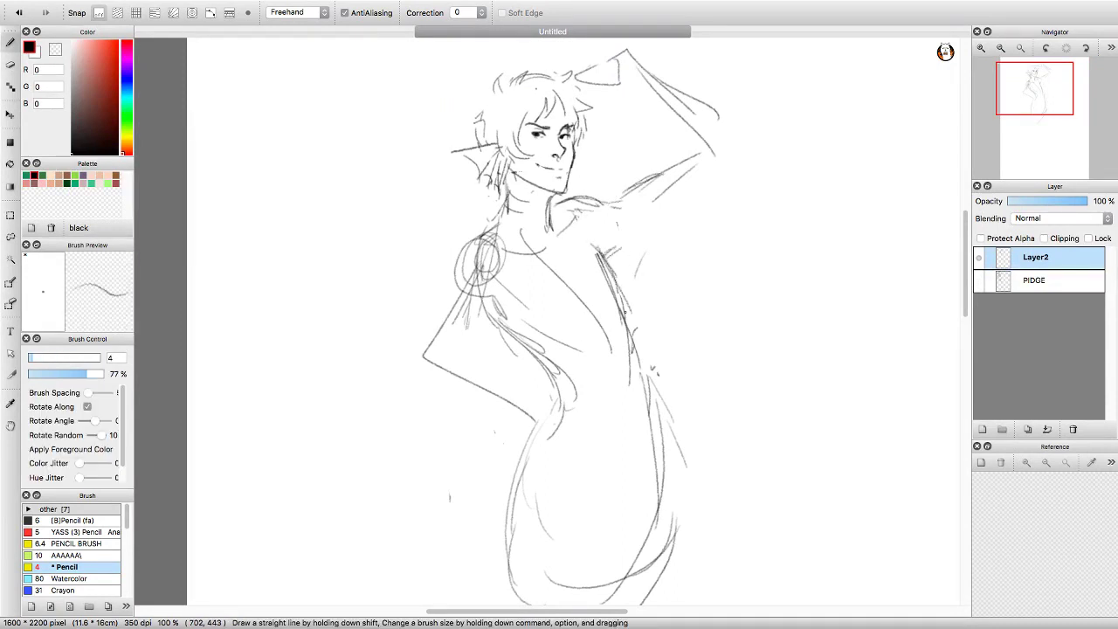
left_click_drag(518, 313, 529, 287)
key("super+minus")
key("e")
key("b")
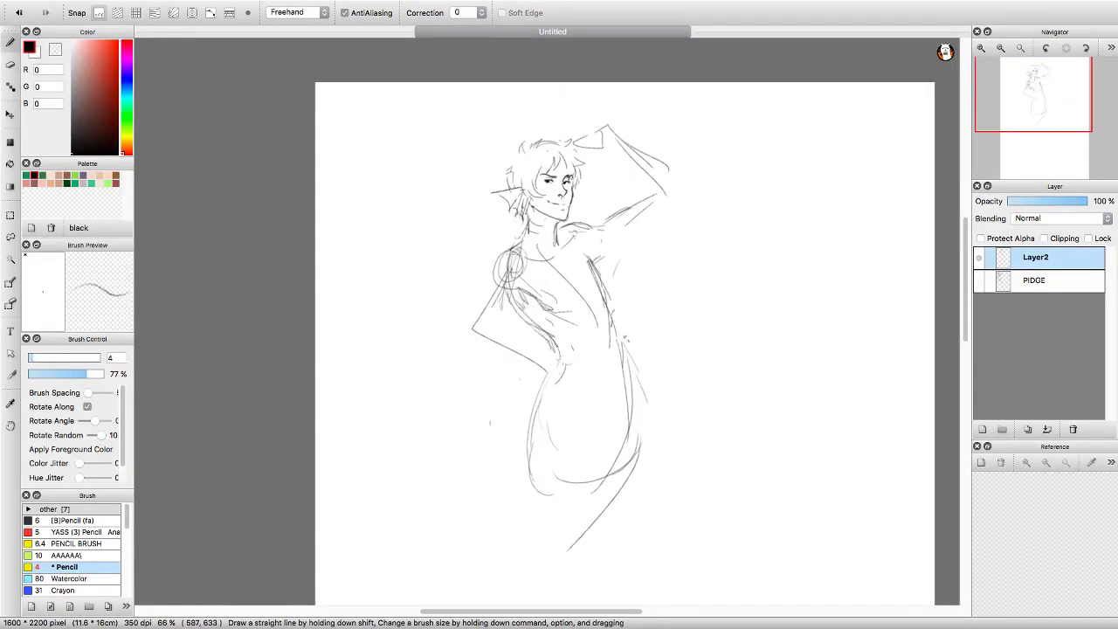
Clean up the torso, darken both of its sides and add short chest and abdomen lines.
key("e")
key("b")
left_click_drag(603, 269, 605, 300)
left_click_drag(576, 350, 569, 303)
left_click_drag(608, 280, 611, 337)
key("e")
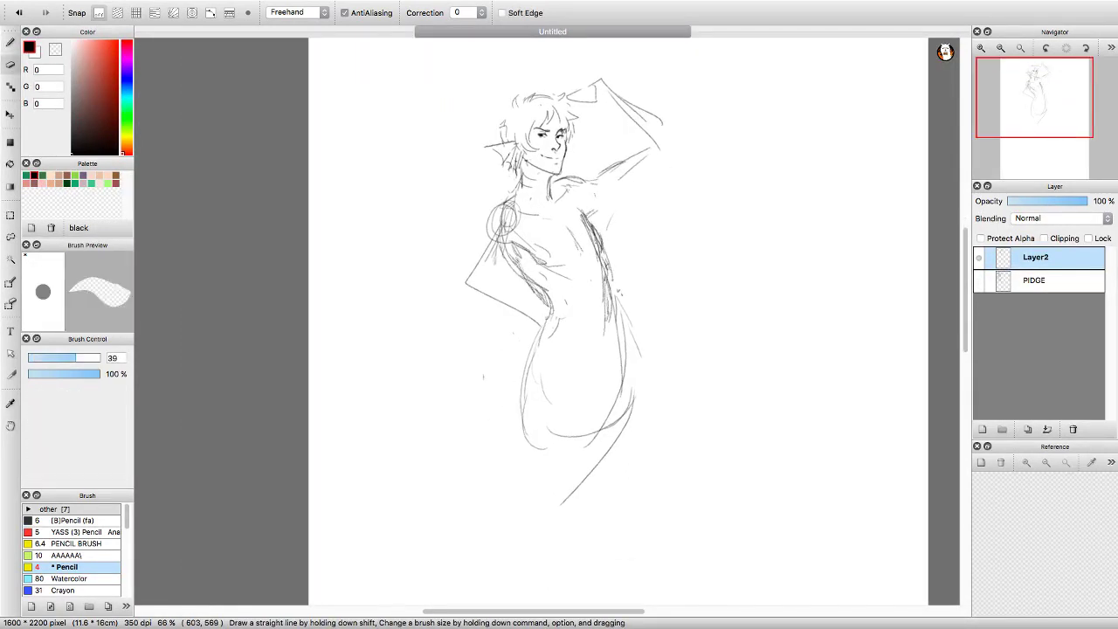
key("b")
left_click_drag(521, 262, 580, 245)
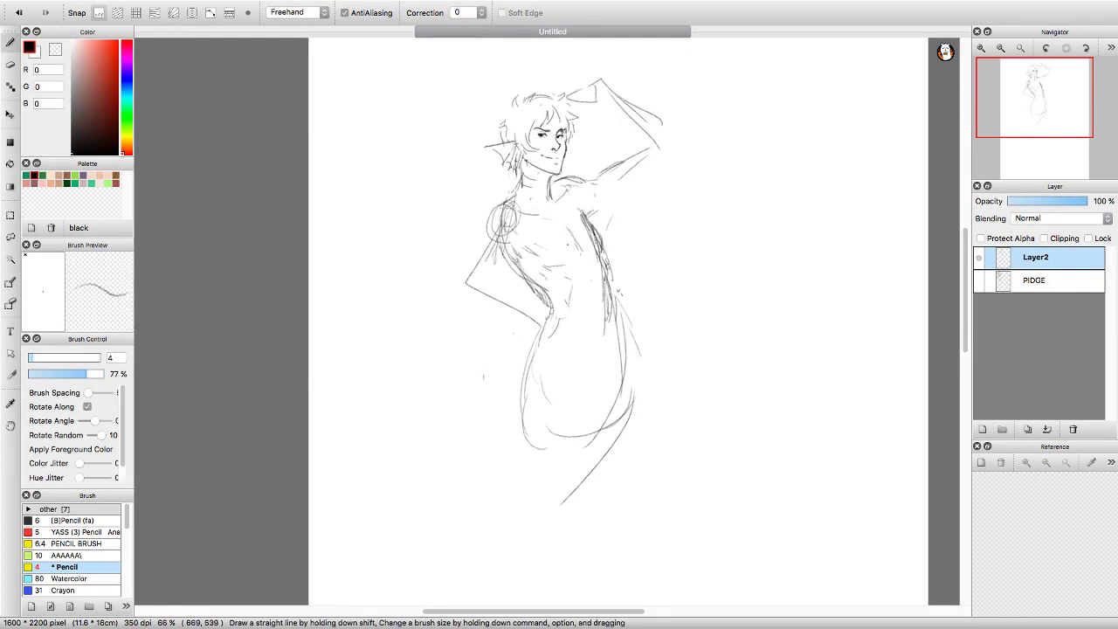
Erase stray lines beside the torso and flesh out both arms, with one hand on the hip.
key("e")
left_click_drag(612, 288, 603, 253)
key("b")
key("super+minus")
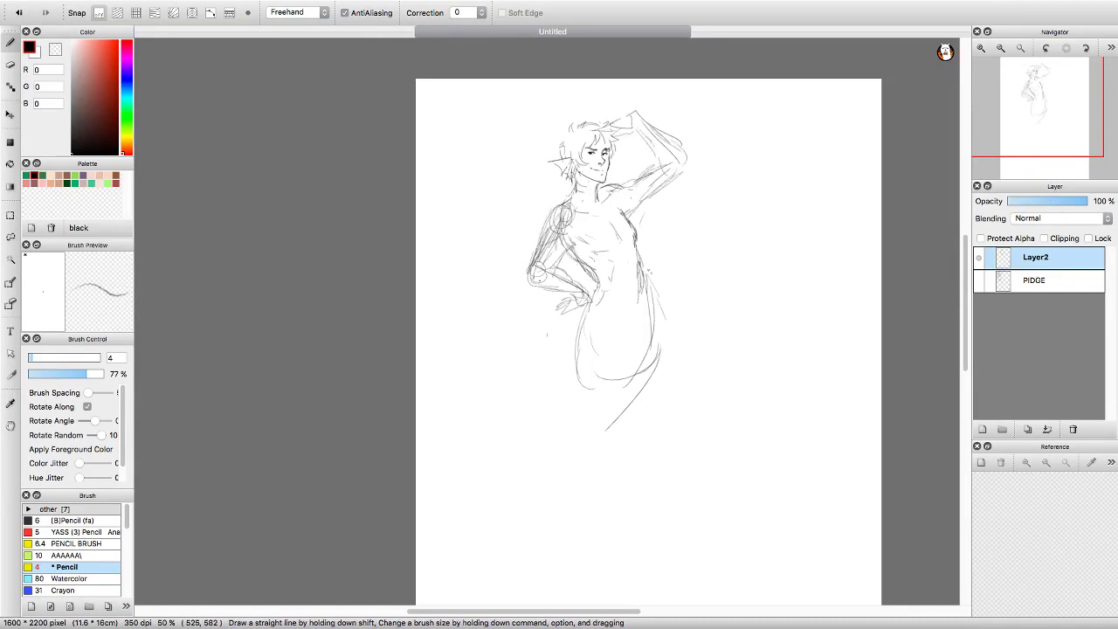
key("e")
key("b")
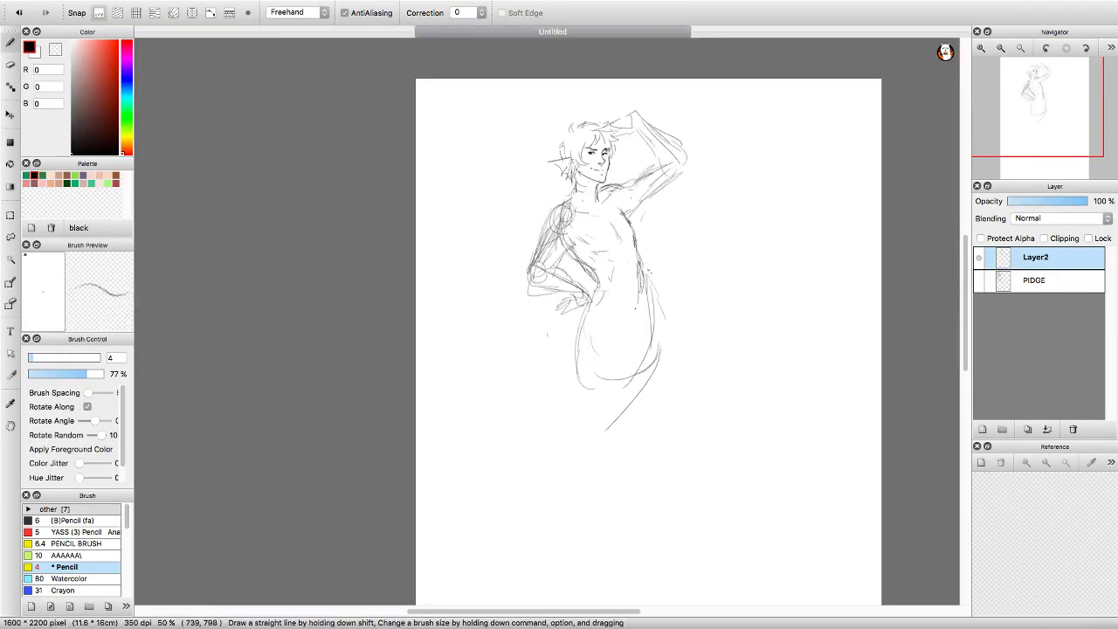
Sketch the tail sweeping down from the hips and curling at the bottom.
scroll(646, 314, "down", 2)
left_click_drag(655, 307, 609, 382)
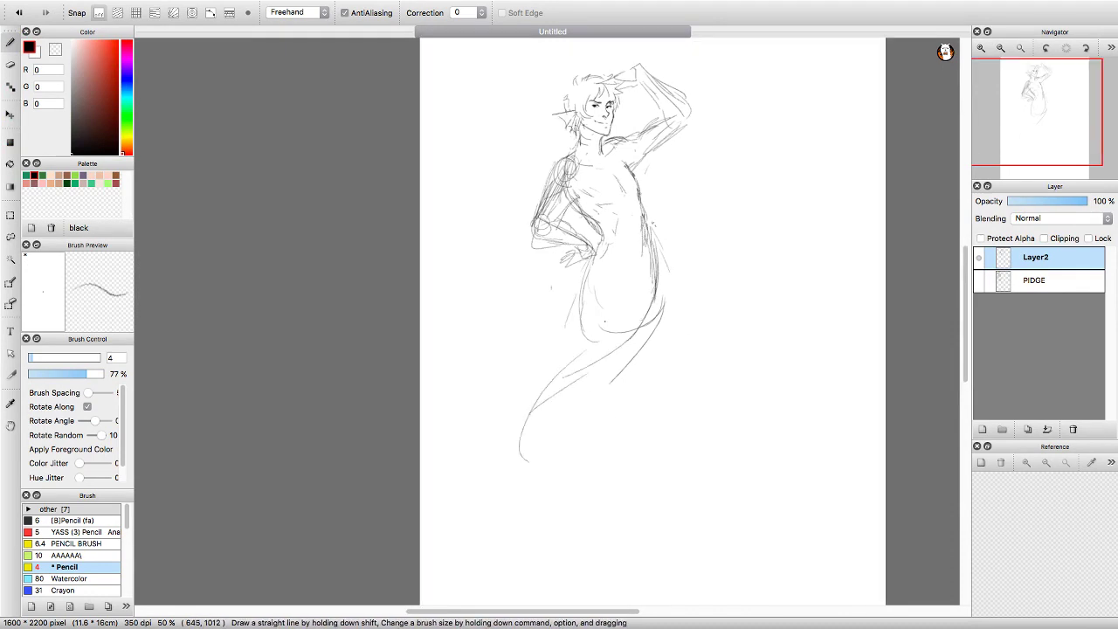
mouse_move(594, 262)
left_mouse_down()
mouse_move(506, 375)
mouse_move(555, 469)
left_mouse_up()
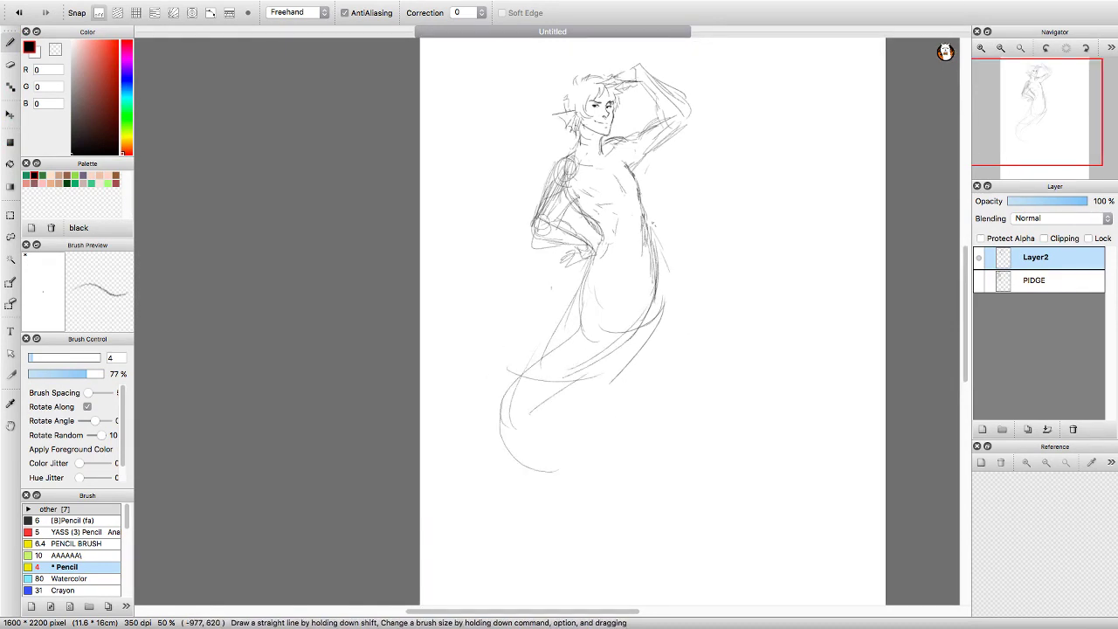
Select the raised forearm and hand, rotate them away from the head and apply the transform.
key("m")
key("super+t")
left_click_drag(616, 57, 730, 145)
scroll(664, 314, "up", 2)
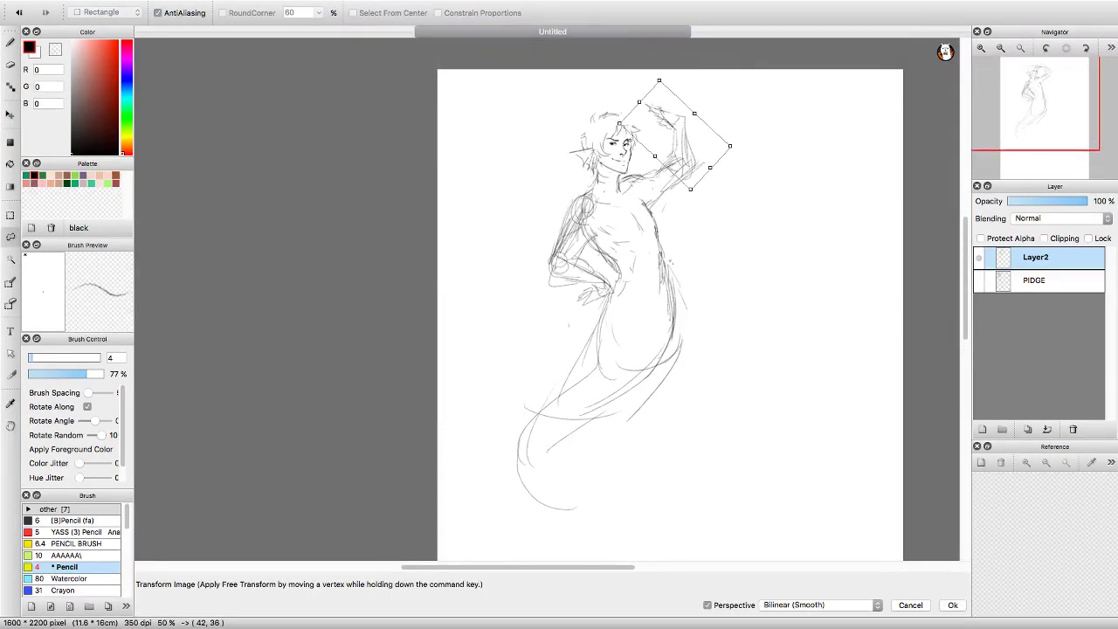
key("Return")
Redraw the raised arm's wrist, forearm and elbow to join the rotated hand.
key("b")
left_click_drag(654, 138, 672, 143)
left_click_drag(676, 131, 695, 150)
left_click_drag(674, 167, 682, 194)
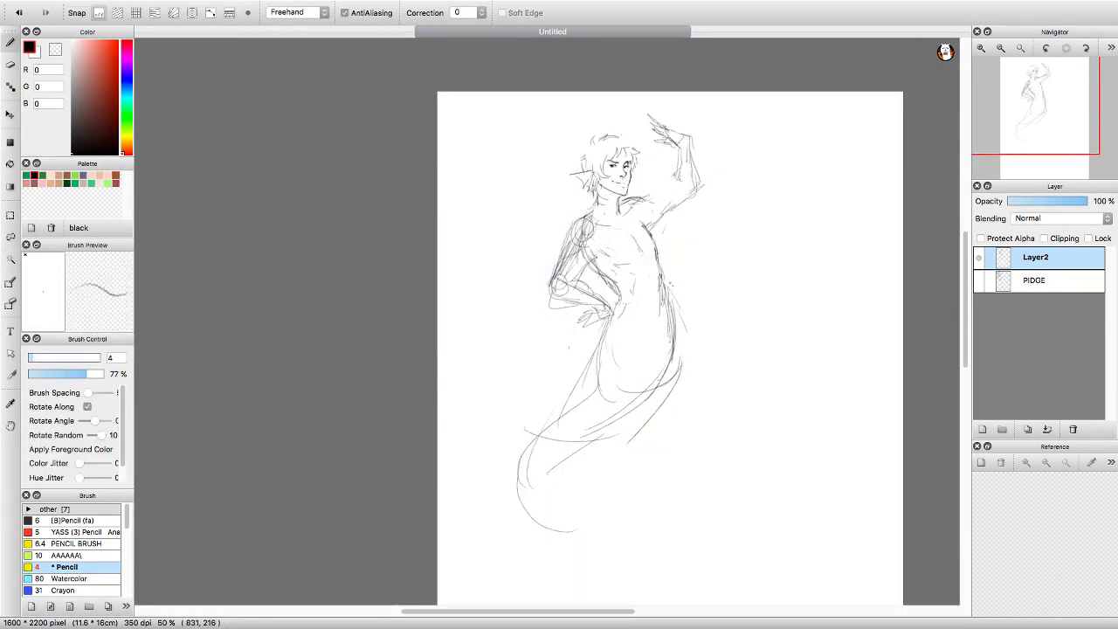
Sketch a pointed fin behind the hip and extend the tail's end with long curved strokes.
scroll(672, 332, "down", 3)
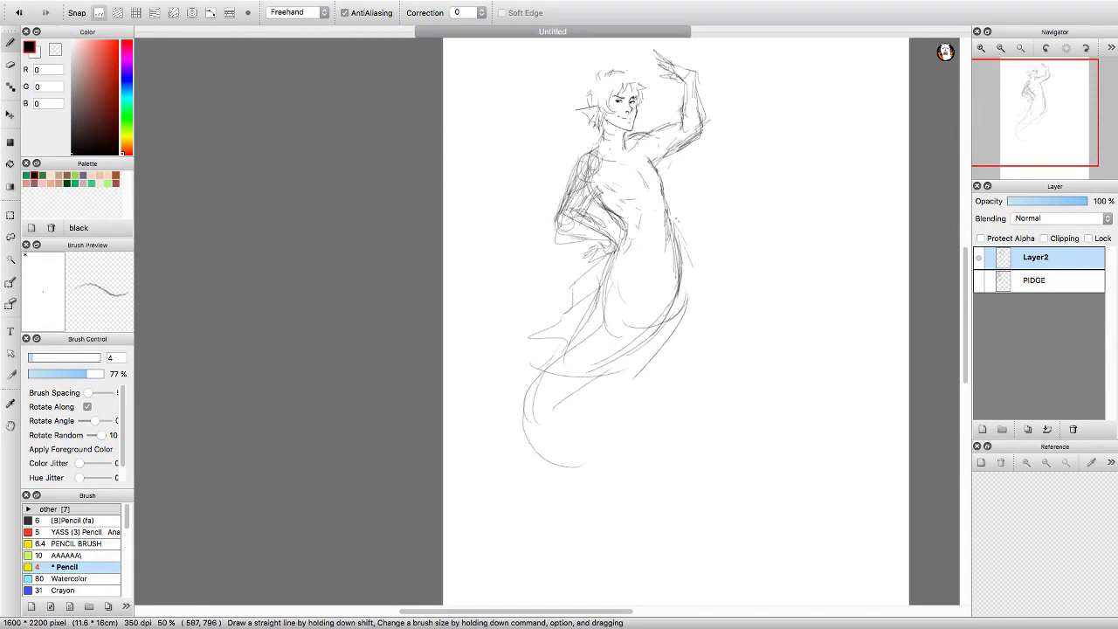
scroll(578, 440, "down", 2)
left_click_drag(505, 410, 625, 393)
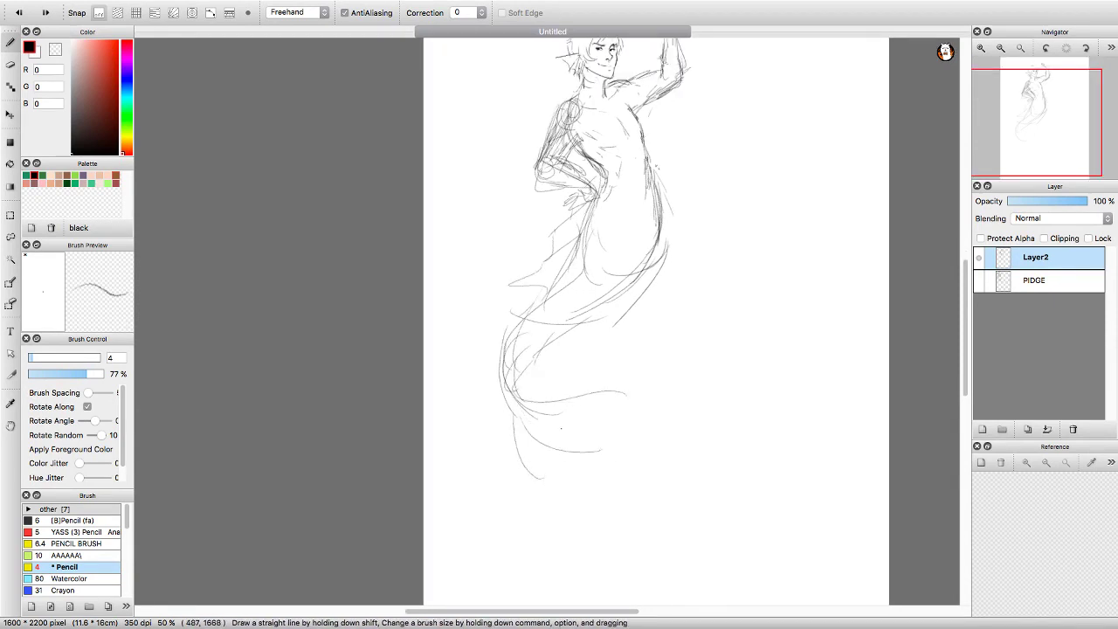
Erase the old tail and redraw it as one long S-curve from the hips.
key("e")
scroll(586, 300, "up", 1)
mouse_move(524, 436)
left_mouse_down()
mouse_move(489, 366)
mouse_move(567, 244)
mouse_move(673, 332)
left_mouse_up()
key("b")
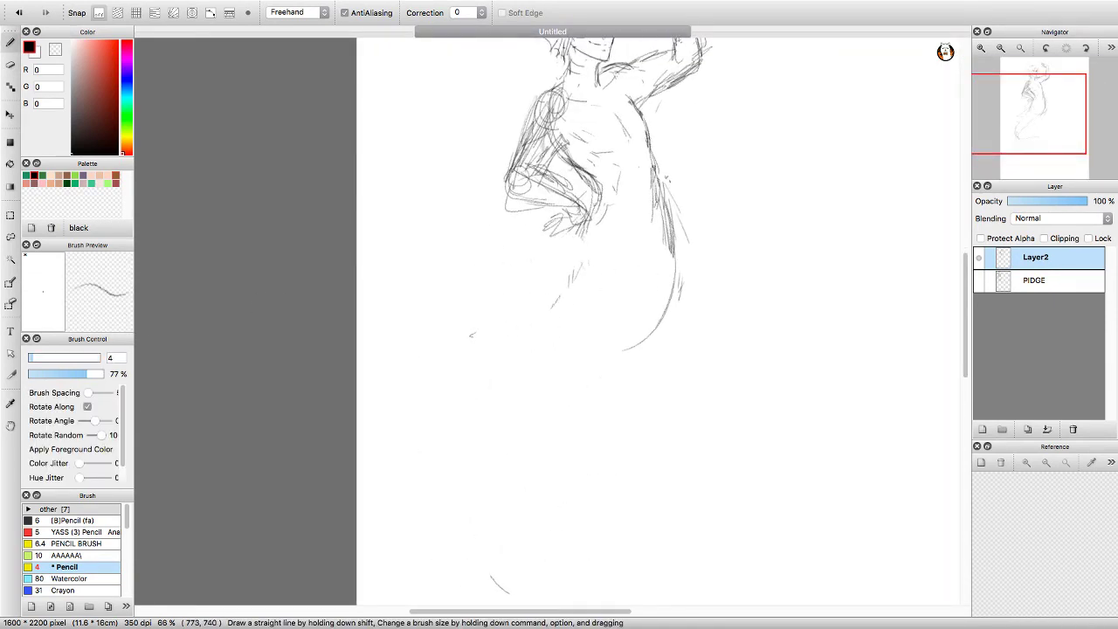
mouse_move(559, 274)
left_mouse_down()
mouse_move(515, 484)
mouse_move(629, 505)
left_mouse_up()
scroll(577, 349, "down", 2)
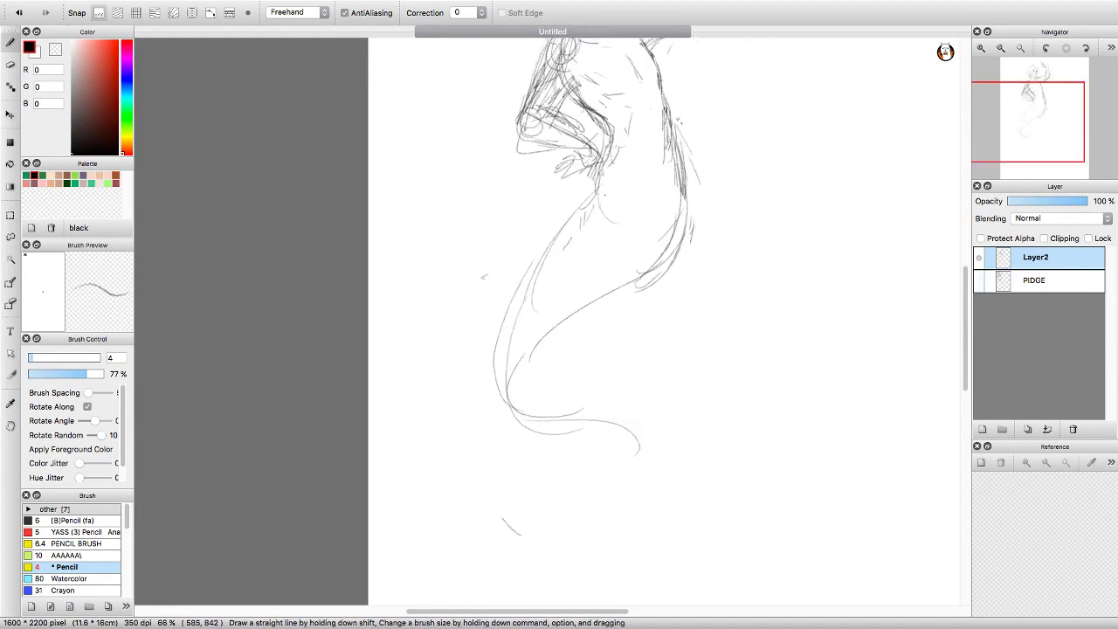
Clean up the hip line and sketch the side fins and large curled tail fin.
key("e")
key("b")
mouse_move(681, 209)
left_mouse_down()
mouse_move(628, 315)
mouse_move(707, 286)
left_mouse_up()
Show the PIDGE layer and move the new sketch beside the first mermaid with a transform.
key("super+minus")
key("super+minus")
key("super+t")
key("Return")
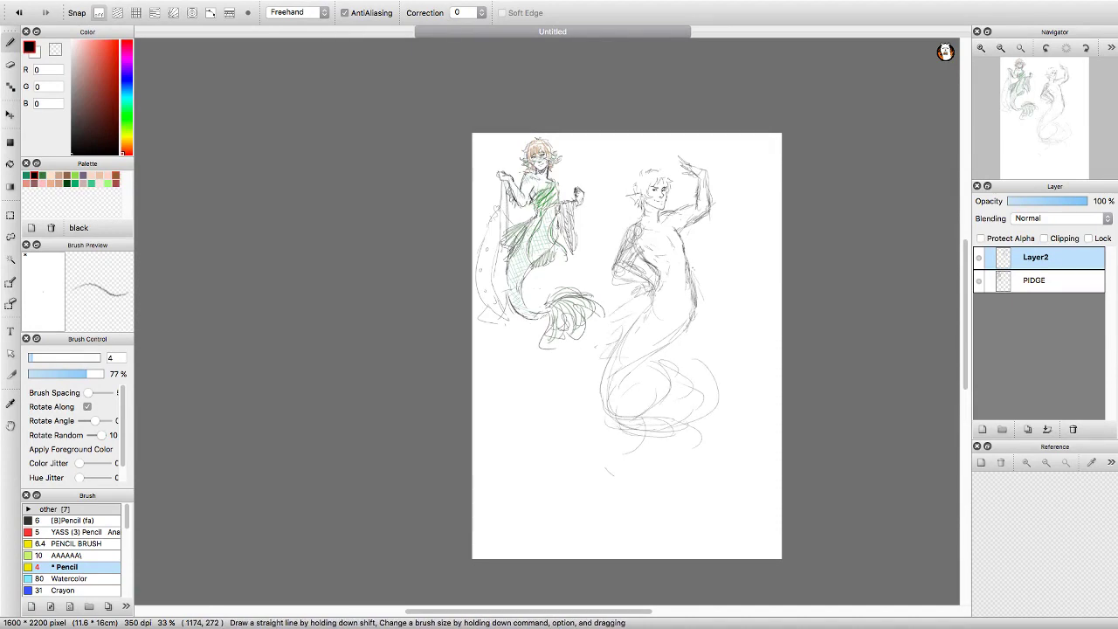
Erase the loose curves under the tail fin and redraw the fin with pointed tips.
key("super+plus")
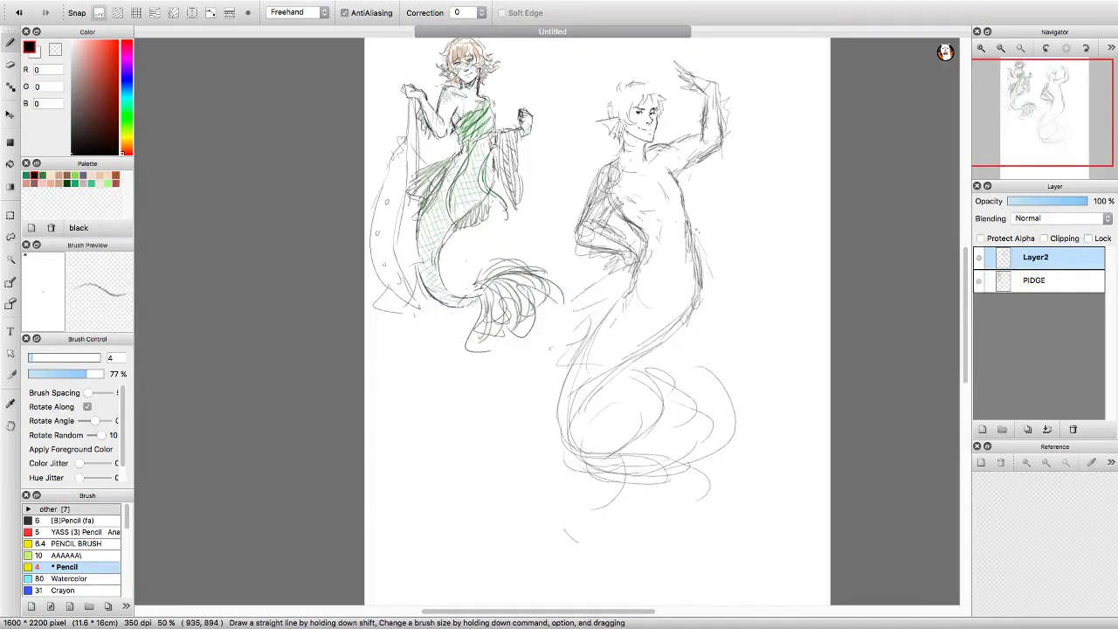
key("e")
left_click_drag(619, 502, 707, 472)
key("b")
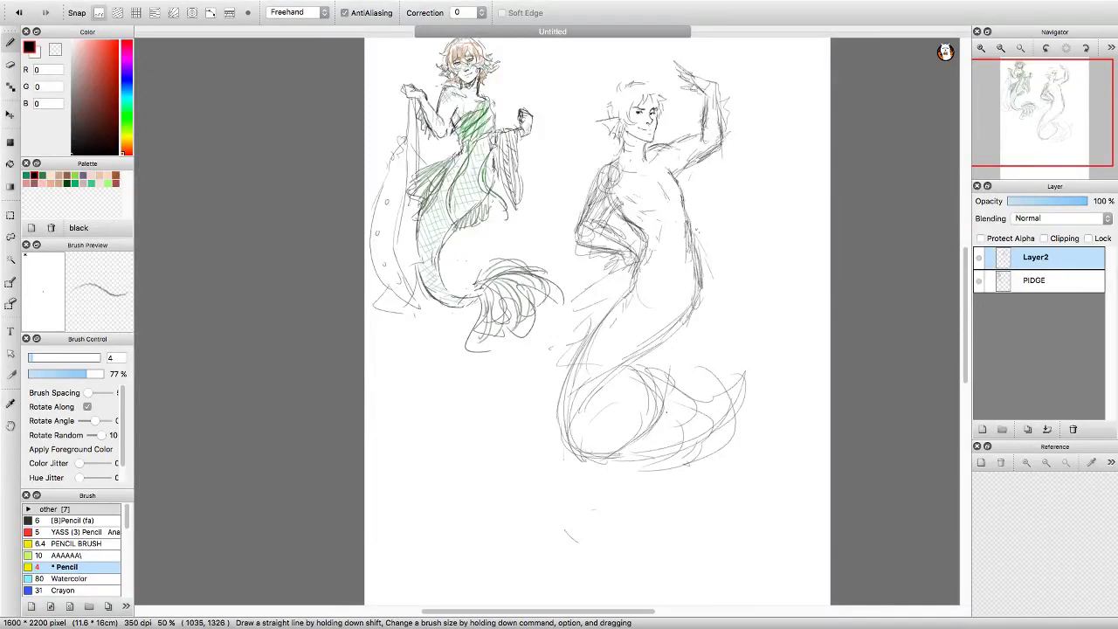
Touch up the abdomen lines and add spiky fins along the figure's side and hips.
key("super+plus")
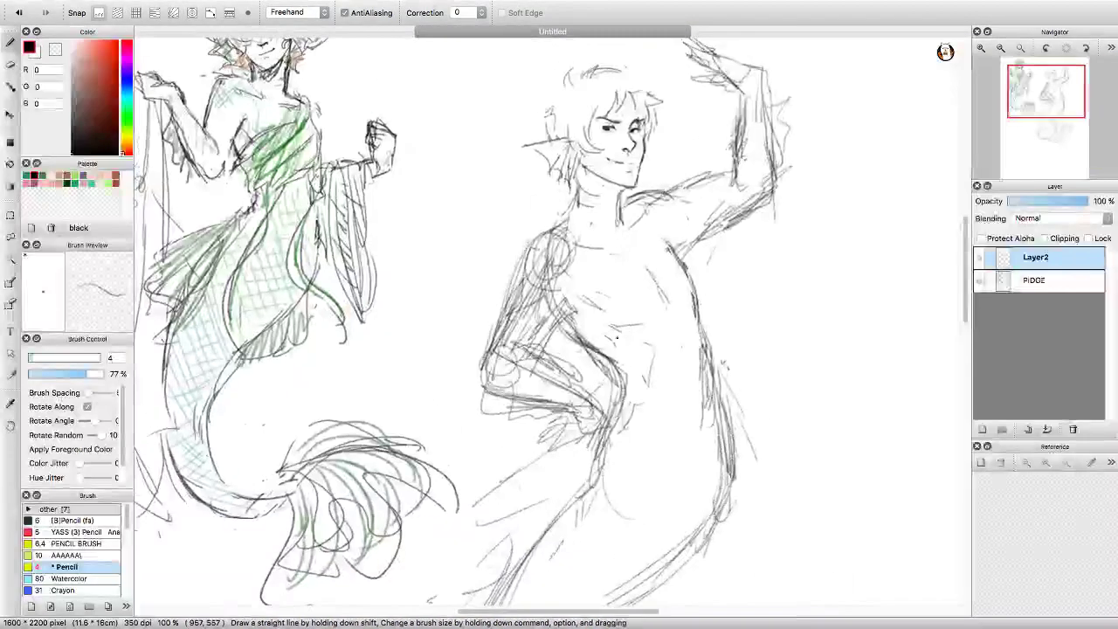
key("e")
mouse_move(577, 326)
left_mouse_down()
mouse_move(603, 384)
mouse_move(564, 368)
mouse_move(573, 332)
left_mouse_up()
key("b")
key("super+z")
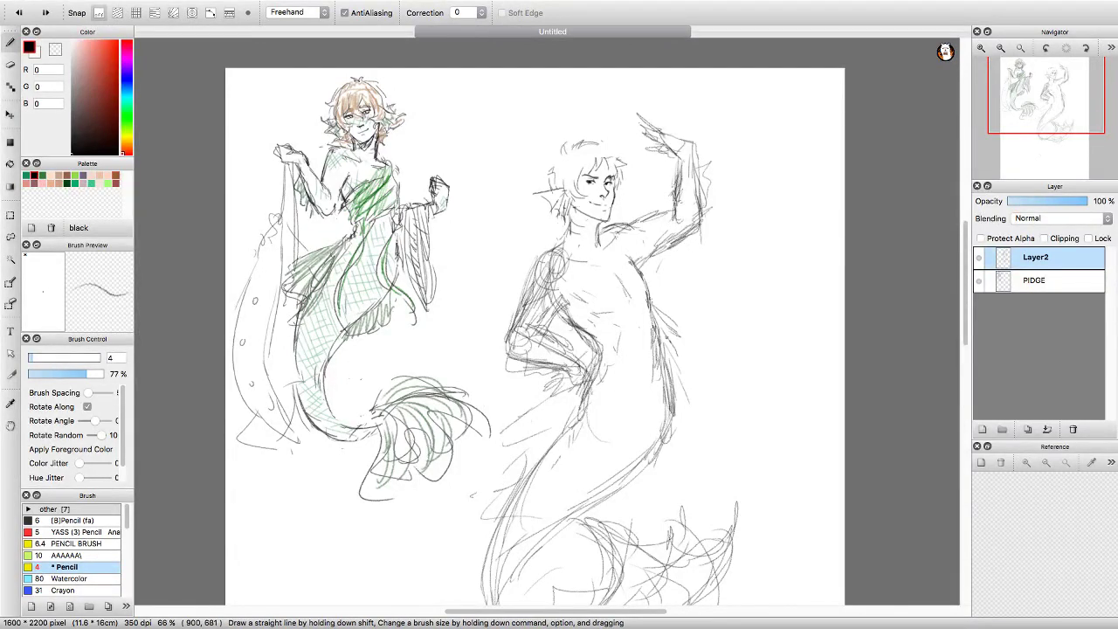
left_click_drag(600, 375, 550, 432)
key("super+minus")
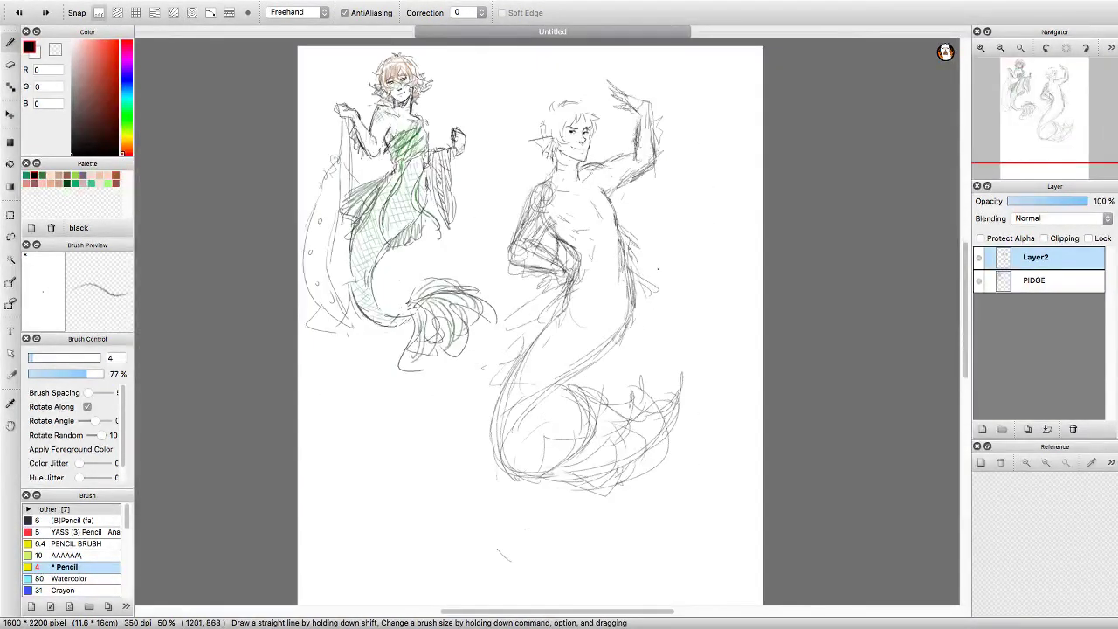
Erase most of the overlapping strokes inside the curled tail fin.
key("e")
mouse_move(524, 471)
left_mouse_down()
mouse_move(618, 451)
mouse_move(618, 474)
left_mouse_up()
key("b")
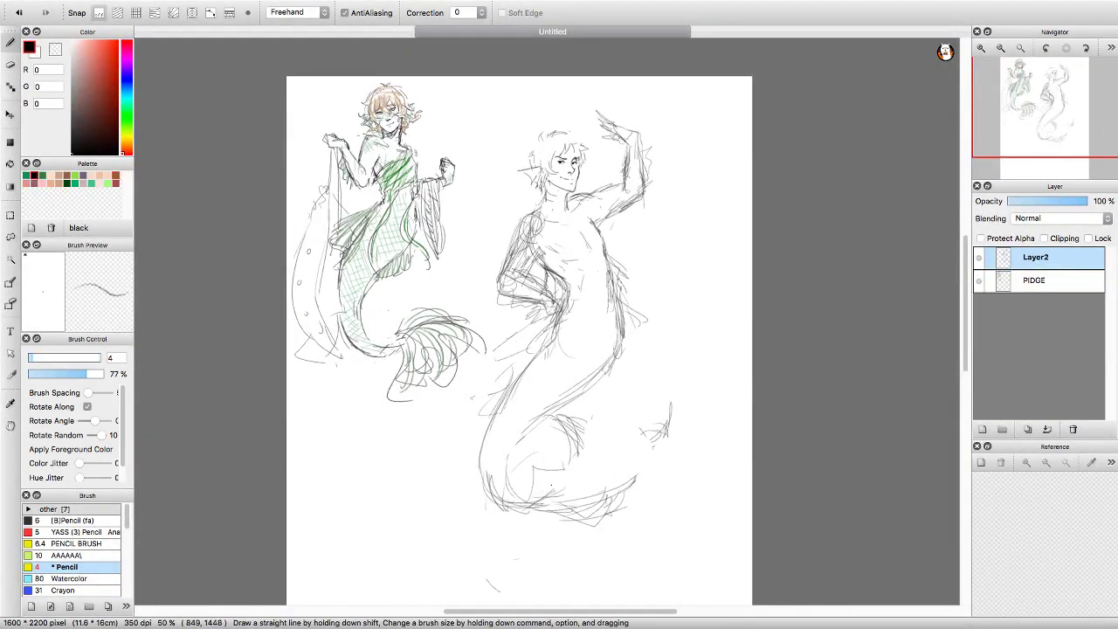
key("super+plus")
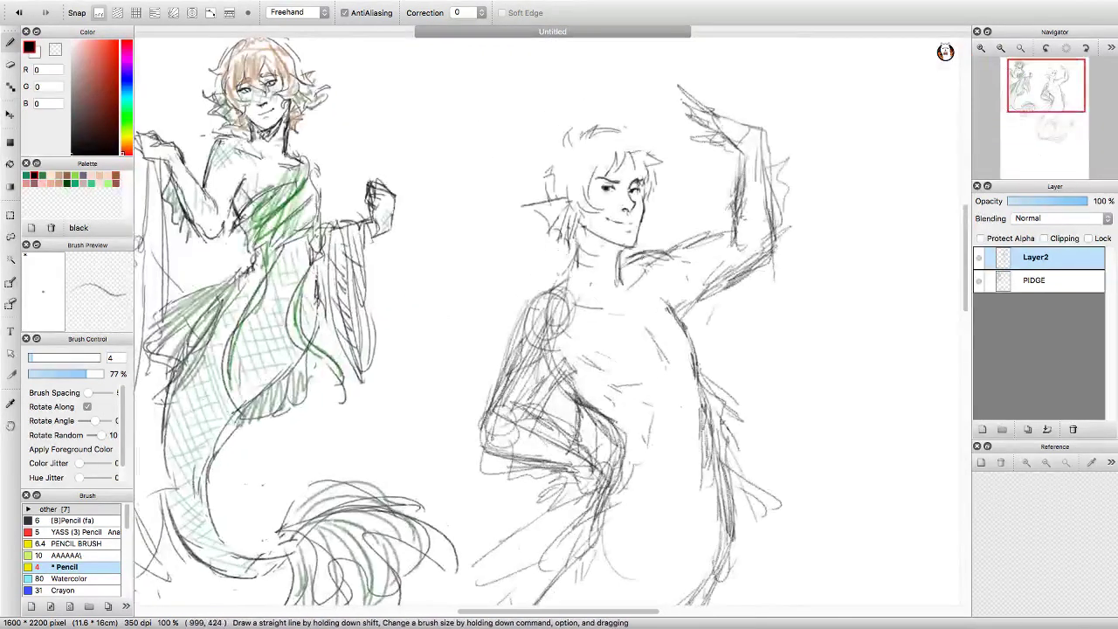
Darken the raised upper arm's outlines and redraw the bent arm on the hip with cleaner contours.
left_click_drag(663, 262, 738, 234)
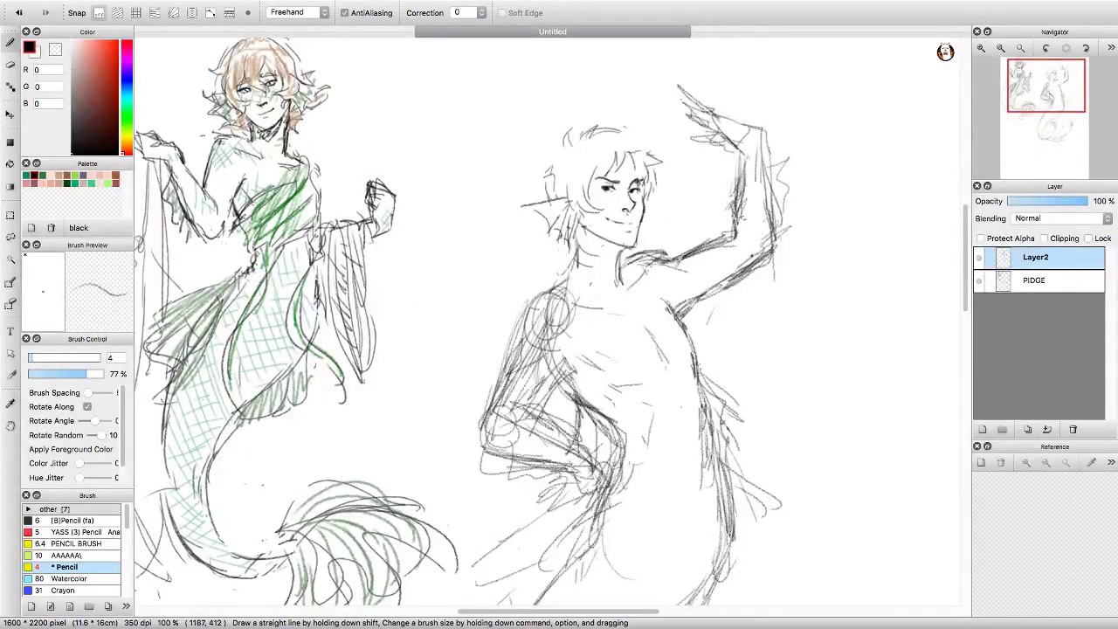
scroll(547, 318, "down", 3)
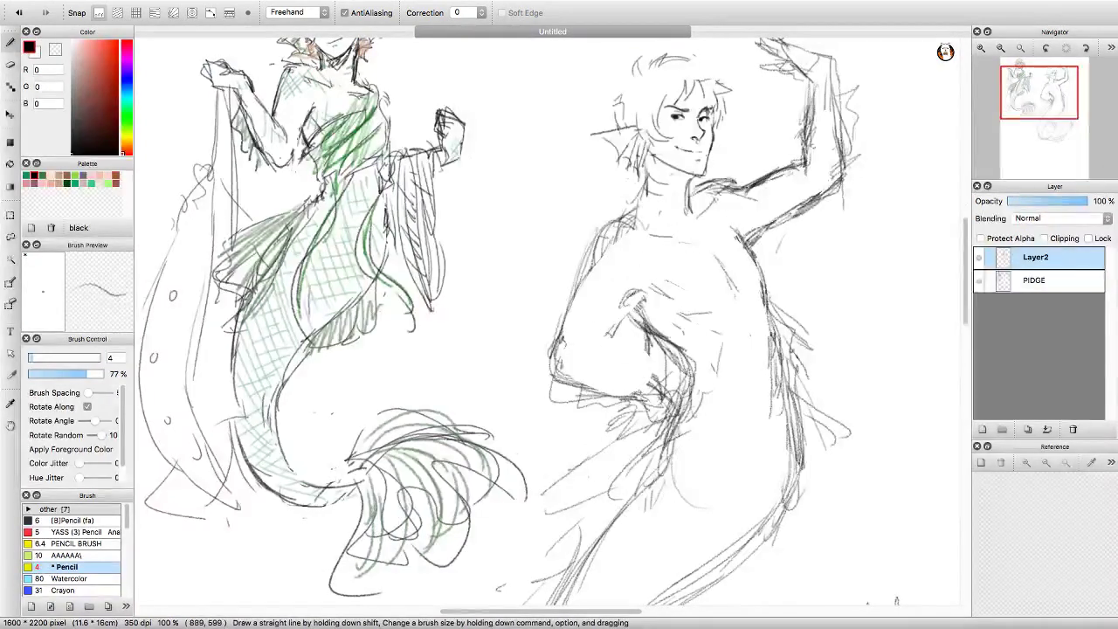
left_click_drag(624, 297, 650, 317)
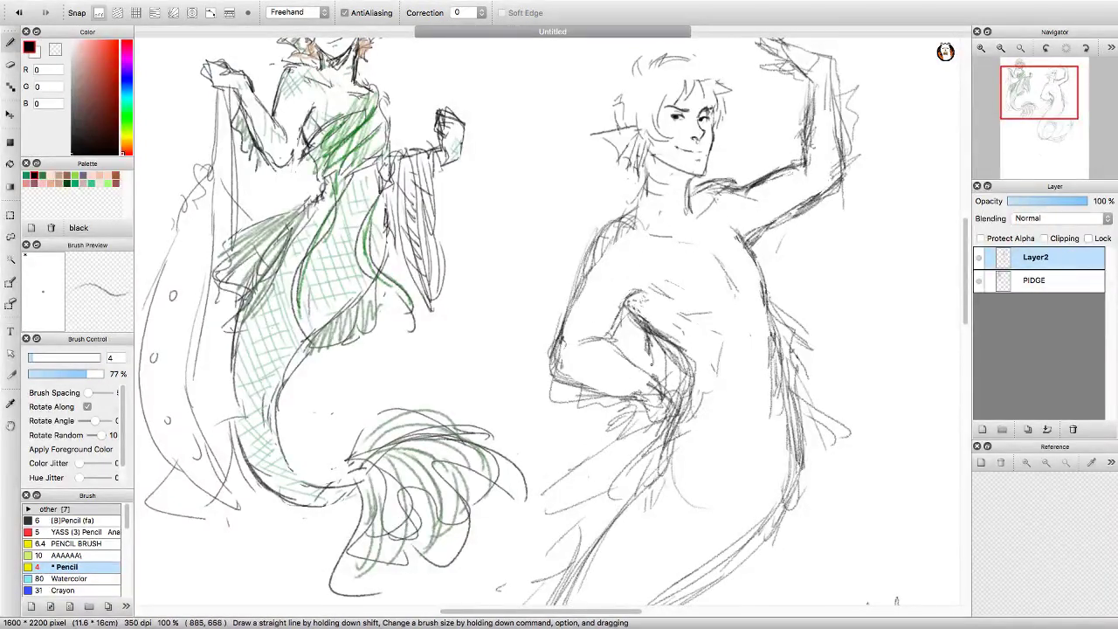
Draw the merman's neck and connect it to the shoulder above the bent arm.
scroll(546, 318, "up", 2)
left_click_drag(631, 217, 652, 238)
left_click_drag(599, 213, 636, 258)
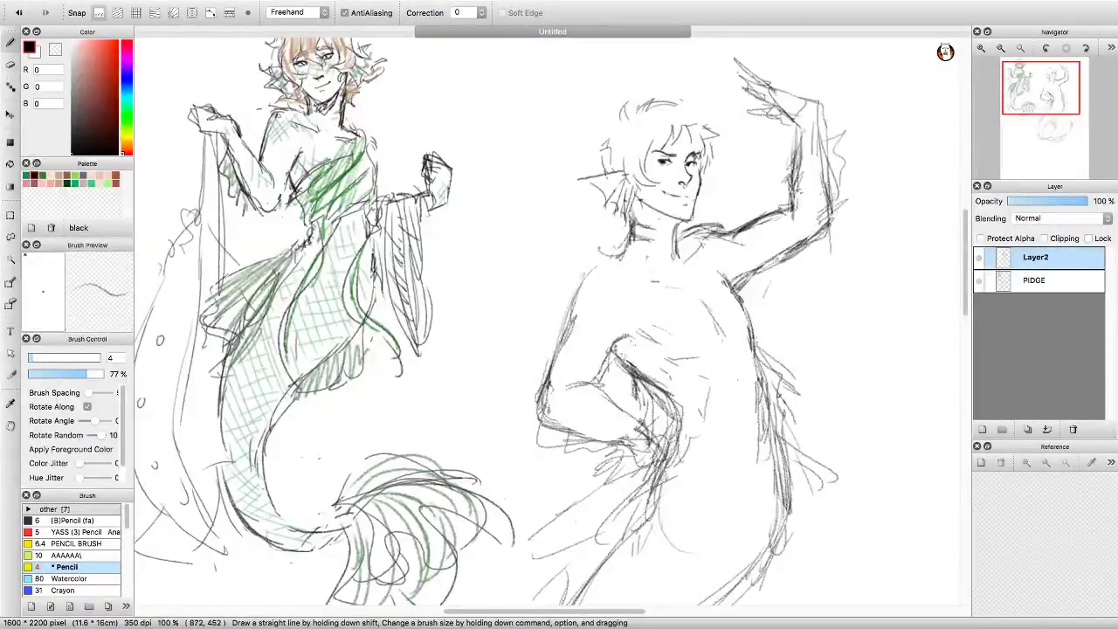
Redraw the merman's raised hand with spread fingers and a thinner forearm outline.
scroll(667, 281, "up", 2)
scroll(667, 281, "right", 2)
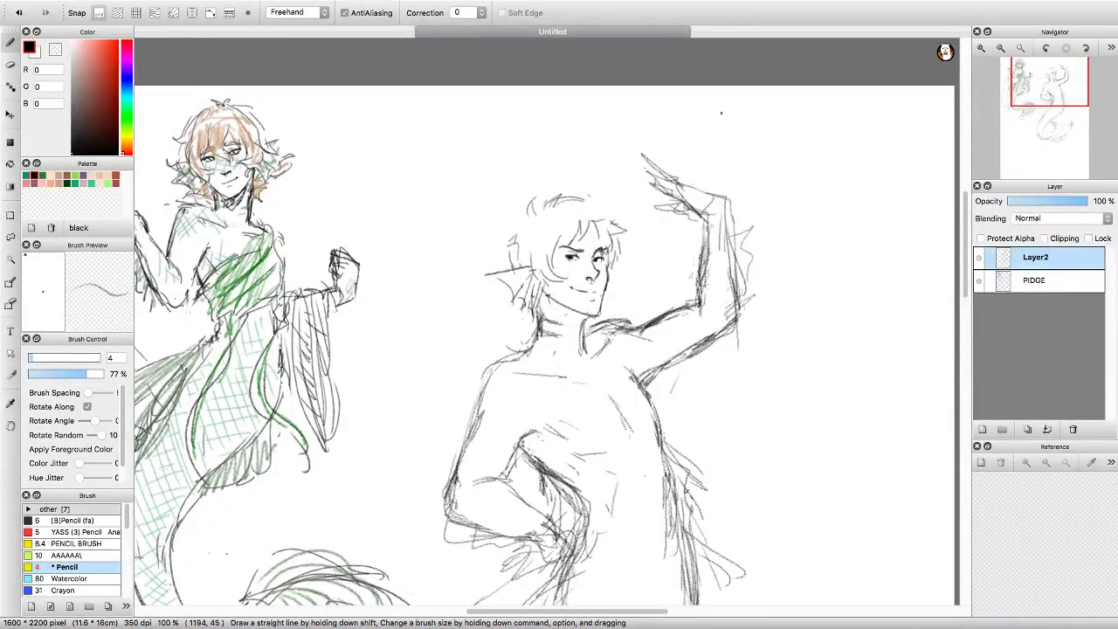
mouse_move(642, 166)
left_mouse_down()
mouse_move(681, 201)
mouse_move(690, 188)
mouse_move(707, 222)
left_mouse_up()
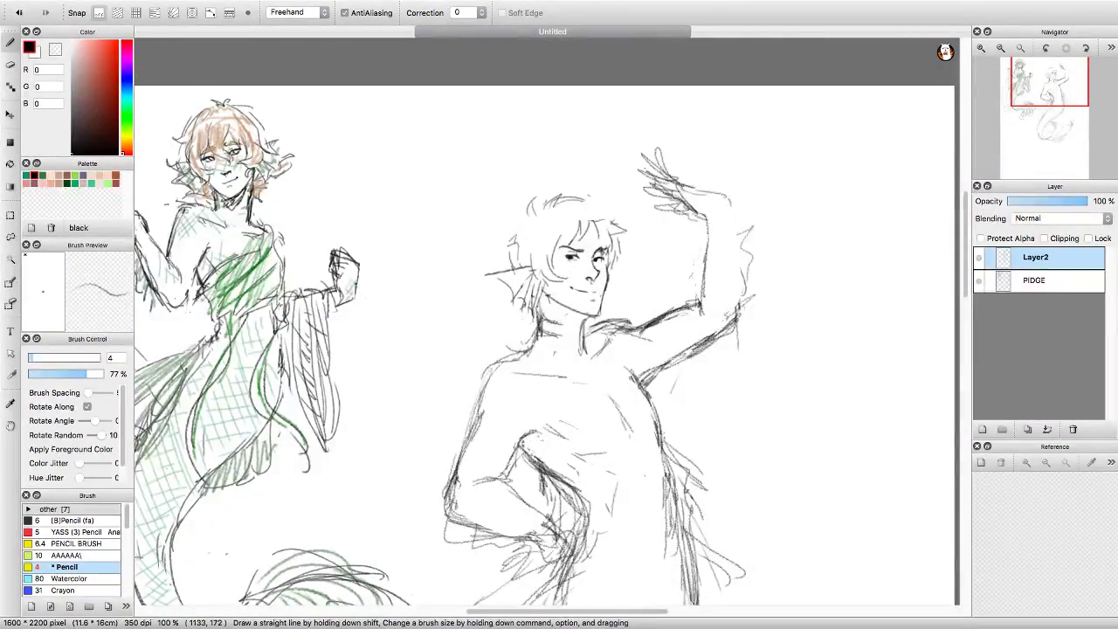
scroll(547, 319, "down", 3)
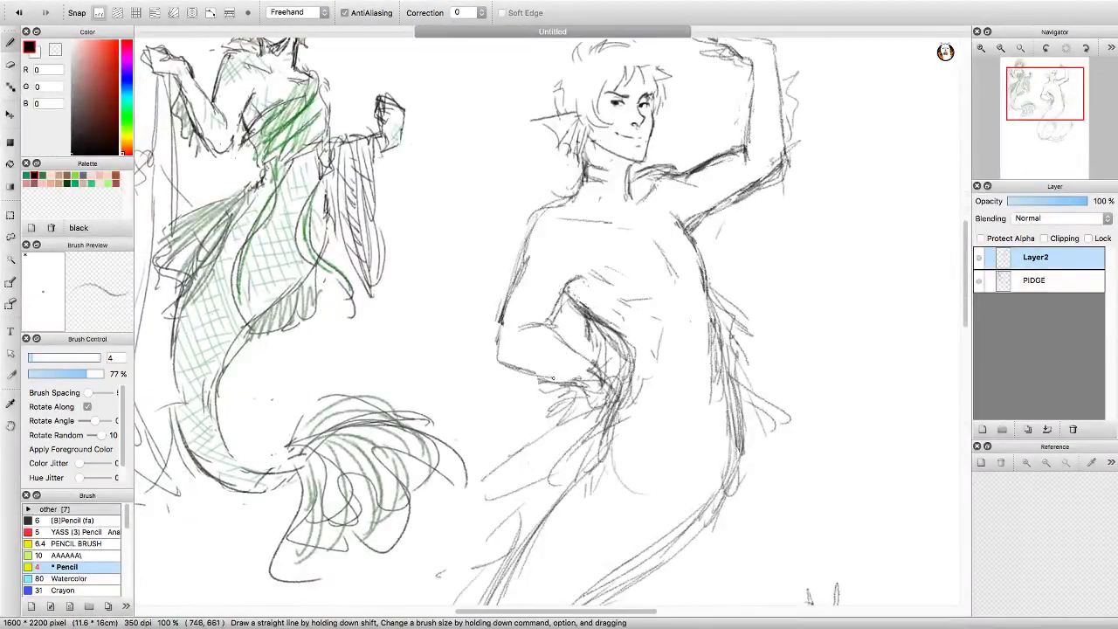
Lasso the hand resting on the hip and shift it slightly with a transform.
scroll(547, 319, "up", 3)
key("e")
key("b")
scroll(611, 349, "down", 2)
key("e")
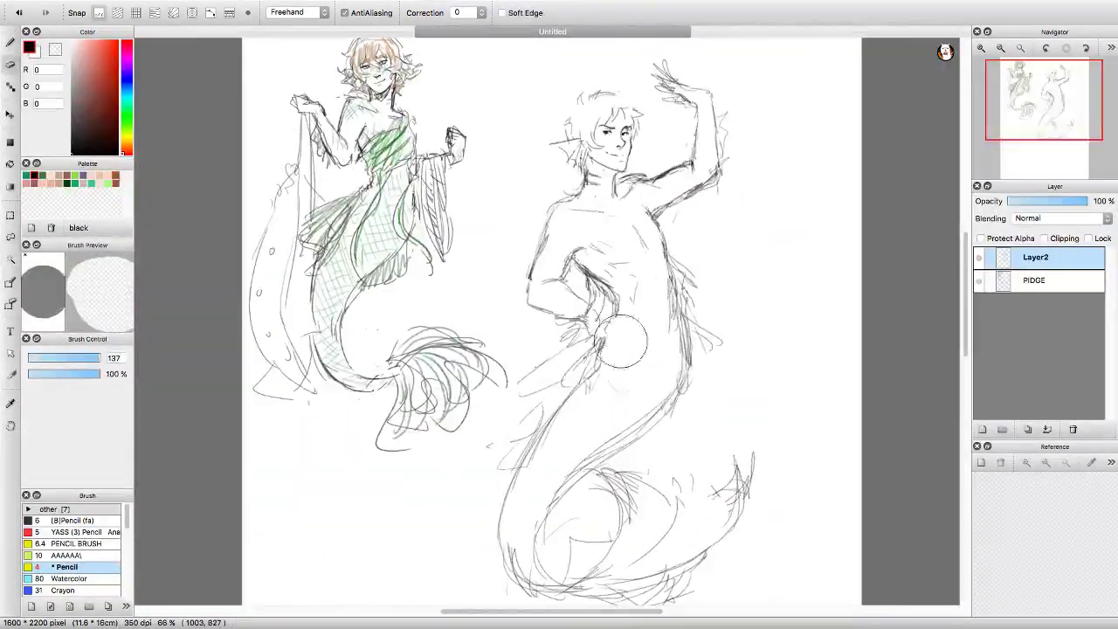
key("b")
key("m")
left_click_drag(571, 255, 633, 340)
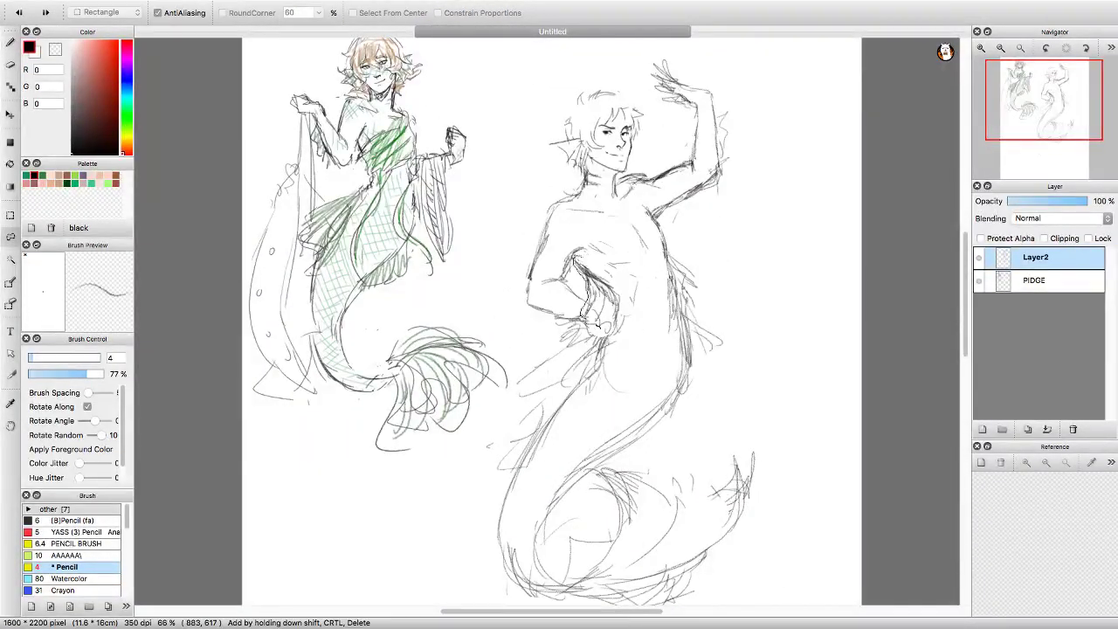
key("super+t")
left_click_drag(601, 278, 597, 284)
key("Return")
Erase the loose strokes below the bent forearm and redraw the raised hand's fingers and wrist.
scroll(596, 284, "down", 2)
scroll(573, 321, "up", 2)
key("e")
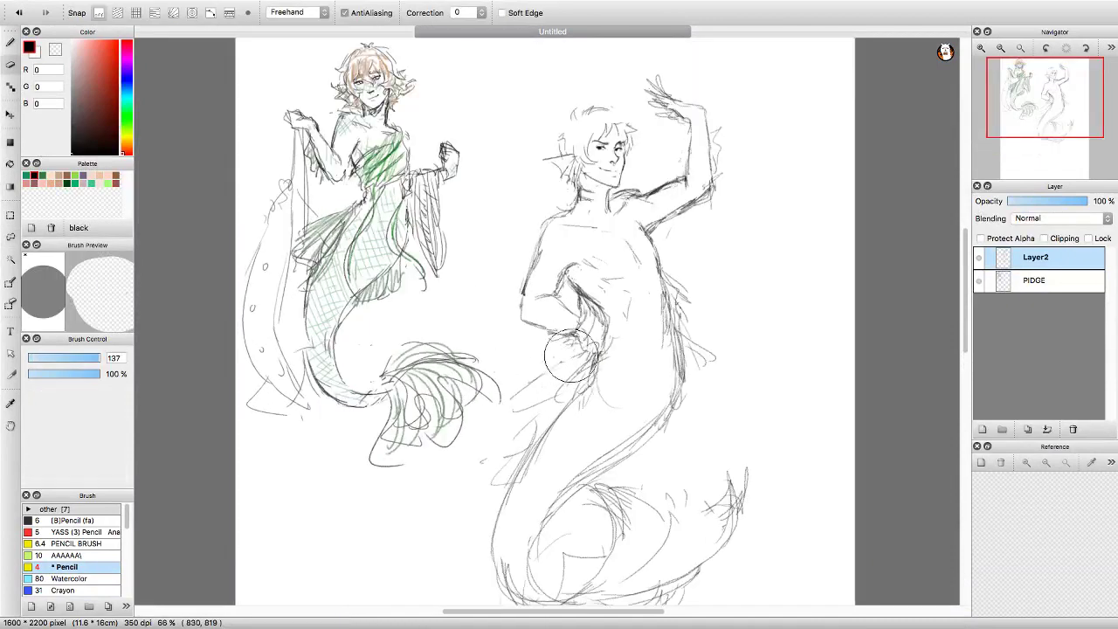
key("b")
scroll(588, 352, "up", 3)
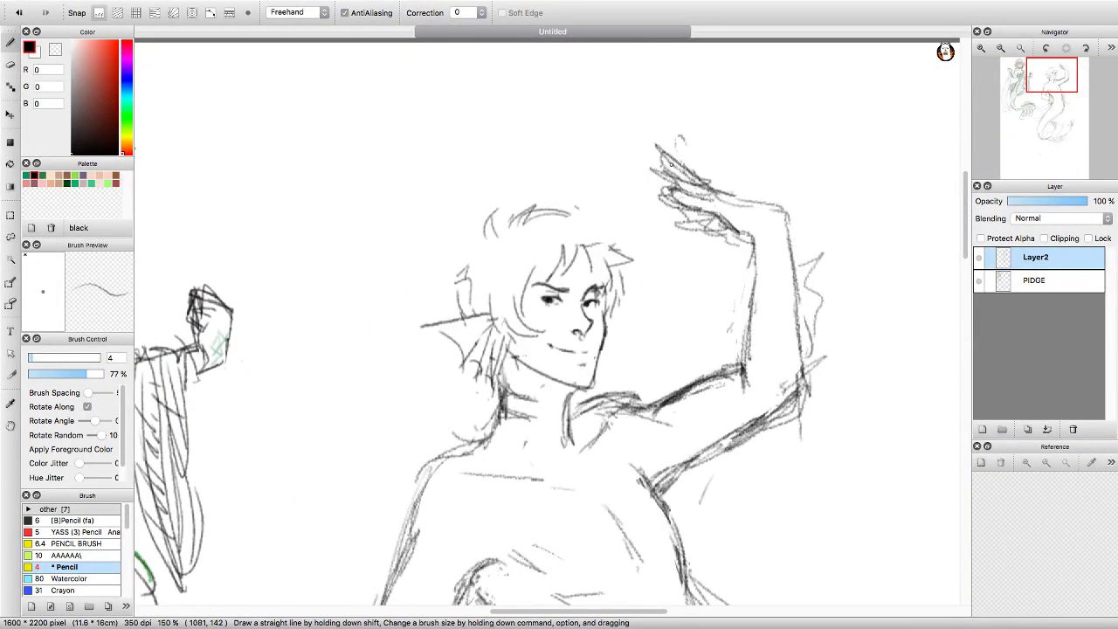
left_click_drag(742, 218, 753, 249)
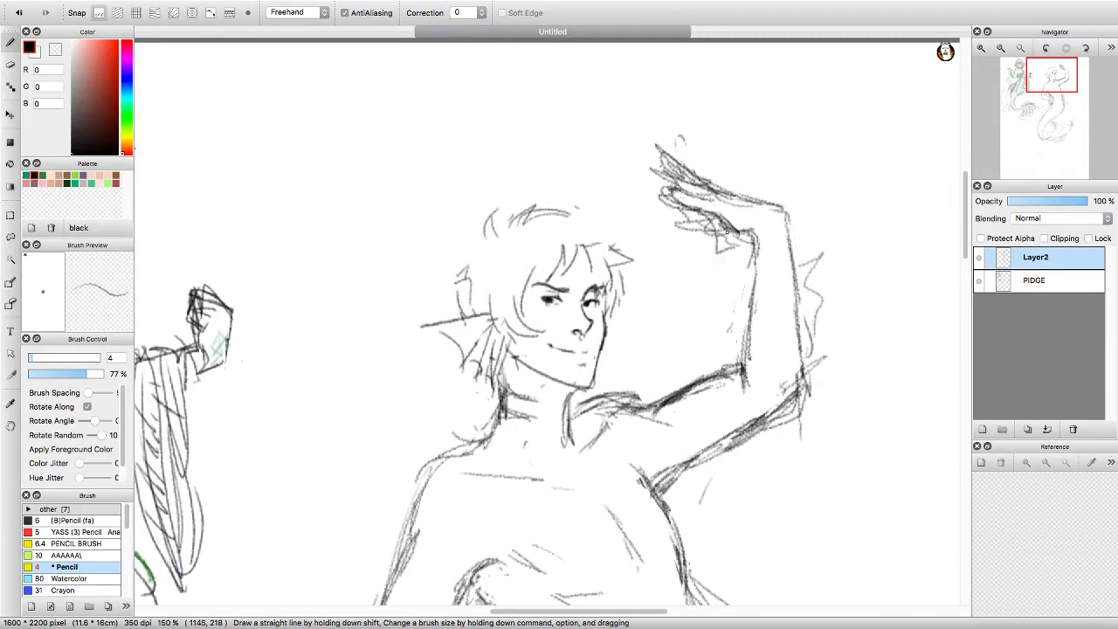
scroll(568, 301, "down", 2)
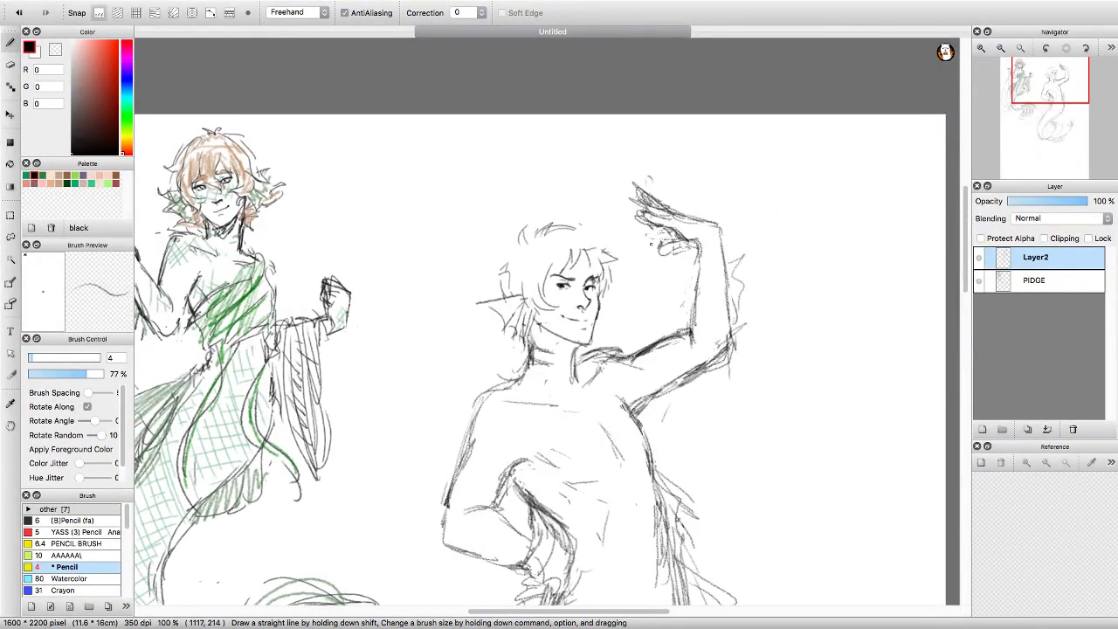
left_click_drag(668, 229, 665, 240)
scroll(703, 262, "down", 3)
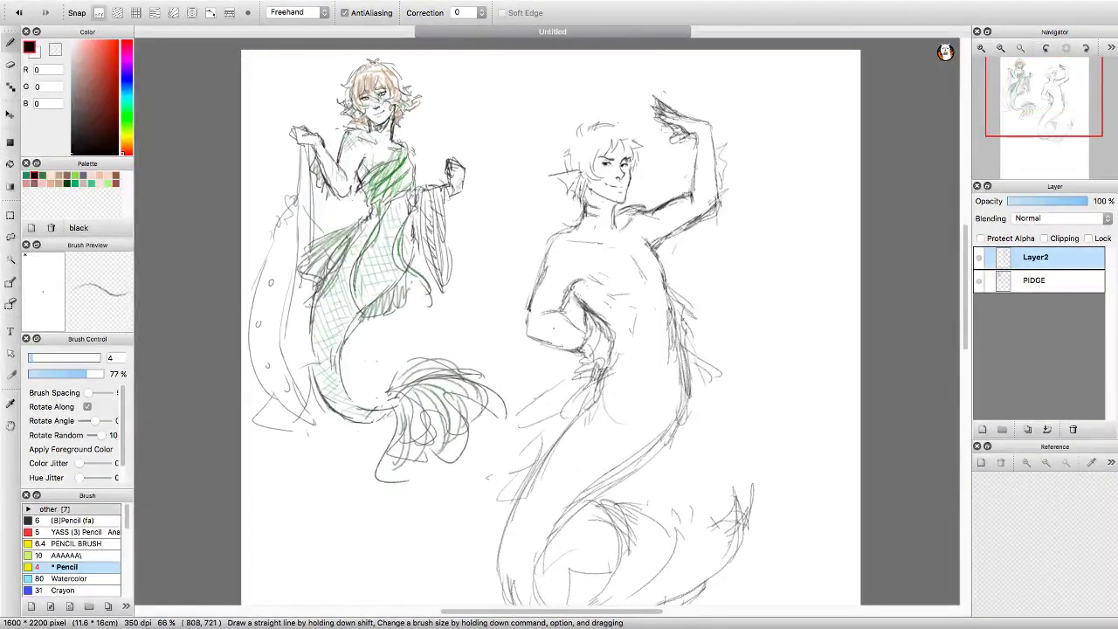
Draw a diagonal sash across the merman's torso from the shoulder to the opposite side of the waist.
scroll(611, 262, "down", 3)
mouse_move(558, 179)
left_mouse_down()
mouse_move(659, 270)
mouse_move(664, 292)
left_mouse_up()
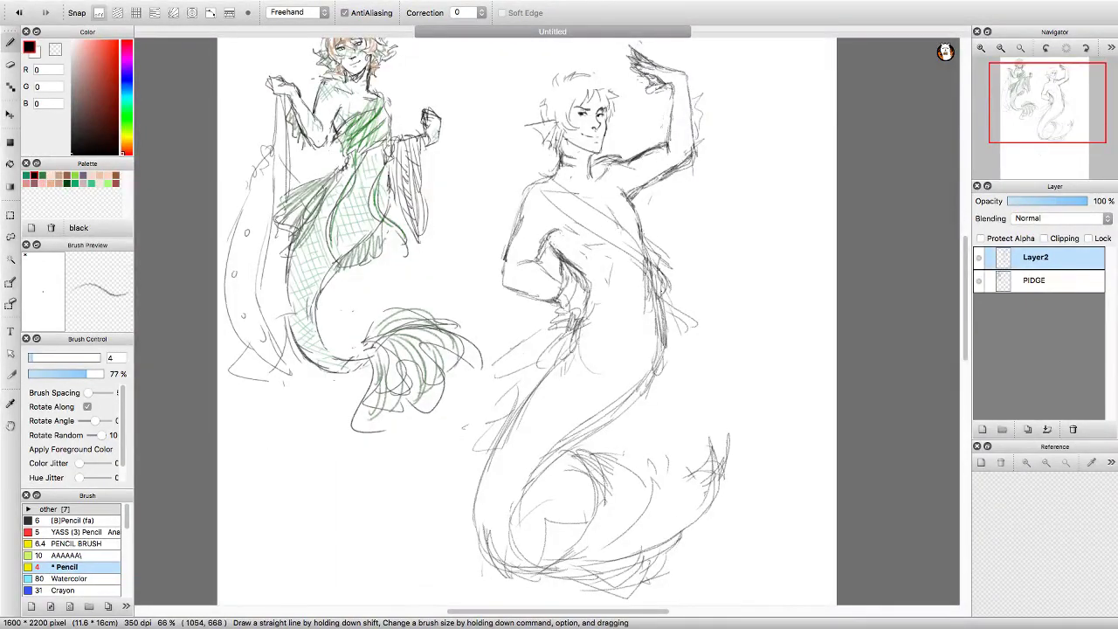
scroll(568, 323, "up", 2)
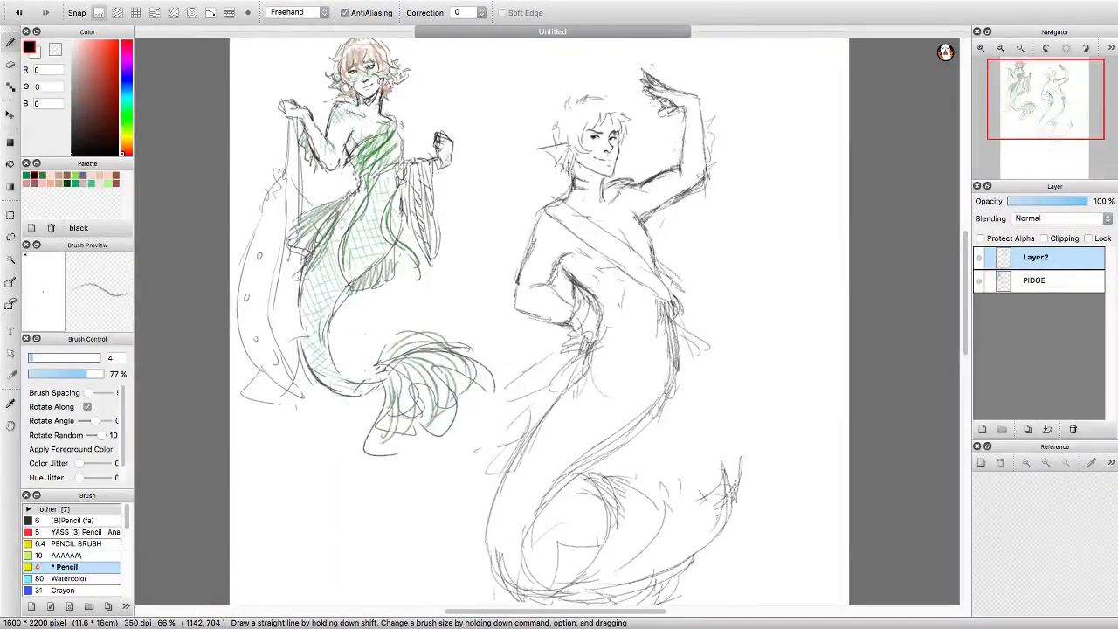
scroll(640, 428, "down", 1)
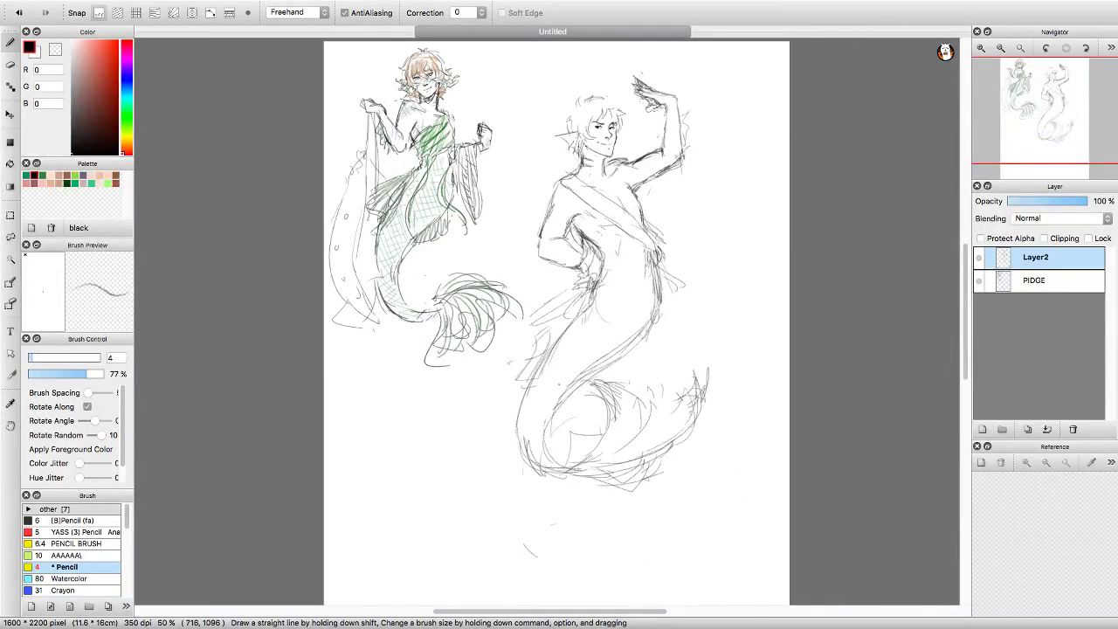
Rename the merman sketch's layer to LANCE.
double_click(1034, 257)
type("LANCE")
key("Return")
Transform the LANCE layer, scaling the merman down and moving him to the left side of the canvas.
left_click(1034, 279)
key("super+t")
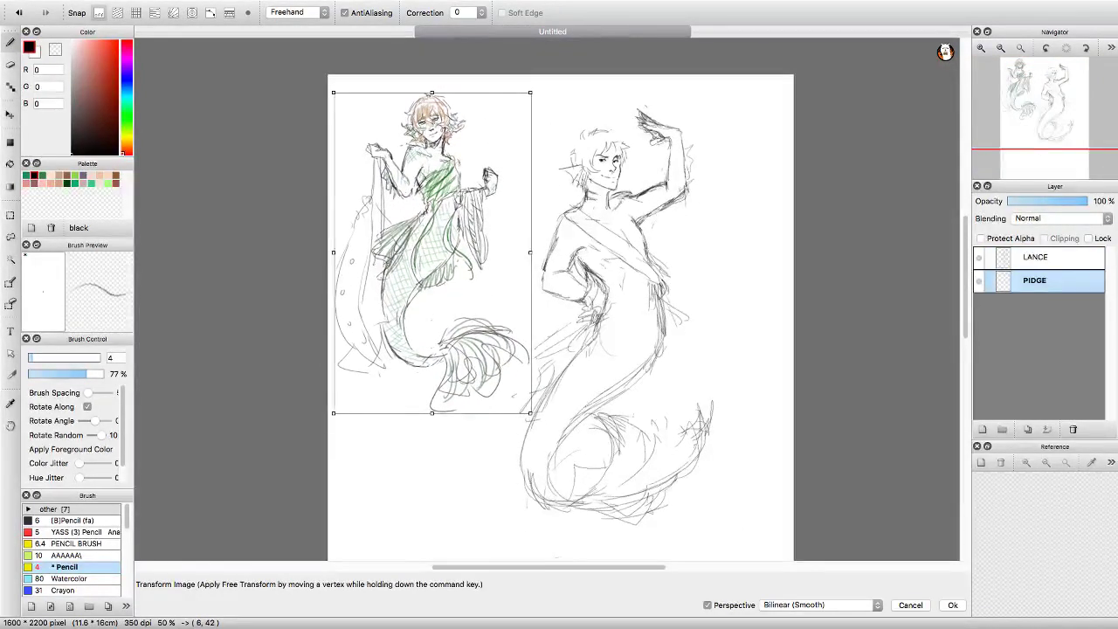
left_click(1035, 257)
key("super+t")
left_click_drag(761, 529, 704, 492)
left_click_drag(612, 279, 421, 284)
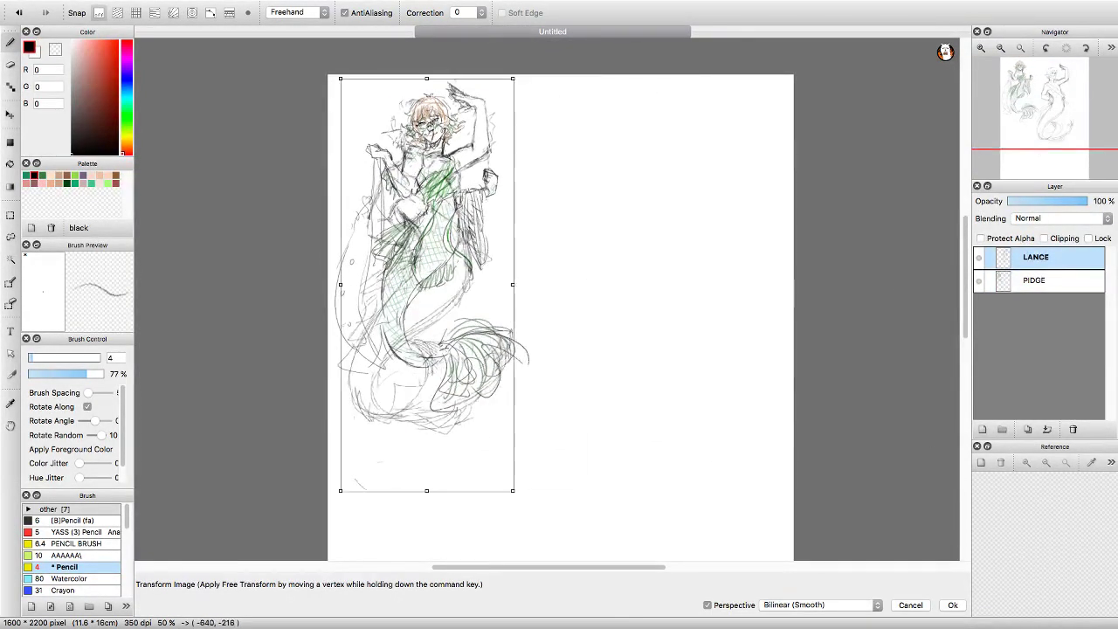
key("Return")
Move the mermaid on the PIDGE layer to the right of the merman with a transform.
left_click(1033, 280)
key("super+t")
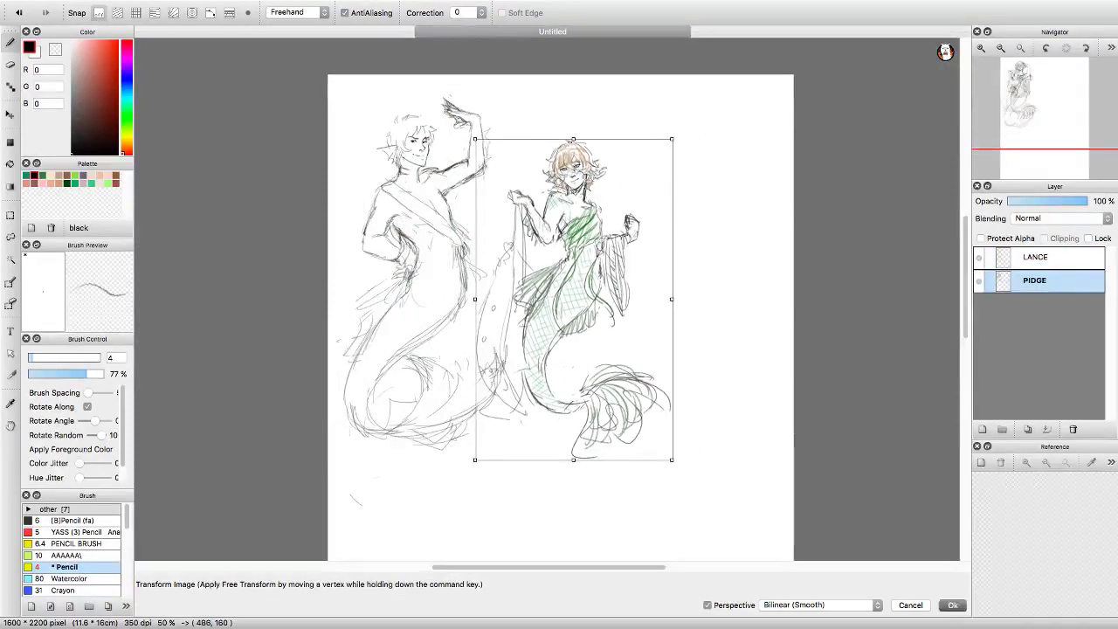
key("Return")
On the LANCE layer, shade the merman's hair in a brown sampled from the mermaid's hair.
left_click(1034, 256)
key("super+equal")
key("super+equal")
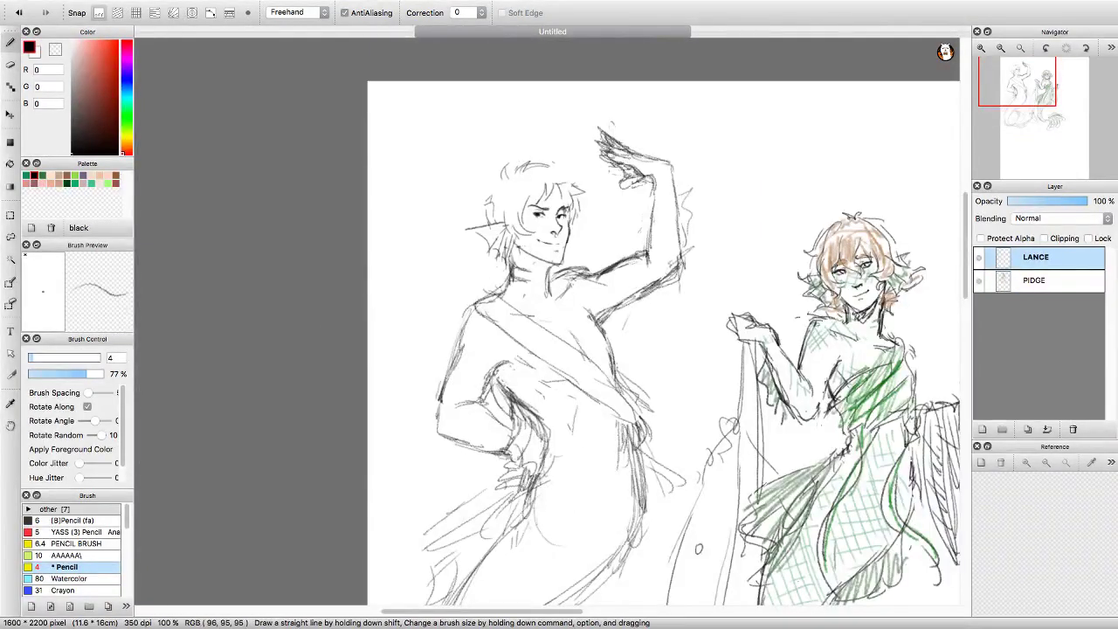
left_click(851, 245, "alt")
mouse_move(523, 189)
left_mouse_down()
mouse_move(558, 188)
mouse_move(571, 152)
left_mouse_up()
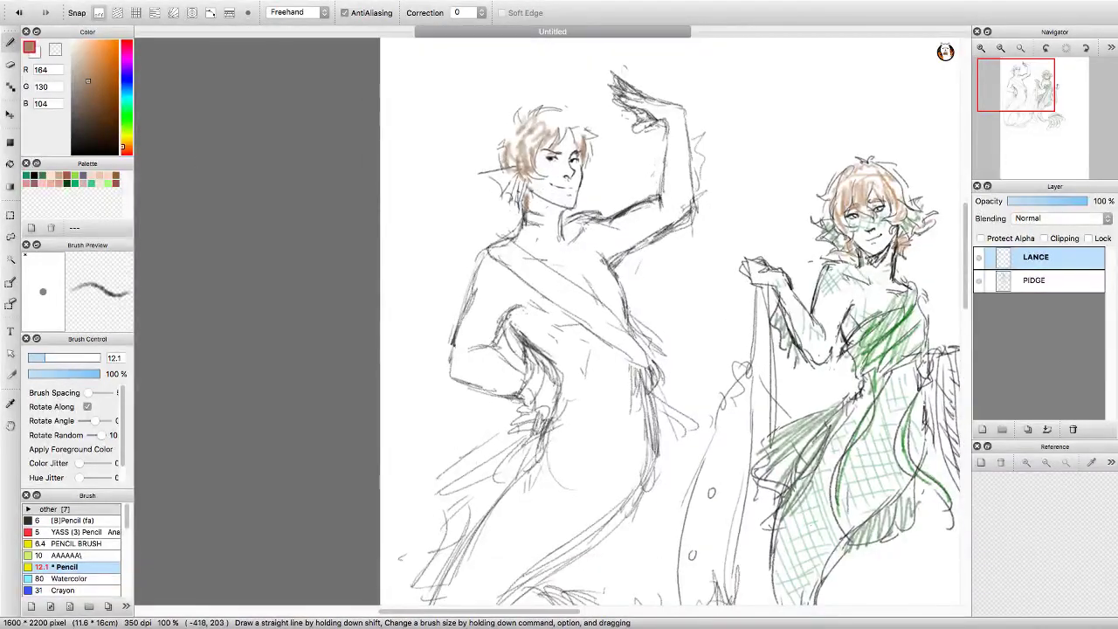
Set the colour to blue (62, 130, 198) and hatch scales on the merman's neck, shoulders, chest and face.
left_click(93, 41)
left_click_drag(524, 262, 507, 262)
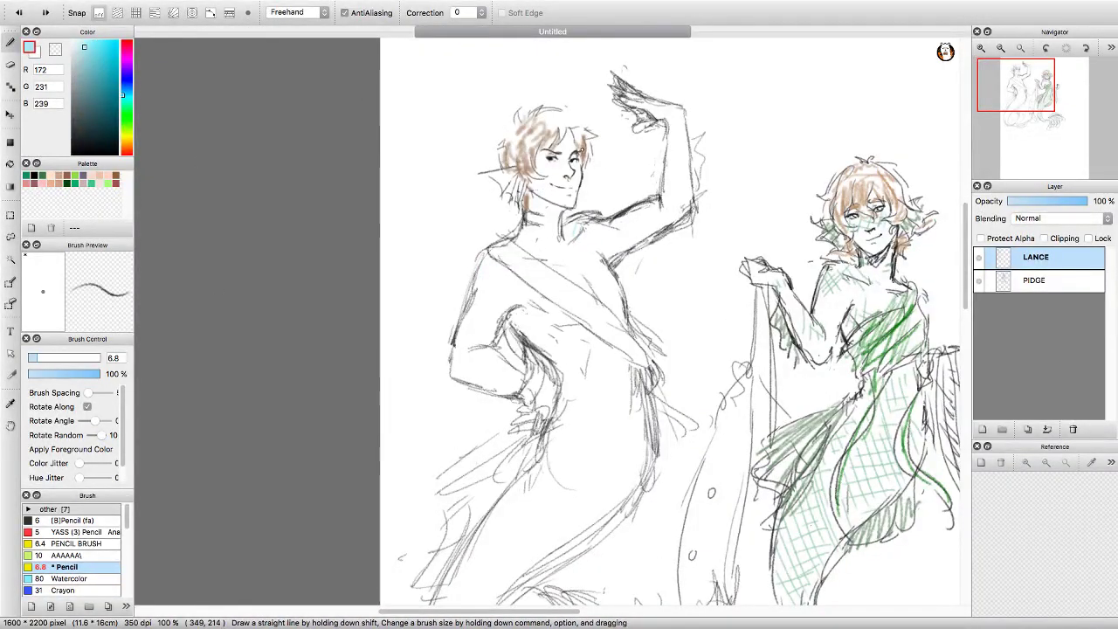
left_click_drag(87, 51, 103, 65)
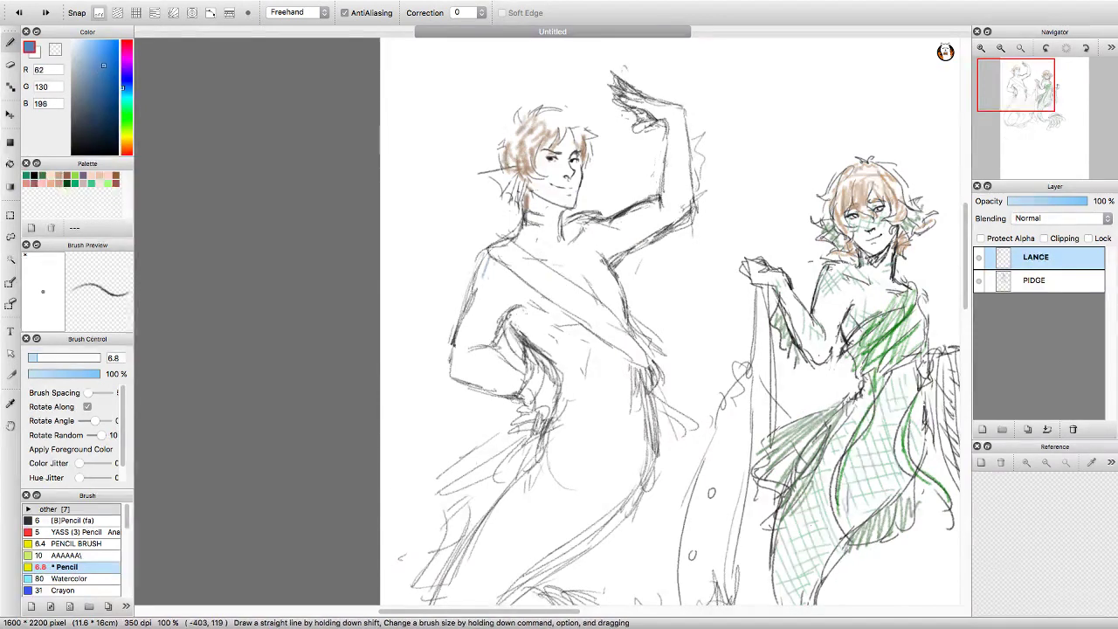
key("super+plus")
scroll(642, 322, "down", 1)
left_click_drag(537, 223, 570, 227)
left_click_drag(476, 288, 504, 309)
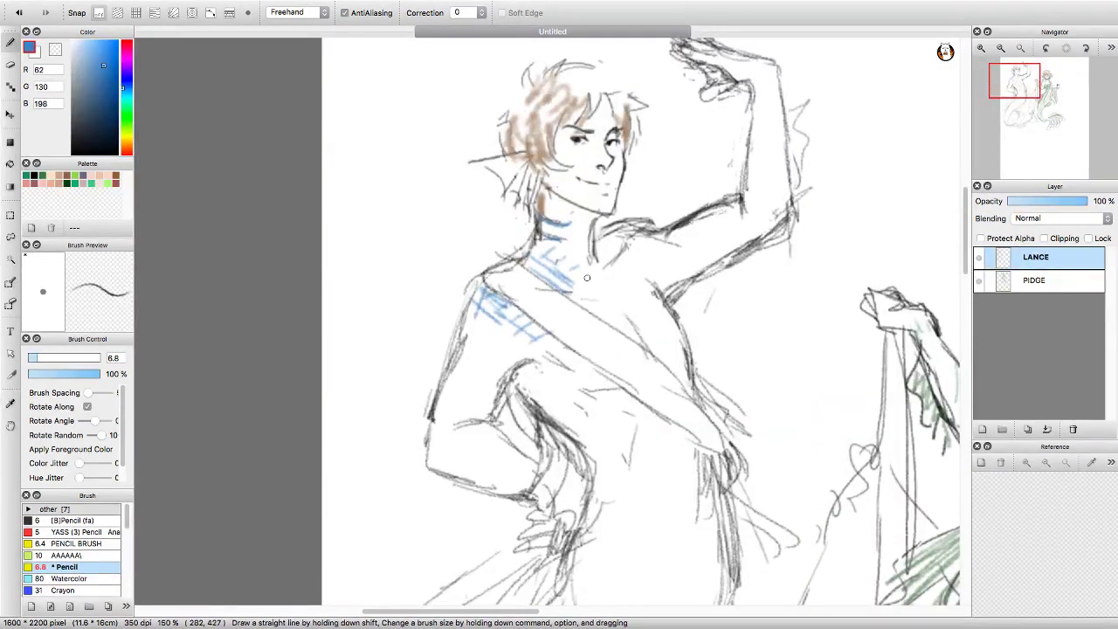
key("h")
key("h")
scroll(509, 201, "up", 2)
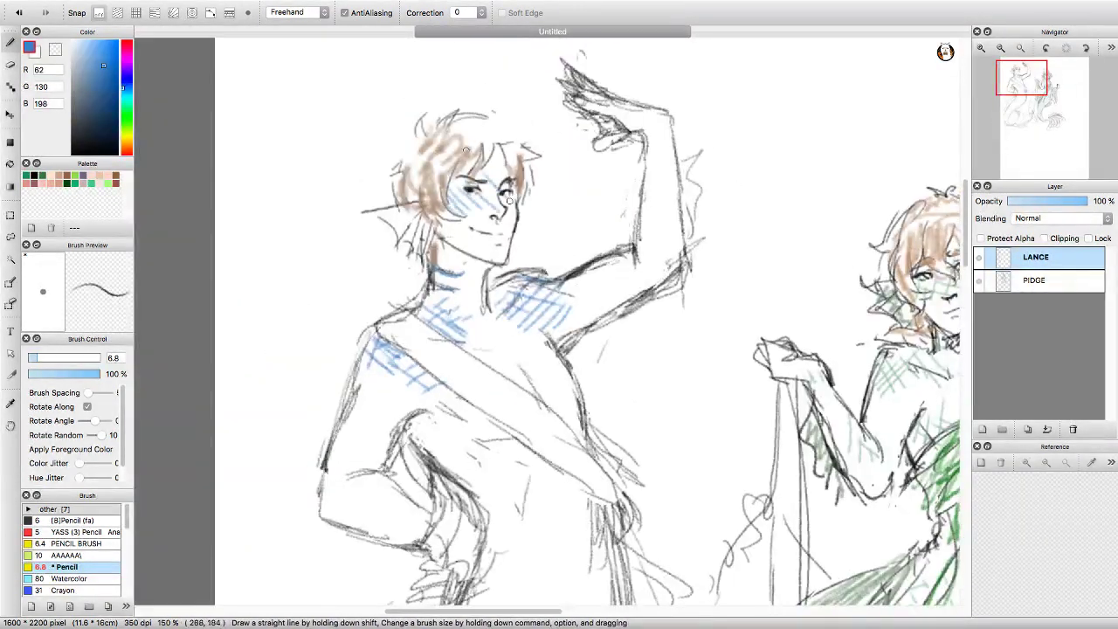
Darken the jaw and neck lines in black and hatch the raised forearm with blue scales.
scroll(499, 201, "right", 3)
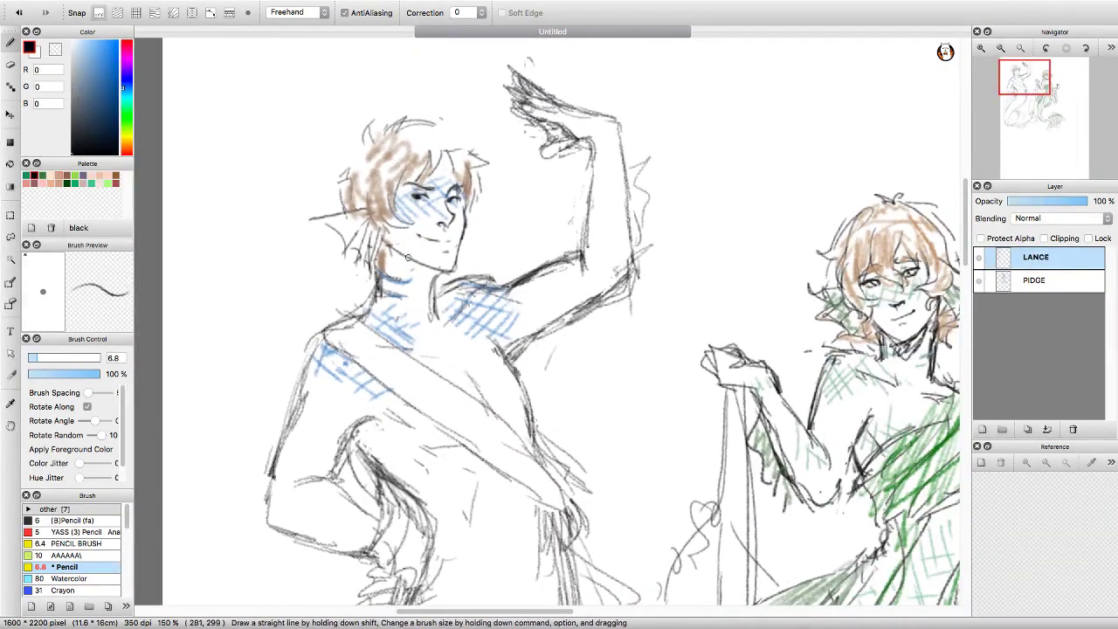
left_click(414, 264, "alt")
scroll(602, 166, "up", 1)
left_click_drag(596, 147, 613, 174)
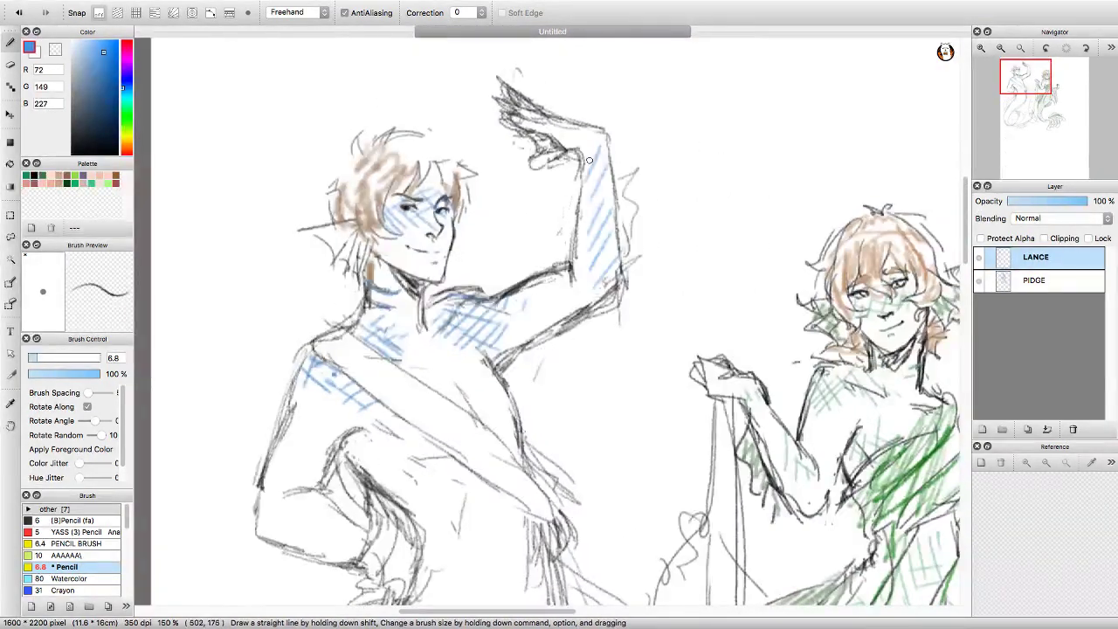
key("h")
key("h")
Draw a scalloped fin under the bent forearm and crosshatch the forearm in blue.
scroll(574, 193, "down", 5)
scroll(574, 193, "left", 3)
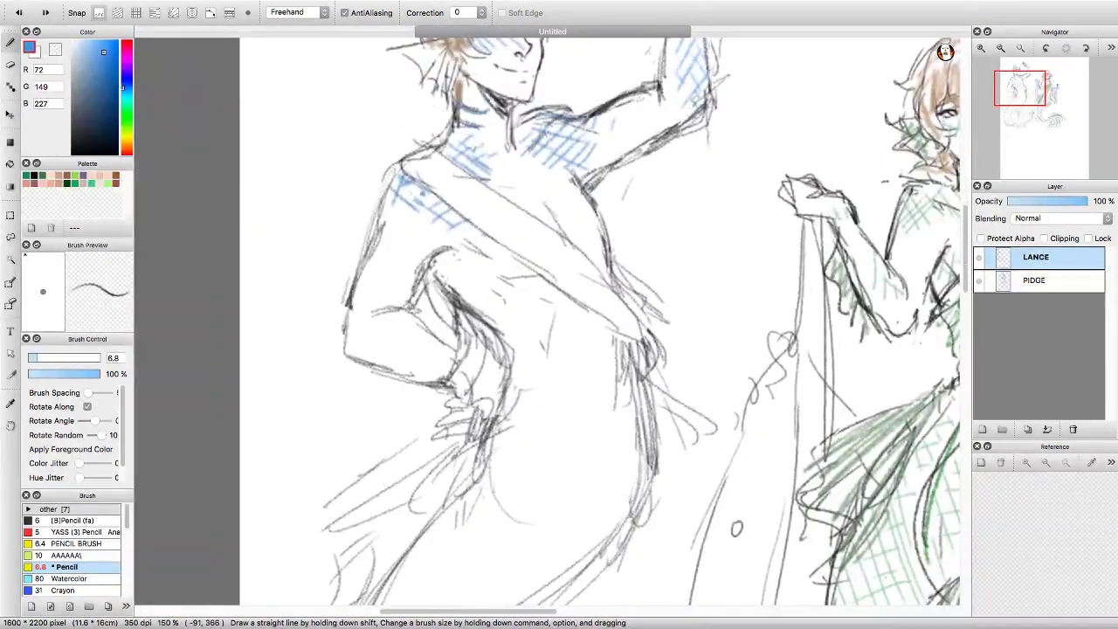
scroll(599, 320, "down", 3)
scroll(599, 320, "up", 3)
left_click(69, 182)
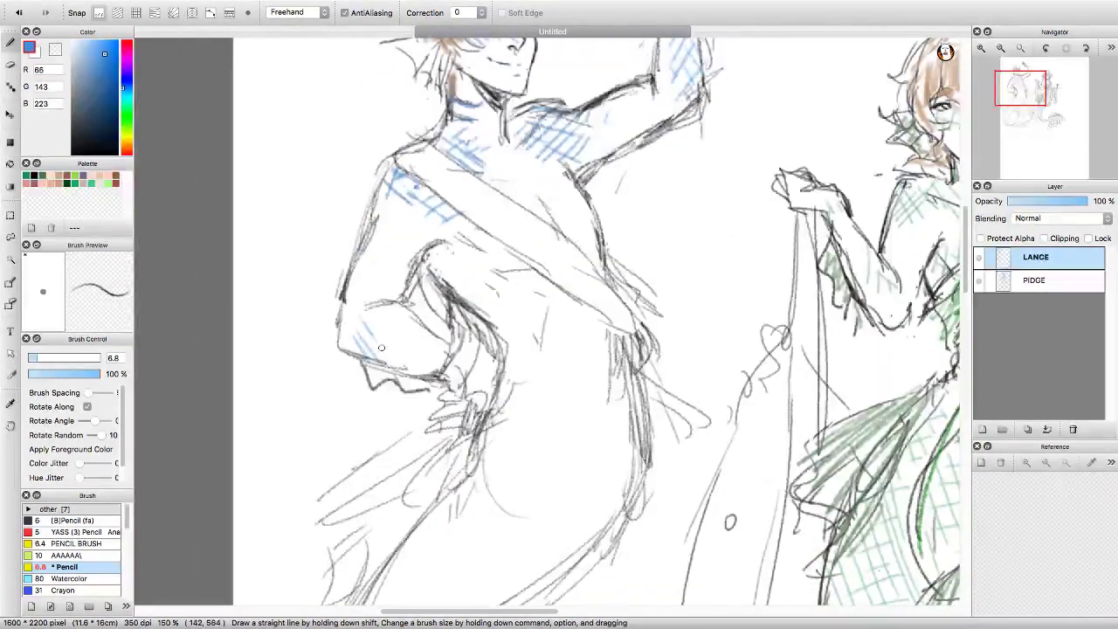
scroll(434, 252, "down", 3)
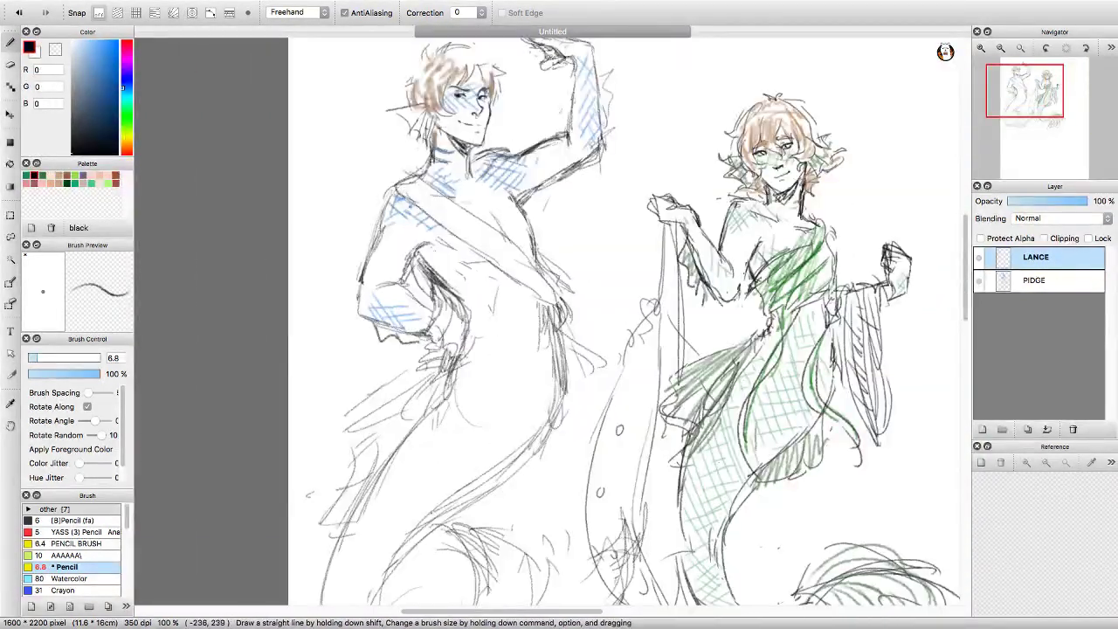
Hatch the merman's tail with parallel blue diagonal lines from its lower curve up to the hip.
scroll(360, 363, "down", 5)
scroll(359, 363, "down", 3)
scroll(360, 363, "up", 5)
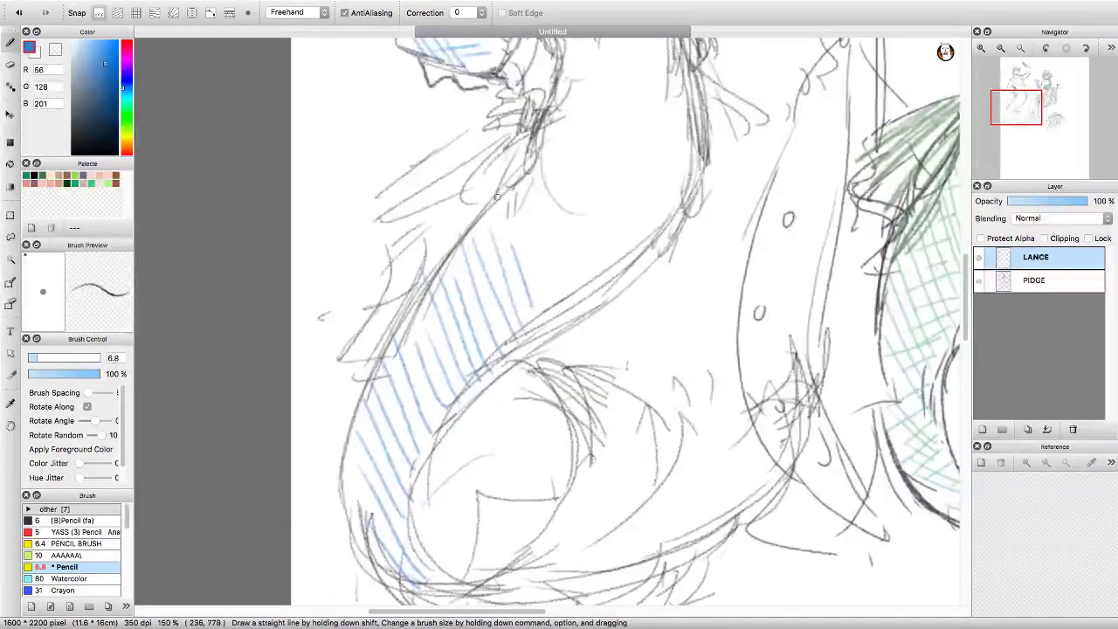
scroll(495, 197, "down", 4)
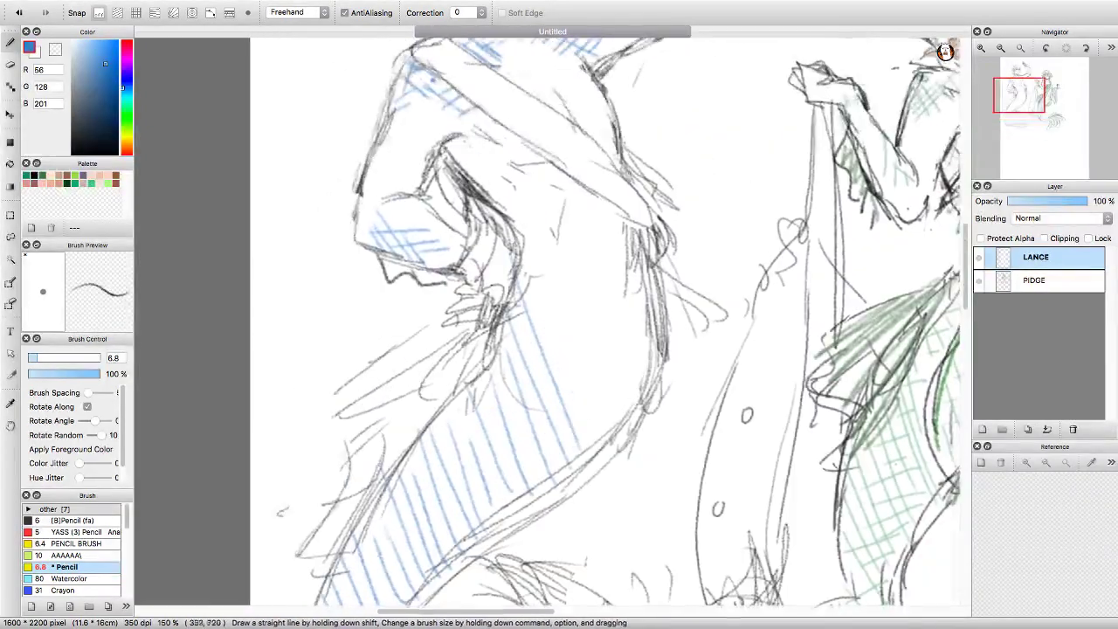
Cross the tail's blue hatching with opposing strokes to form a grid of scales.
key("h")
key("h")
scroll(628, 284, "up", 2)
scroll(629, 284, "down", 4)
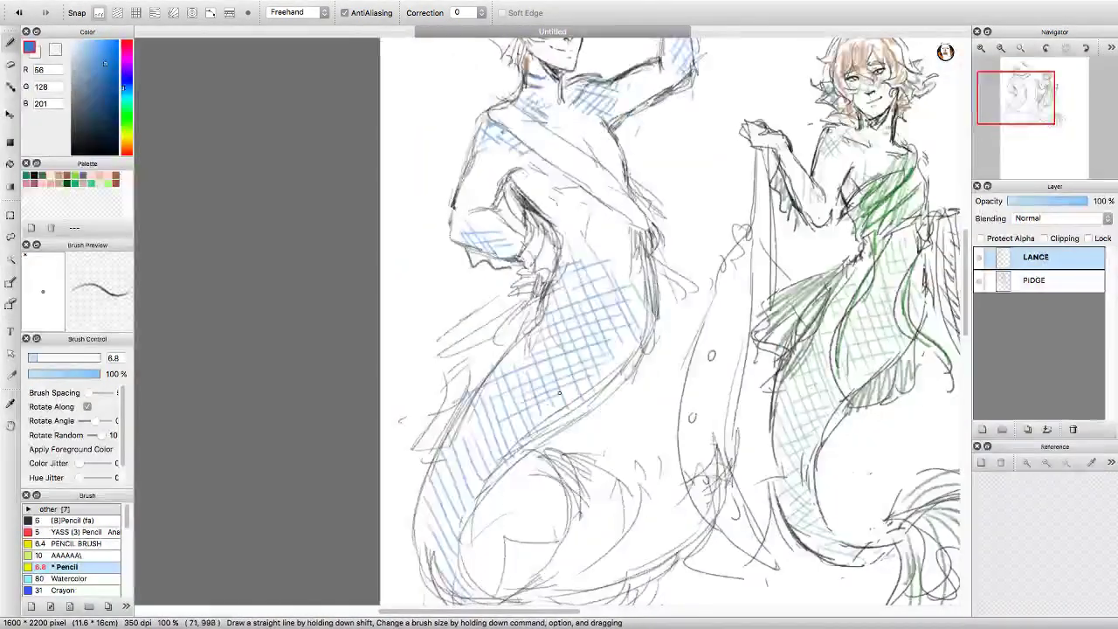
scroll(629, 284, "up", 3)
scroll(629, 284, "down", 3)
scroll(629, 284, "up", 2)
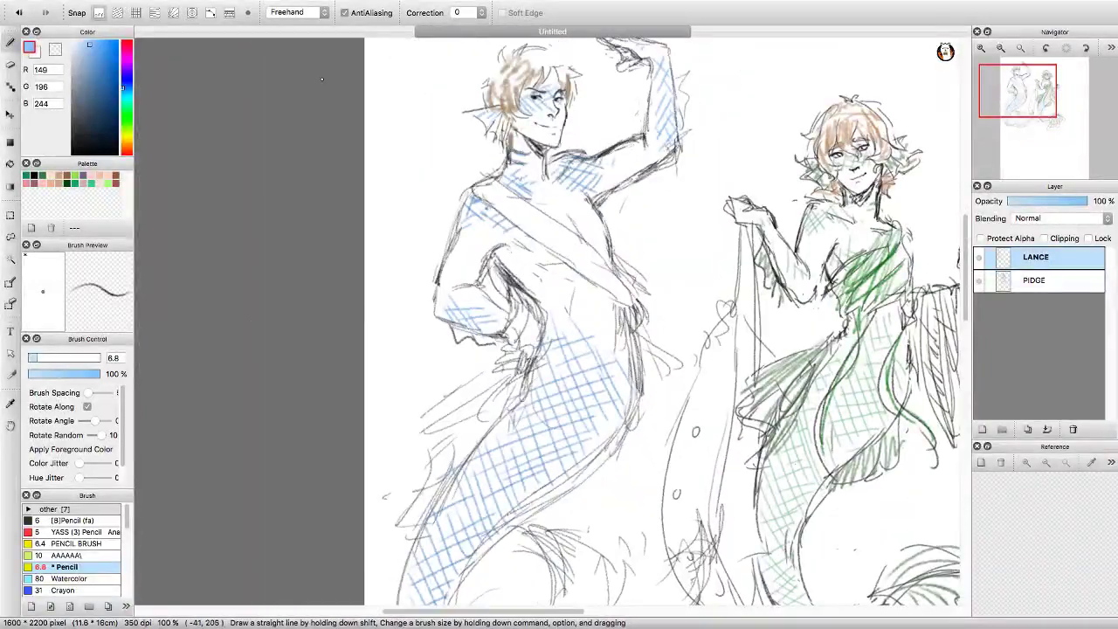
Shade the merman's ear fin, elbow fins and hip frills with cyan strokes, RGB 102, 226, 246.
left_click_drag(899, 157, 917, 179)
mouse_move(650, 284)
left_mouse_down()
mouse_move(584, 271)
mouse_move(568, 306)
left_mouse_up()
scroll(584, 271, "down", 2)
scroll(584, 270, "up", 2)
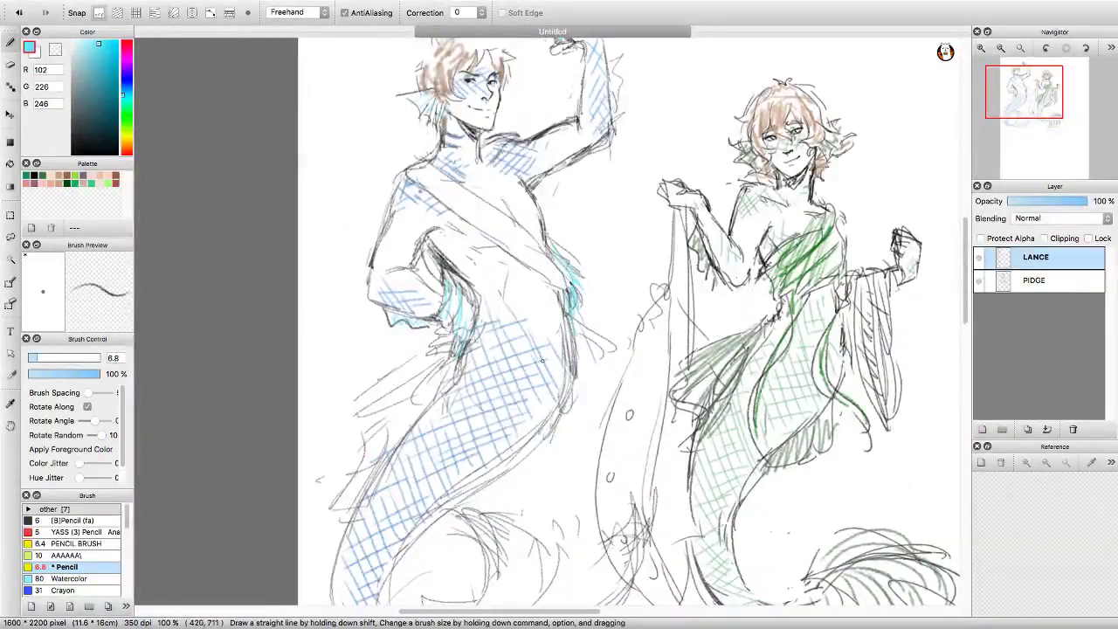
Streak the merman's back fin and tail fin with a lighter cyan, RGB 141, 233, 248.
left_click(90, 42)
scroll(542, 262, "up", 3)
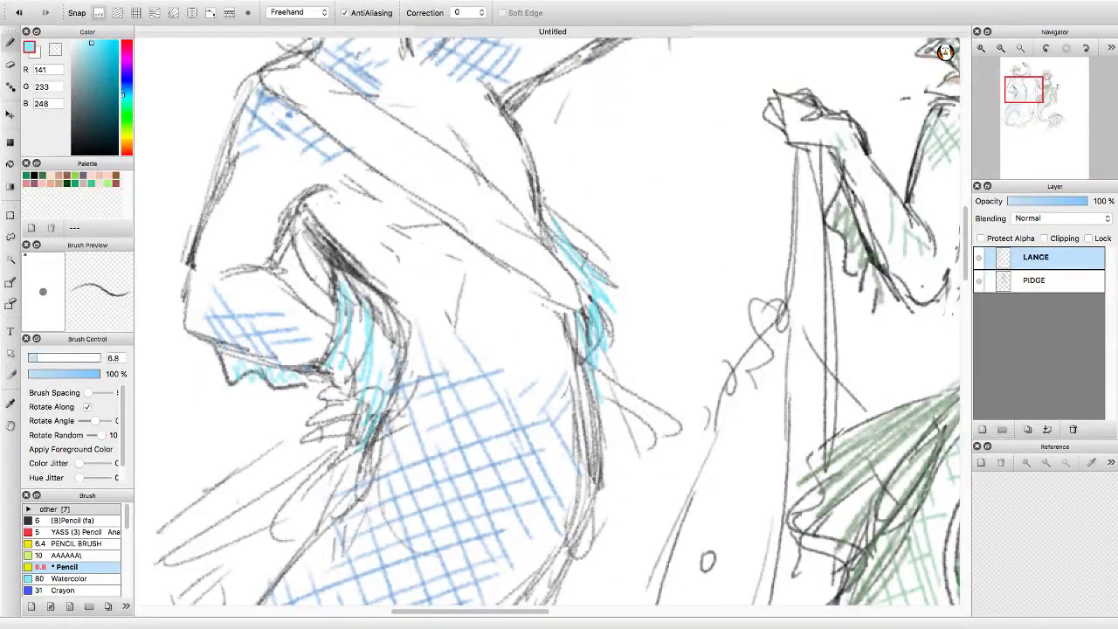
scroll(368, 426, "down", 5)
scroll(382, 221, "down", 5)
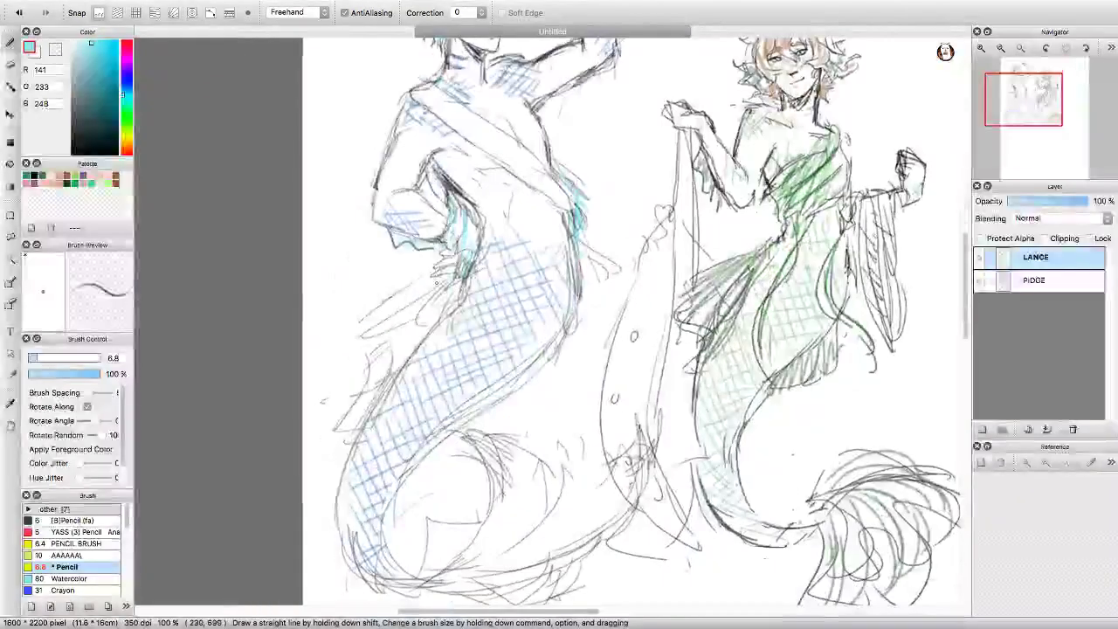
scroll(382, 221, "down", 3)
scroll(384, 349, "down", 1)
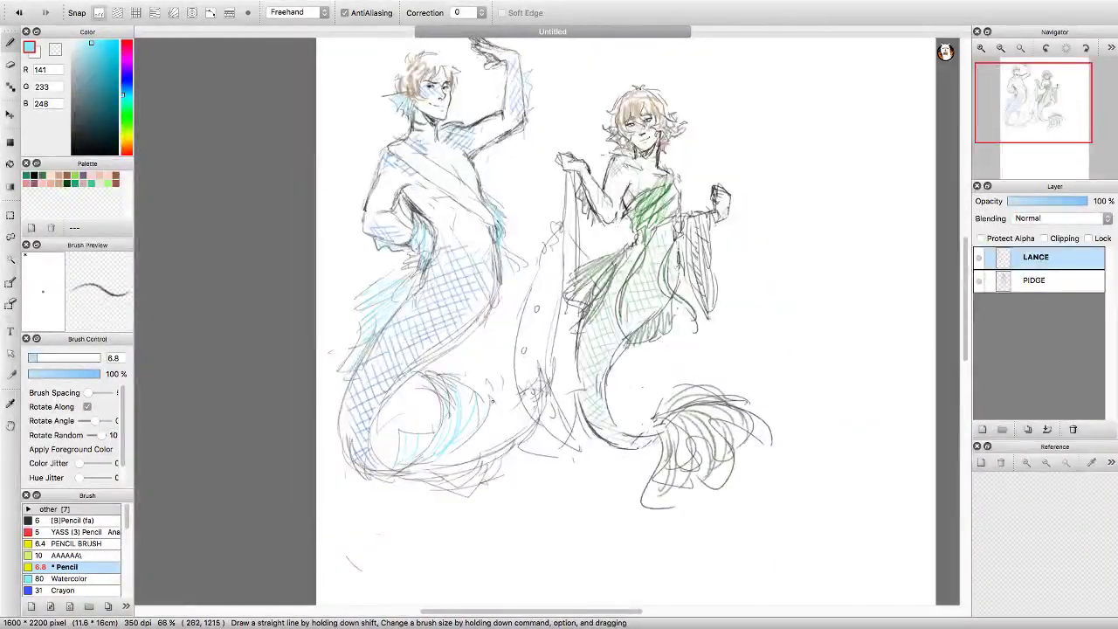
Hatch faint scales across the merman's ribs in pale blue, RGB 164, 196, 228.
scroll(492, 400, "up", 4)
left_click(386, 253, "alt")
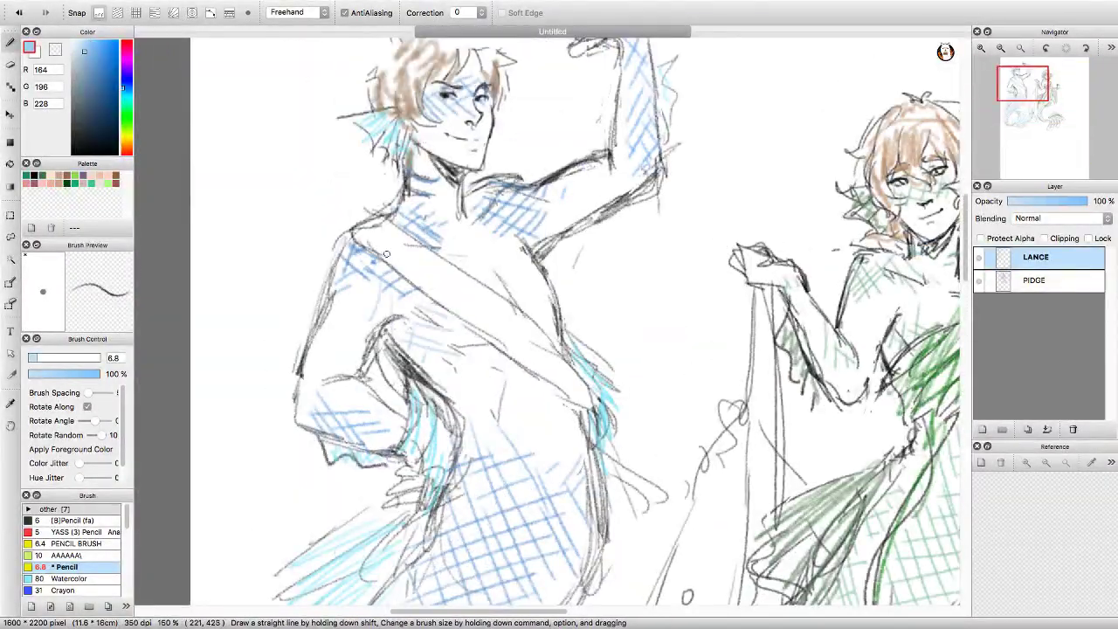
scroll(386, 253, "down", 3)
On a new layer with LANCE and PIDGE hidden, sketch a head's skull curve, lower curve and centre line in black.
key("super+shift+n")
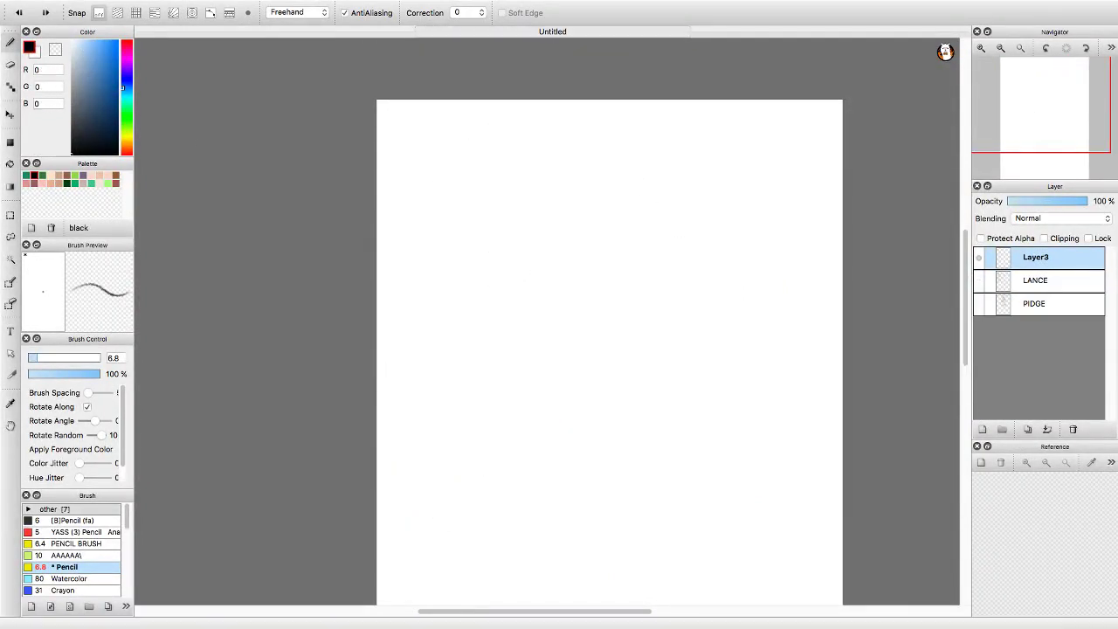
scroll(521, 181, "up", 2)
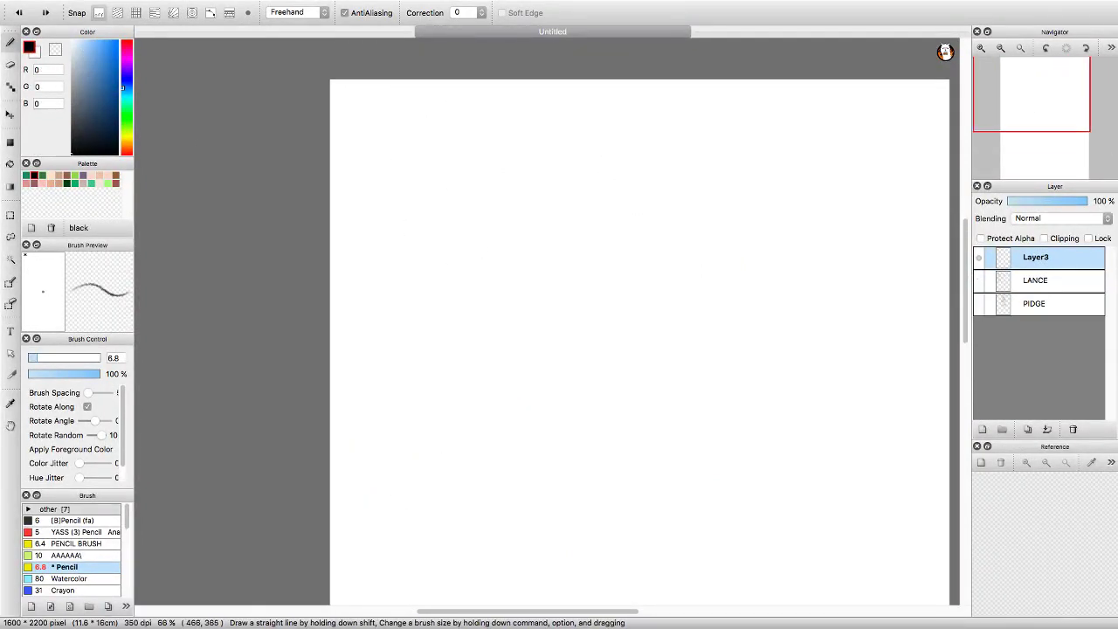
mouse_move(486, 149)
left_mouse_down()
mouse_move(499, 219)
mouse_move(524, 242)
mouse_move(556, 214)
left_mouse_up()
scroll(524, 242, "up", 1)
mouse_move(483, 177)
left_mouse_down()
mouse_move(496, 305)
mouse_move(472, 296)
left_mouse_up()
key("super+z")
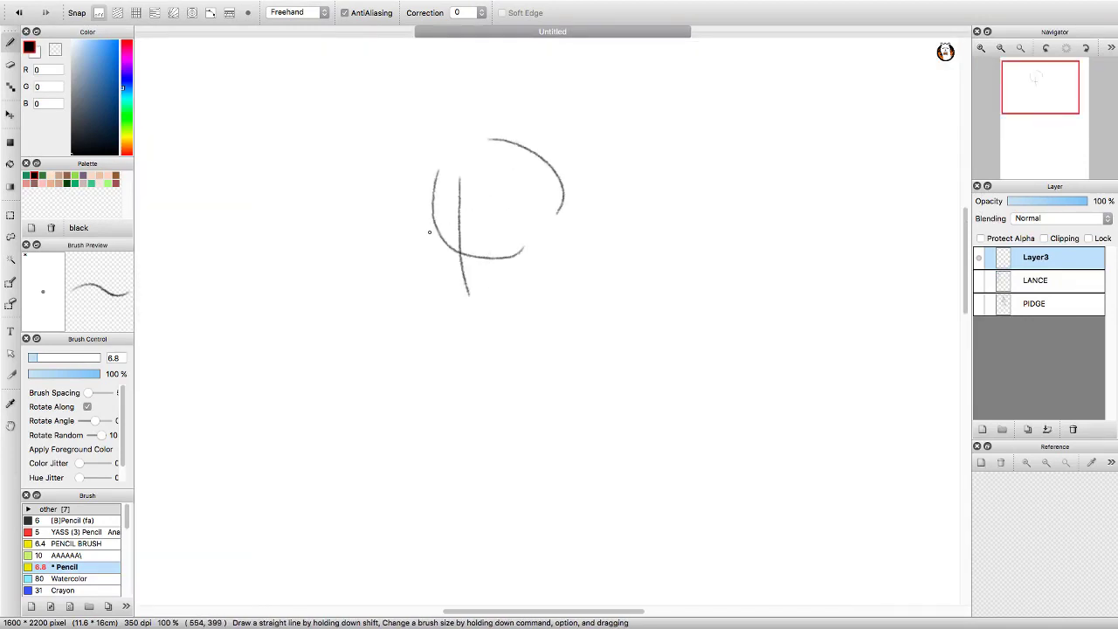
key("super+z")
Add a curved eye line across the head and sketch the near eye and eyebrow on it, undoing stray strokes.
mouse_move(451, 205)
left_mouse_down()
mouse_move(517, 252)
mouse_move(490, 264)
mouse_move(506, 259)
mouse_move(488, 254)
mouse_move(481, 224)
mouse_move(541, 236)
left_mouse_up()
scroll(459, 193, "up", 1)
key("super+z")
key("super+z")
key("super+z")
key("super+z")
left_click_drag(470, 229, 547, 238)
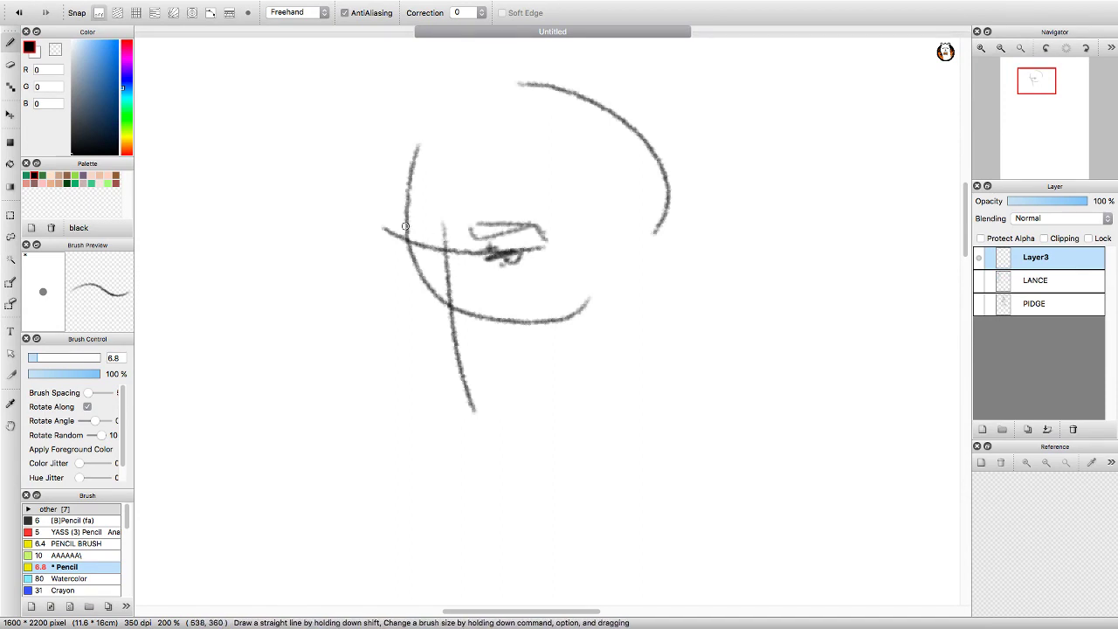
Sketch the far eye and eyebrow, outline the front of the face to the chin, and erase the construction lines.
left_click_drag(405, 226, 429, 230)
scroll(434, 212, "down", 3)
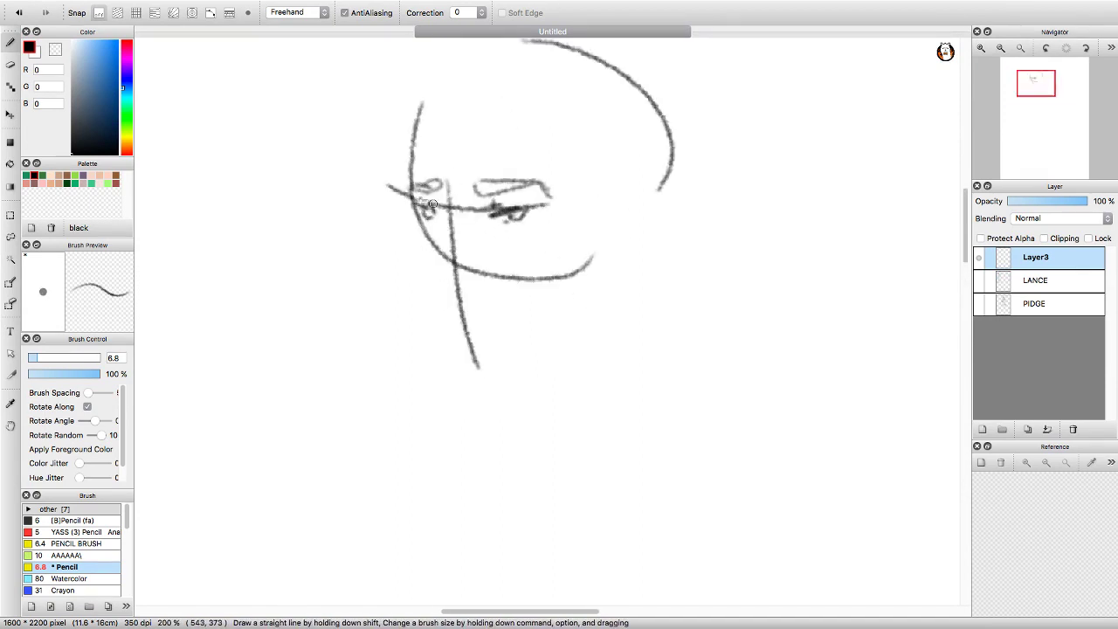
scroll(485, 176, "left", 2)
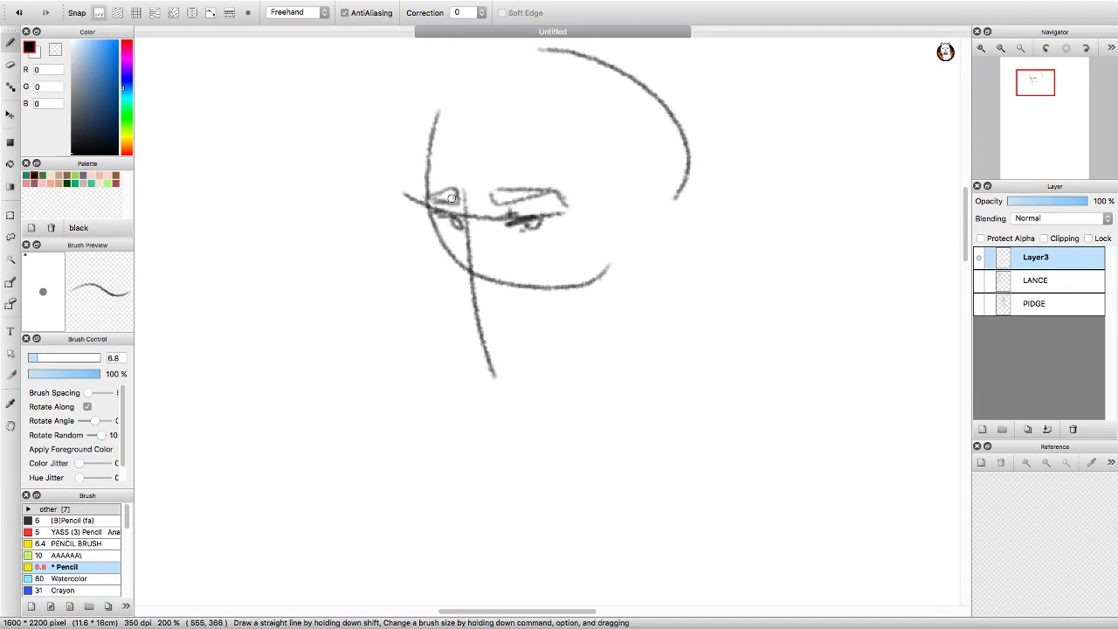
mouse_move(421, 202)
left_mouse_down()
mouse_move(465, 365)
mouse_move(505, 372)
mouse_move(473, 222)
mouse_move(629, 259)
left_mouse_up()
key("e")
key("b")
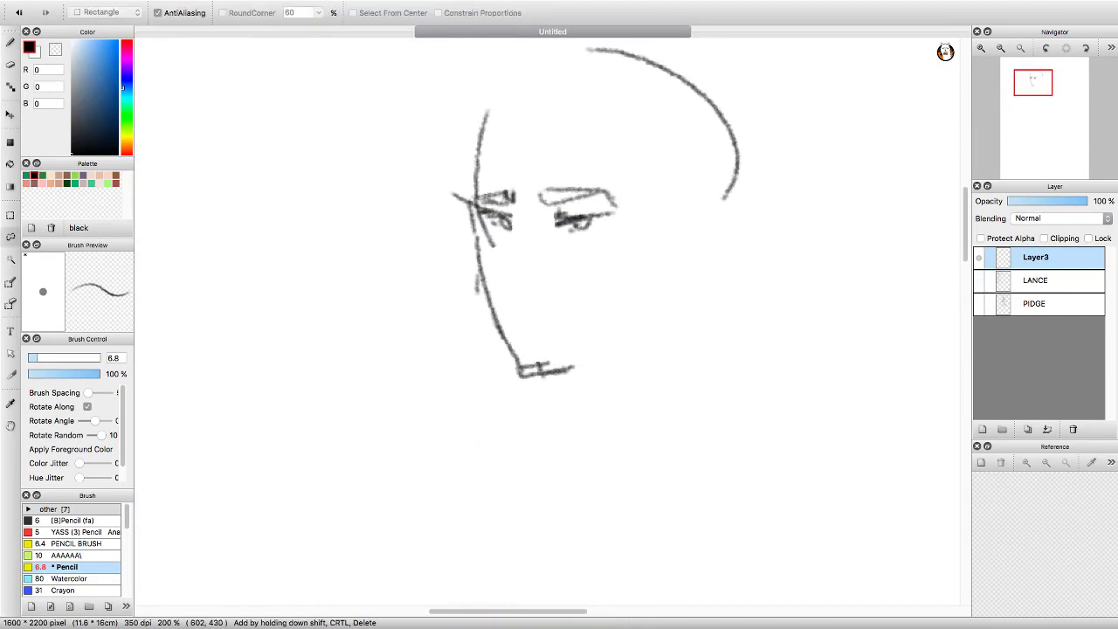
Select the near eye with its eyebrow and shift both 6 pixels away from the far eye.
left_click_drag(457, 132, 655, 250)
key("ctrl+t")
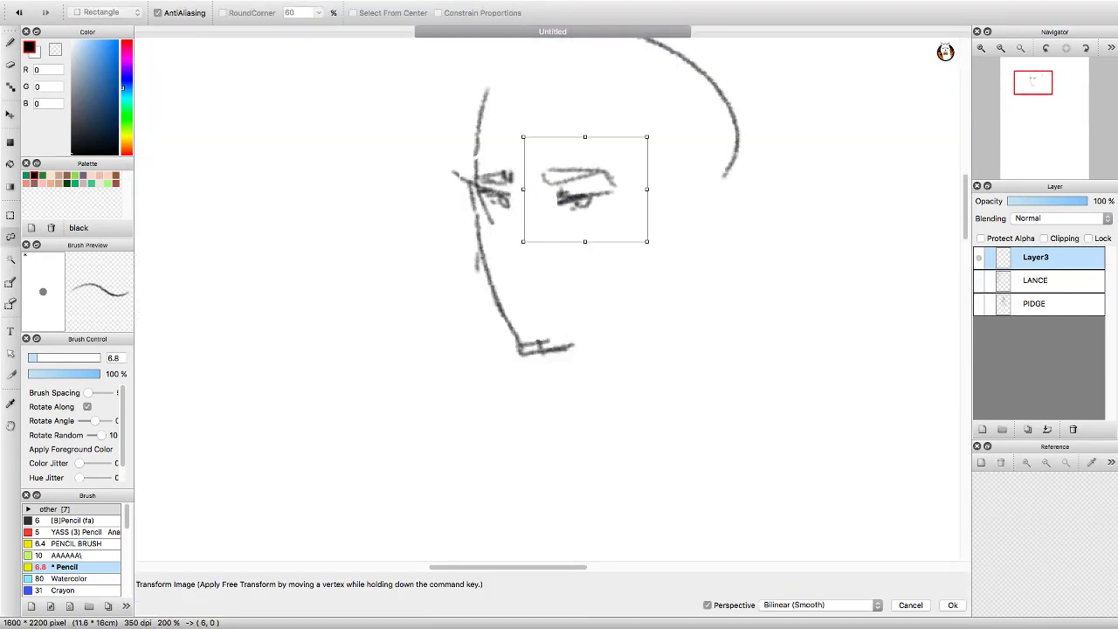
key("Return")
key("b")
Shade the near eyebrow, readjust the near eye area with a transform, and clear the selection.
left_click_drag(543, 322, 566, 321)
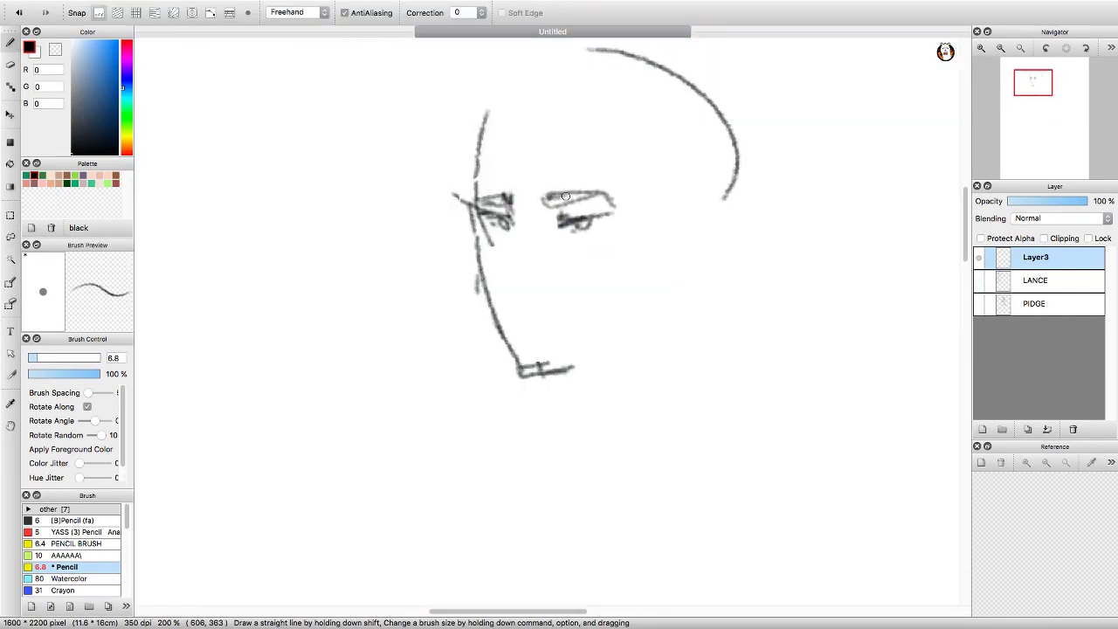
key("l")
mouse_move(535, 207)
left_mouse_down()
mouse_move(646, 202)
mouse_move(534, 207)
left_mouse_up()
key("ctrl+t")
key("Return")
key("m")
key("ctrl+d")
key("b")
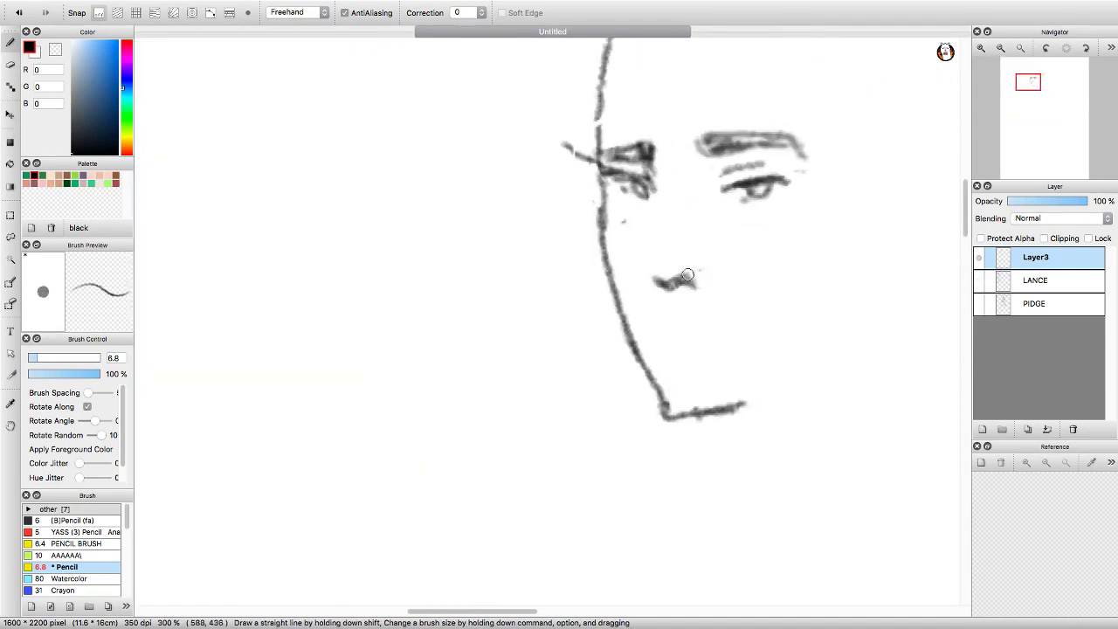
Draw the nose base and a narrow closed mouth between the eyes and chin, undoing unwanted strokes.
left_click_drag(582, 348, 653, 349)
key("ctrl+z")
left_click_drag(580, 325, 653, 353)
key("ctrl+z")
left_click(585, 160)
key("ctrl+z")
scroll(564, 236, "up", 3)
scroll(564, 236, "right", 1)
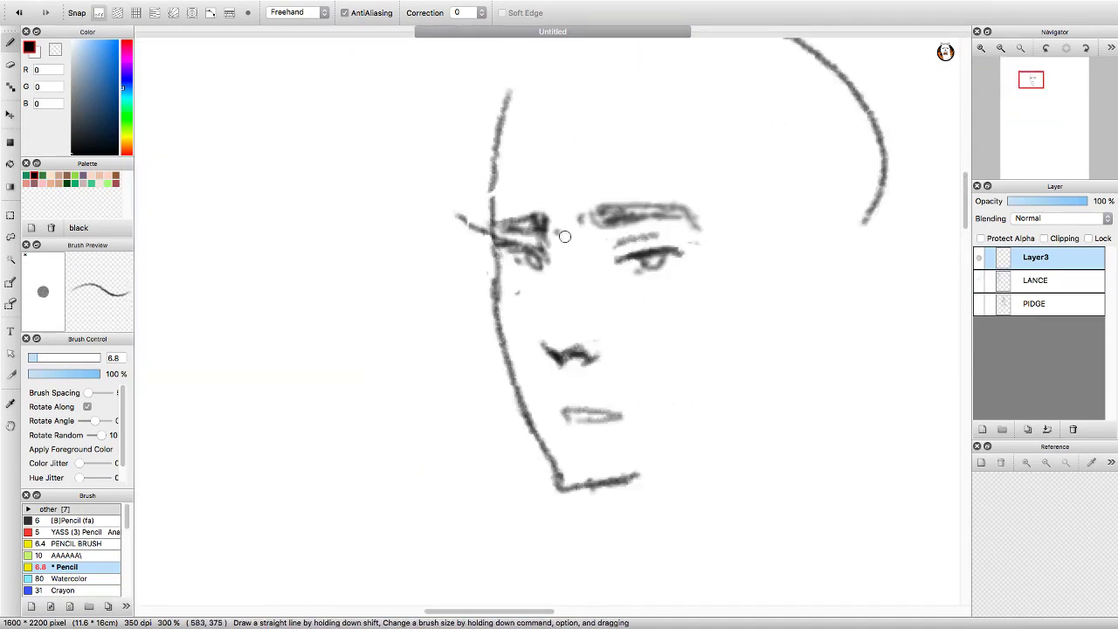
Redraw the mouth as a single straight line and add a short mark under the nose.
scroll(549, 373, "down", 2)
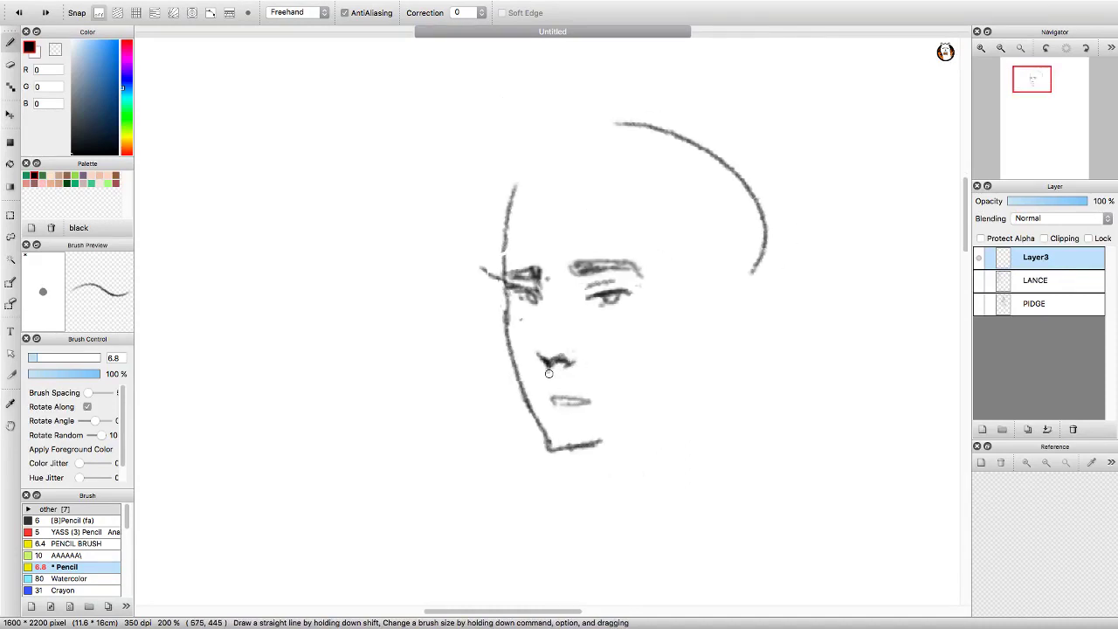
scroll(577, 267, "down", 2)
scroll(577, 267, "right", 1)
key("ctrl+z")
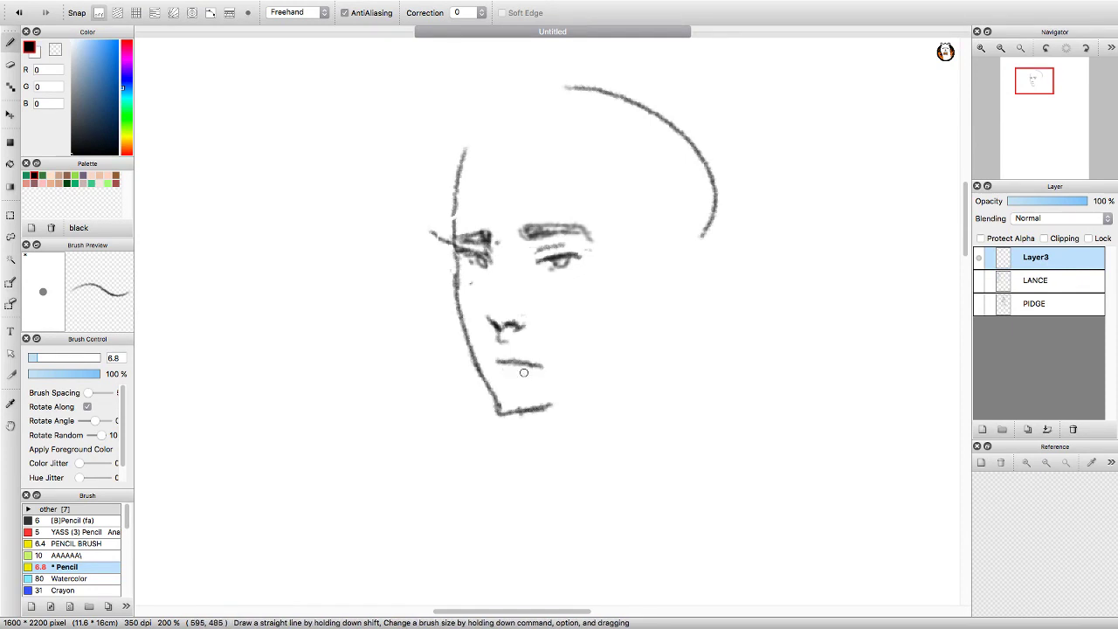
Sketch a pointed webbed fin ear at eye level and the rear jawline leading to the chin.
scroll(530, 365, "down", 1)
left_click_drag(610, 279, 688, 282)
mouse_move(678, 295)
left_mouse_down()
mouse_move(617, 343)
mouse_move(601, 379)
left_mouse_up()
left_click_drag(611, 270, 606, 327)
scroll(577, 164, "down", 1)
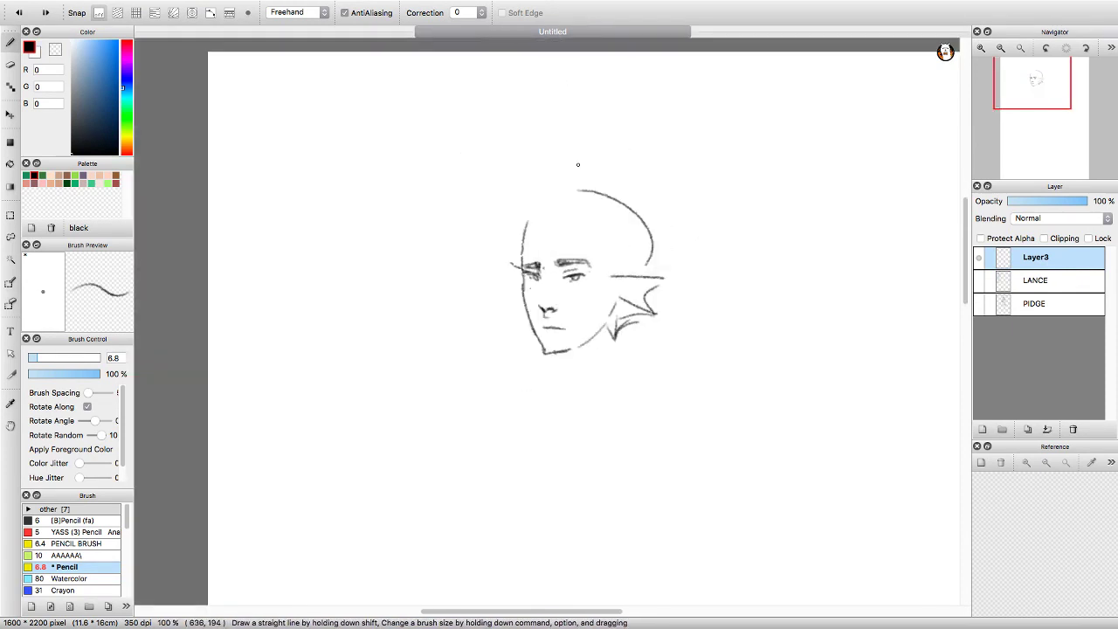
Mirror the view, clear the fin ear's webbing below its top line, and reshape the far eye and eyebrow.
key("h")
scroll(516, 253, "up", 3)
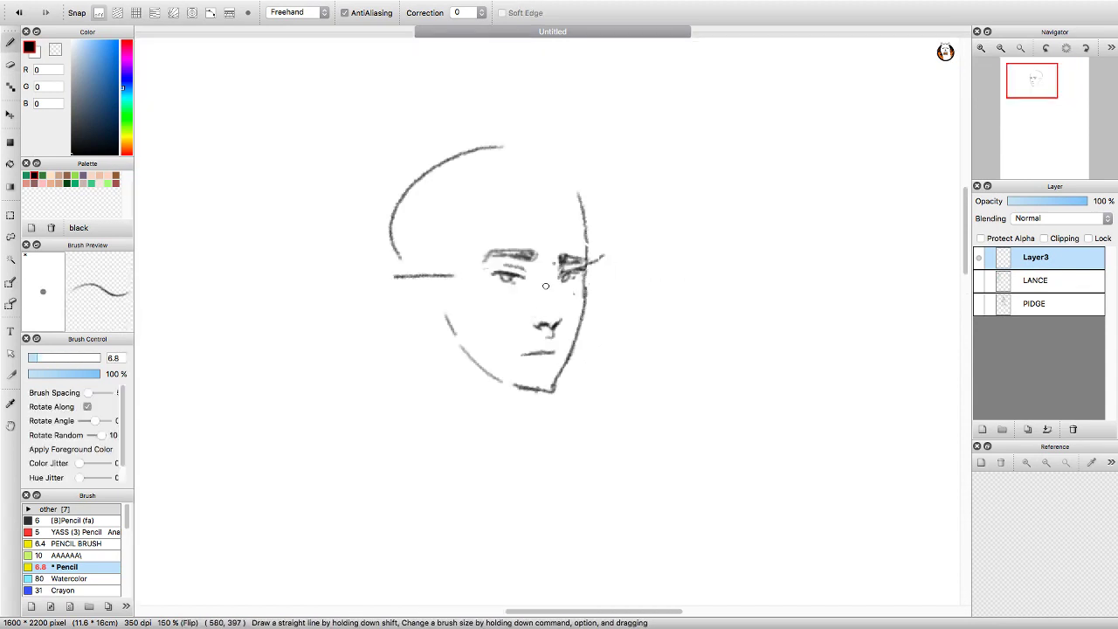
scroll(478, 283, "down", 1)
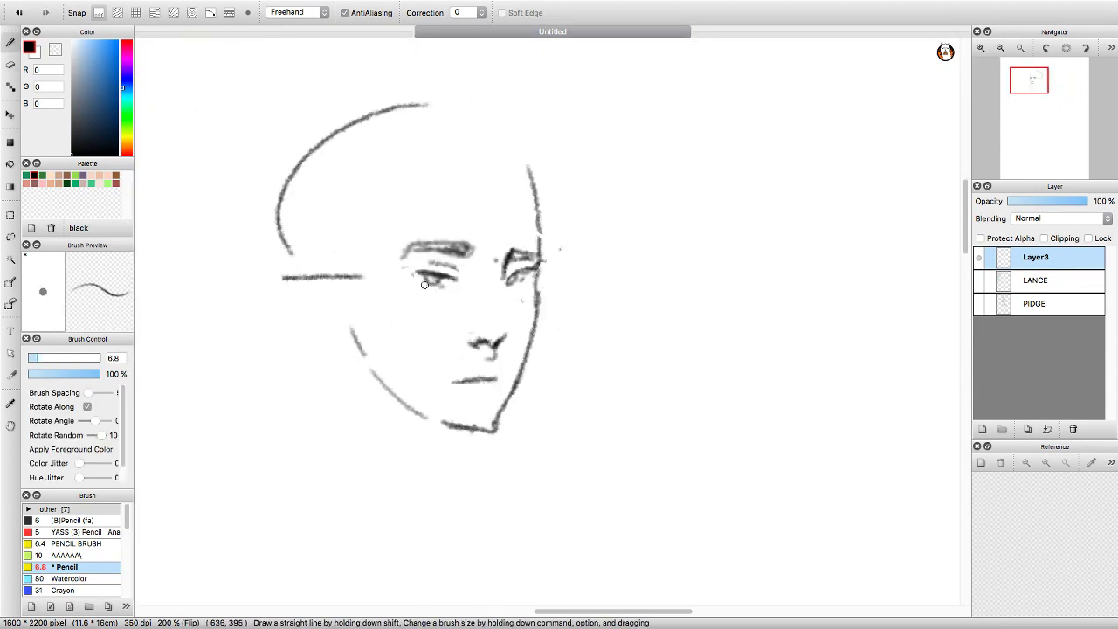
Restore the normal view, reduce the Pencil to size 5, and define the lids and irises of both eyes.
key("h")
scroll(527, 271, "up", 1)
key("bracketleft")
key("bracketleft")
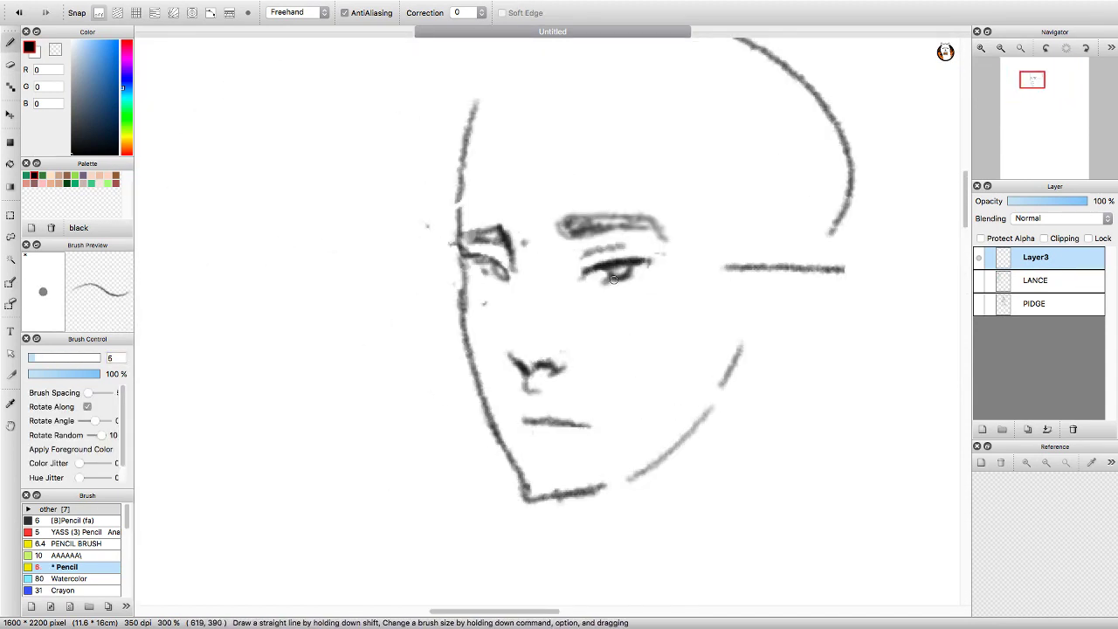
scroll(494, 274, "down", 1)
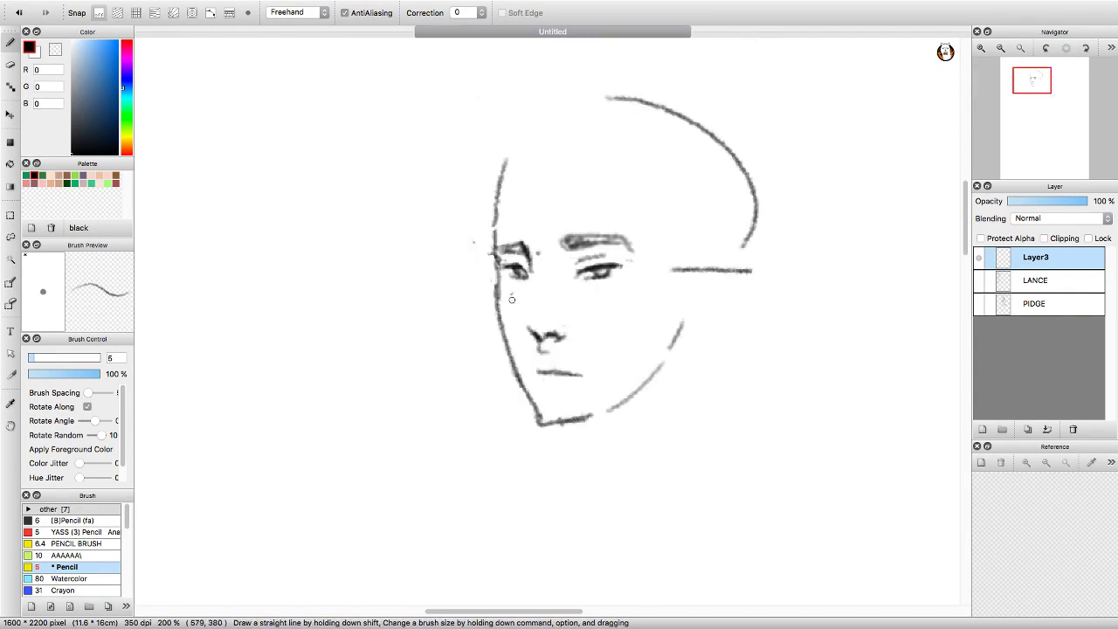
Compare the face in normal and mirrored view while darkening the far eye and eyebrow.
scroll(515, 279, "up", 1)
key("h")
scroll(503, 262, "down", 2)
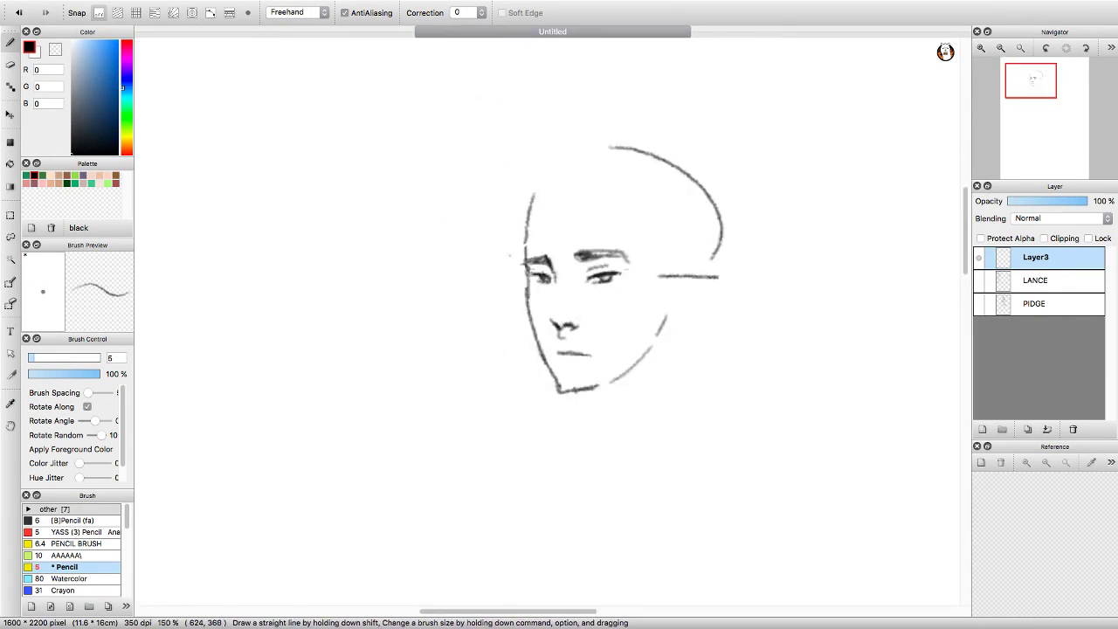
scroll(539, 264, "up", 1)
scroll(877, 229, "down", 2)
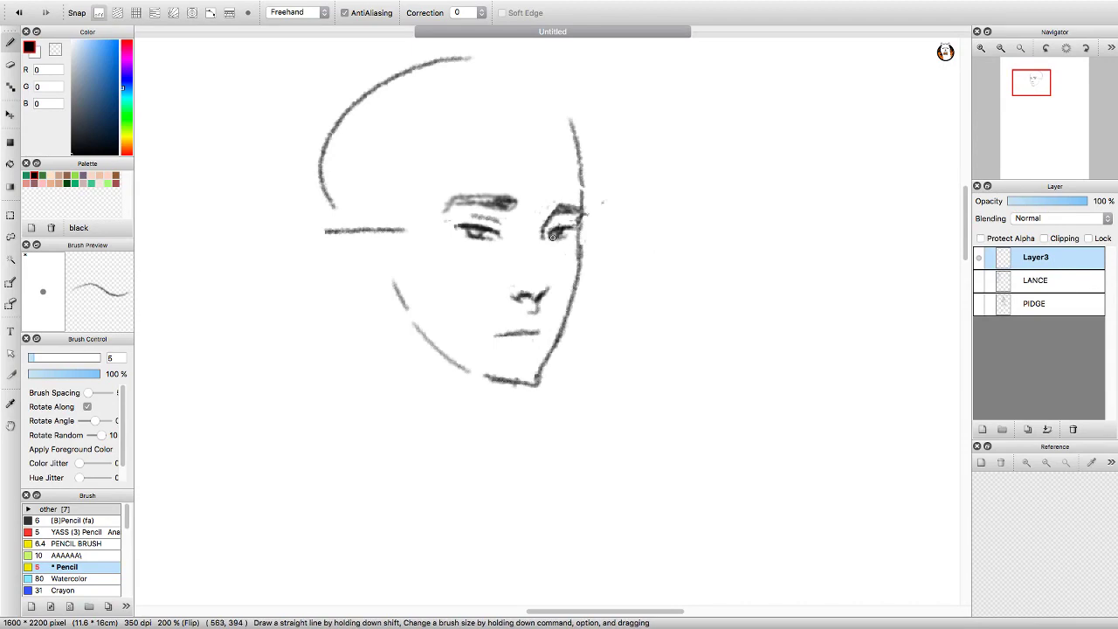
Select the near eyebrow and raise it slightly above the eye, then return to the unmirrored view.
key("m")
key("super+t")
key("Escape")
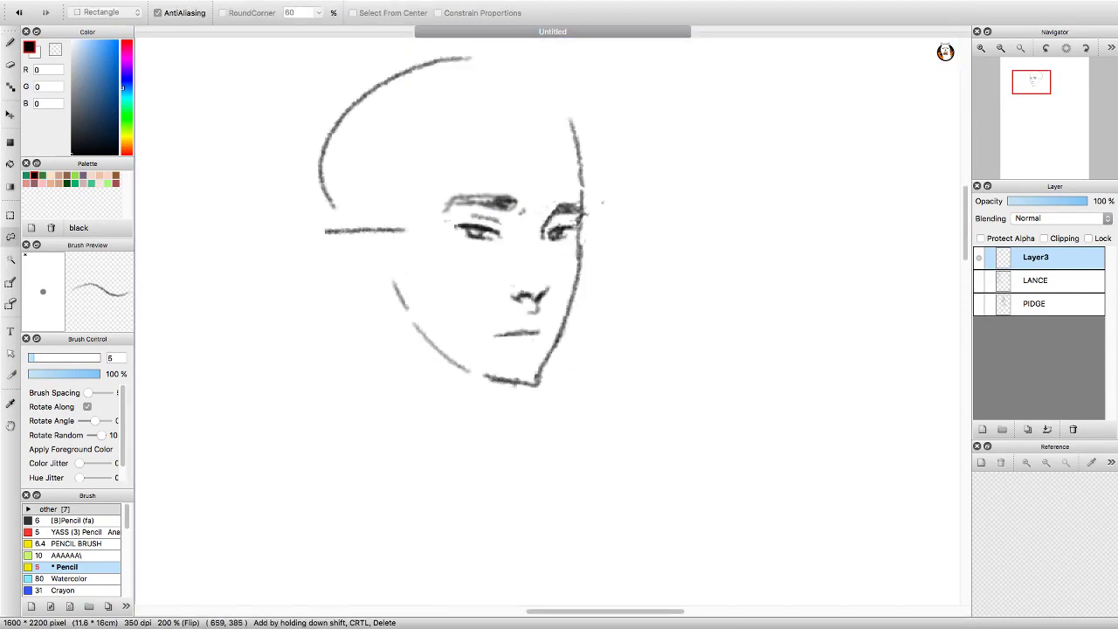
key("super+t")
key("Escape")
key("h")
key("b")
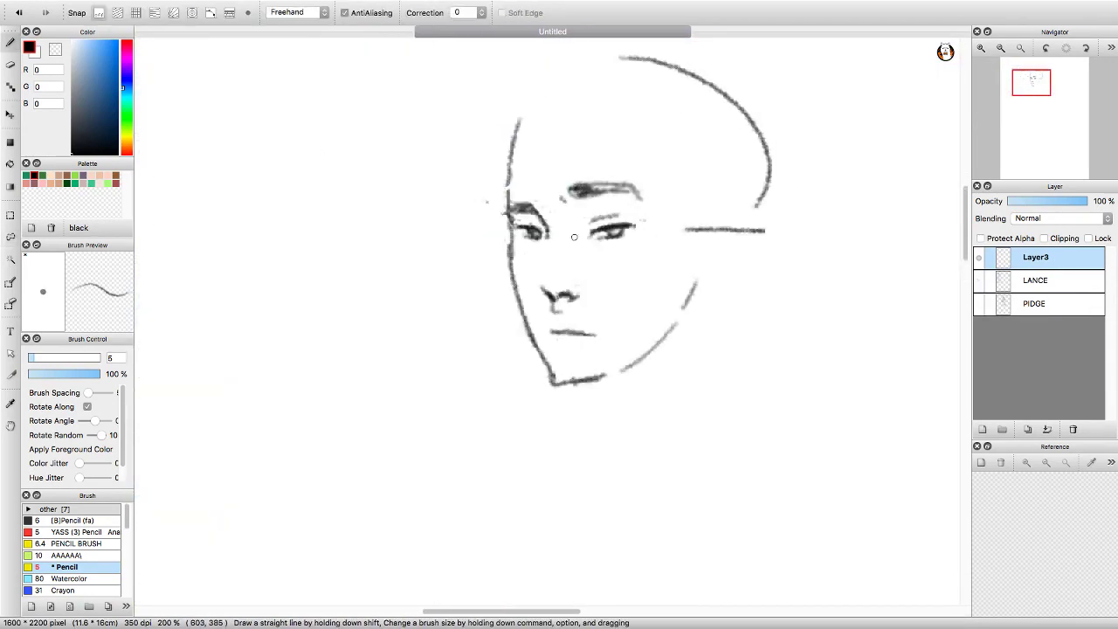
Strengthen the jaw and chin line and redraw the webbed fin ear with pointed spines at eye level.
mouse_move(524, 310)
left_mouse_down()
mouse_move(552, 385)
mouse_move(628, 363)
left_mouse_up()
key("super+minus")
left_click_drag(576, 242, 622, 281)
left_click_drag(567, 252, 597, 312)
left_click_drag(612, 257, 625, 297)
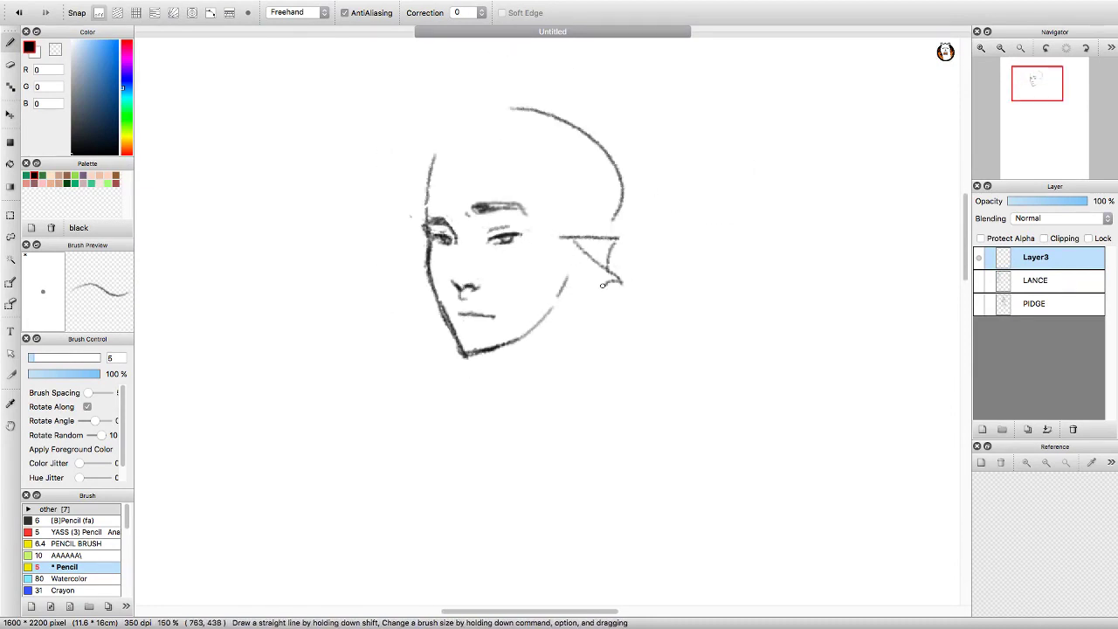
left_click_drag(562, 239, 556, 328)
left_click_drag(633, 295, 704, 295)
Erase the forehead guide line at the front of the head.
key("e")
left_click_drag(504, 162, 489, 229)
key("b")
Show the LANCE layer and move the new head 134 pixels right and 21 pixels up beside the merman.
left_click(979, 280)
key("super+minus")
key("super+t")
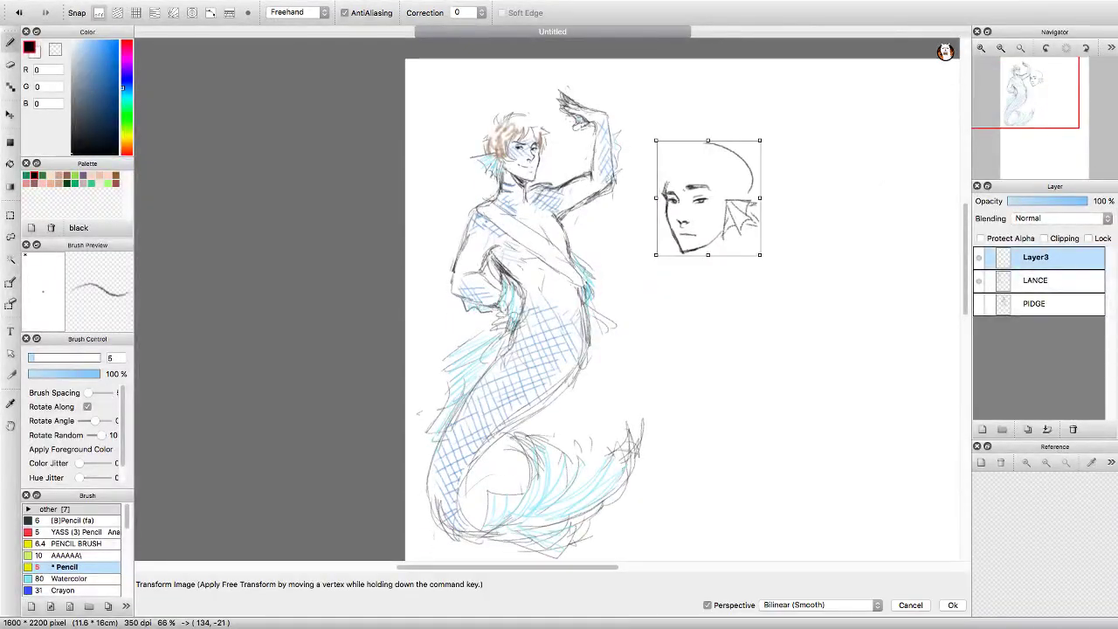
key("Return")
Draw the sidelock in front of the fin ear and pointed bangs over the forehead in black.
key("super+plus")
key("super+minus")
key("super+plus")
left_click(29, 175)
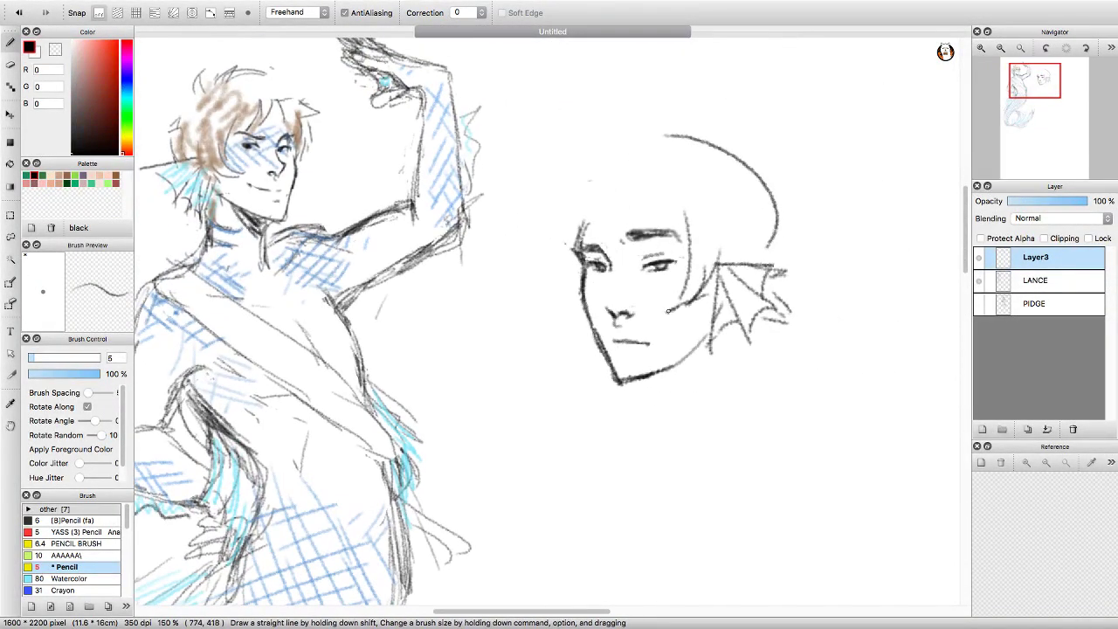
mouse_move(651, 185)
left_mouse_down()
mouse_move(673, 247)
mouse_move(668, 199)
mouse_move(618, 294)
mouse_move(583, 297)
left_mouse_up()
scroll(611, 262, "right", 3)
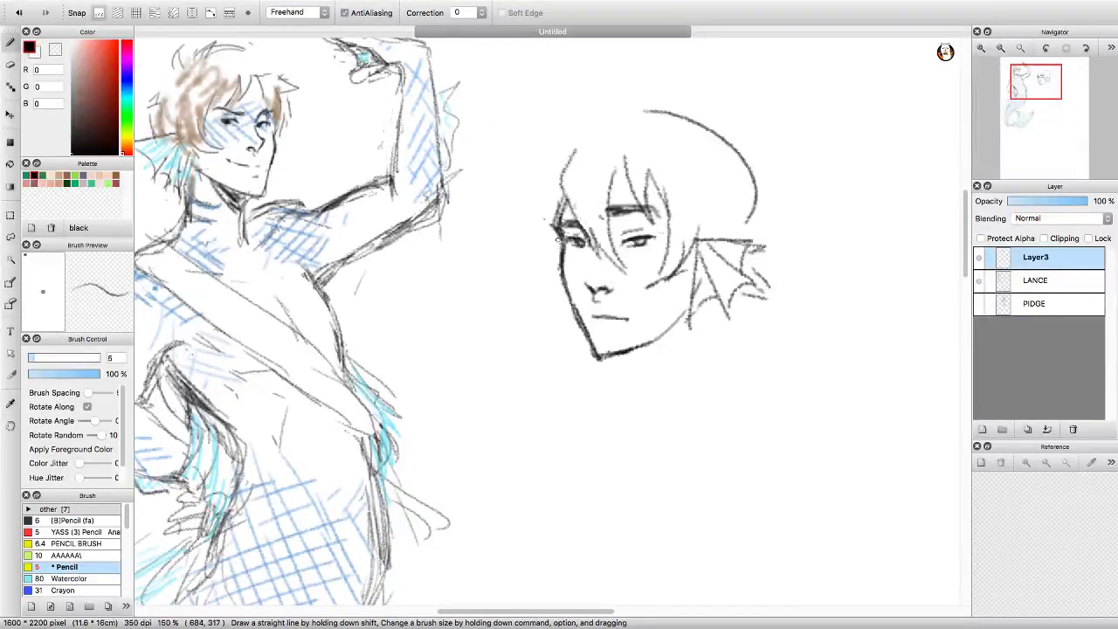
Sketch layered hair strands along the far side of the face and tufts over the crown.
mouse_move(534, 206)
left_mouse_down()
mouse_move(506, 271)
mouse_move(519, 342)
left_mouse_up()
scroll(561, 171, "up", 2)
left_click_drag(651, 163, 603, 197)
left_click_drag(572, 167, 520, 211)
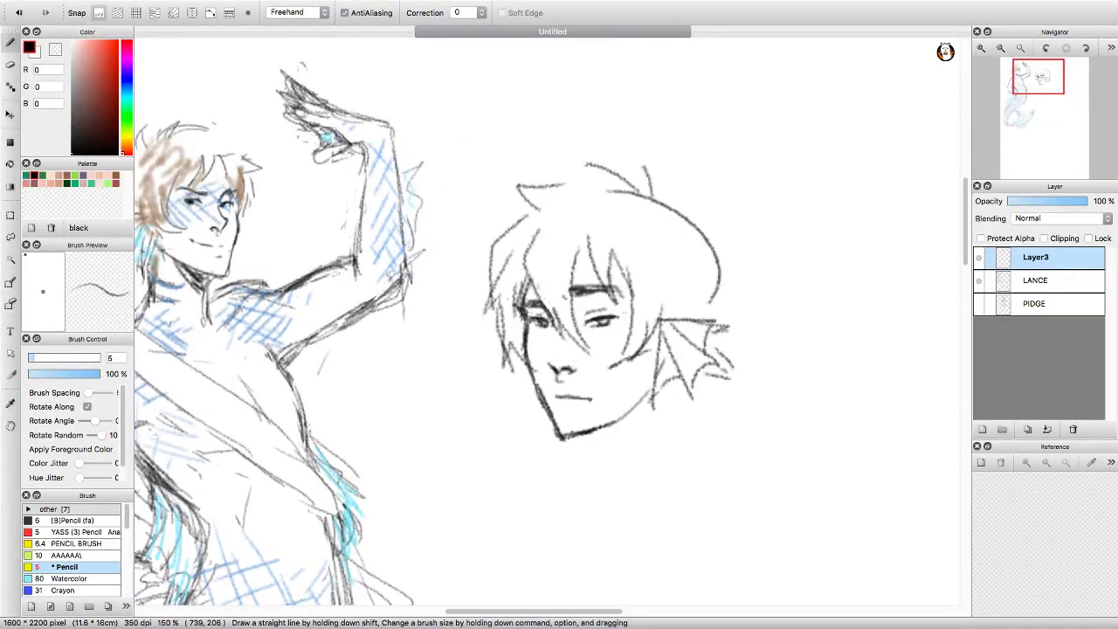
In mirrored view, erase parts of the skull outline and stray lines, and redraw the crown with loose hair strokes.
key("super+minus")
key("h")
key("e")
left_click_drag(546, 156, 611, 130)
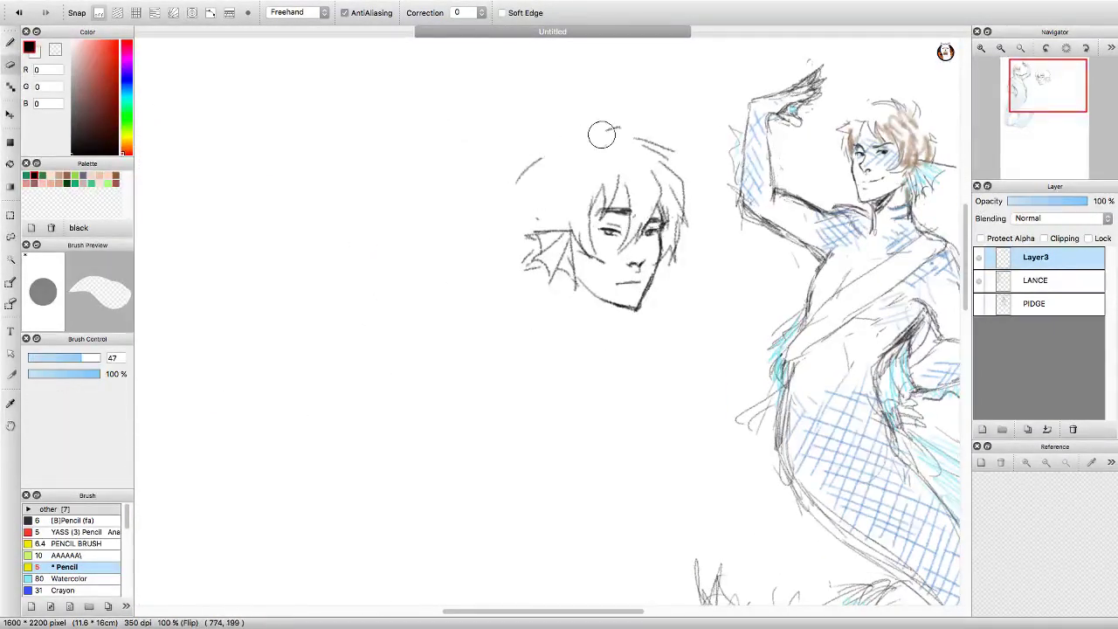
key("b")
key("e")
mouse_move(578, 248)
left_mouse_down()
mouse_move(594, 279)
mouse_move(578, 303)
left_mouse_up()
key("b")
Add hair strands behind the ear and a small pointed fin on the far side, then unmirror the view.
left_click_drag(522, 246, 541, 234)
left_click_drag(675, 262, 698, 231)
left_click_drag(657, 290, 674, 268)
key("h")
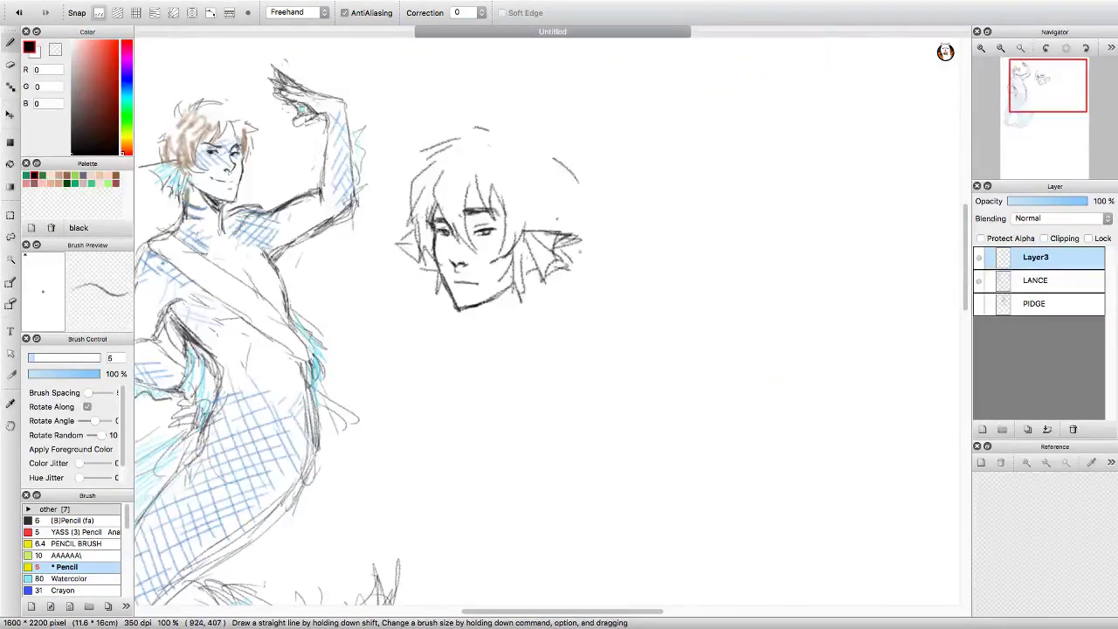
Hide the LANCE layer and use a free transform to move the head sketch up towards the page's top edge.
key("super+minus")
scroll(543, 349, "up", 3)
scroll(544, 349, "down", 2)
key("super+t")
left_click_drag(536, 195, 567, 163)
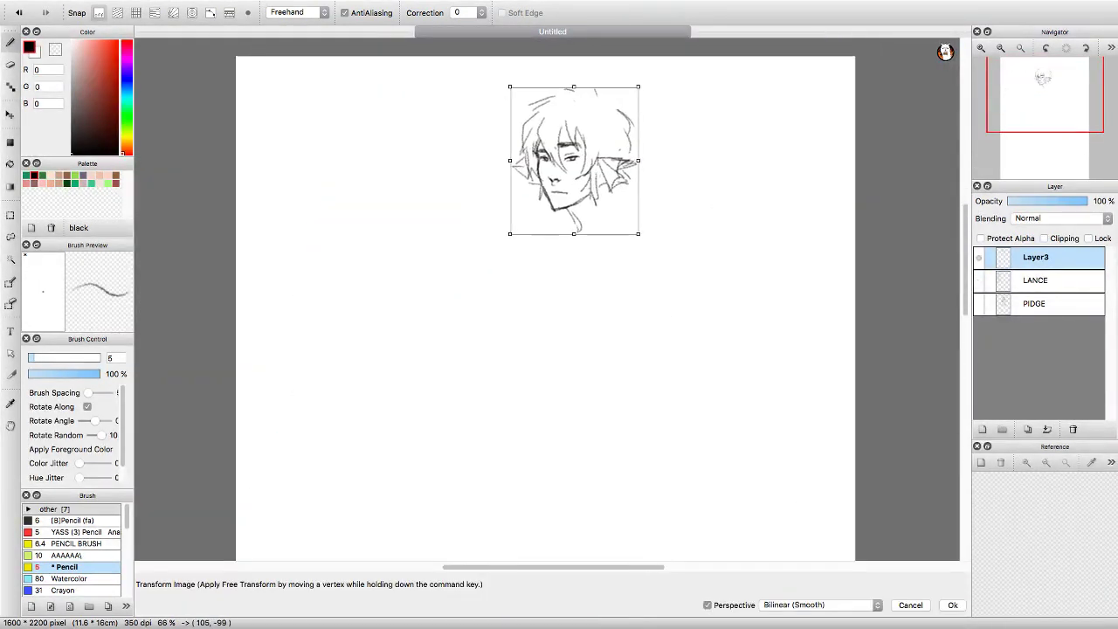
key("Return")
Sketch the neck, a shoulder circle, the chest line, and curved back and arm lines below the head, plus loose hair at the nape.
key("b")
left_click_drag(612, 249, 583, 292)
mouse_move(611, 228)
left_mouse_down()
mouse_move(616, 328)
mouse_move(557, 400)
left_mouse_up()
scroll(594, 349, "down", 2)
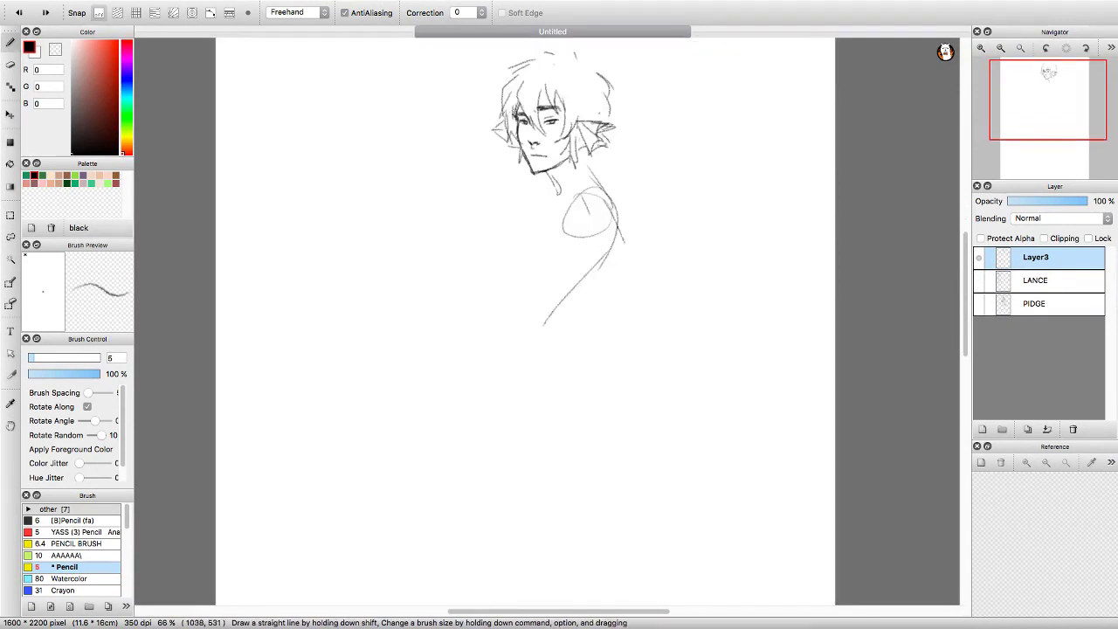
left_click_drag(611, 184, 622, 268)
left_click_drag(612, 236, 563, 358)
left_click_drag(594, 145, 620, 166)
key("super+plus")
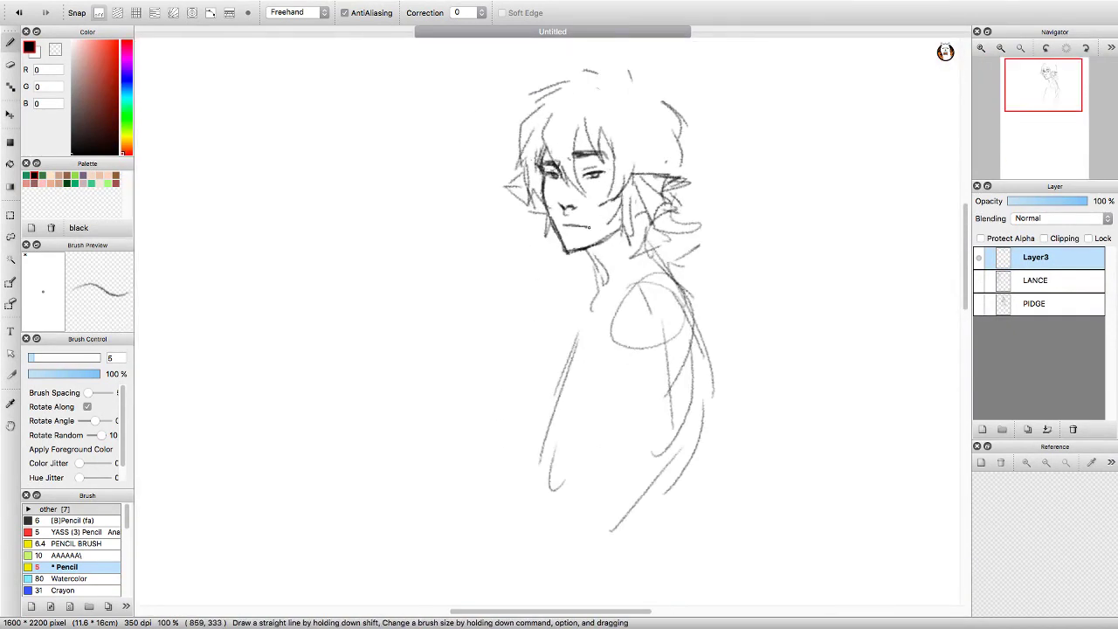
Select the head and use a free transform to make it slightly smaller and set it closer to the shoulders.
key("super+minus")
key("super+minus")
key("super+plus")
key("super+plus")
key("super+plus")
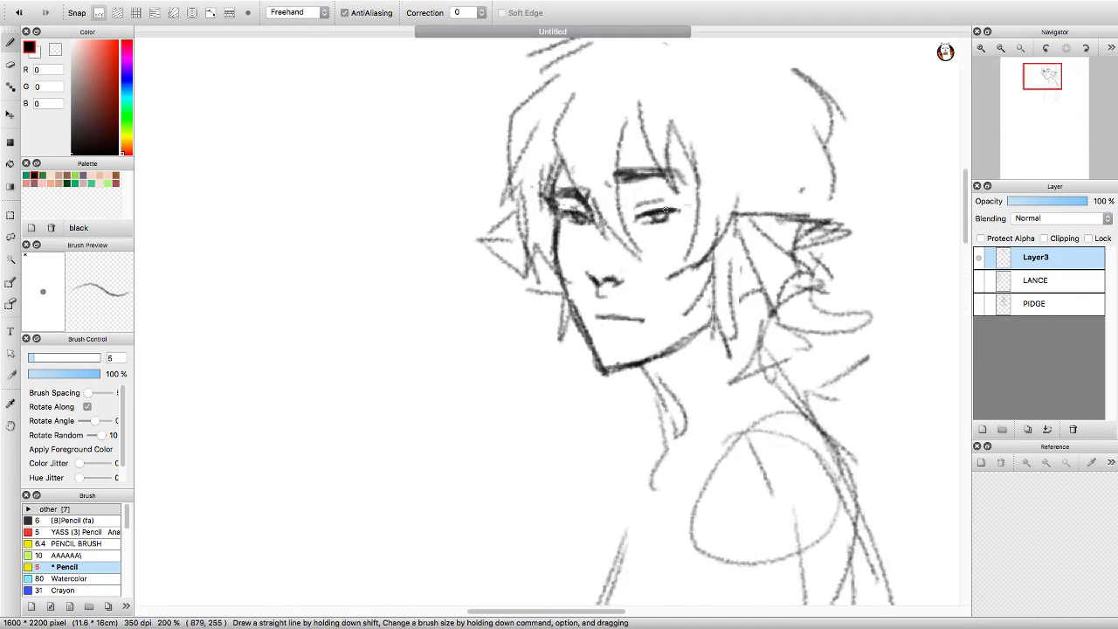
key("super+minus")
key("super+minus")
key("super+minus")
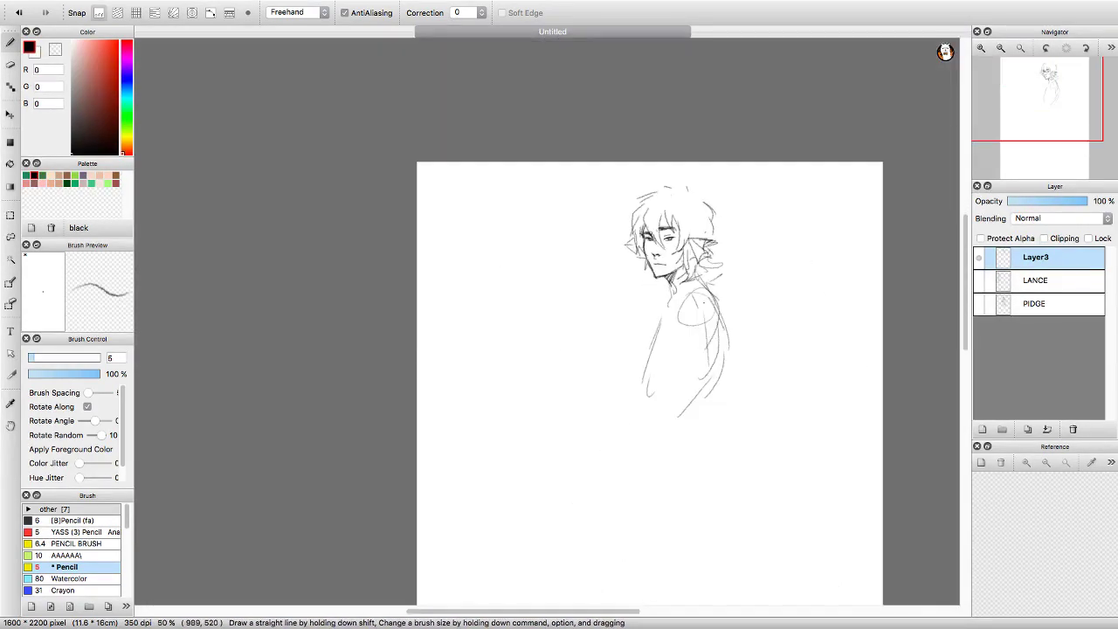
key("m")
key("super+t")
key("Escape")
key("super+plus")
key("b")
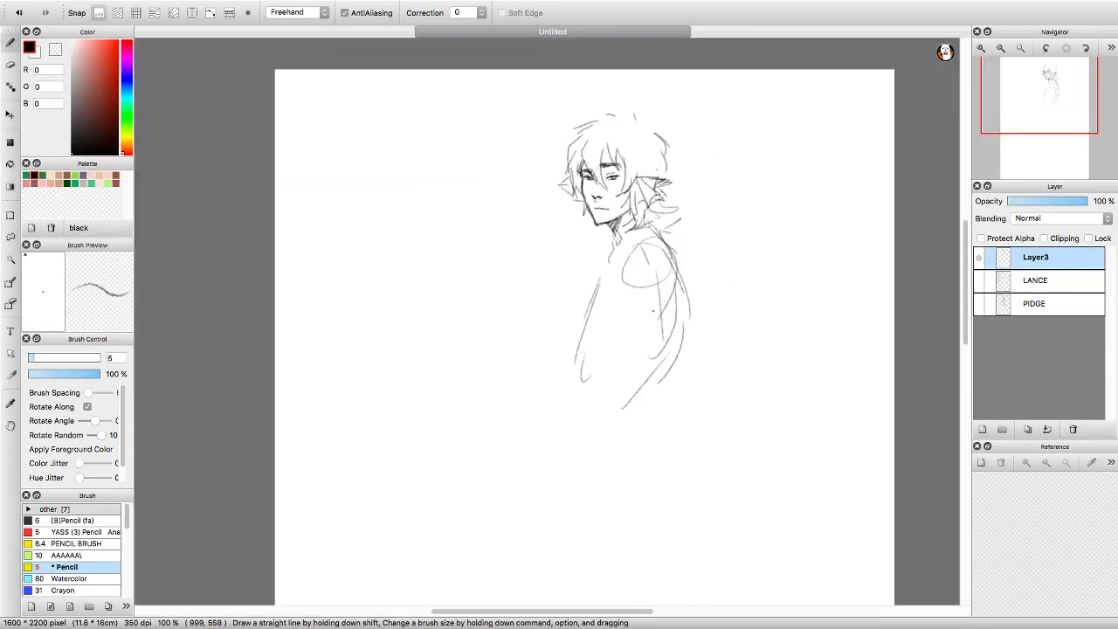
Sketch a second shoulder circle, the arm's long outer curves, and the waist and belly lines of the torso.
key("super+minus")
left_click_drag(664, 255, 644, 288)
left_click_drag(655, 332, 597, 395)
left_click_drag(667, 266, 673, 428)
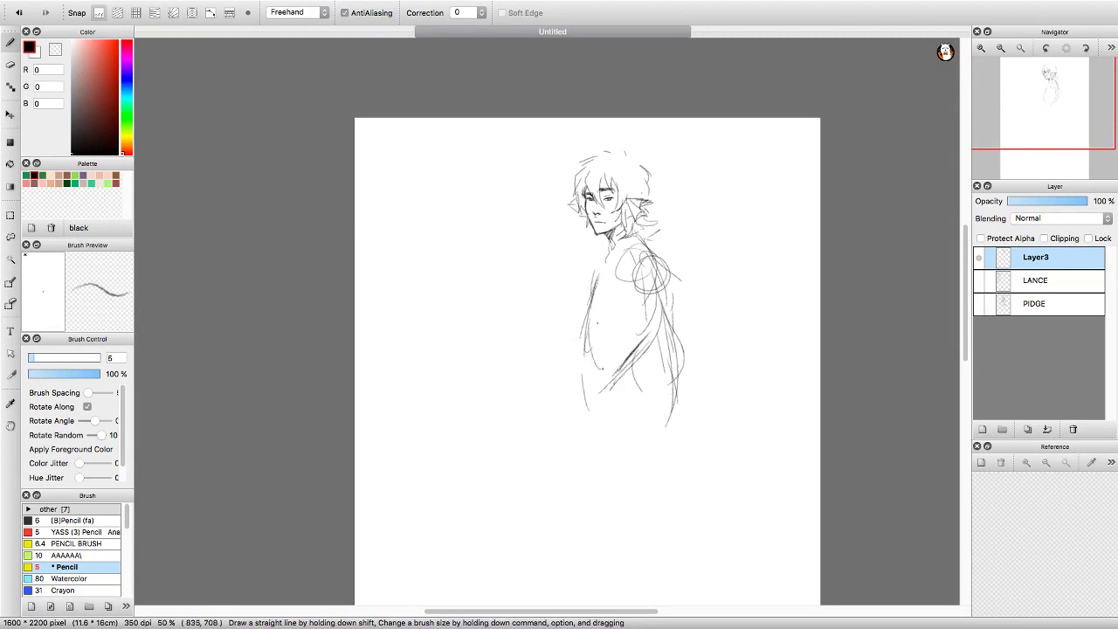
Sketch a long tail curving down from the hips, with two sweeping guide curves for the tail fin.
scroll(643, 350, "down", 3)
left_click_drag(611, 337, 580, 558)
scroll(611, 393, "down", 2)
left_click_drag(583, 472, 401, 522)
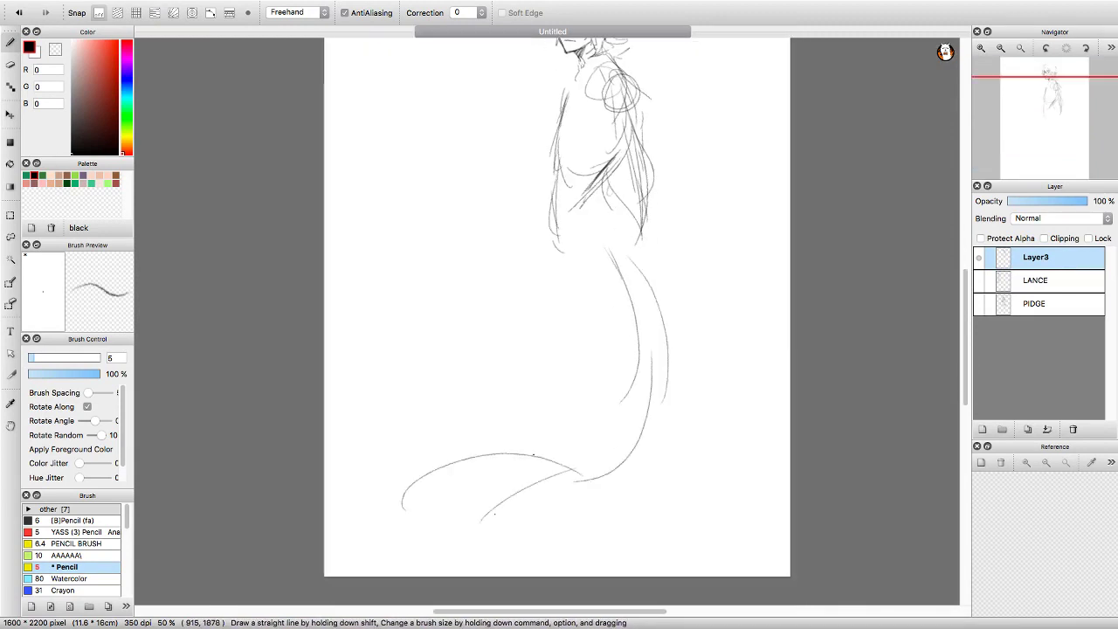
Scale the whole figure down with a free transform and show the LANCE layer beside it.
scroll(657, 389, "up", 2)
key("super+minus")
key("super+t")
left_click_drag(748, 579, 716, 523)
key("Return")
left_click(979, 280)
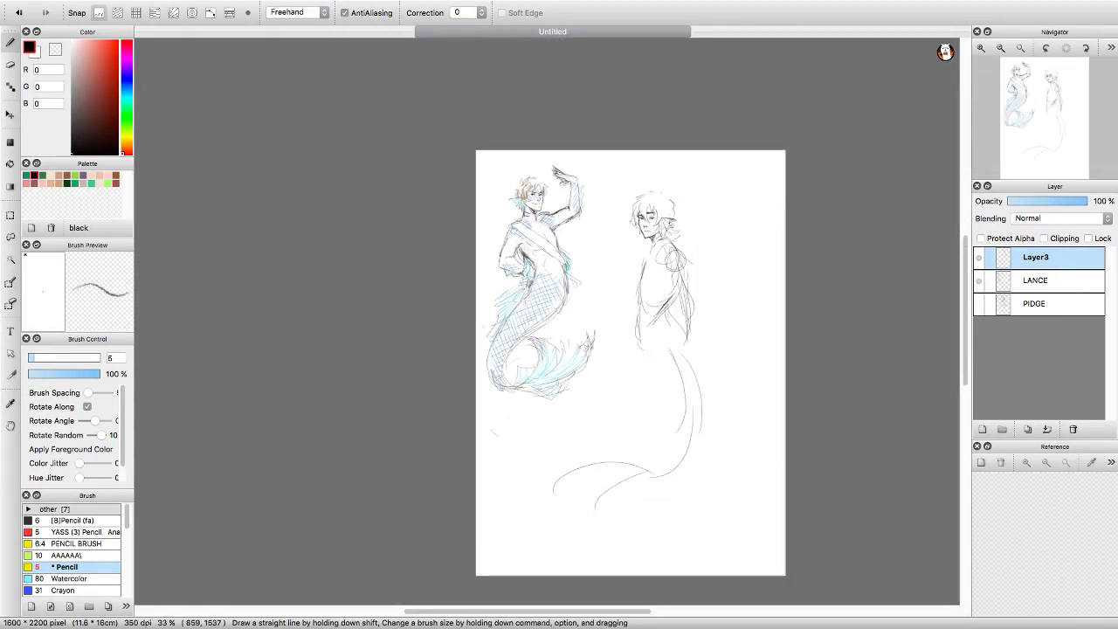
Draw the tail's side contours from the hips to its base and outline the upper lobe of the tail fin.
key("super+plus")
mouse_move(674, 278)
left_mouse_down()
mouse_move(703, 489)
mouse_move(515, 467)
left_mouse_up()
left_click_drag(534, 511, 594, 550)
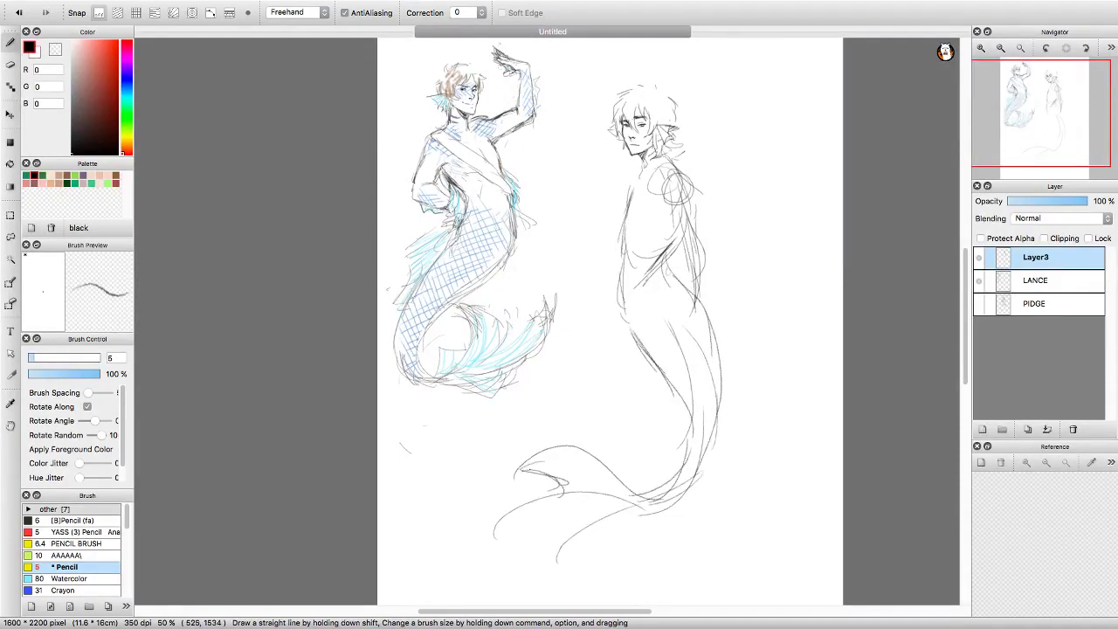
Draw the tail fin's lower lobe and inner notch, and reinforce the upper lobe with repeated strokes.
mouse_move(511, 472)
left_mouse_down()
mouse_move(567, 482)
mouse_move(552, 559)
left_mouse_up()
left_click_drag(646, 502, 563, 554)
mouse_move(511, 479)
left_mouse_down()
mouse_move(554, 458)
mouse_move(629, 476)
left_mouse_up()
left_click_drag(612, 494, 550, 563)
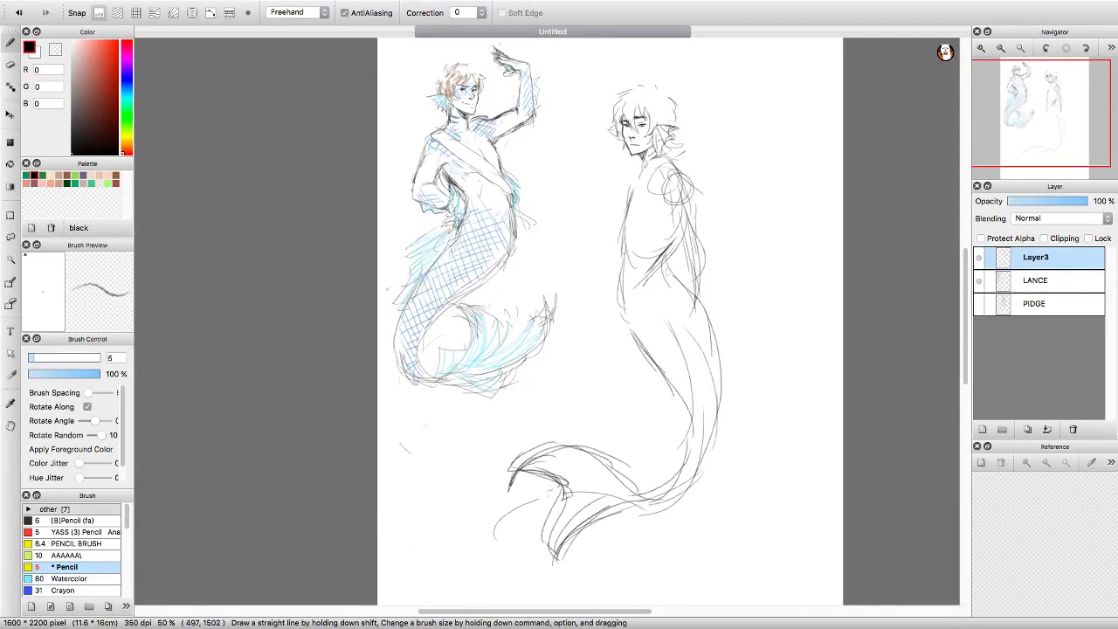
key("super+z")
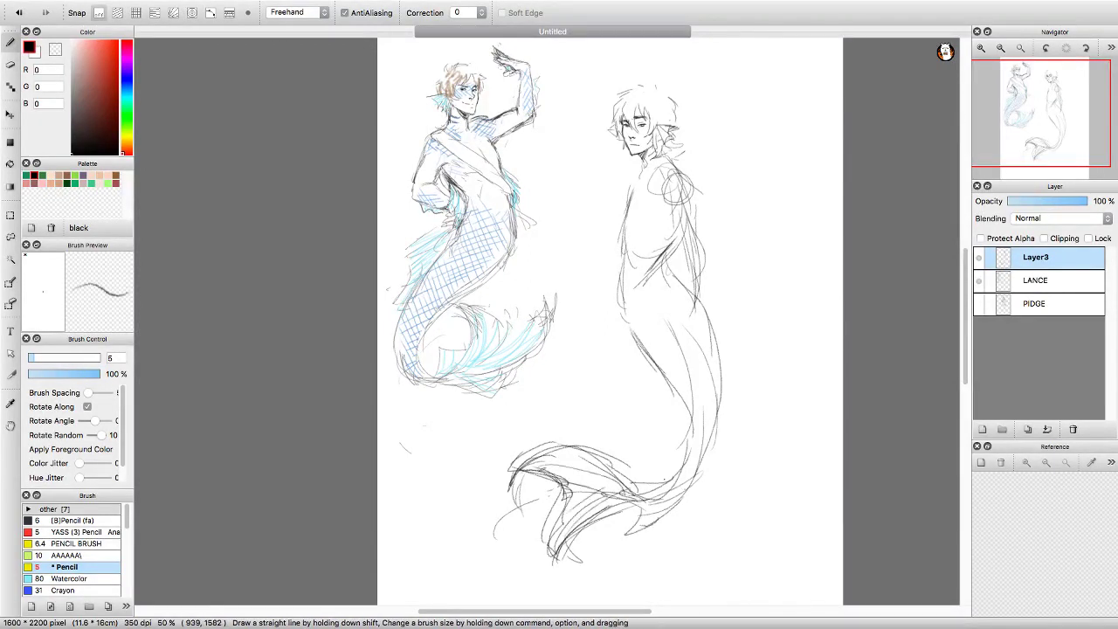
Sketch jagged fins along the back and hip, and give the tail fin ragged edges and inner rays.
scroll(605, 321, "up", 2)
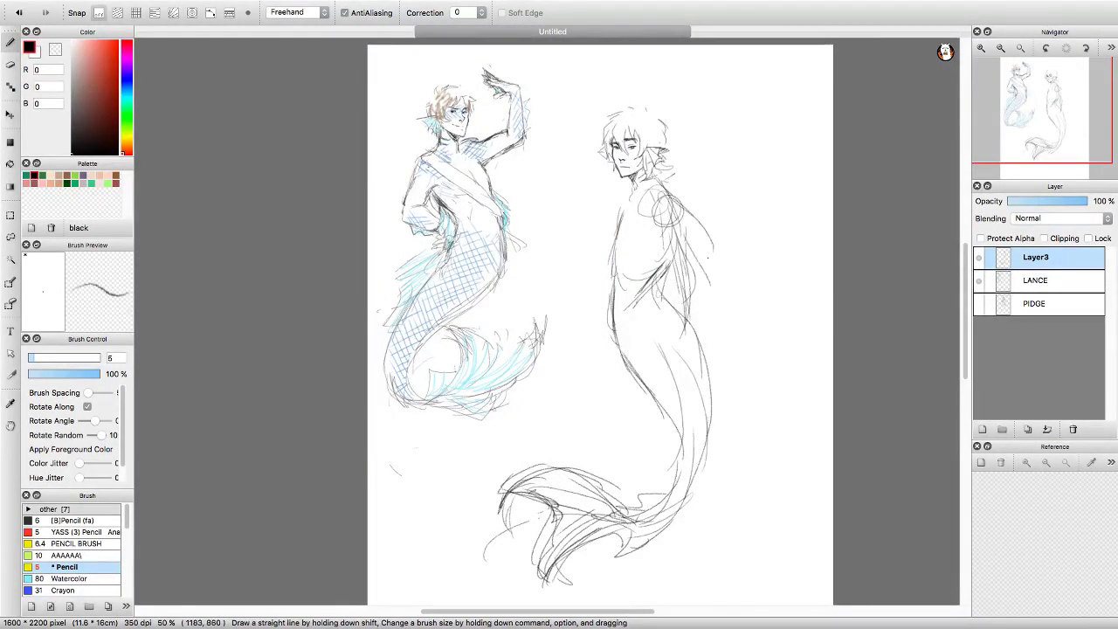
left_click_drag(705, 244, 718, 339)
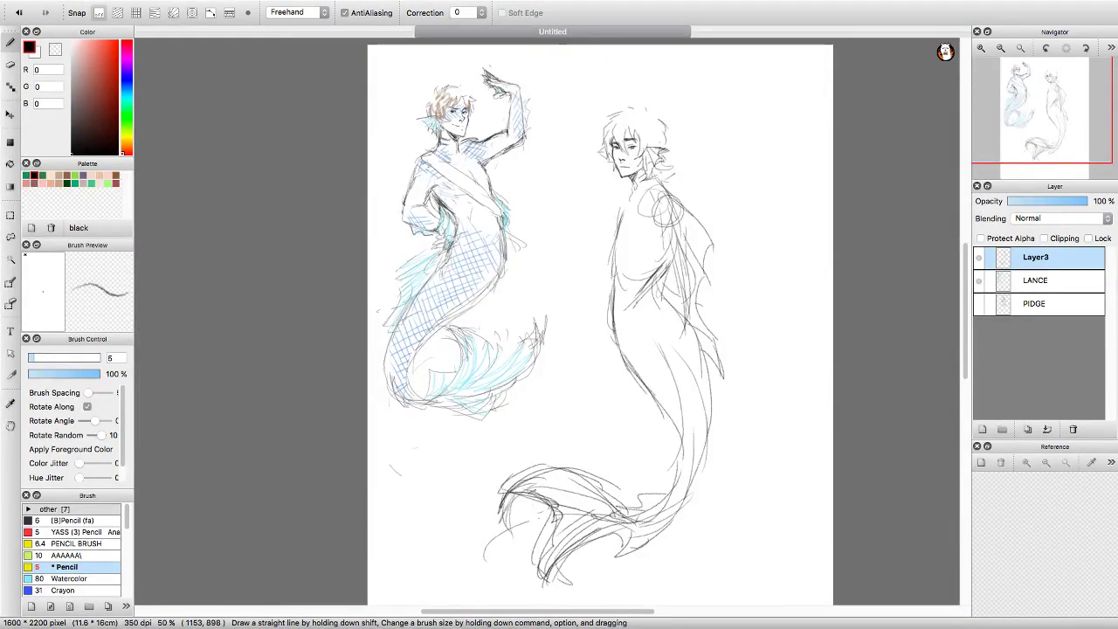
scroll(626, 321, "down", 5)
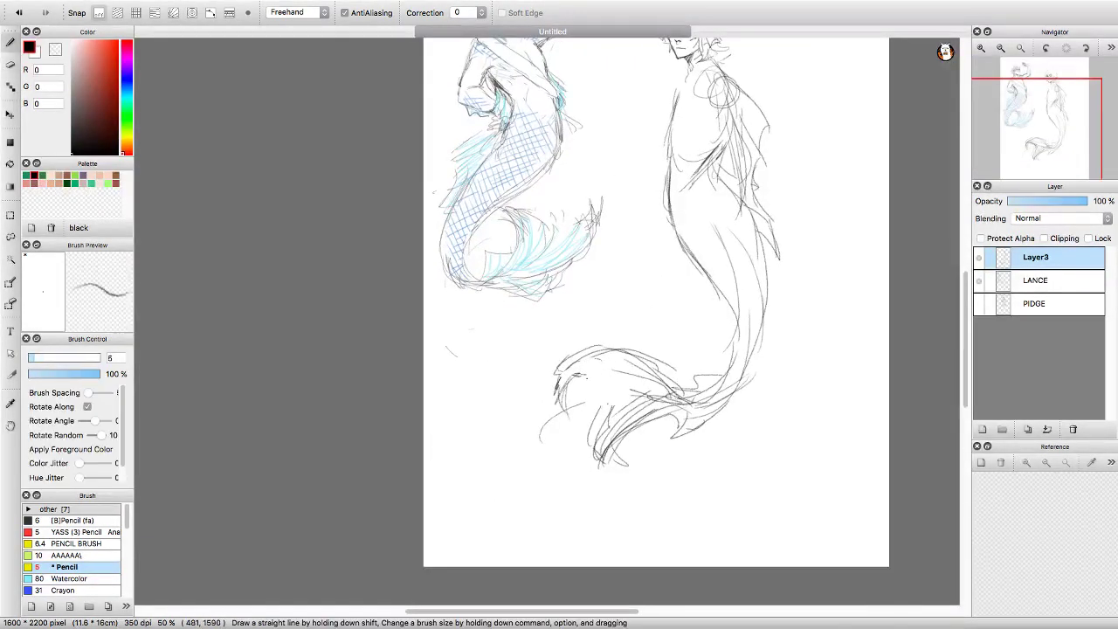
scroll(628, 314, "up", 4)
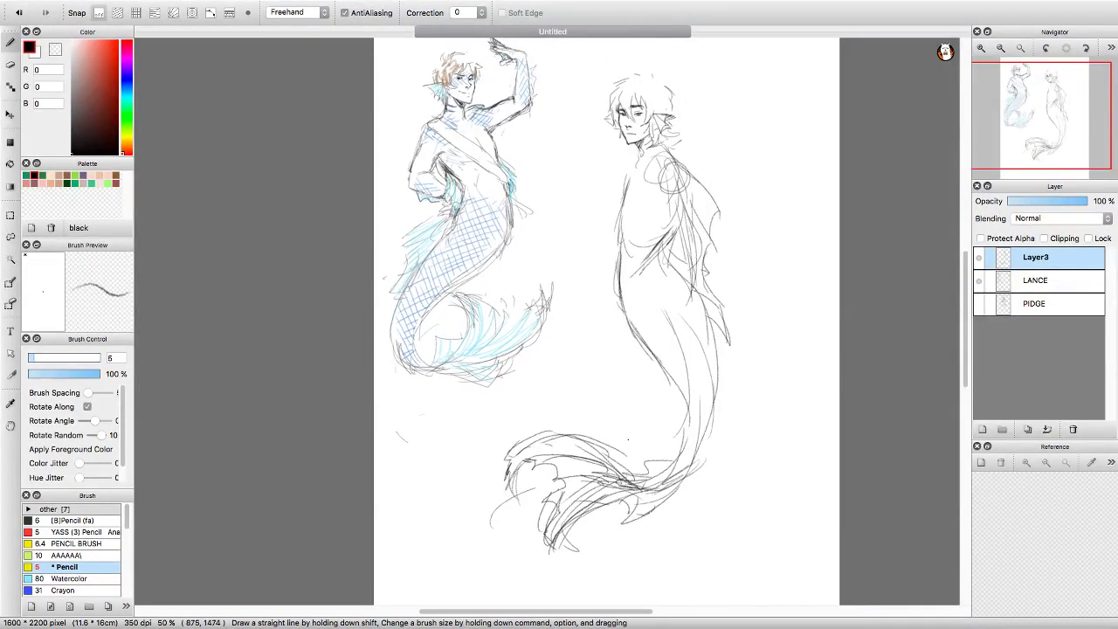
Try a free transform on the selected head and on the whole new merman figure.
scroll(627, 440, "up", 2)
key("m")
left_click_drag(543, 89, 696, 245)
key("ctrl+t")
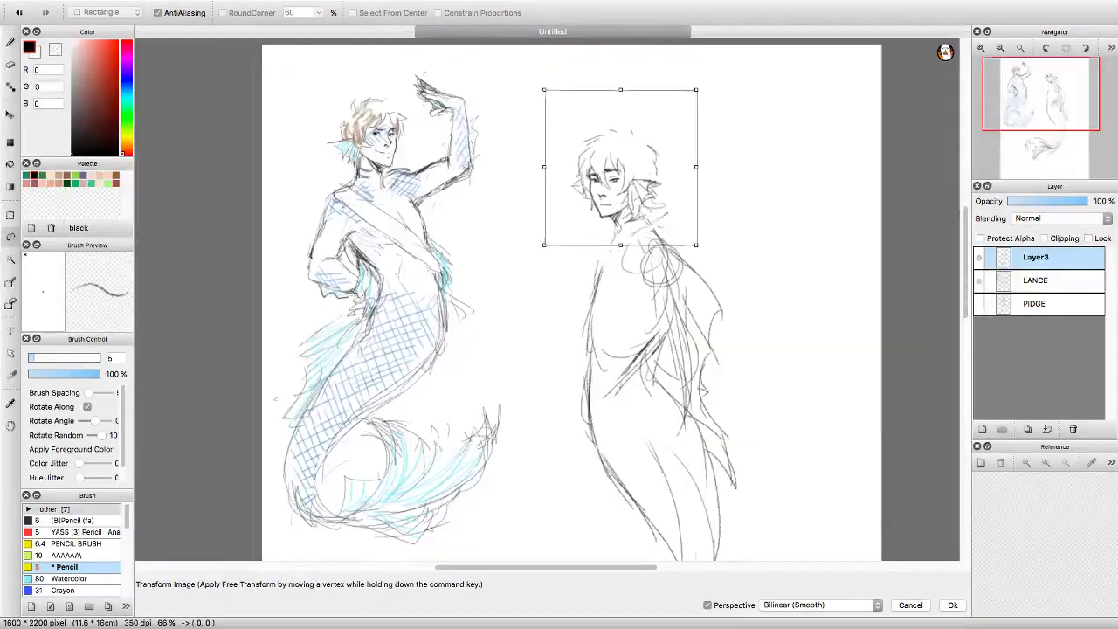
scroll(627, 314, "down", 2)
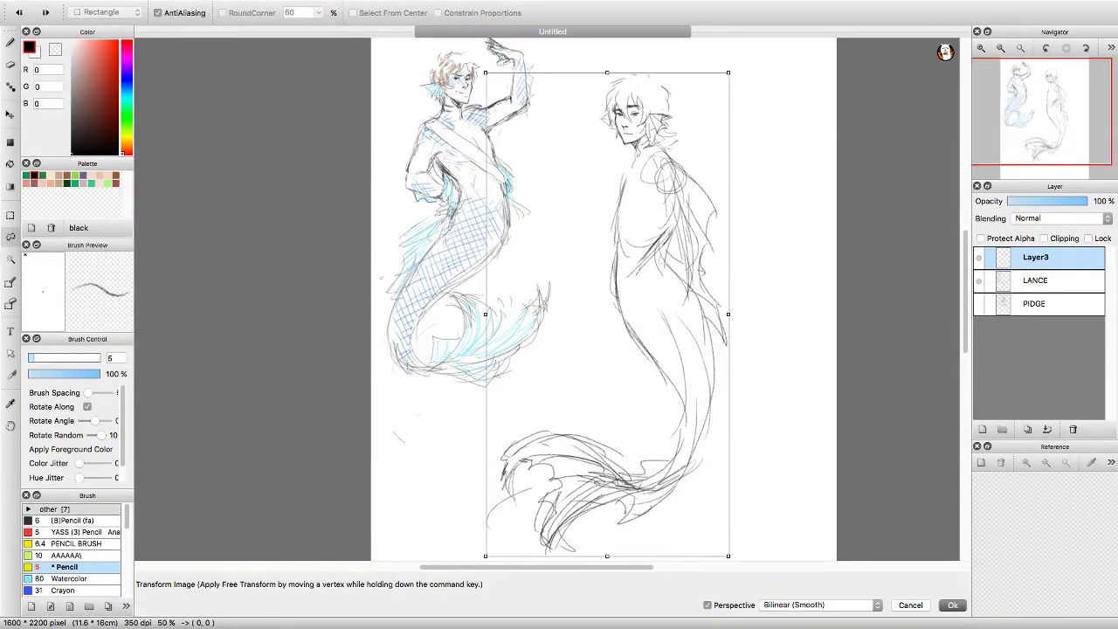
key("Return")
Try sketching crossing bands around the hips, and undo those strokes.
key("b")
left_click_drag(663, 288, 627, 324)
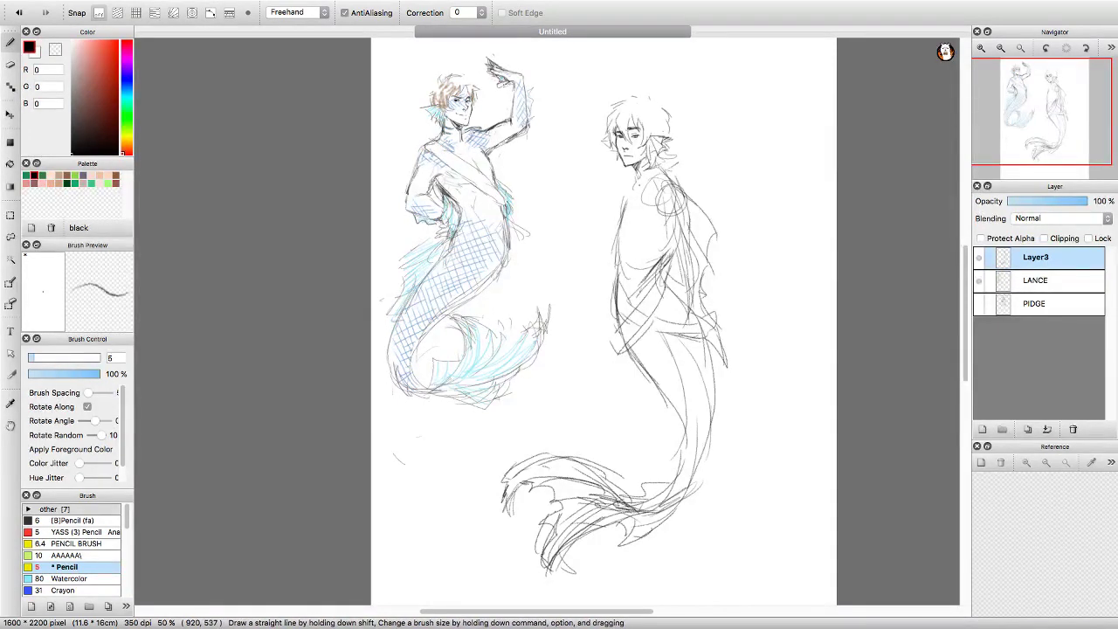
key("ctrl+z")
key("ctrl+z")
key("ctrl+z")
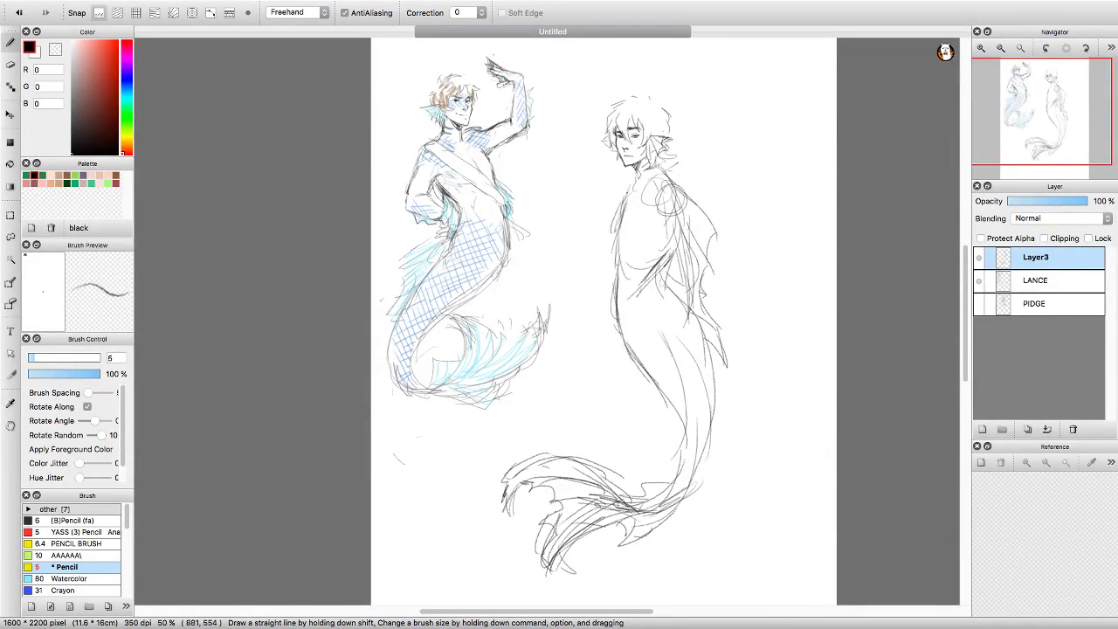
Darken the chest, belly, shoulder and waist contours of the torso and add a short line under the pectoral.
scroll(630, 197, "up", 2)
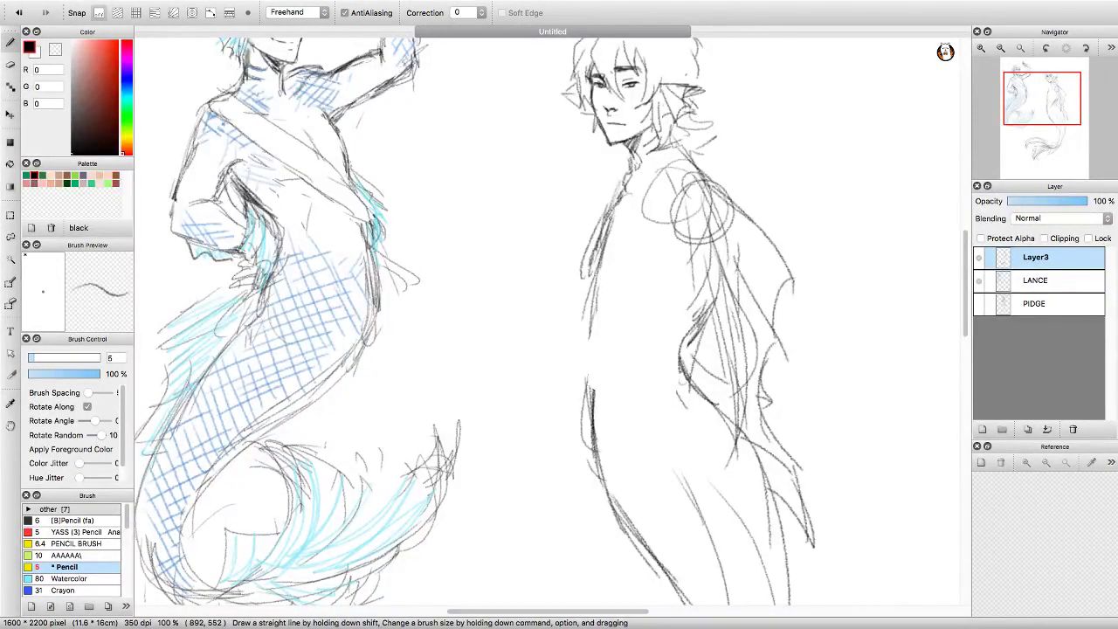
left_click_drag(604, 226, 585, 465)
left_click_drag(709, 302, 686, 354)
left_click_drag(692, 161, 741, 246)
left_click_drag(615, 234, 590, 284)
left_click_drag(716, 255, 669, 284)
left_click_drag(616, 197, 585, 318)
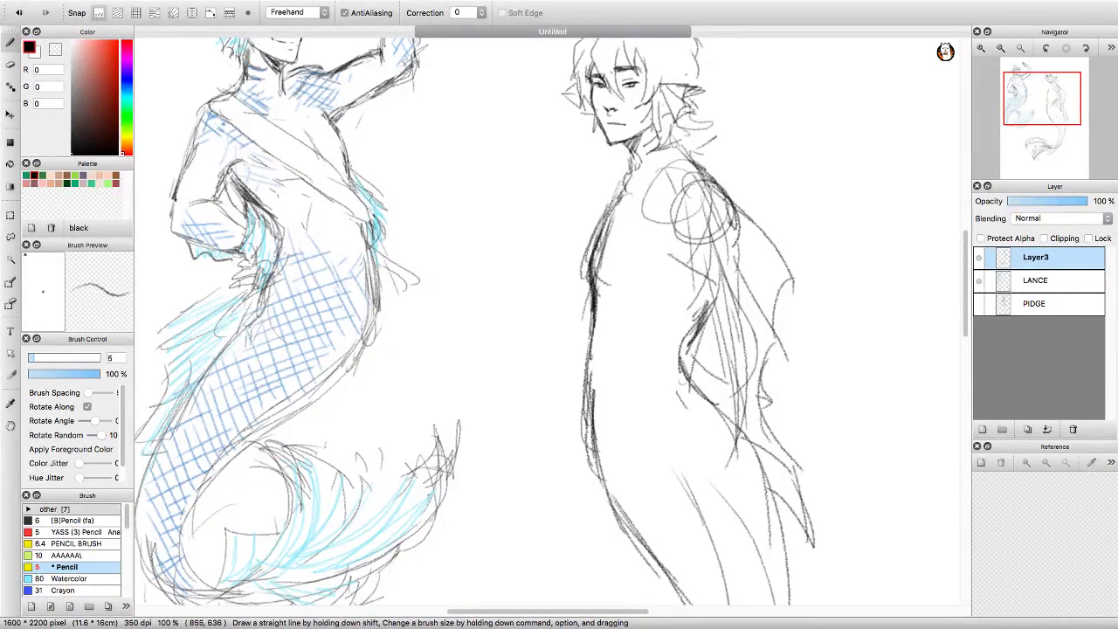
Draw the near arm hanging along the body, with its forearm and hand beside the hip.
scroll(559, 319, "down", 2)
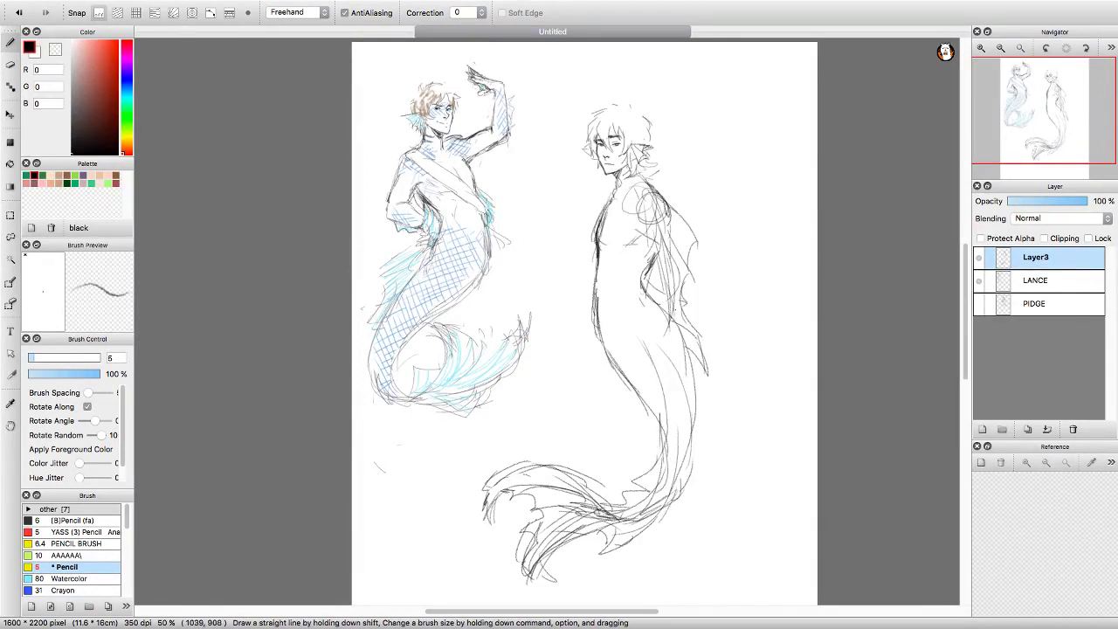
scroll(654, 307, "up", 1)
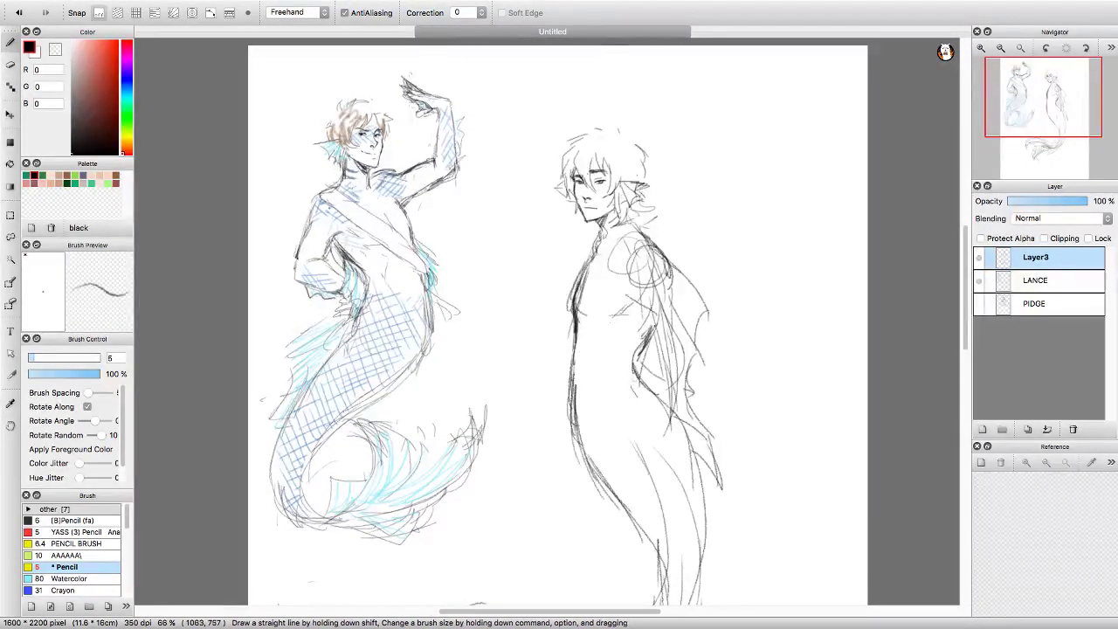
scroll(660, 255, "down", 2)
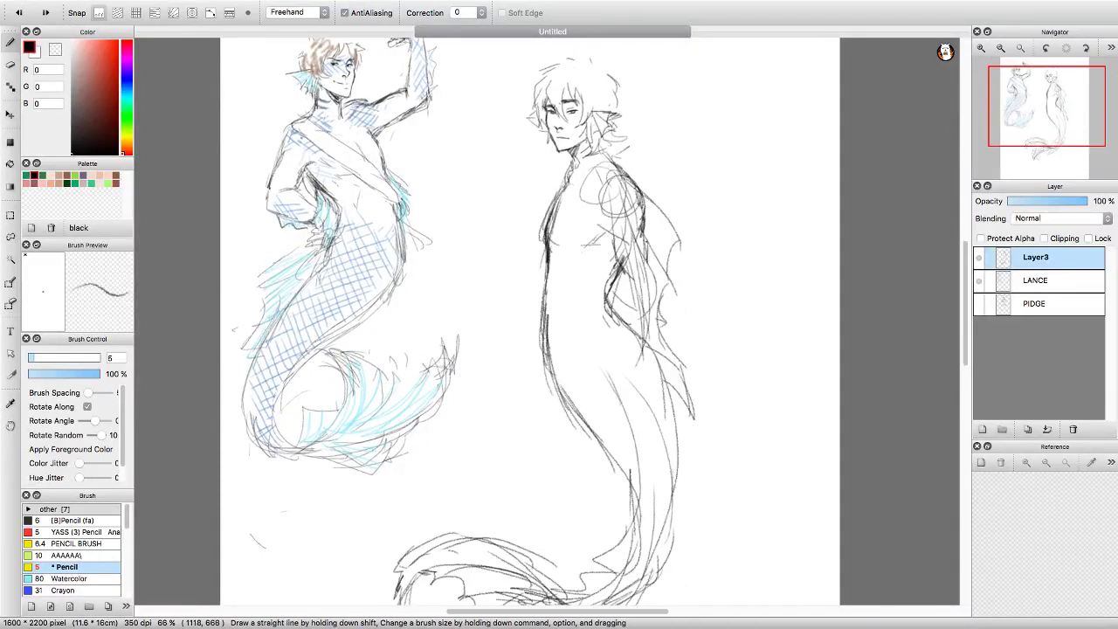
mouse_move(646, 222)
left_mouse_down()
mouse_move(653, 302)
mouse_move(629, 350)
mouse_move(662, 394)
left_mouse_up()
scroll(630, 373, "down", 1)
Erase the shoulder construction circle and overlapping arm lines, and touch up the arm's contour in pencil.
key("e")
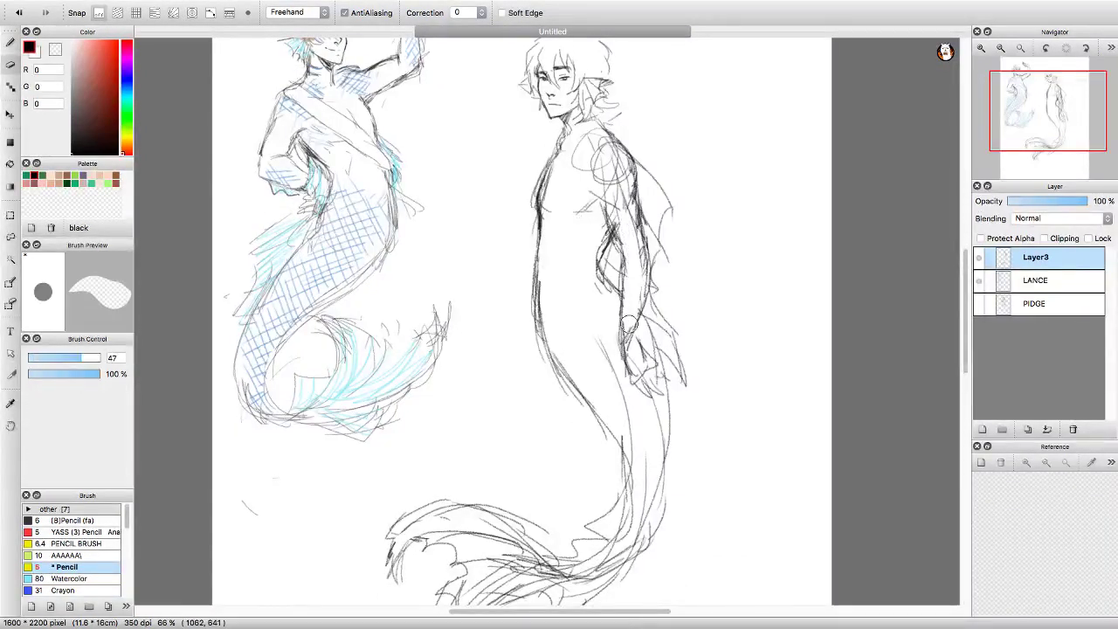
left_click_drag(638, 253, 594, 166)
key("b")
scroll(613, 361, "up", 2)
scroll(627, 367, "down", 1)
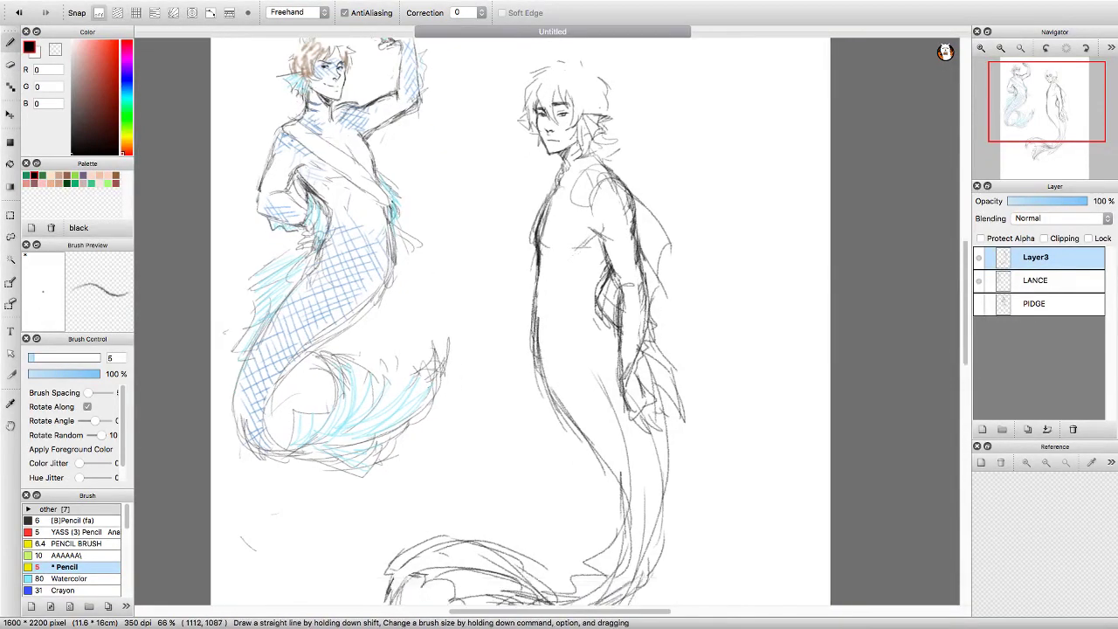
Sketch a fist in front of the chest gripping a strap, with trailing cloth below it and a rounded sack behind the shoulder.
scroll(518, 246, "up", 2)
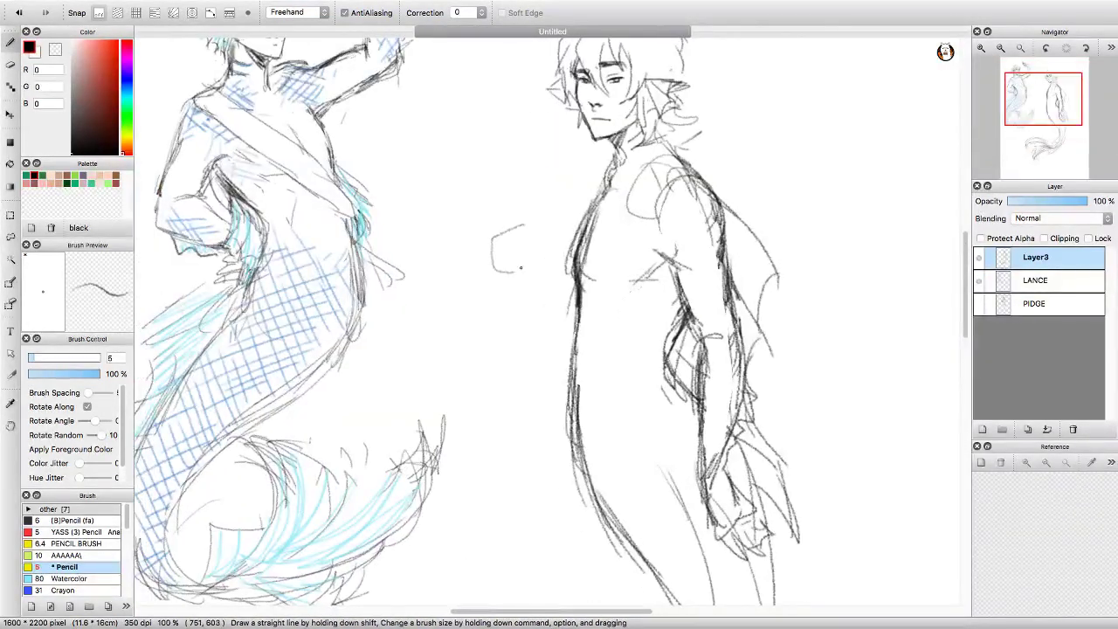
scroll(485, 247, "down", 2)
left_click_drag(529, 241, 720, 256)
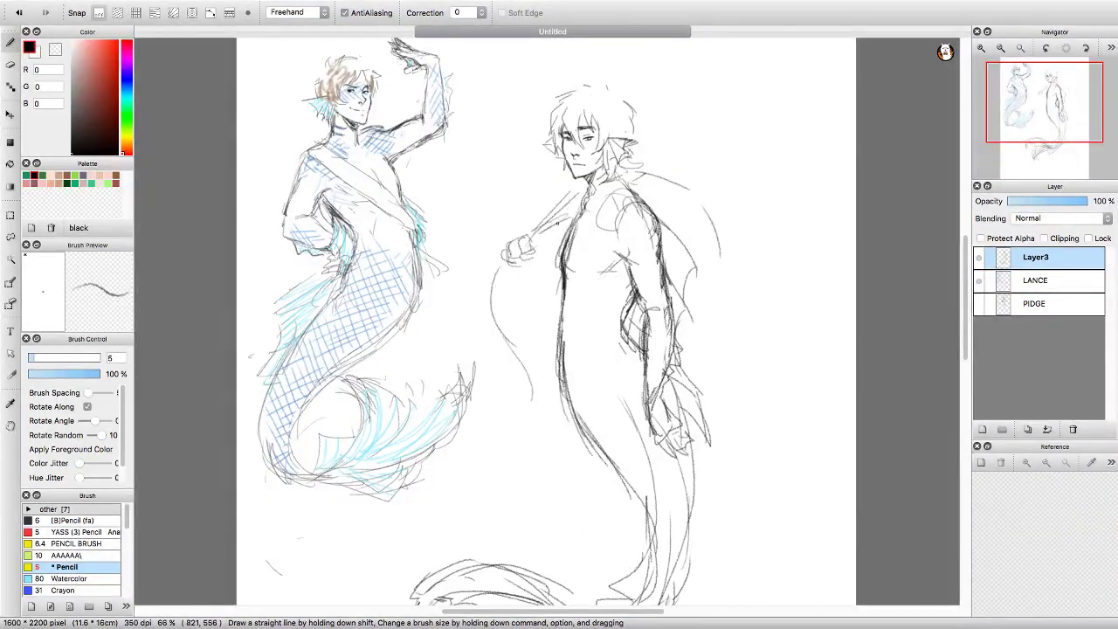
left_click_drag(558, 224, 568, 229)
left_click_drag(663, 201, 729, 358)
left_click_drag(505, 278, 515, 342)
scroll(703, 290, "down", 2)
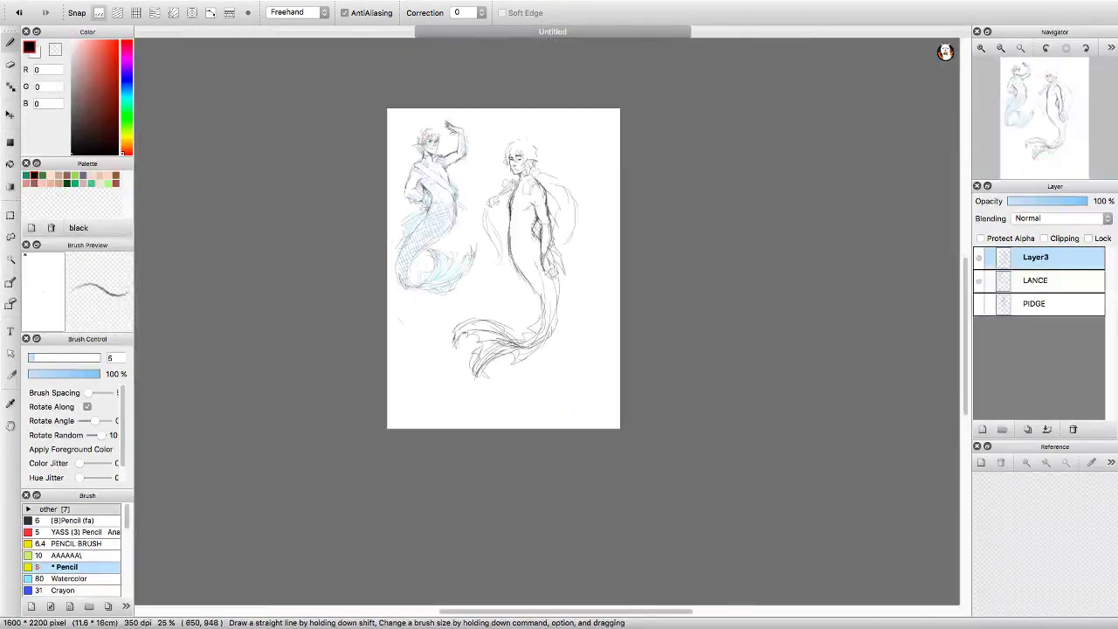
Select the near forearm and hand, transform them so the arm bends forward across the hip, and redraw the elbow area.
scroll(668, 253, "up", 2)
key("m")
key("super+t")
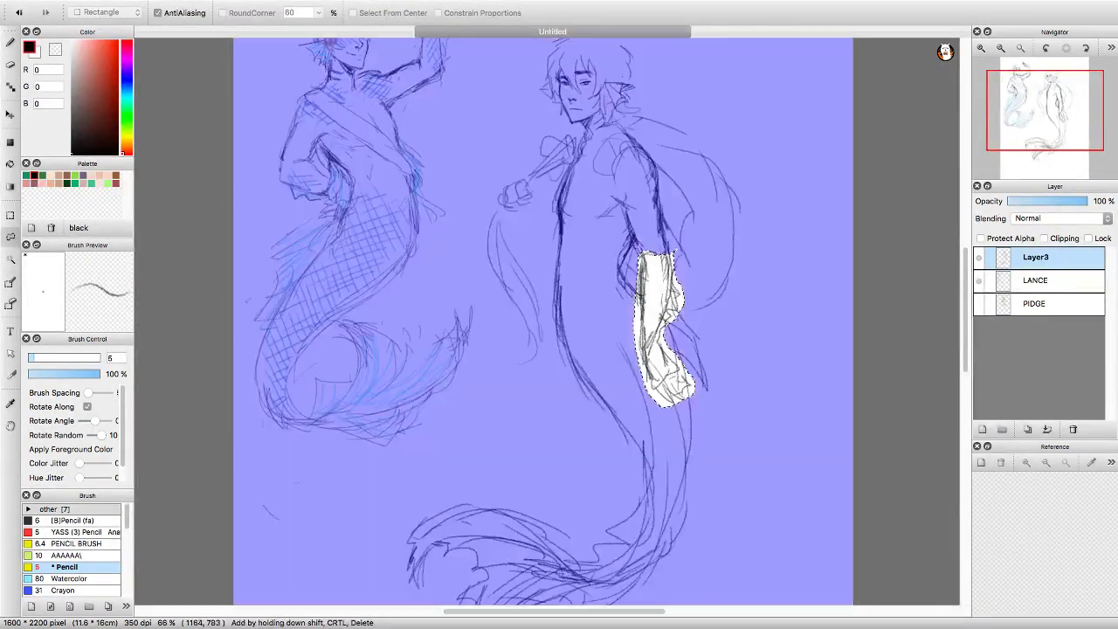
key("Return")
key("b")
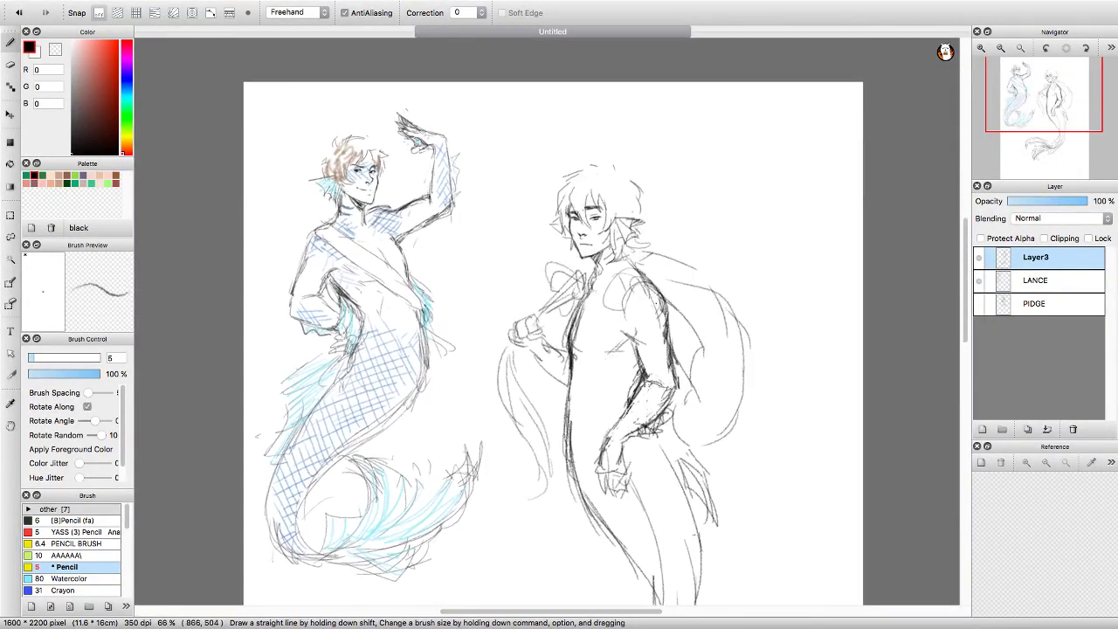
Erase the stray inner lines of the tail below the hip and tidy its contour in pencil.
scroll(545, 321, "down", 3)
key("super+minus")
key("e")
scroll(621, 317, "down", 1)
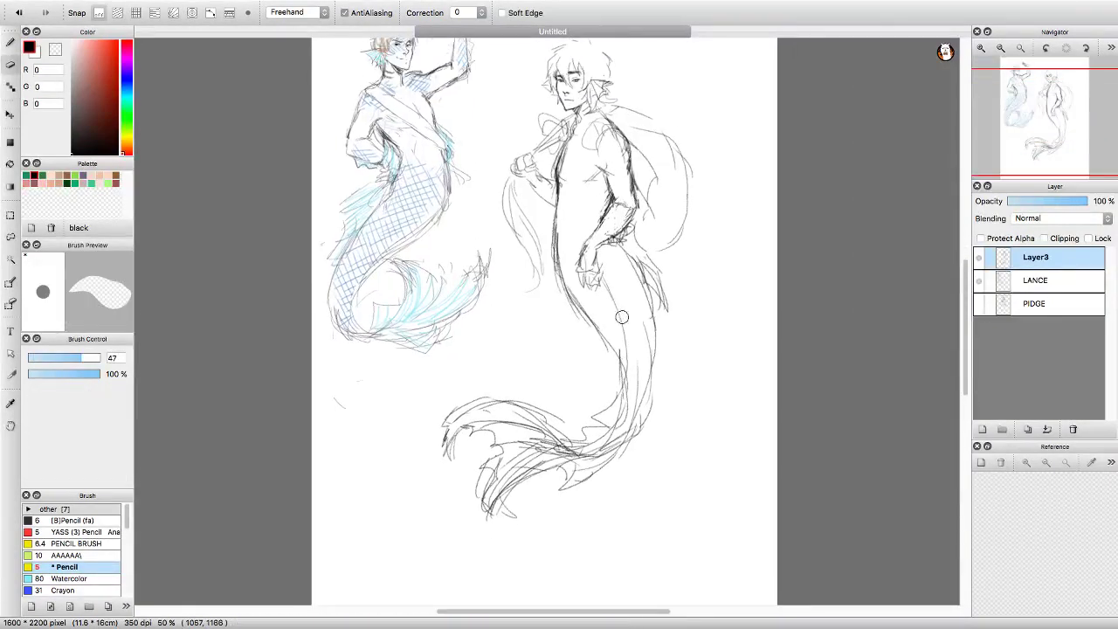
key("b")
scroll(628, 330, "up", 1)
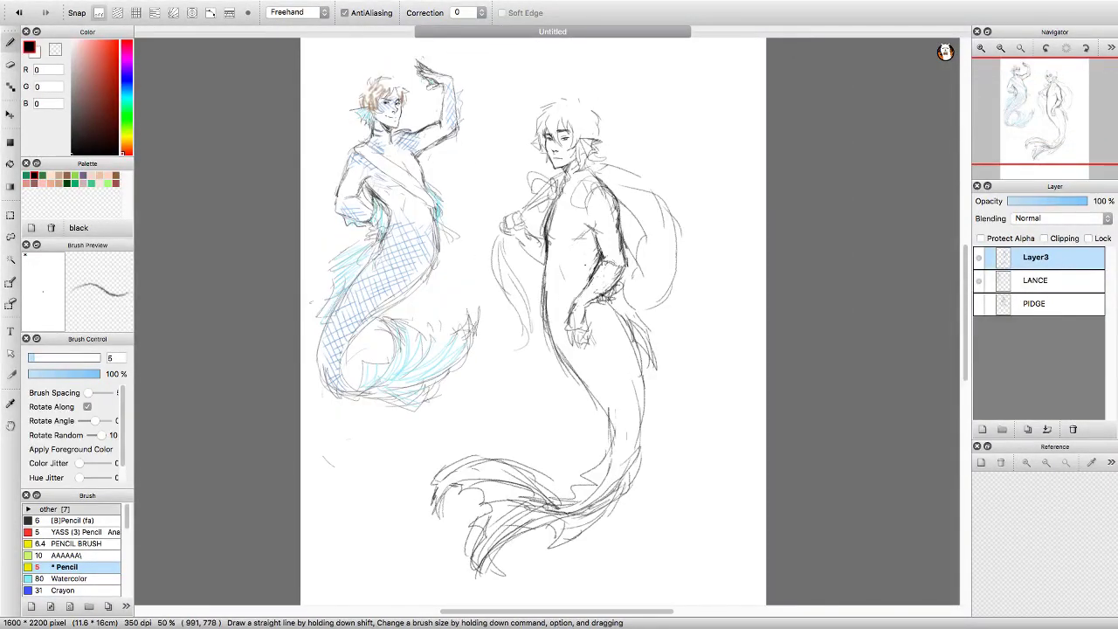
key("super+equal")
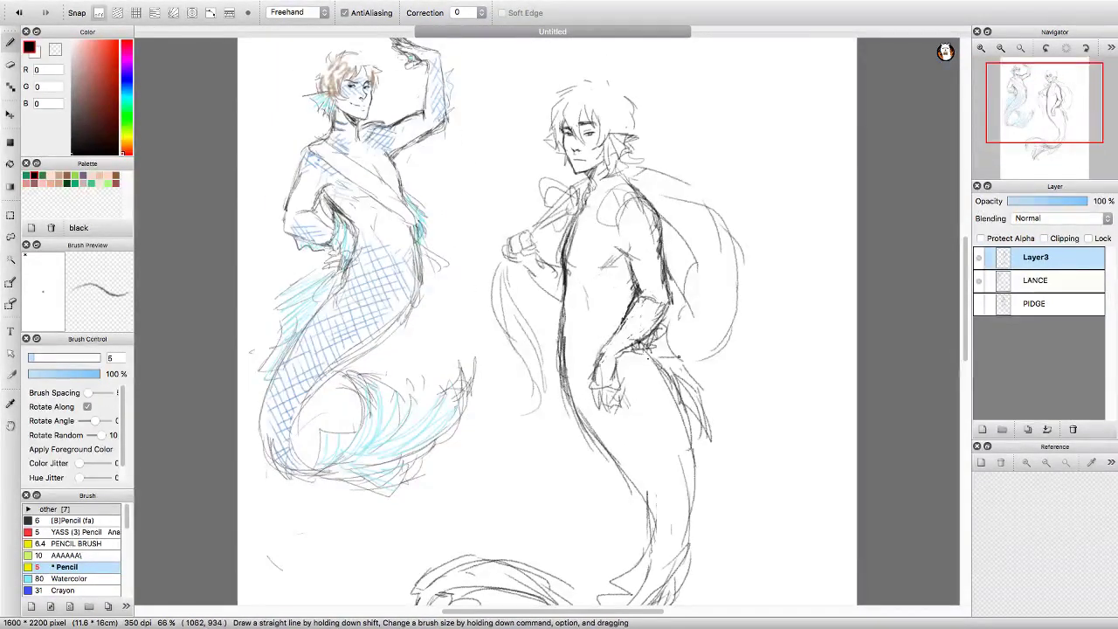
Rename Layer3 to KEITH and move its merman to the far side of the PIDGE figure.
key("super+minus")
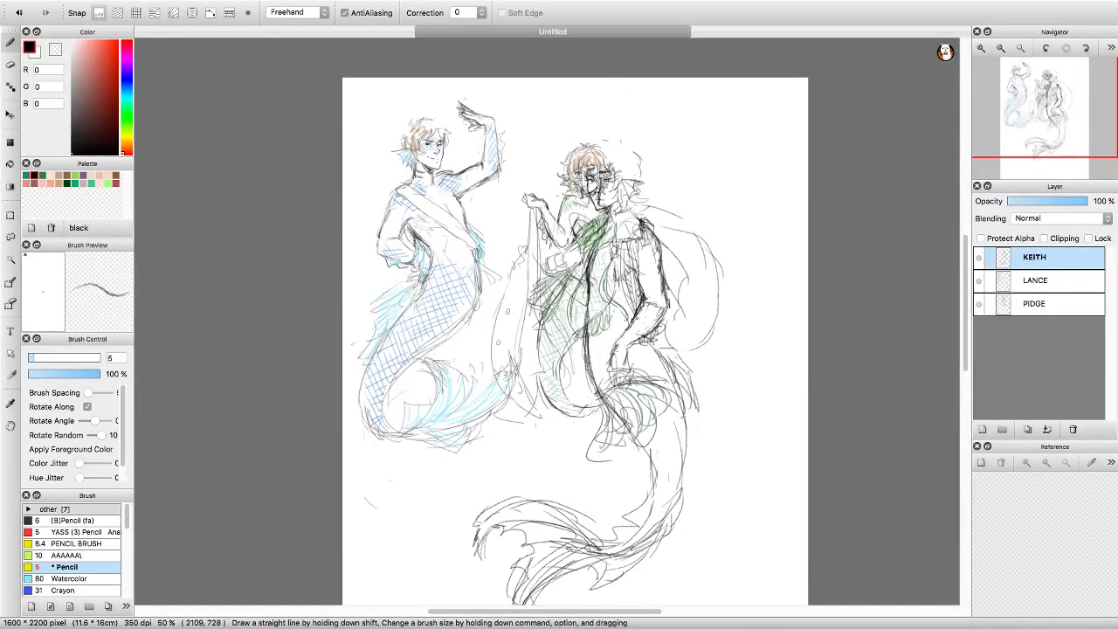
key("super+t")
left_click_drag(592, 325, 718, 281)
key("Return")
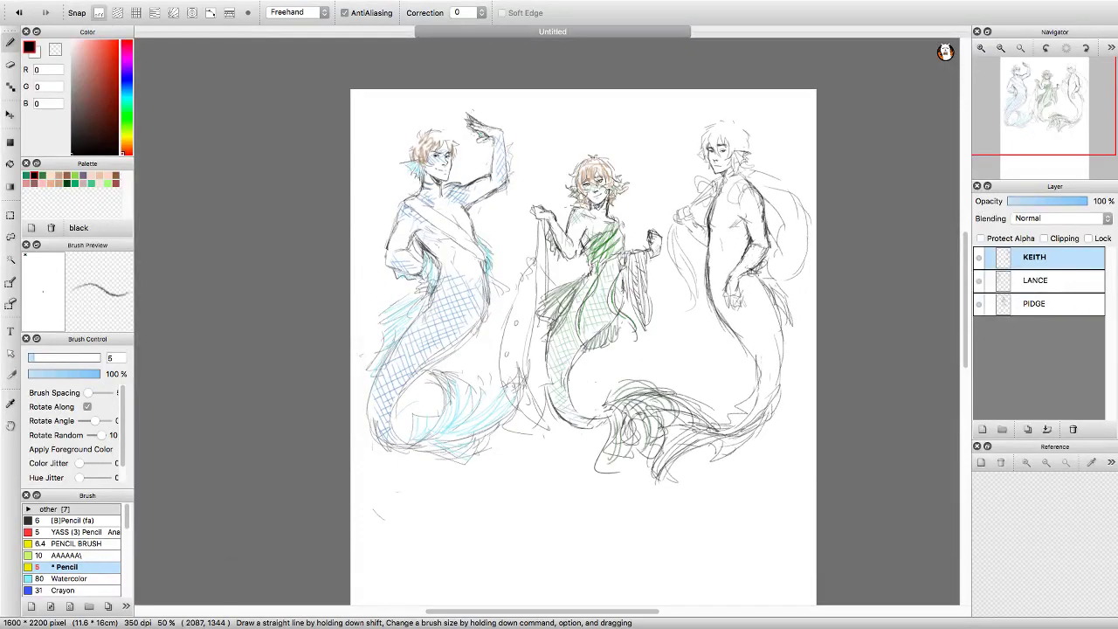
Move the PIDGE figure up so it sits higher between the two mermen.
left_click(1034, 303)
key("super+t")
left_click_drag(593, 306, 598, 251)
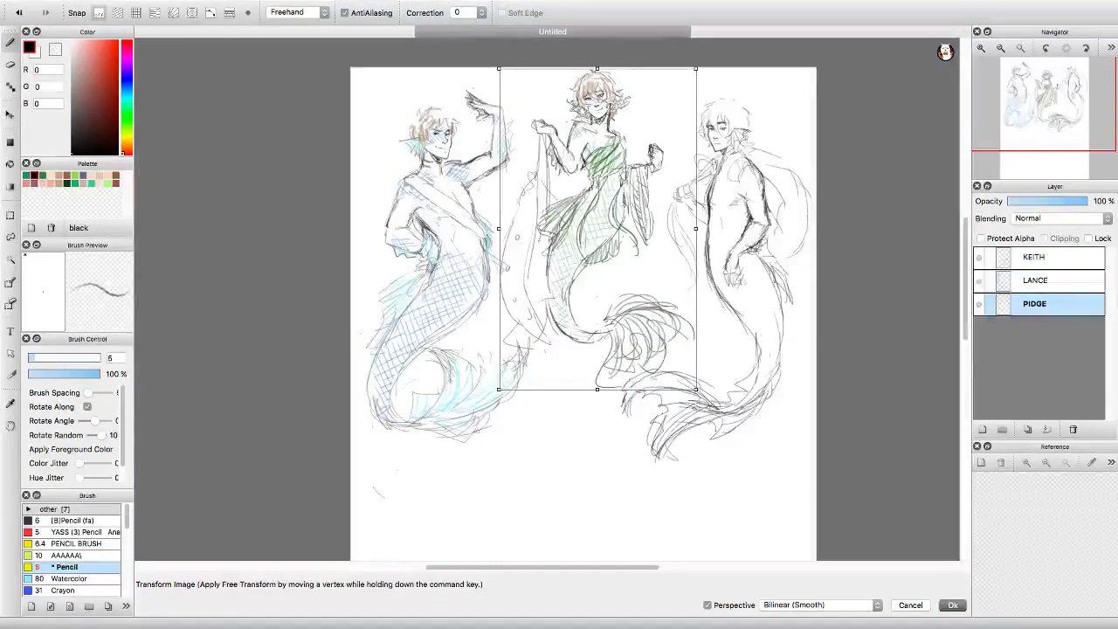
key("Return")
On the KEITH layer, erase the overlapping shoulder and upper-arm lines and redraw the arm's contour in pencil.
left_click(1034, 257)
key("super+plus")
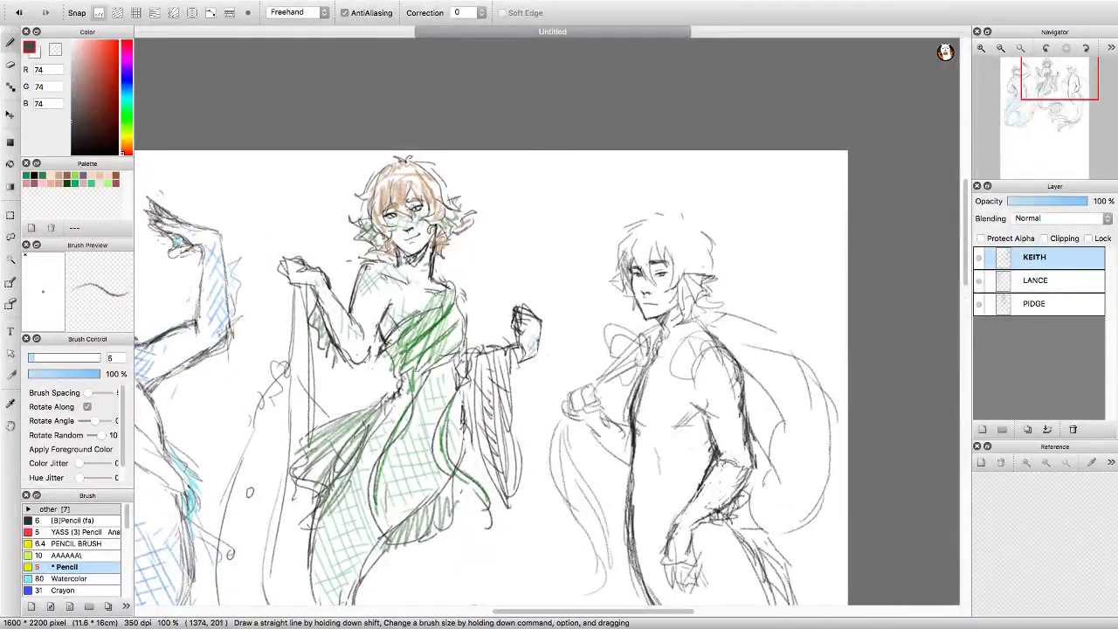
scroll(648, 270, "down", 5)
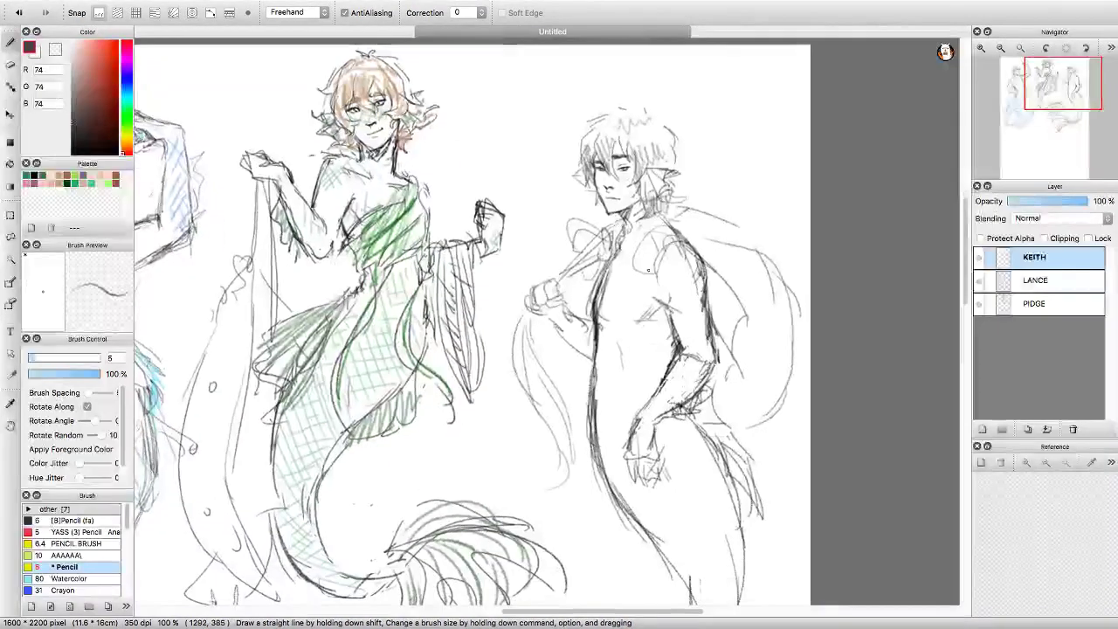
key("e")
key("b")
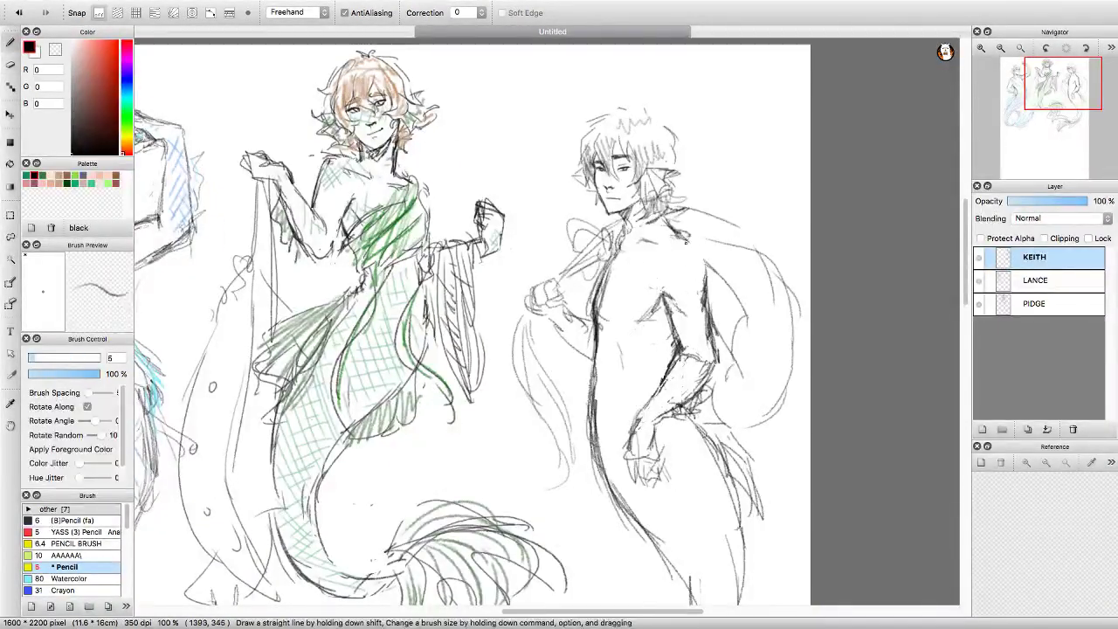
Erase and redraw KEITH's fist gripping the strap, adding a forearm fin and shading the cloth trailing below it.
key("super+minus")
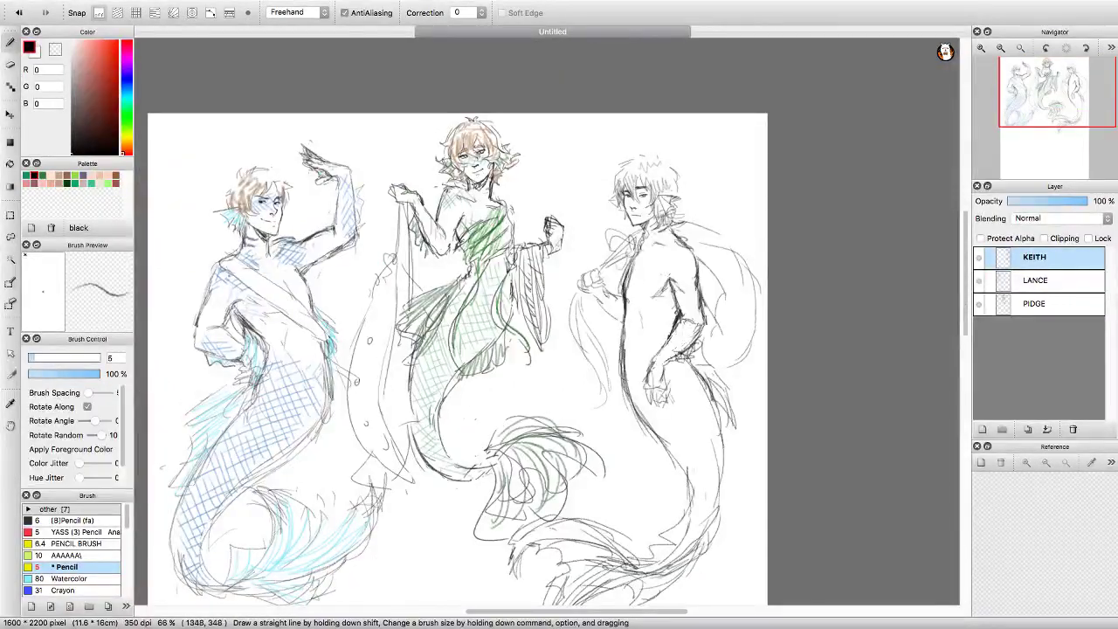
key("super+plus")
key("e")
key("b")
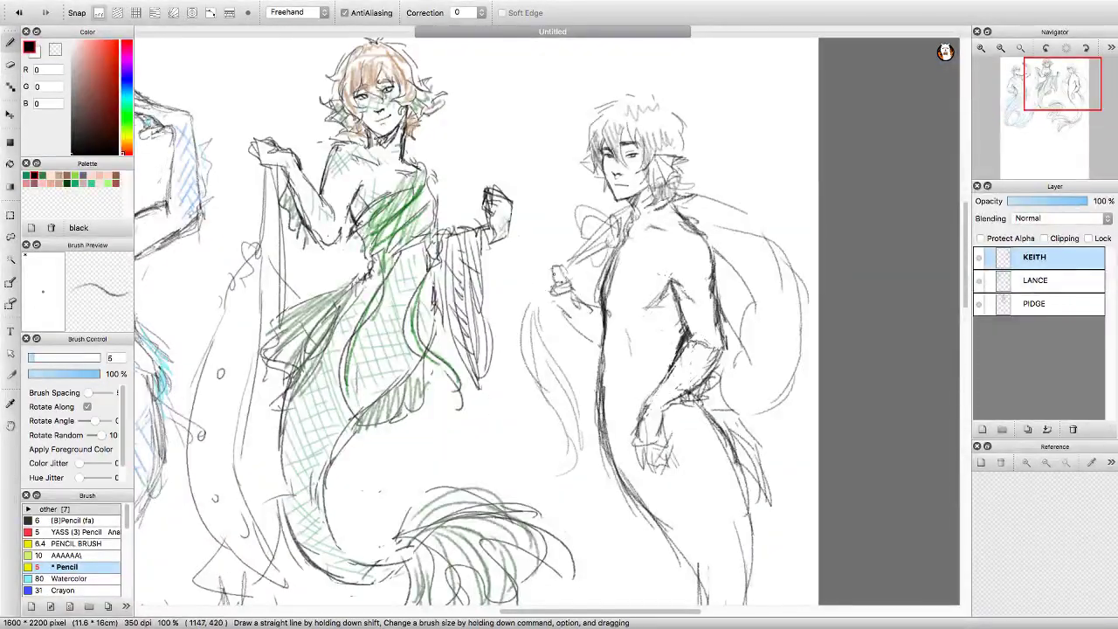
key("super+minus")
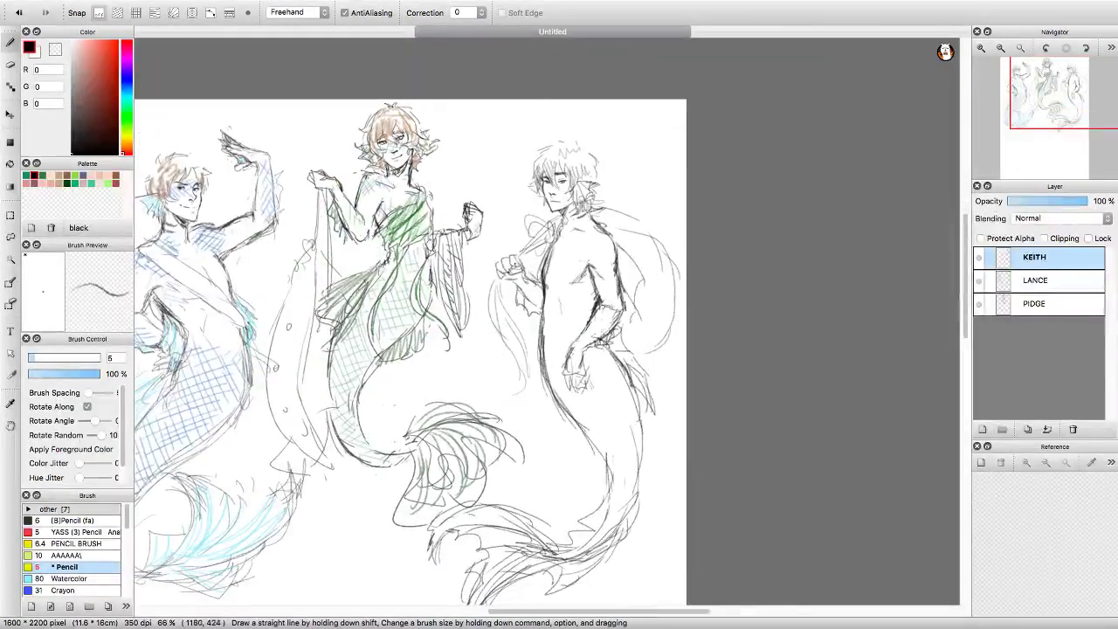
scroll(419, 349, "left", 3)
scroll(419, 349, "down", 2)
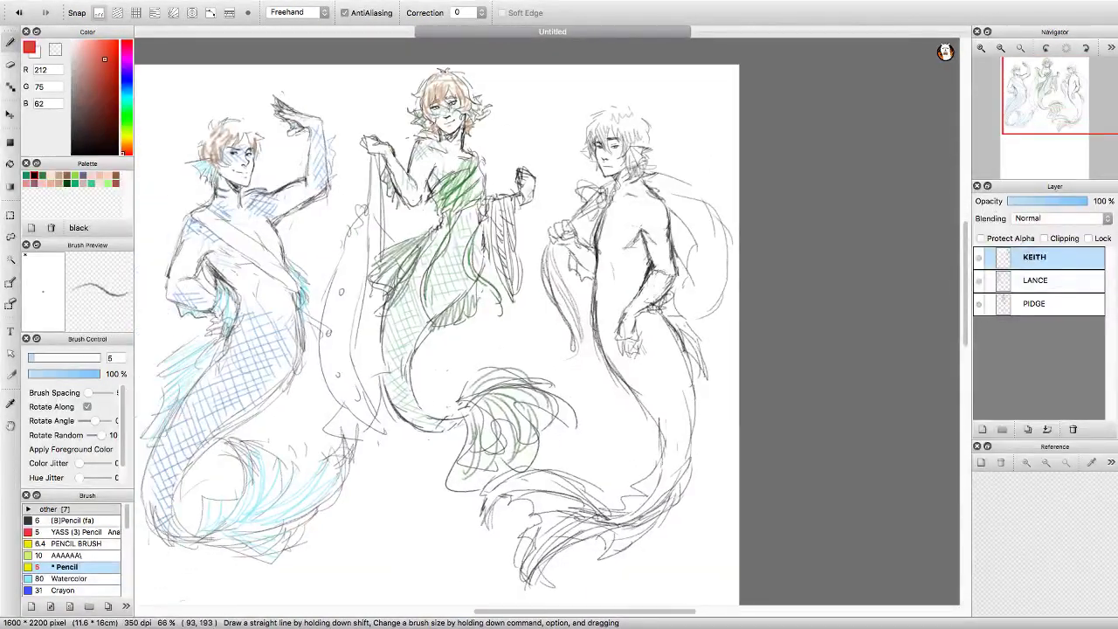
Set the pencil to dark red (RGB 133, 29, 19) and shade the gills on KEITH's neck.
left_click(96, 86)
key("super+plus")
left_click(100, 103)
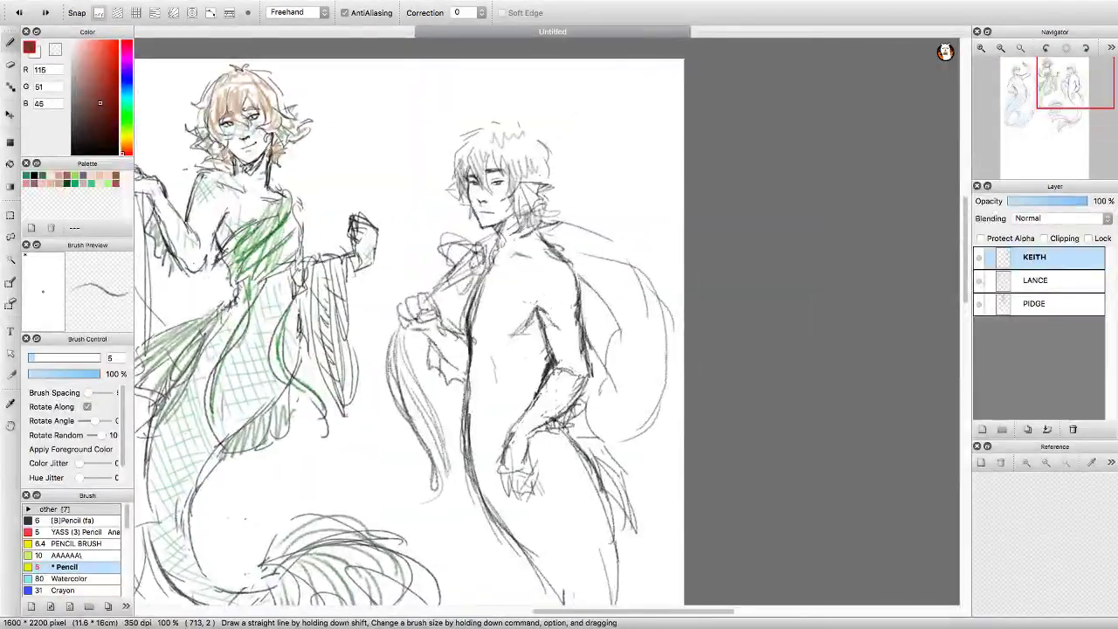
left_click(111, 95)
key("h")
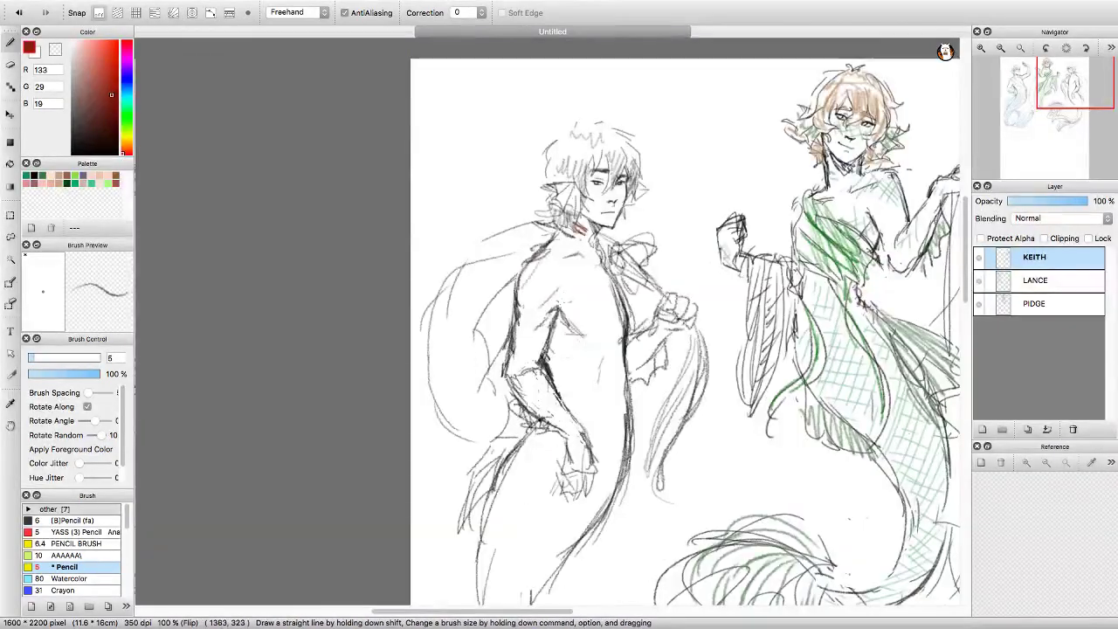
Select KEITH's jaw and mouth area, transform it slightly, and clear the selection.
key("super+plus")
key("m")
key("super+t")
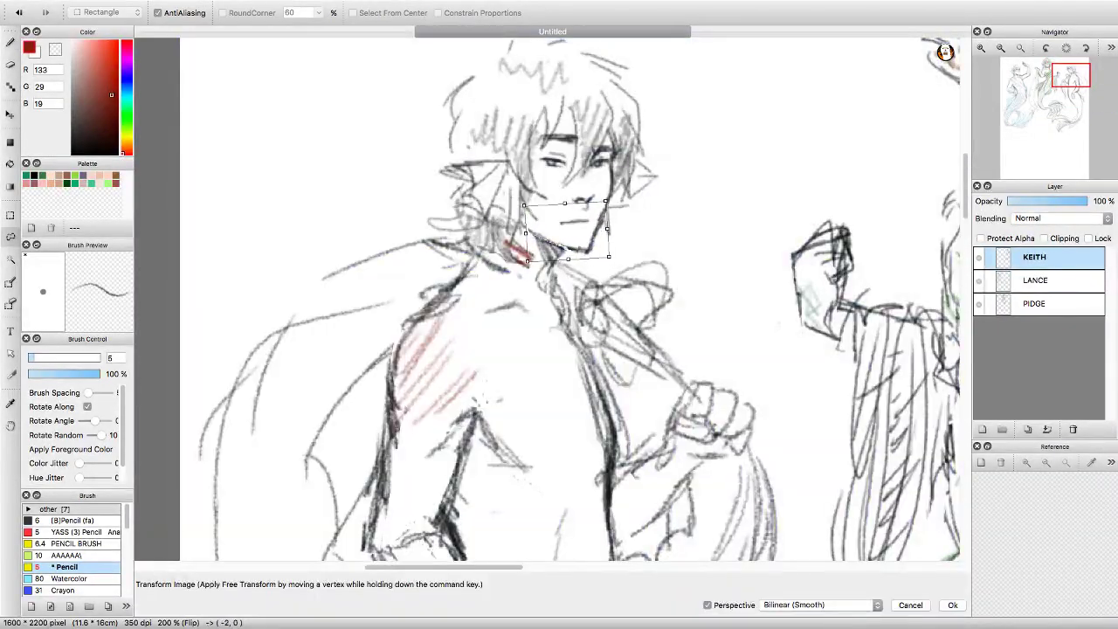
key("Return")
key("super+d")
key("b")
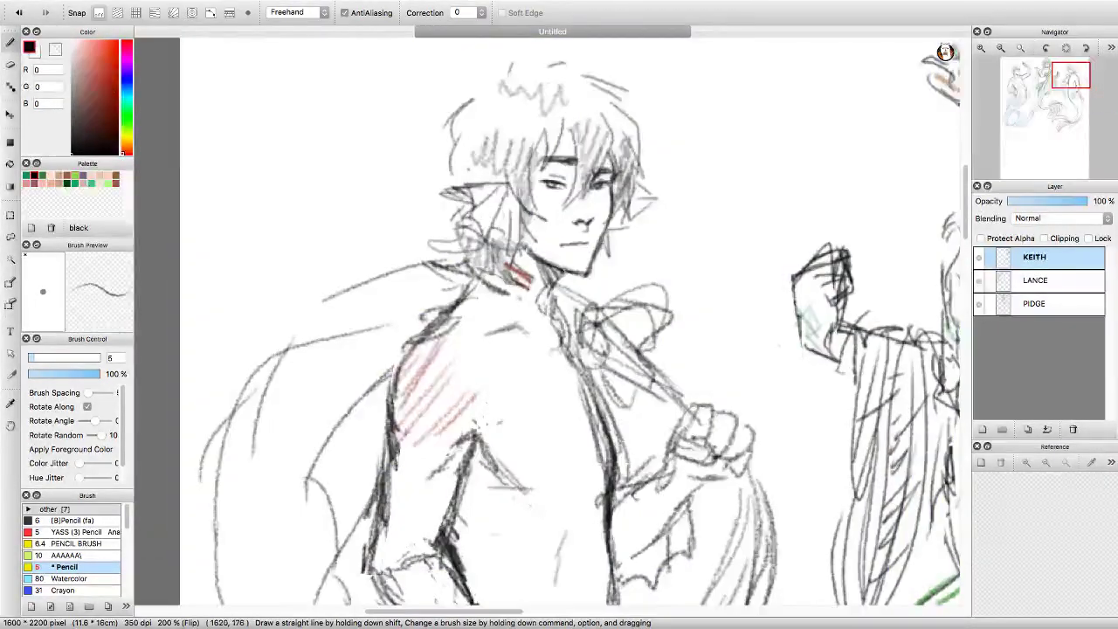
Set the pencil to a darker red (RGB 120, 10, 0) and erase the trial hatching from KEITH's near shoulder.
key("super+minus")
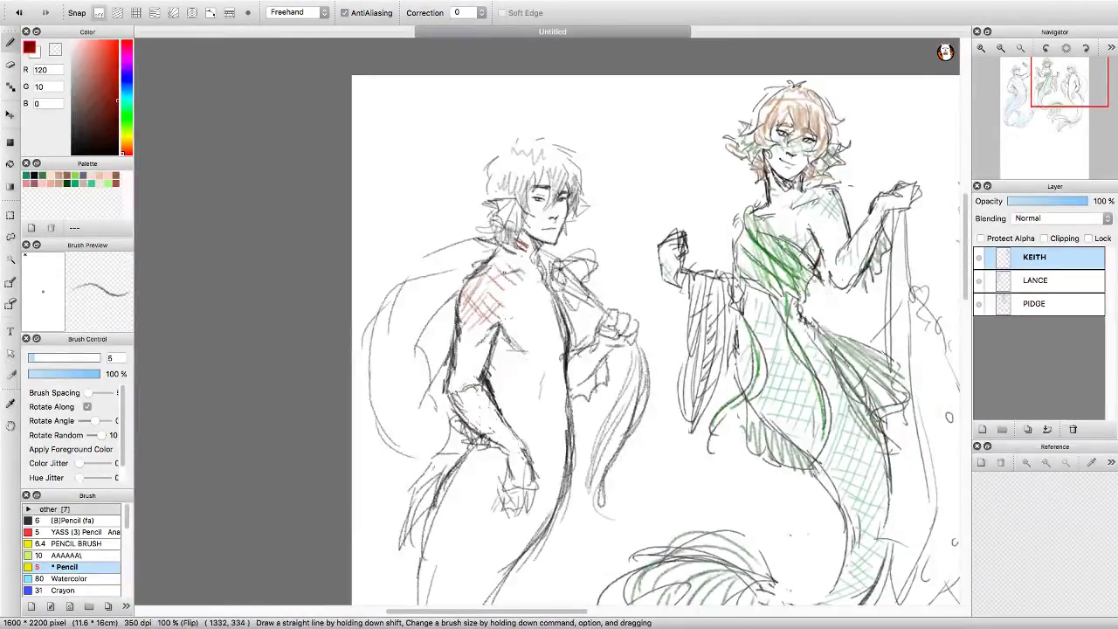
key("h")
key("e")
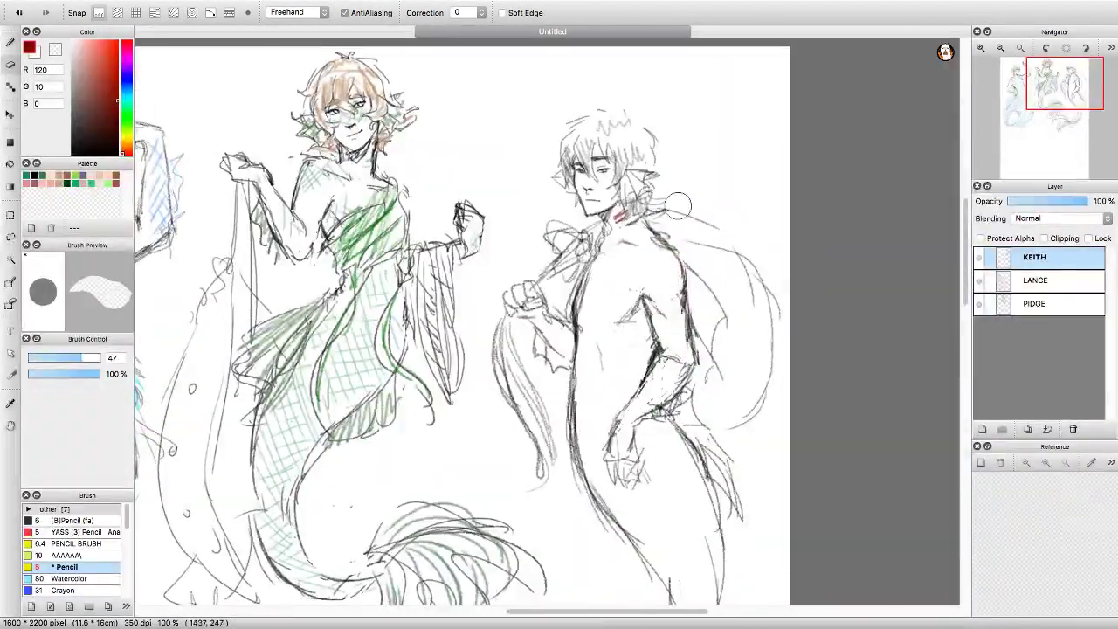
key("b")
key("m")
key("super+t")
key("Escape")
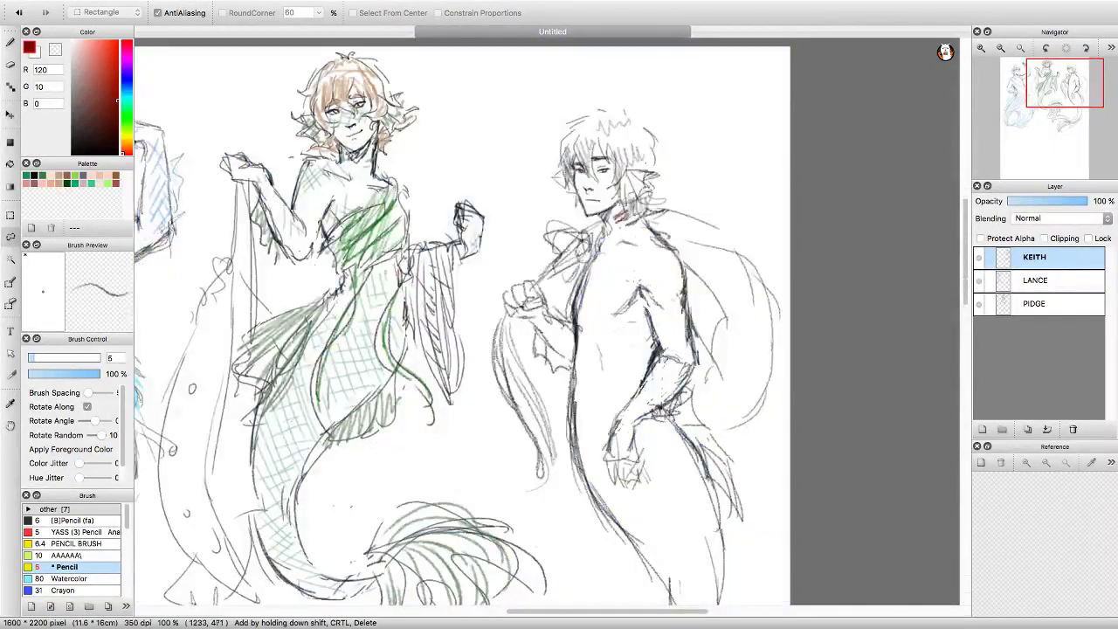
Crosshatch KEITH's near shoulder in dark red and lightly hatch the face, upper chest and far forearm fin.
key("l")
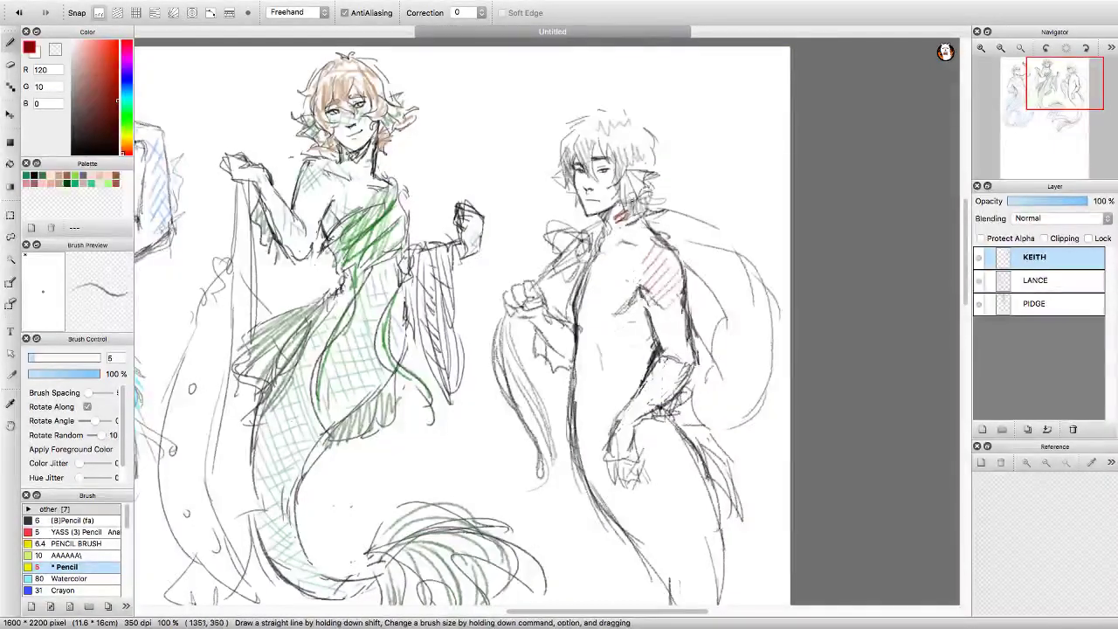
scroll(646, 265, "up", 5)
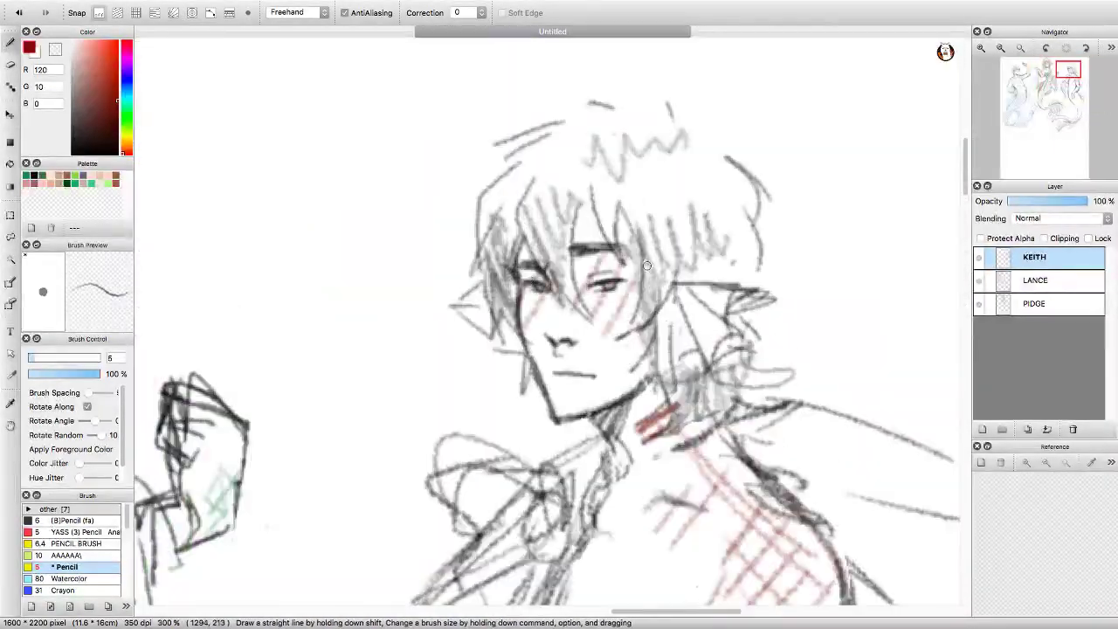
scroll(596, 255, "down", 6)
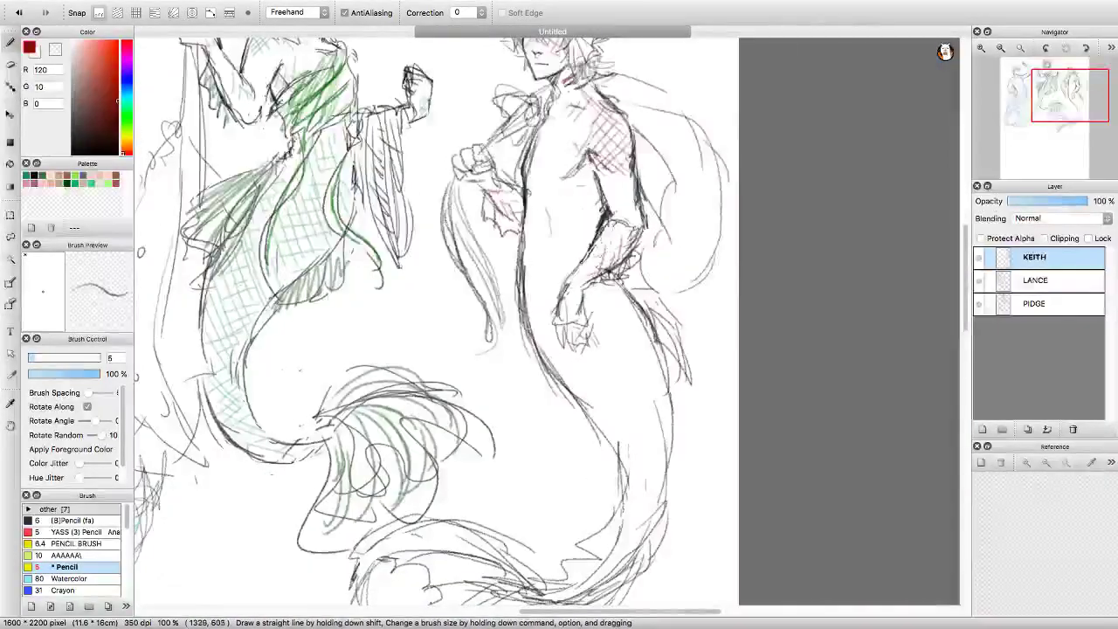
Crosshatch scales in dark red along KEITH's tail from the hip down to the tail fin.
key("h")
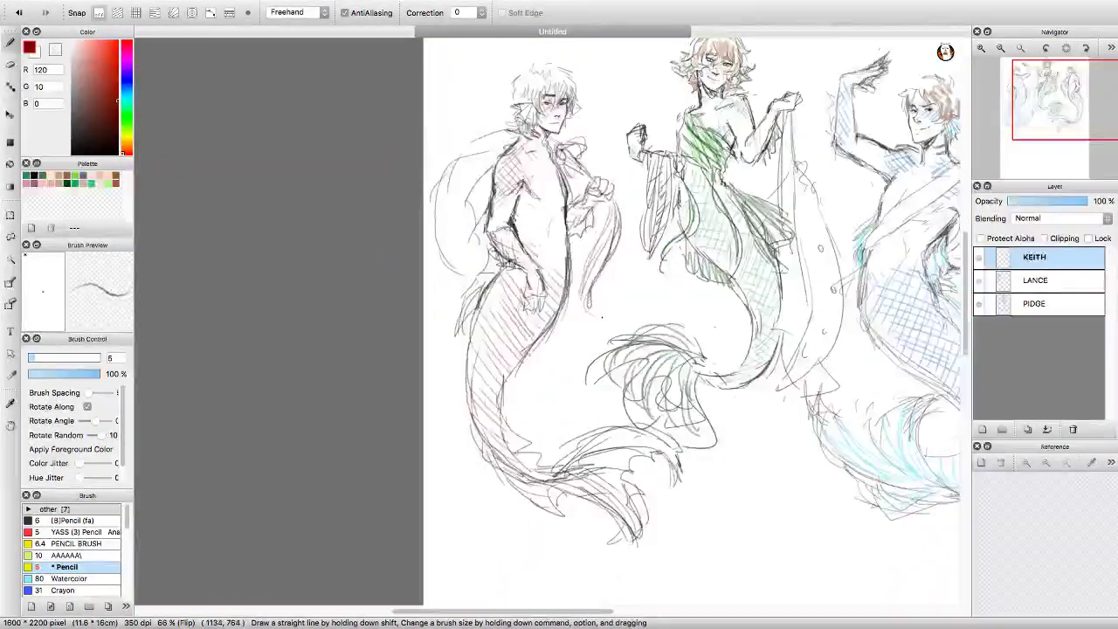
key("h")
scroll(625, 326, "left", 2)
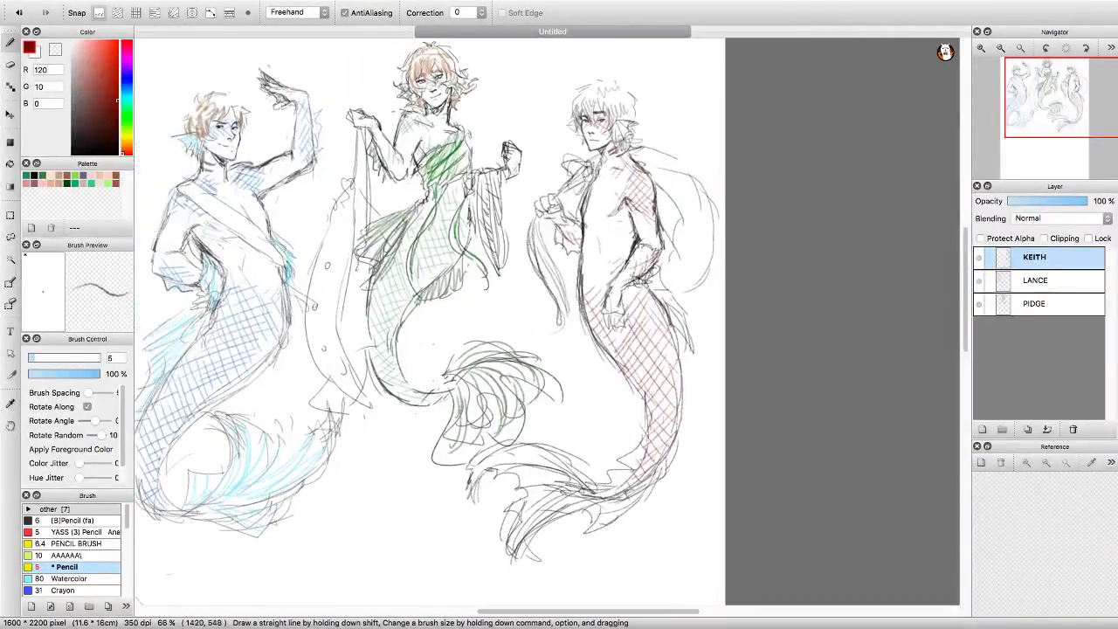
Shade KEITH's ear fin in bright red (RGB 225, 20, 0) and lighten the pencil colour to RGB 255, 113, 100.
scroll(651, 96, "up", 5)
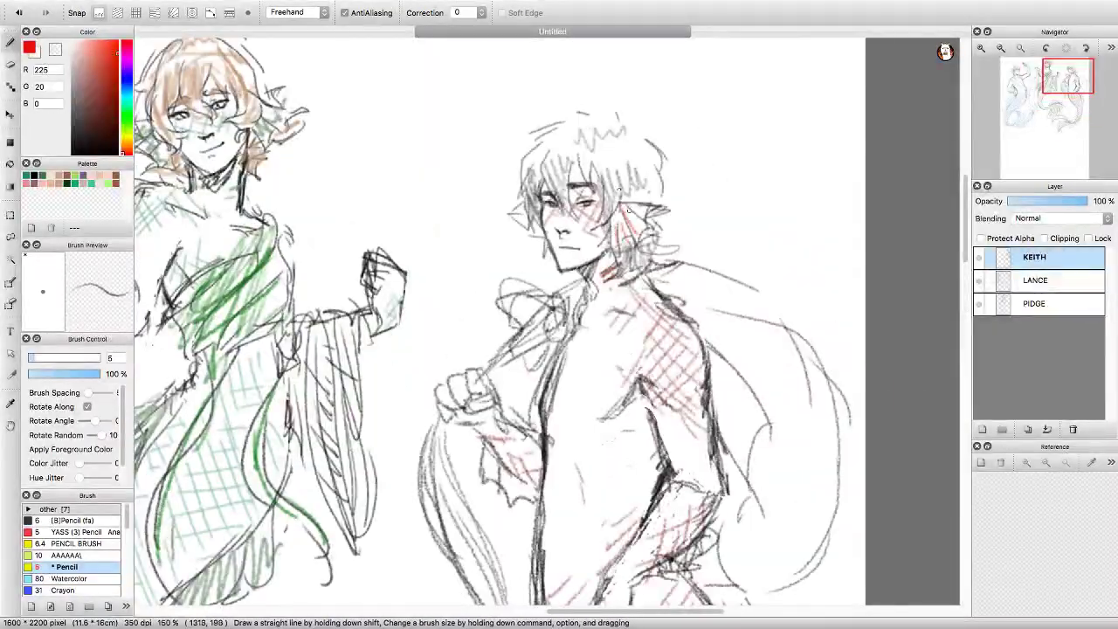
scroll(503, 245, "down", 3)
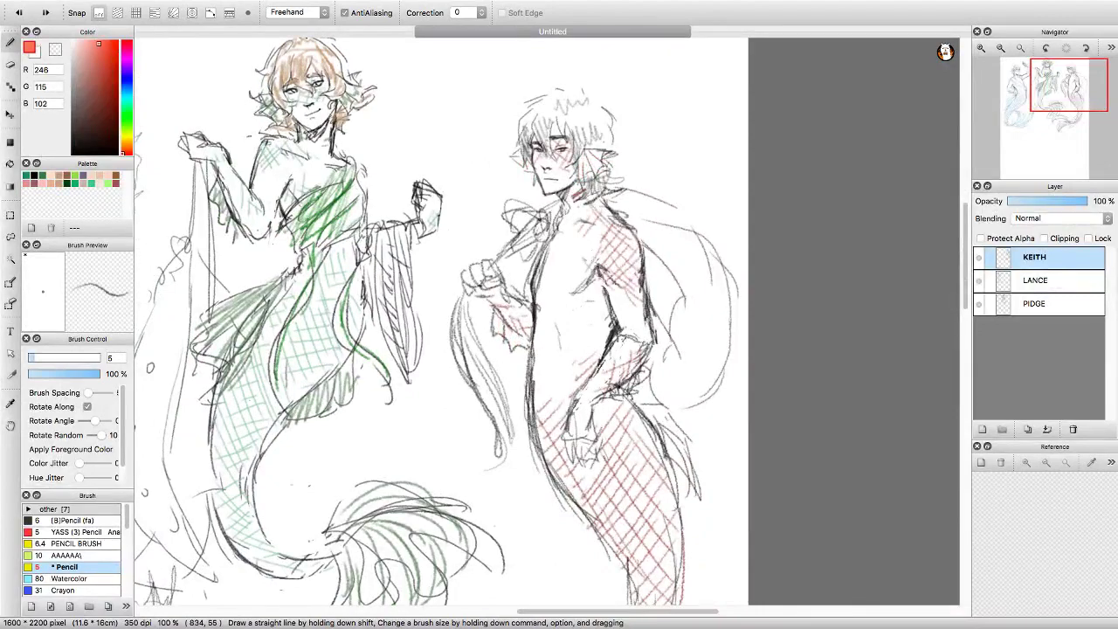
scroll(502, 323, "down", 3)
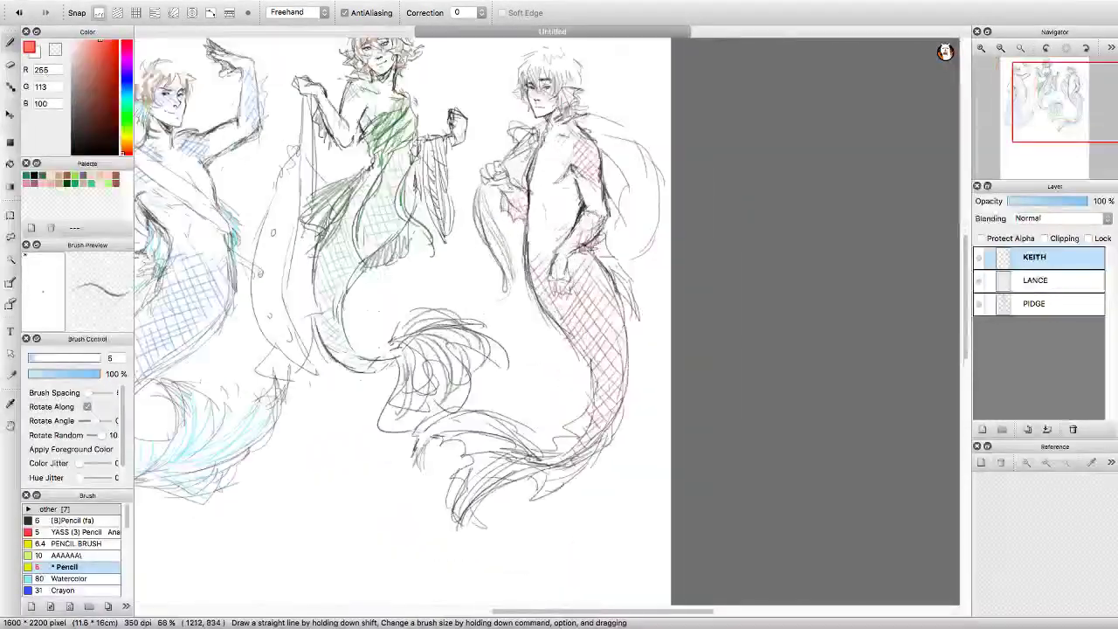
key("m")
key("ctrl+t")
key("Escape")
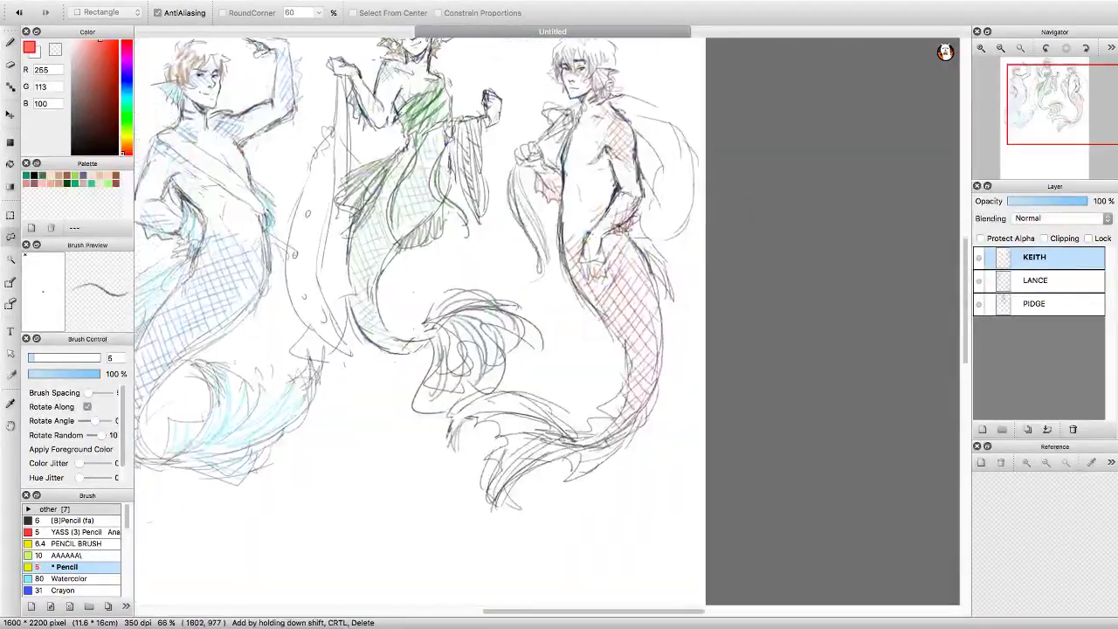
Shade KEITH's back, hip and tail fins in light red with the pencil.
key("b")
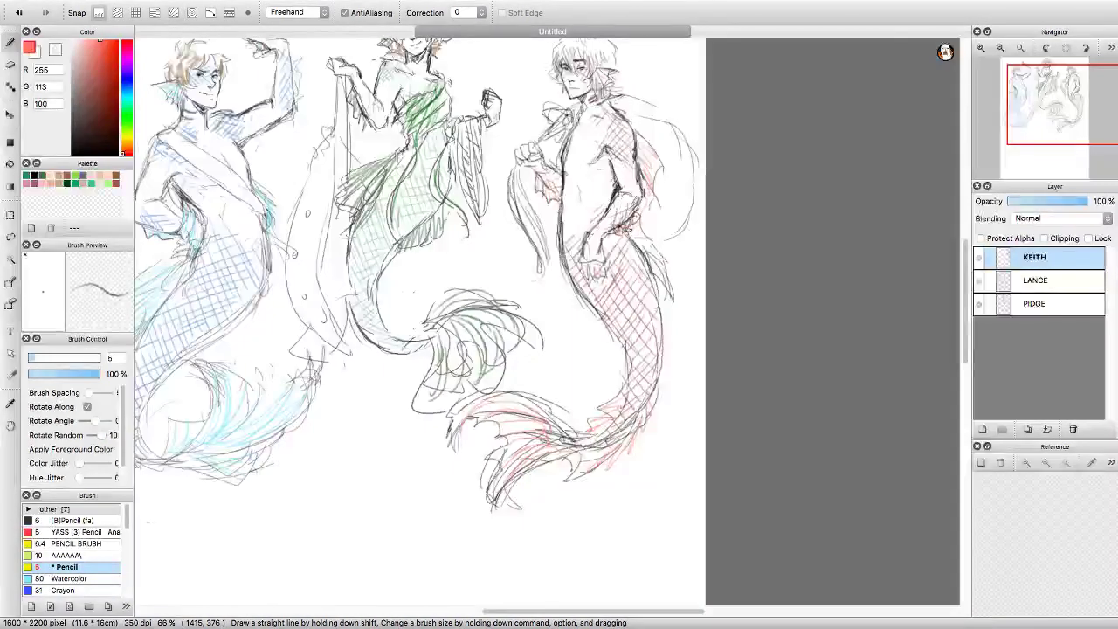
scroll(545, 318, "down", 2)
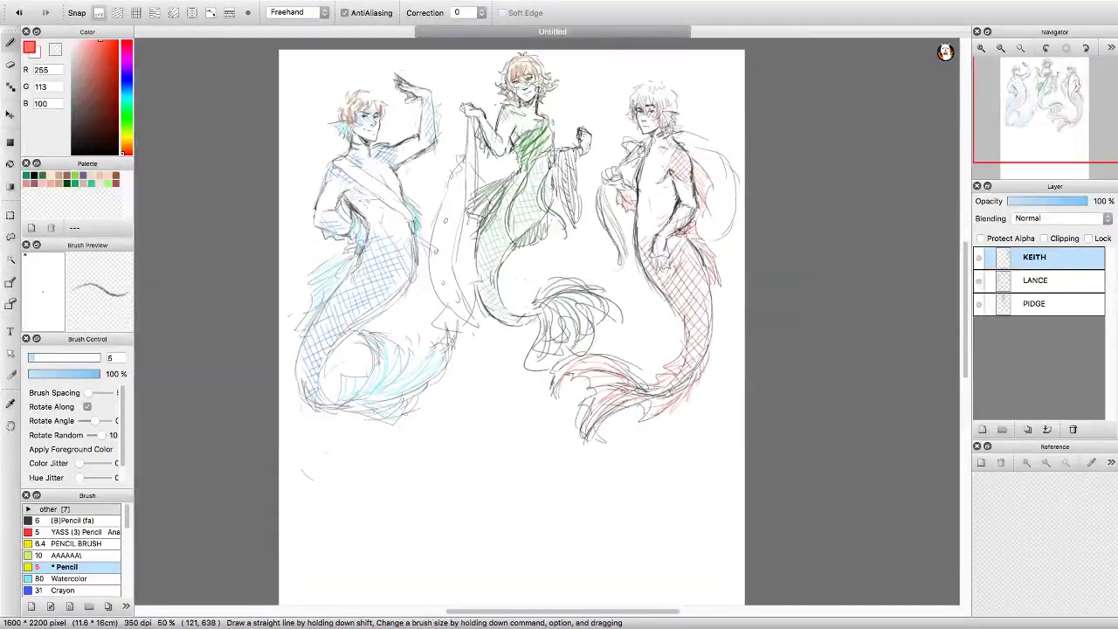
Select KEITH's torso and near arm and apply a transform to them.
key("m")
key("ctrl+t")
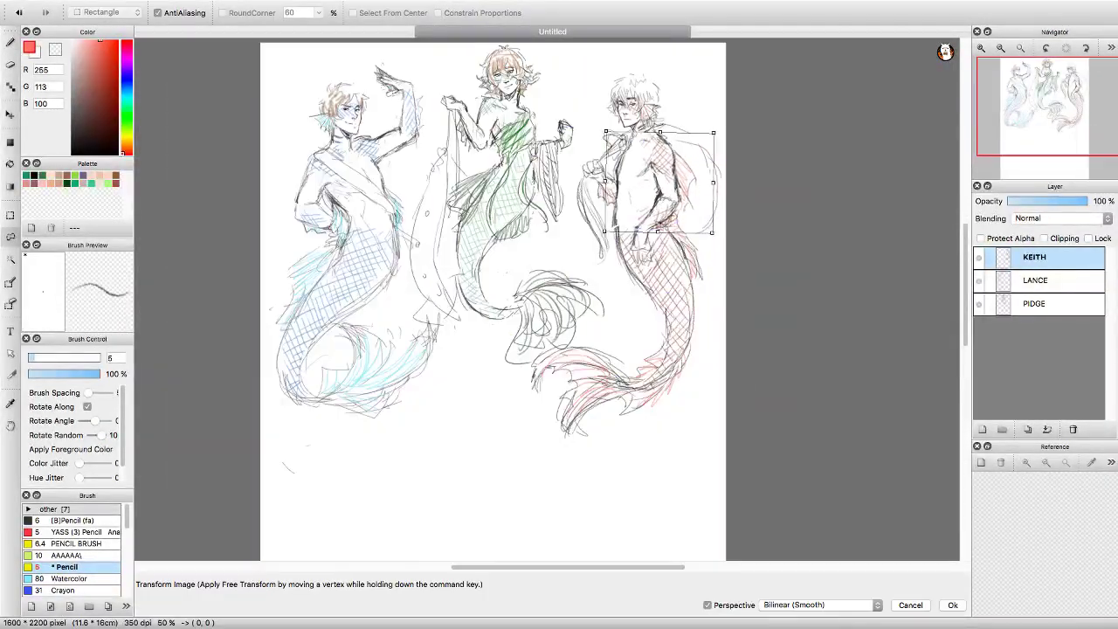
key("Return")
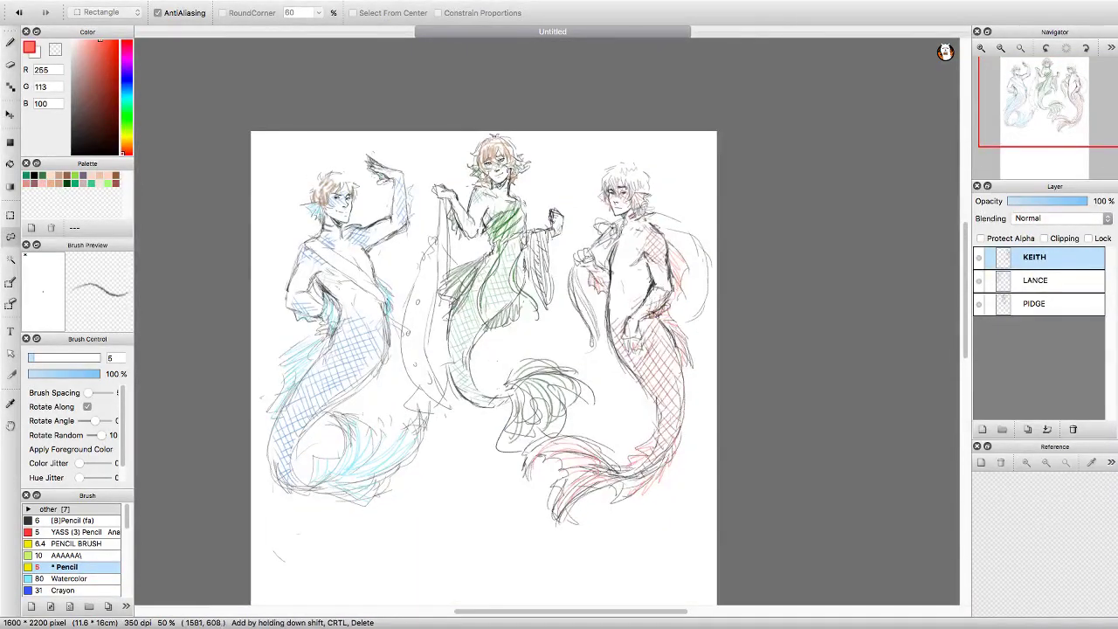
On the LANCE layer, hatch the sash across the merman's chest in brown.
key("b")
scroll(483, 367, "down", 2)
scroll(482, 367, "up", 5)
left_click(1035, 279)
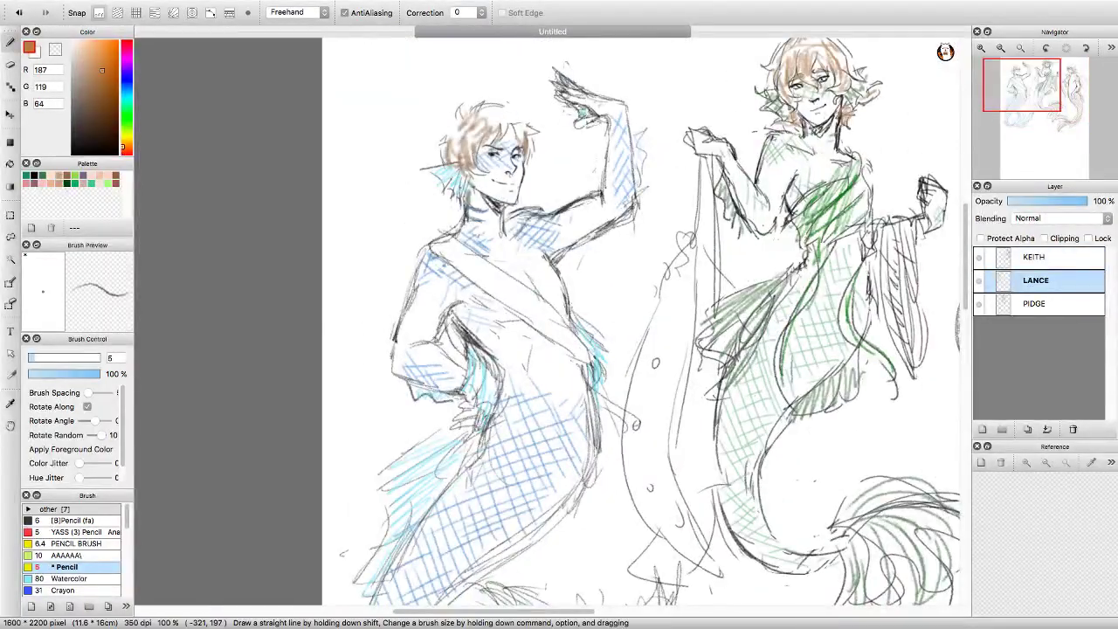
scroll(550, 323, "right", 5)
scroll(550, 323, "down", 1)
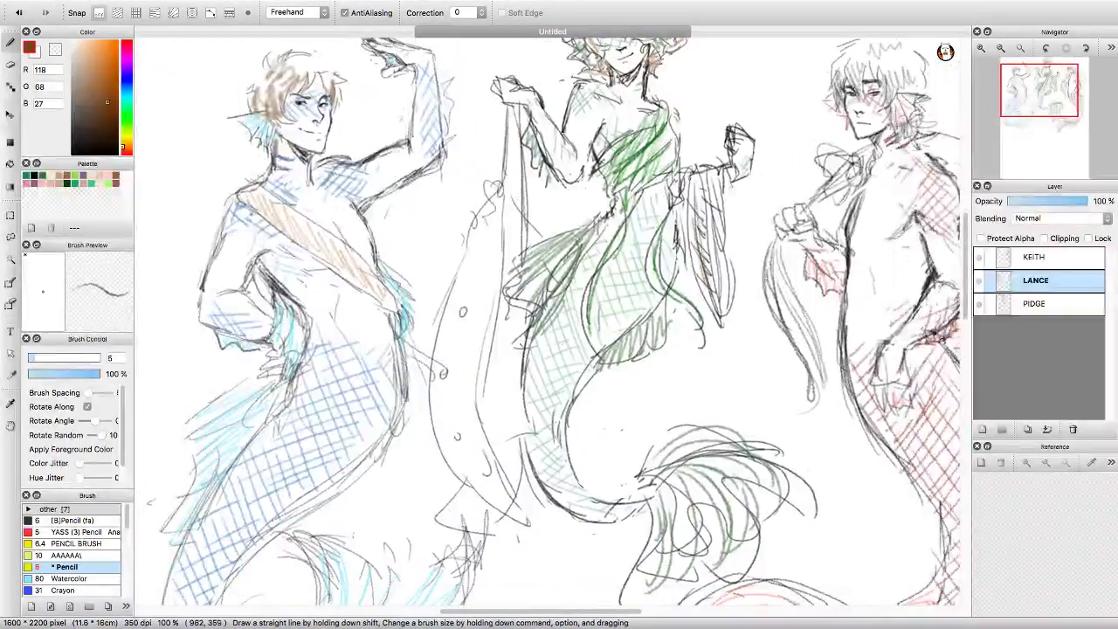
Hatch the cloth draped from PIDGE's arm and KEITH's trailing cloth in brown (RGB 118, 68, 27).
scroll(721, 210, "right", 3)
scroll(720, 210, "down", 5)
scroll(754, 293, "up", 5)
left_click(753, 293, "alt")
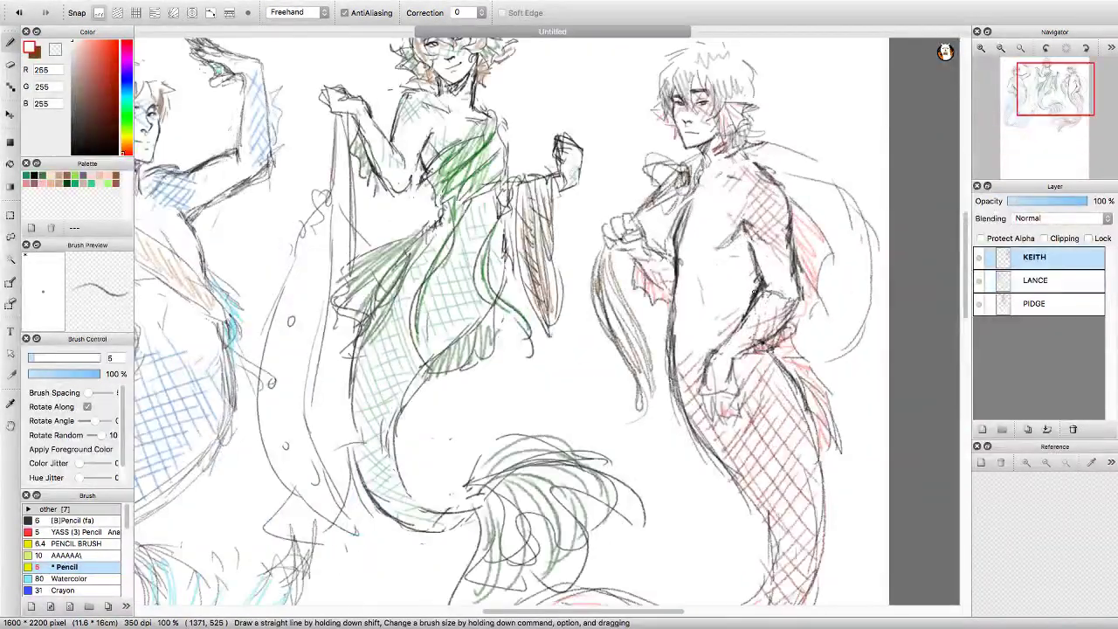
scroll(720, 174, "down", 2)
left_click(634, 149, "alt")
On the LANCE layer, shade the strip hanging from PIDGE's hand and the small bow beside it in brown.
key("e")
left_click(1035, 279)
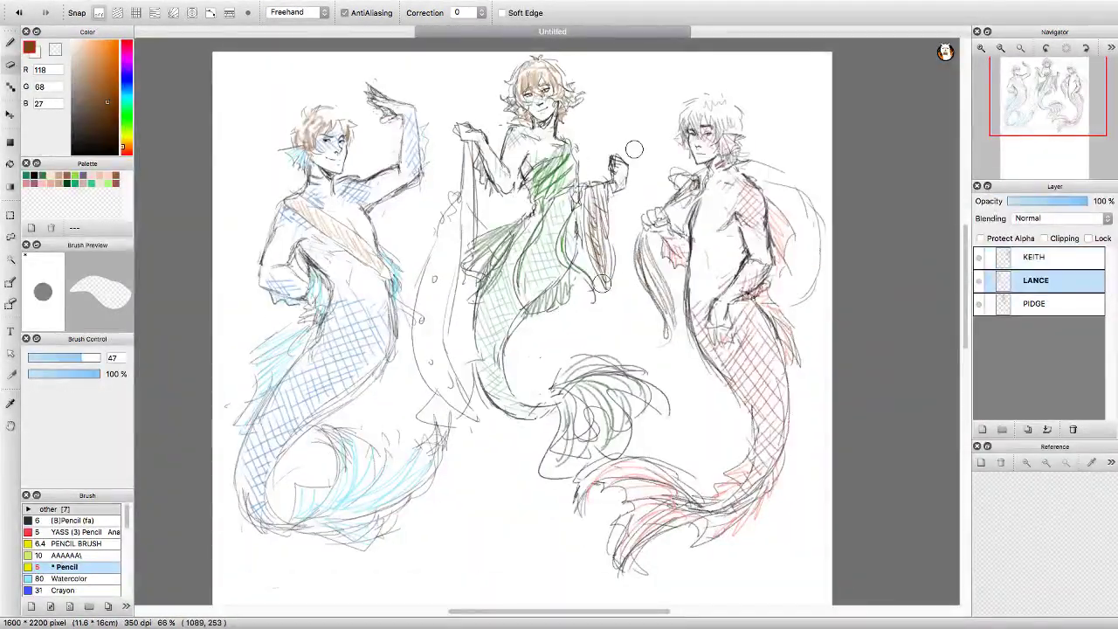
key("b")
left_click_drag(463, 131, 473, 266)
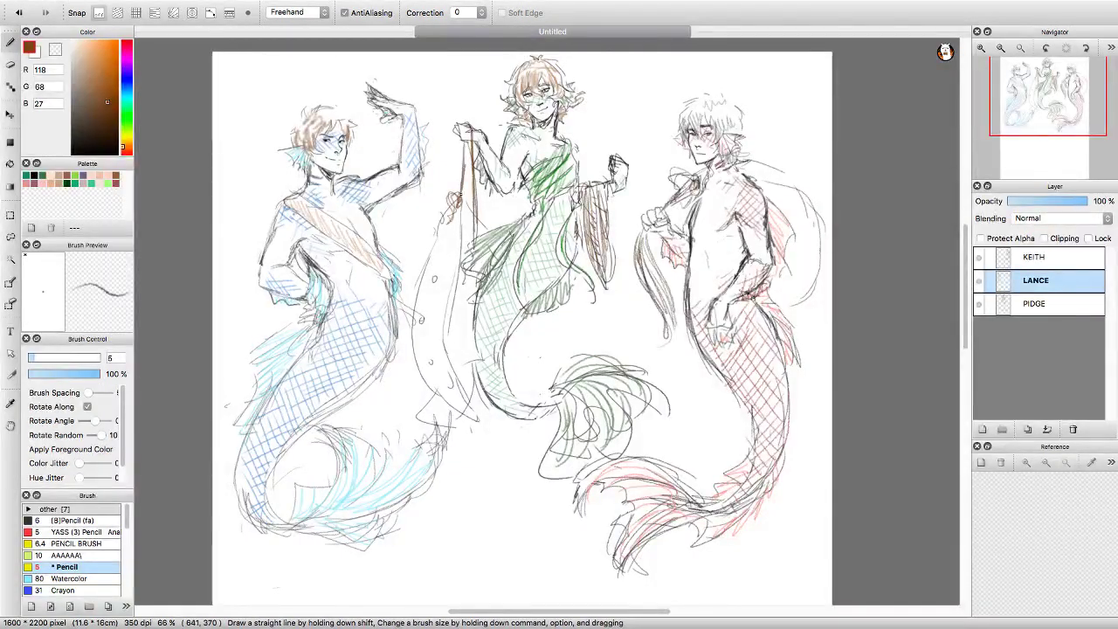
Enlarge the canvas to 3000 x 2500 pixels and erase the misplaced brown cloth shading from the LANCE layer.
scroll(522, 328, "down", 2)
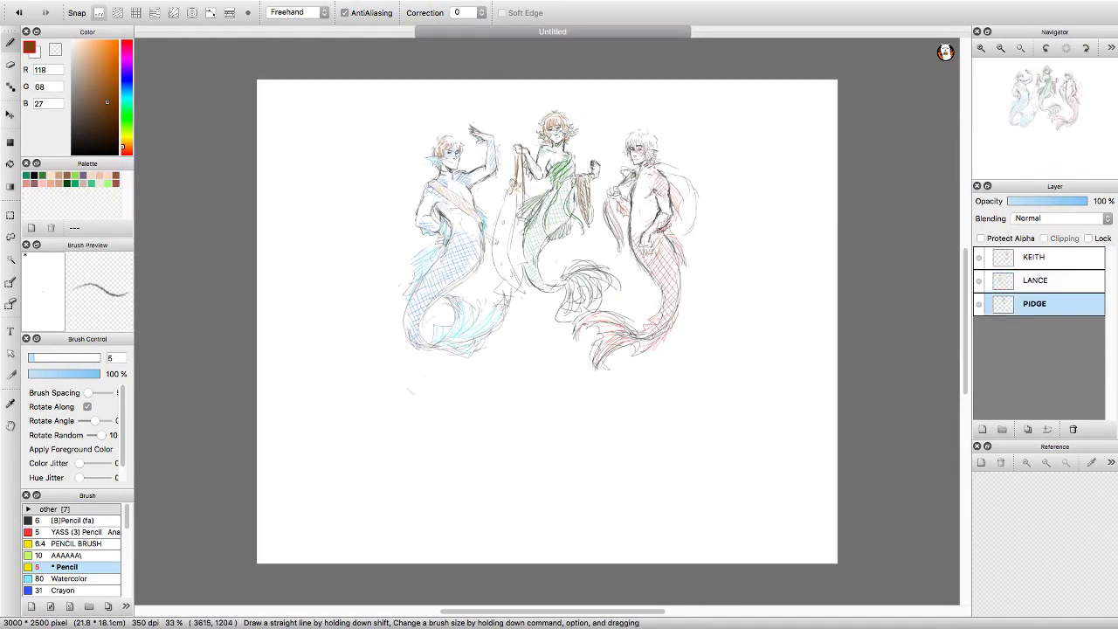
left_click(1035, 279)
key("v")
left_click_drag(454, 236, 489, 235)
key("e")
Hatch KEITH's trailing cloth and PIDGE's draped cloth and hanging strip in brown on the KEITH and PIDGE layers.
left_click(1036, 257)
key("b")
scroll(592, 267, "up", 2)
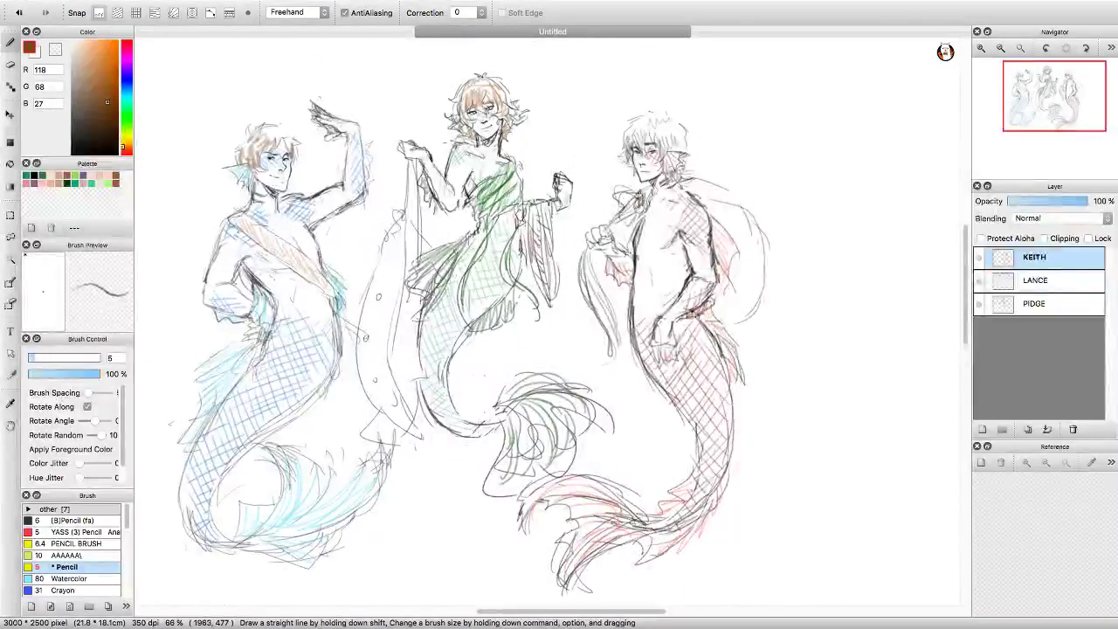
scroll(592, 267, "left", 5)
left_click(1035, 303)
left_click_drag(509, 262, 494, 142)
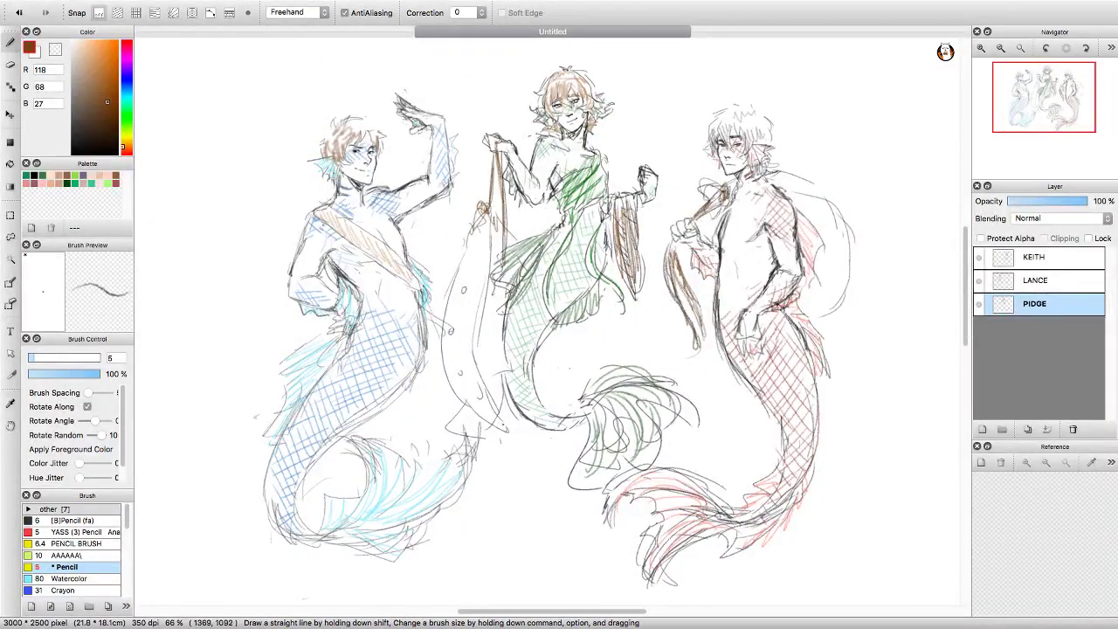
Transform the LANCE figure toward the canvas's left edge and move the PIDGE figure close beside it, slightly higher.
key("super+minus")
key("super+t")
key("Return")
key("super+t")
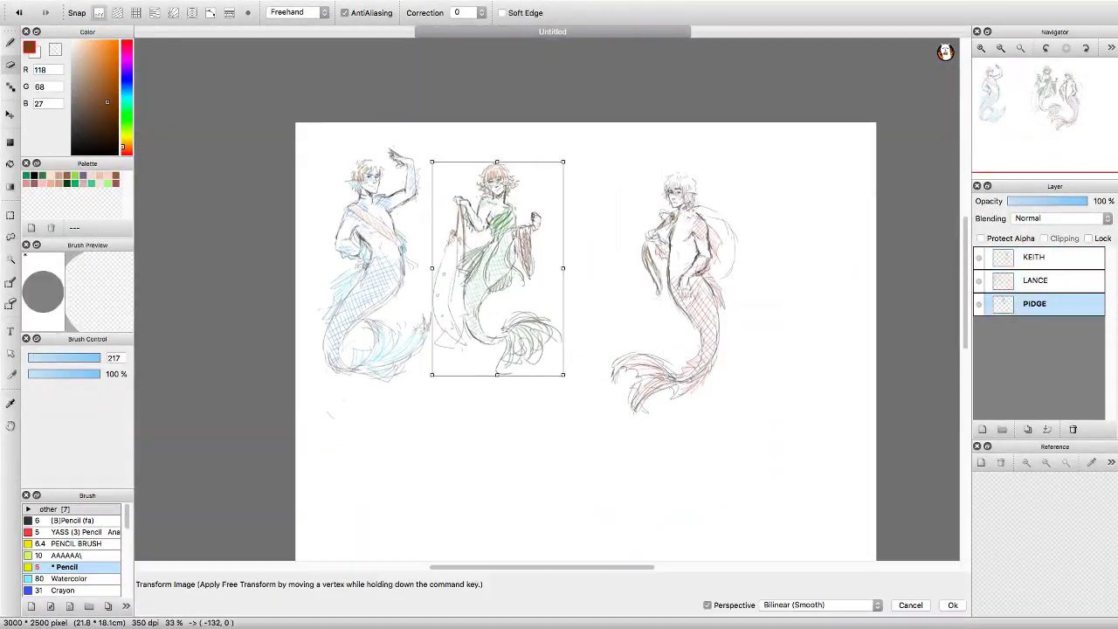
left_click_drag(497, 268, 485, 242)
key("Return")
Shift the LANCE figure slightly lower and move the KEITH figure left until it stands beside PIDGE.
key("super+t")
key("Return")
key("super+t")
key("Return")
key("super+t")
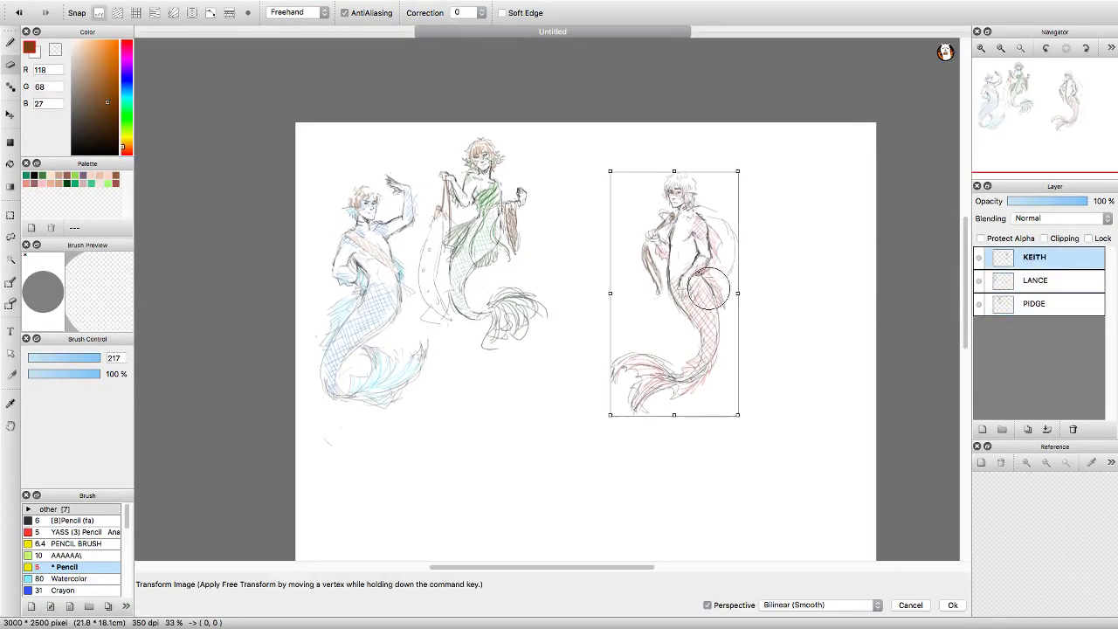
left_click_drag(707, 288, 603, 289)
left_click_drag(636, 180, 641, 349)
key("Return")
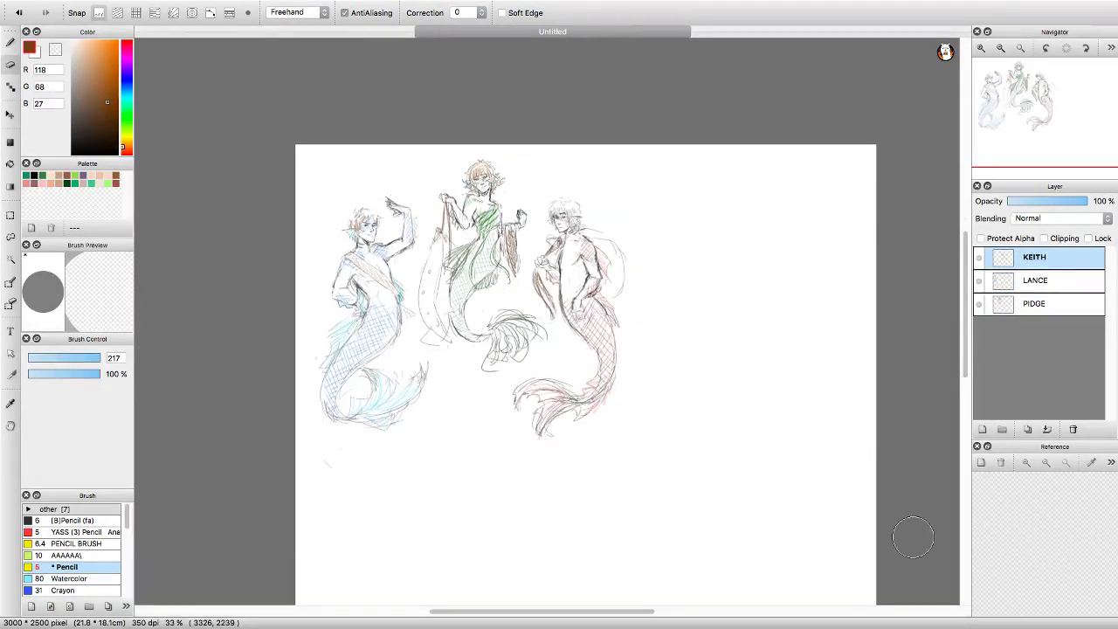
Reorder the layers so PIDGE sits above LANCE, and add a new layer named ALLURA above KEITH.
left_click(1035, 303)
left_click_drag(1035, 303, 1034, 280)
left_click(1034, 257)
left_click(981, 429)
double_click(1038, 257)
type("ALLURA")
key("Return")
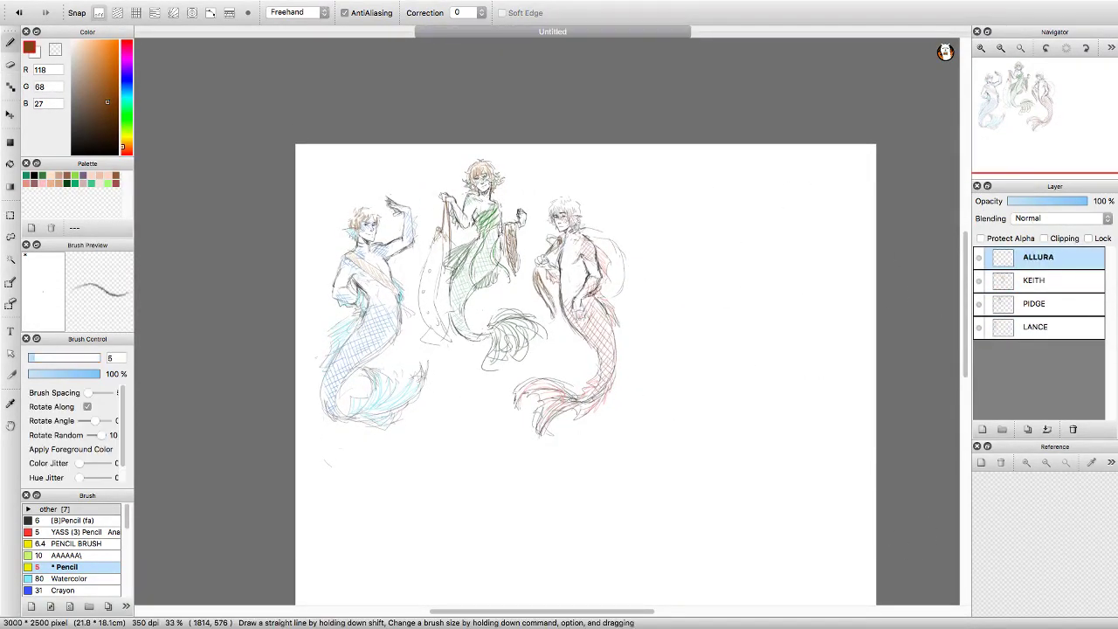
Group the KEITH, PIDGE and LANCE layers in a new folder below ALLURA and collapse it.
left_click(1002, 429)
left_click_drag(1034, 350, 1035, 262)
left_click(979, 285)
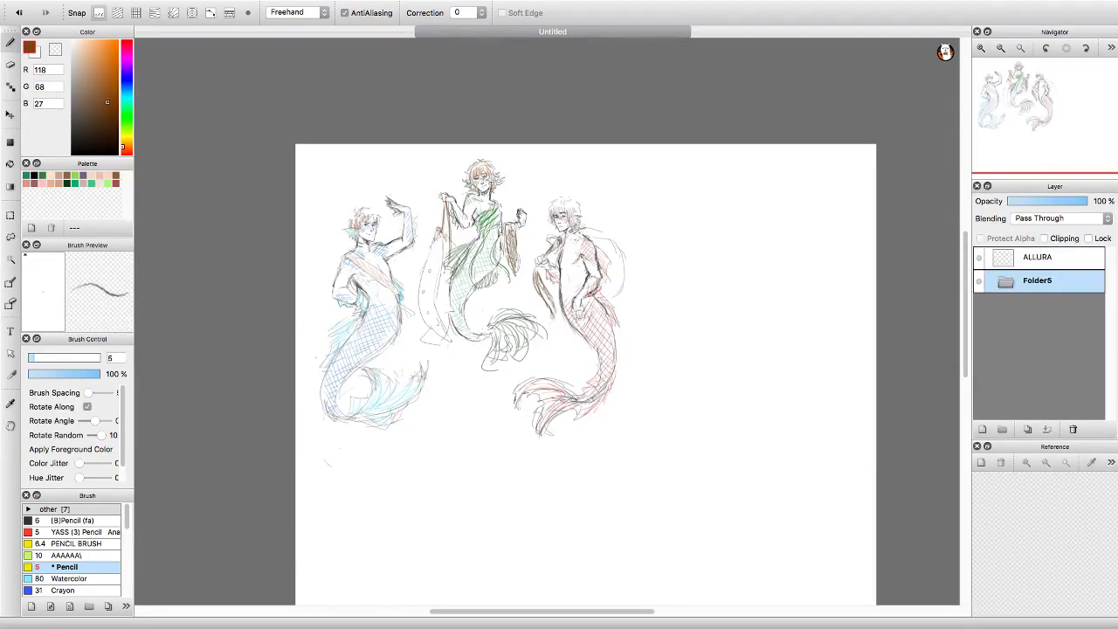